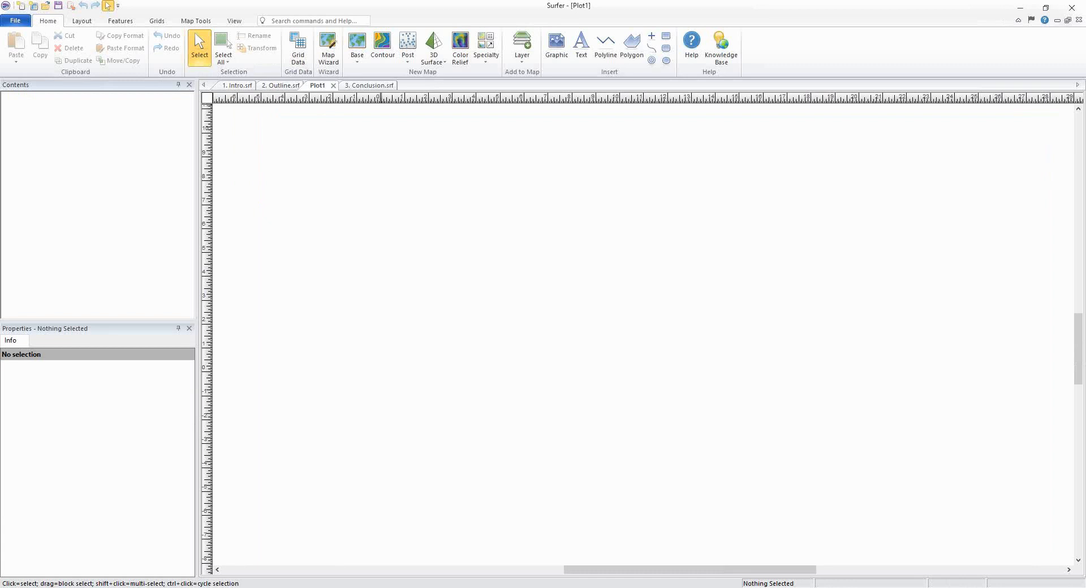
Open the ColoradoPopulation.xlsx data file from the IntroToMapping folder.
click(26, 23)
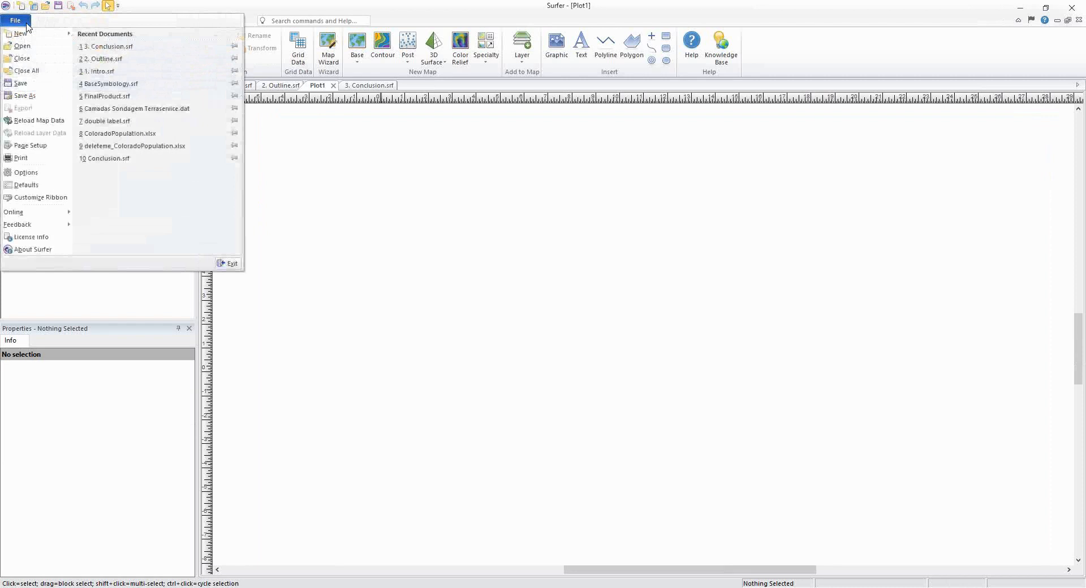
click(47, 52)
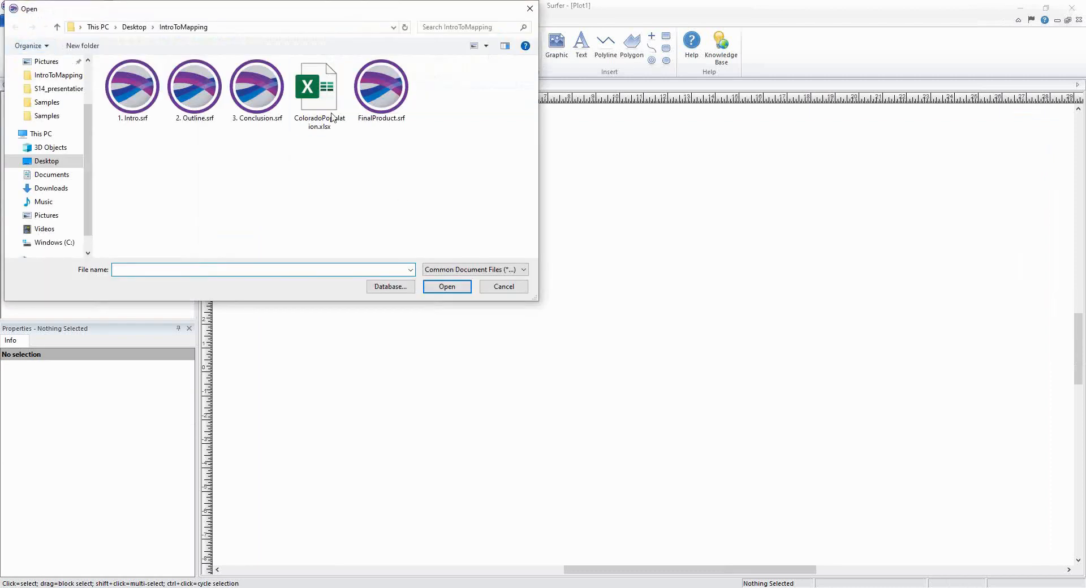
click(331, 118)
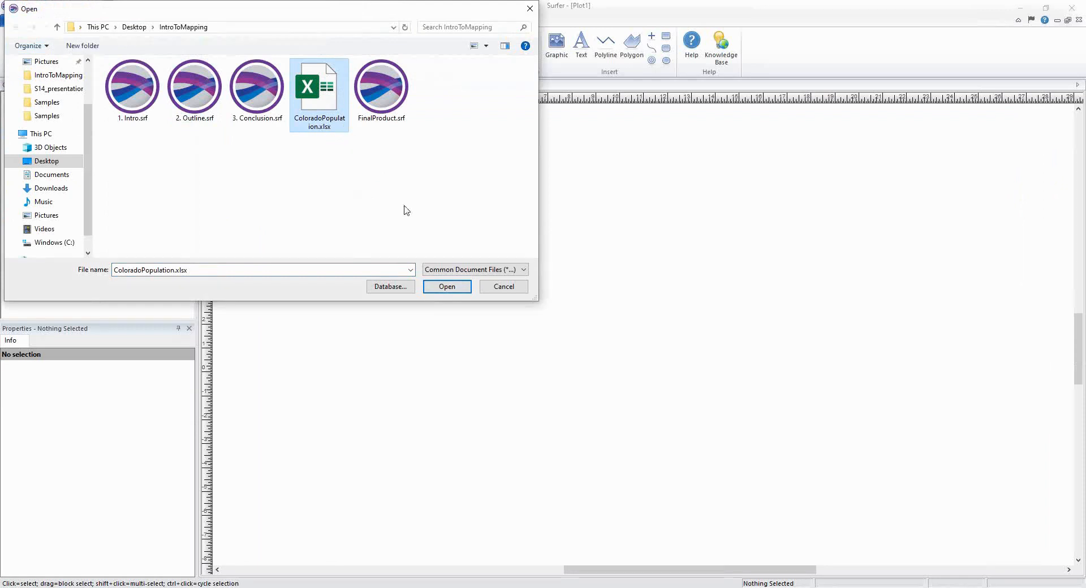
click(447, 287)
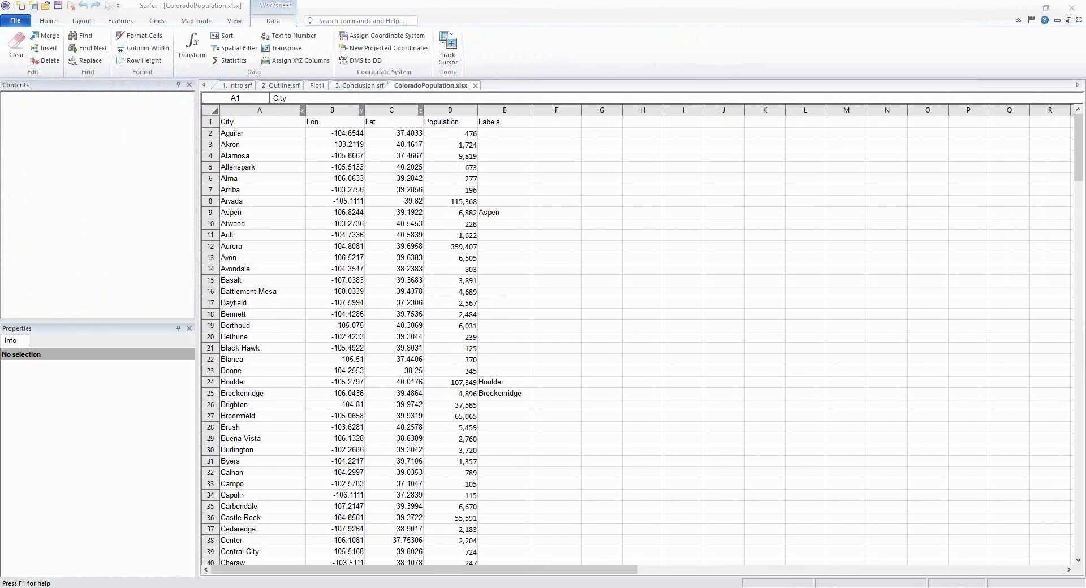
Set up statistics for the Lon and Lat columns, excluding mean, standard deviation and sum and keeping number of values, minimum and maximum.
click(341, 111)
drag(341, 111, 391, 111)
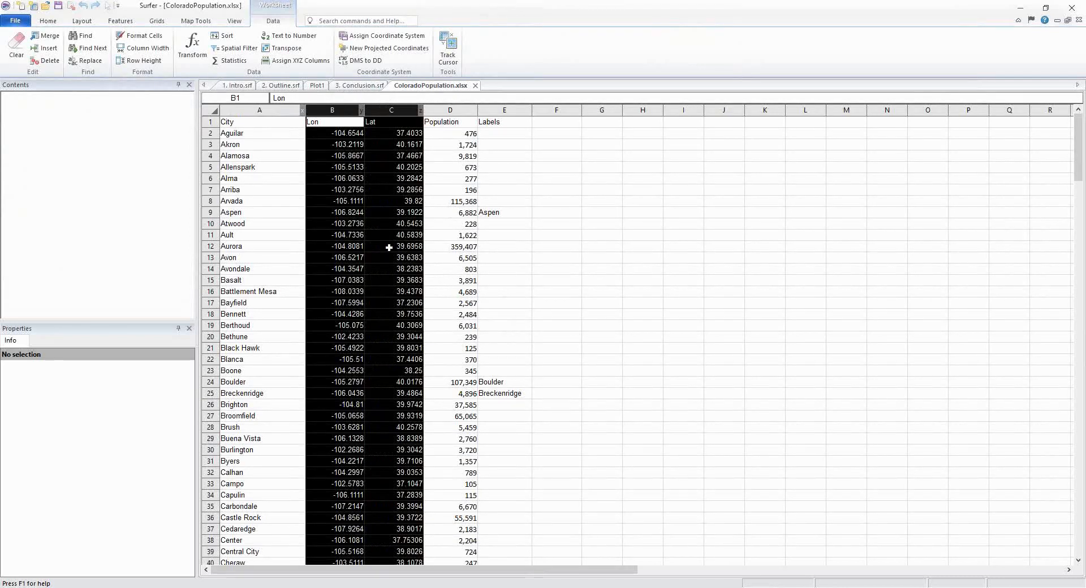
click(232, 61)
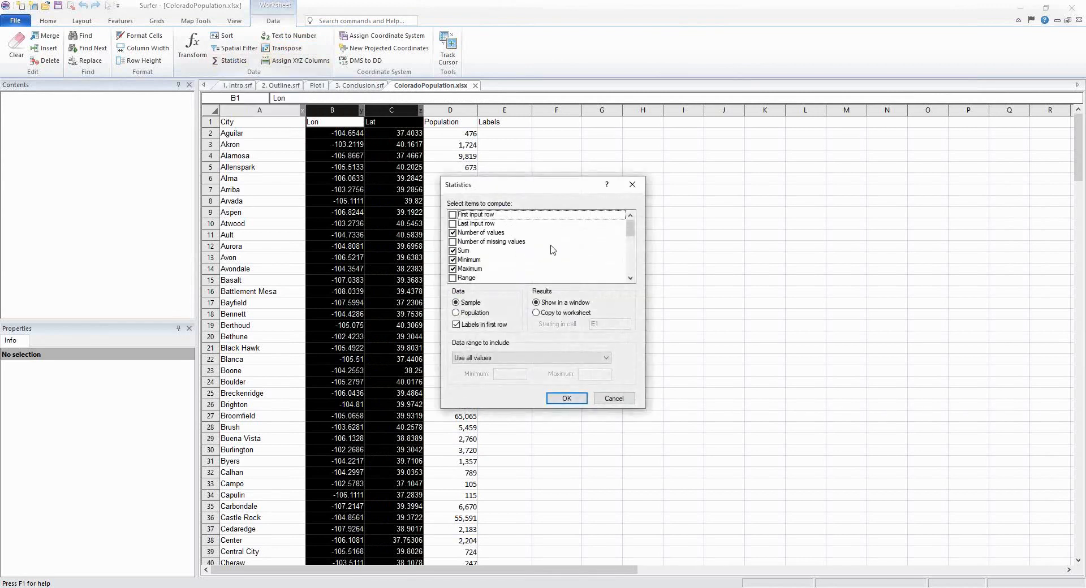
drag(630, 235, 632, 245)
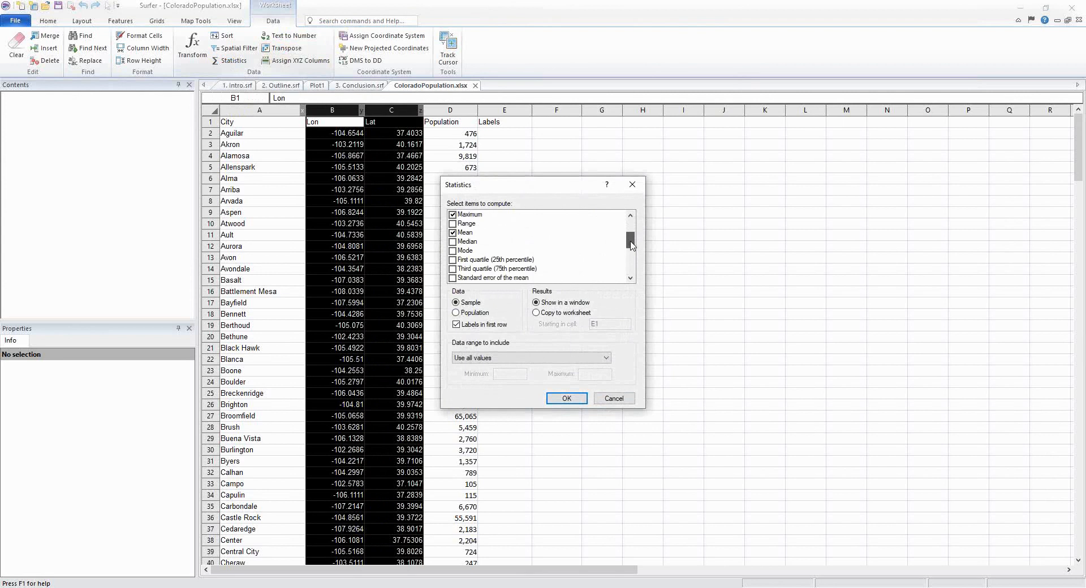
click(458, 231)
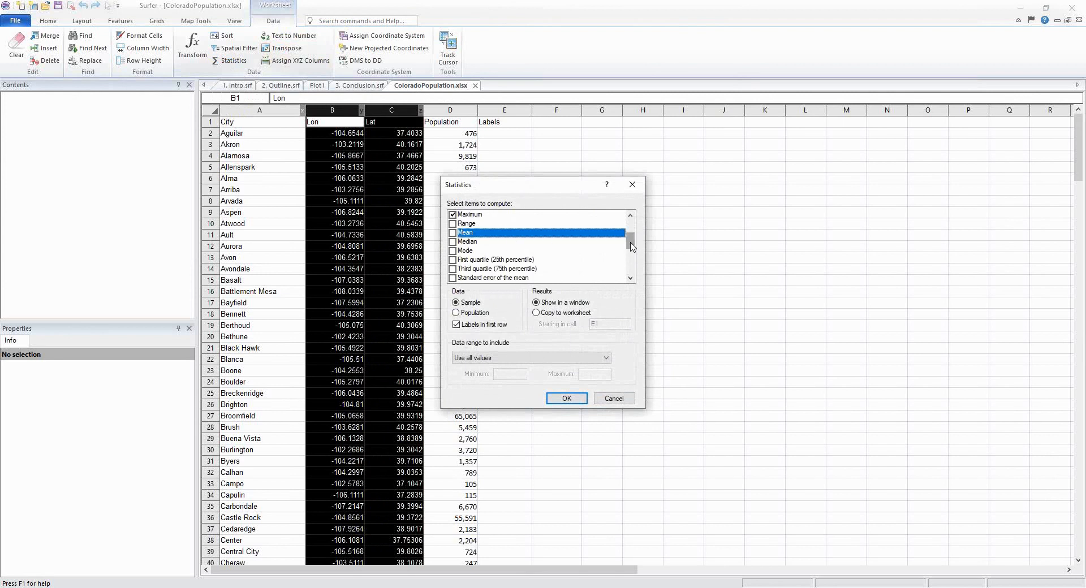
drag(631, 249, 632, 262)
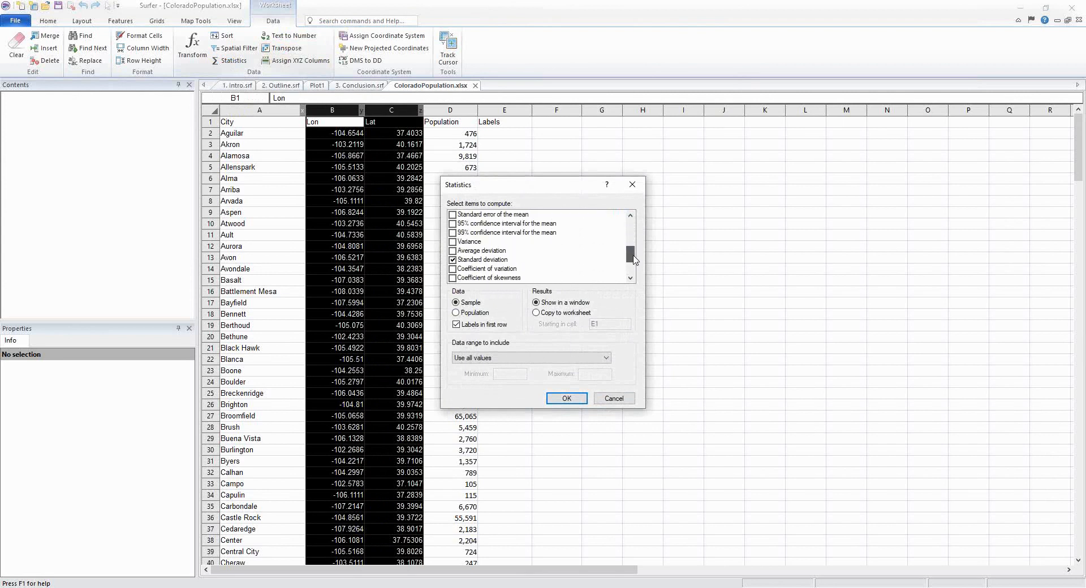
click(469, 261)
click(453, 260)
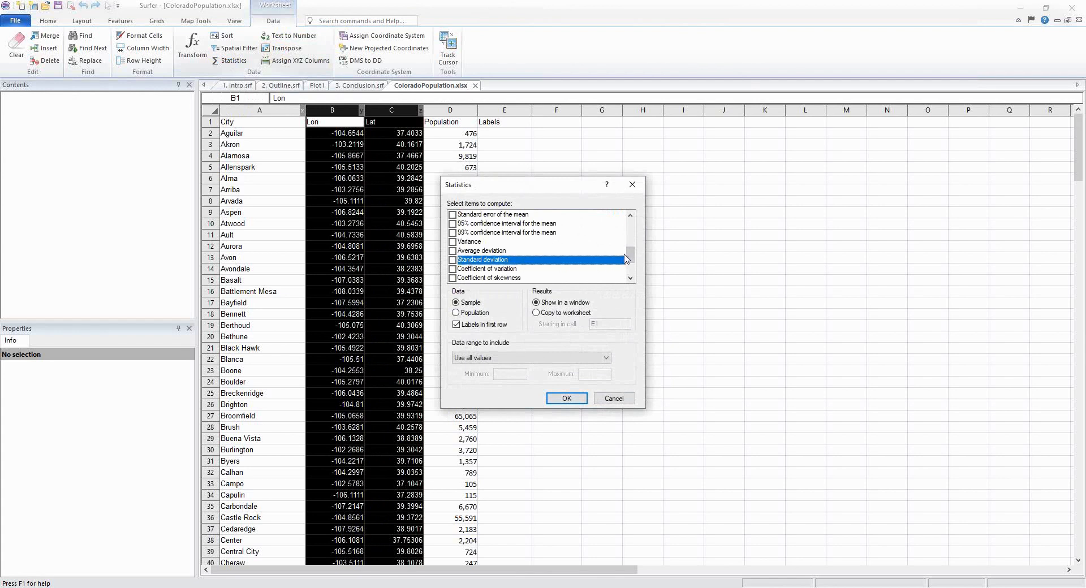
drag(632, 260, 630, 227)
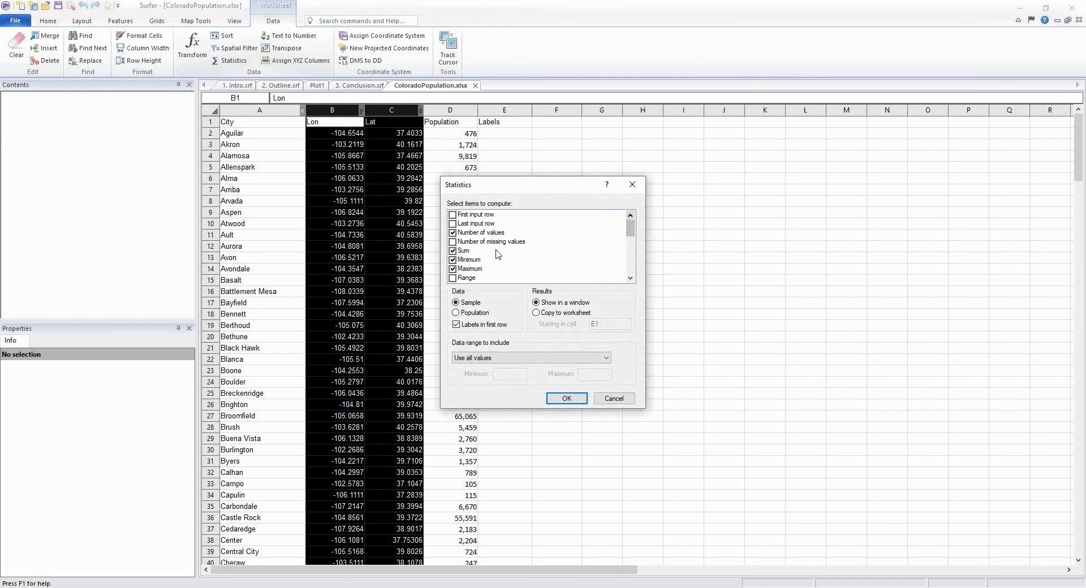
click(452, 251)
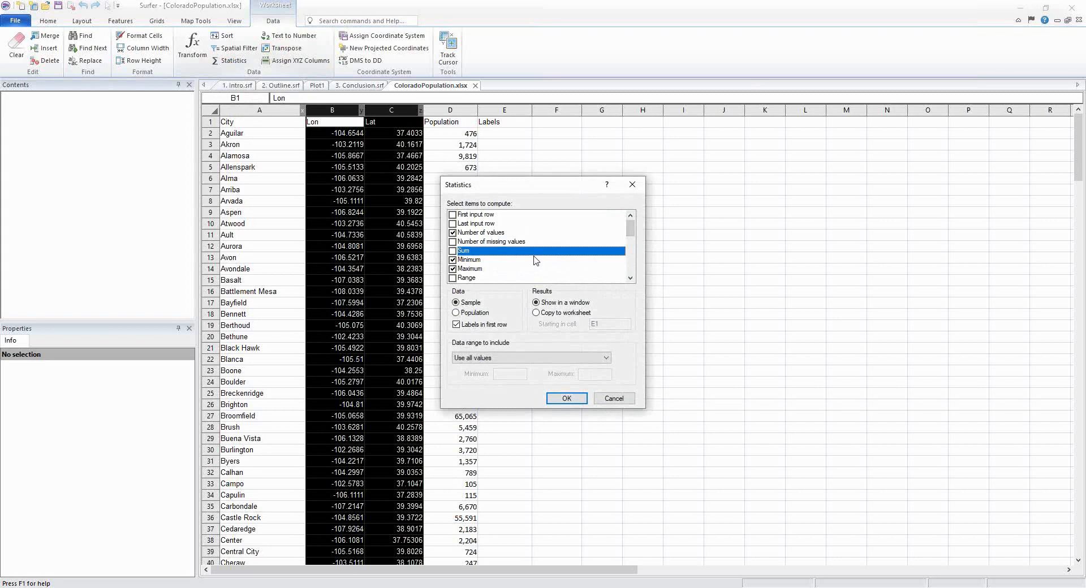
Copy the statistics results to the worksheet starting in cell F1.
click(586, 314)
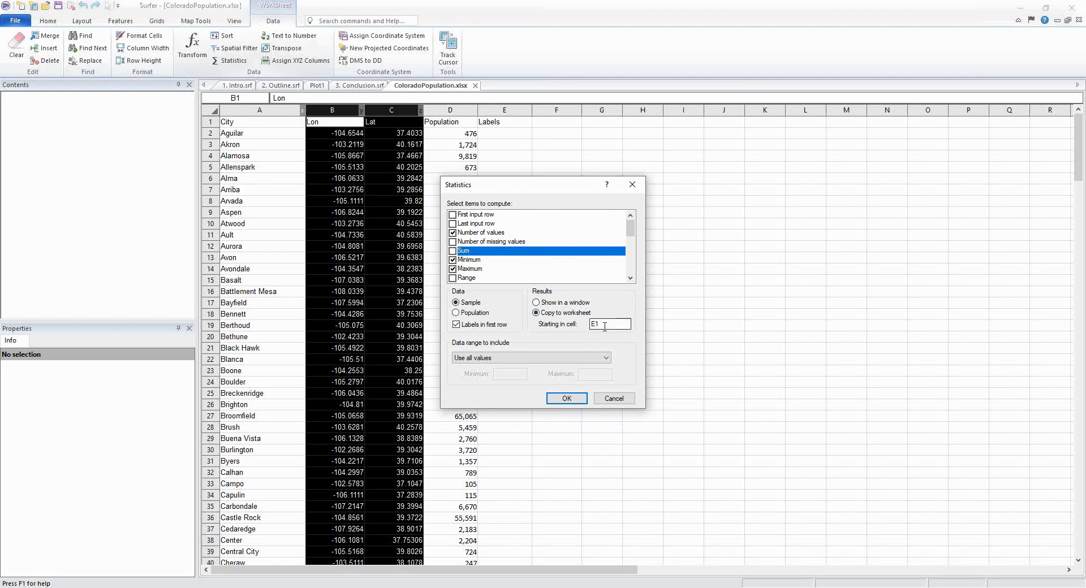
drag(540, 190, 547, 248)
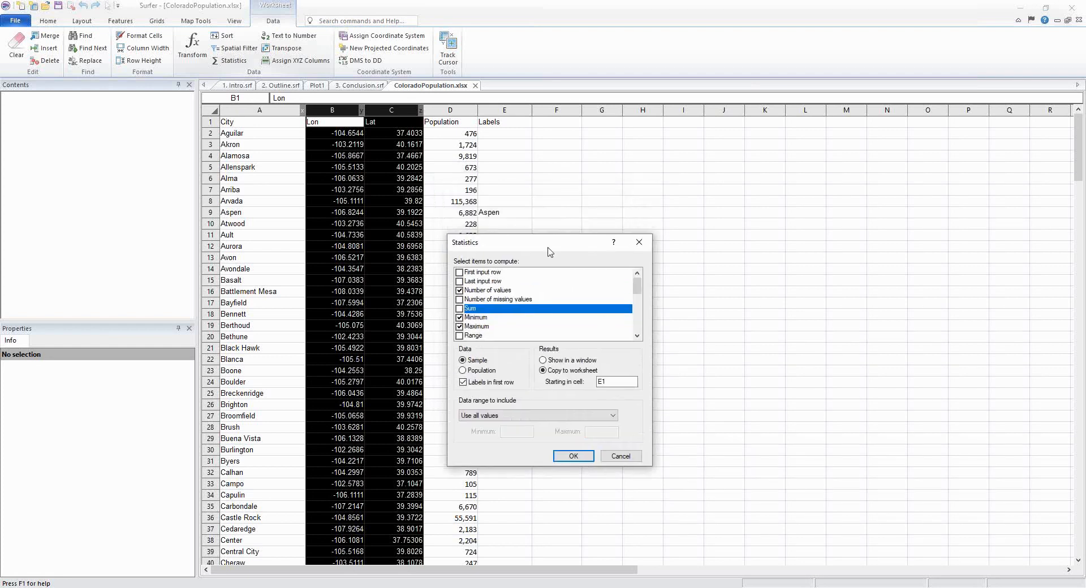
click(601, 383)
text(F)
click(574, 457)
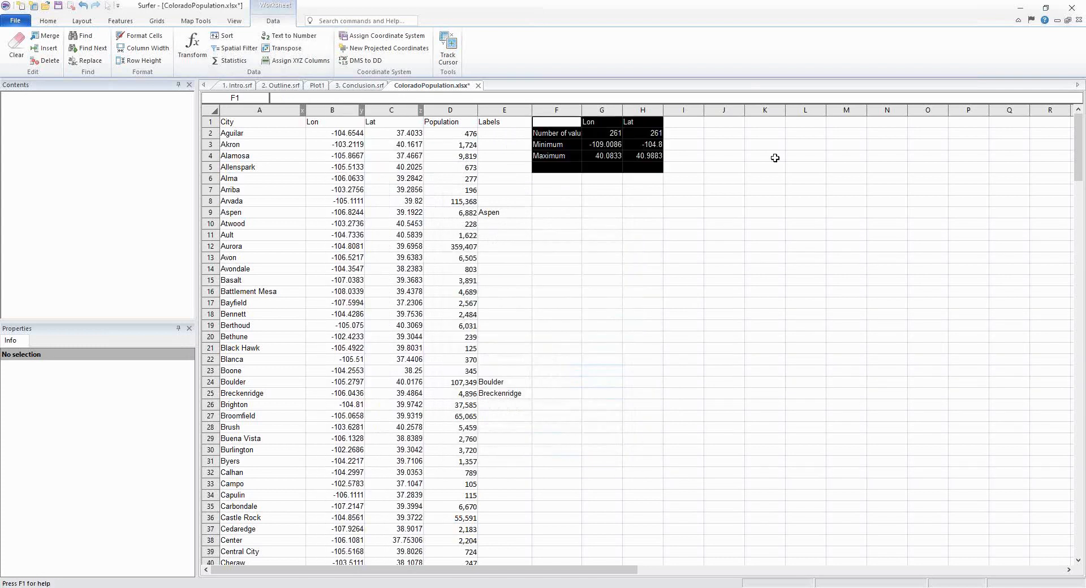
Check the minimum and maximum Lon and Lat values, and delete the statistics block in F1:H4.
click(631, 203)
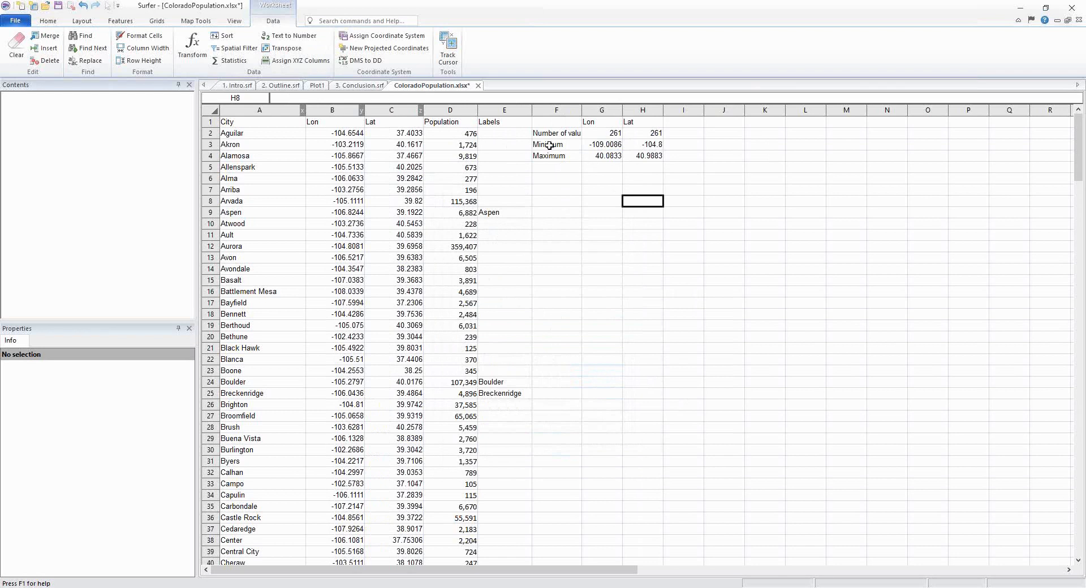
drag(549, 145, 660, 161)
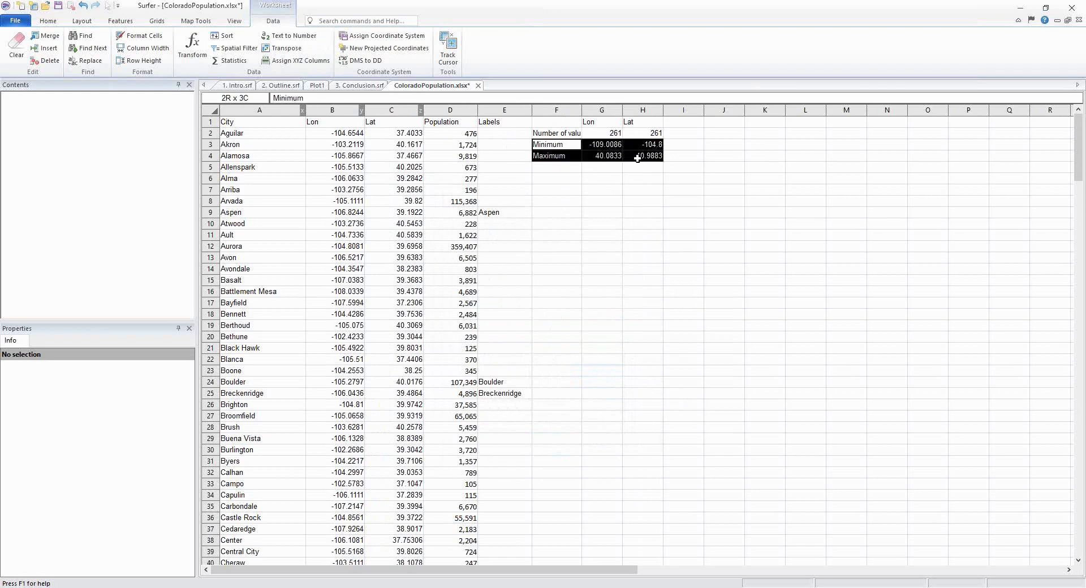
click(643, 188)
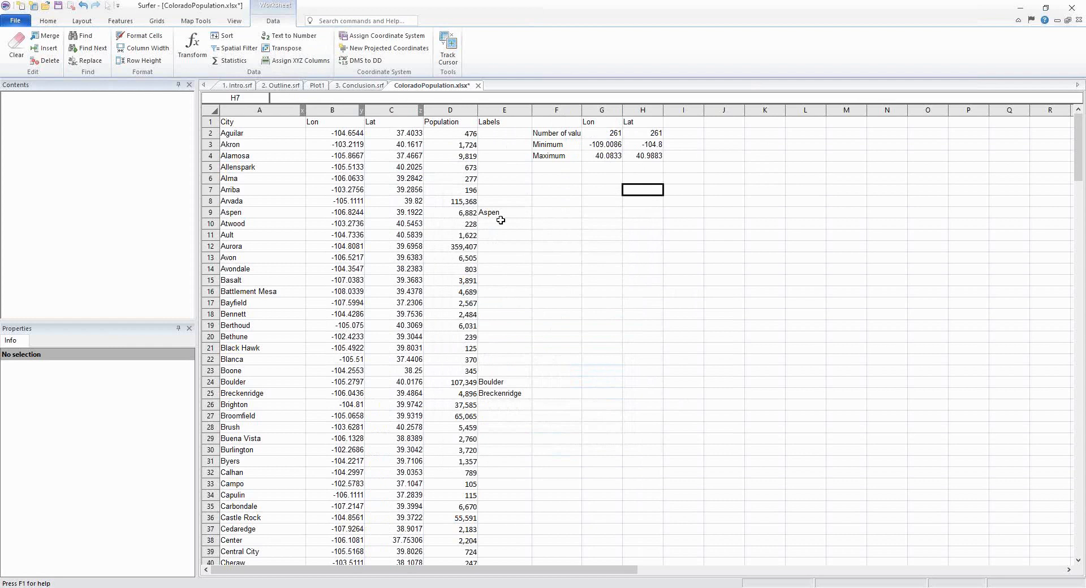
click(615, 143)
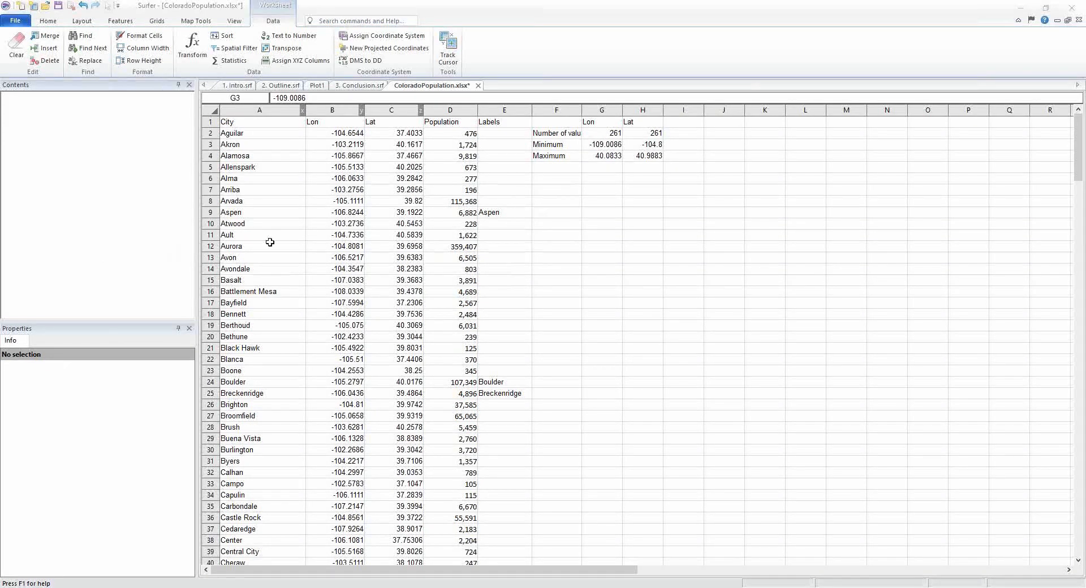
drag(560, 117, 658, 160)
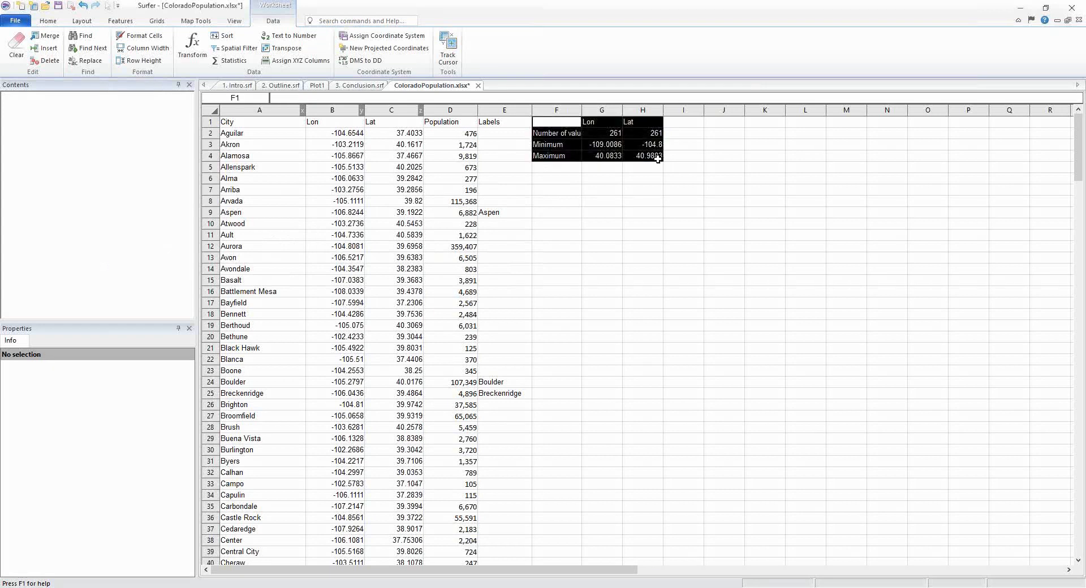
key(Delete)
click(643, 226)
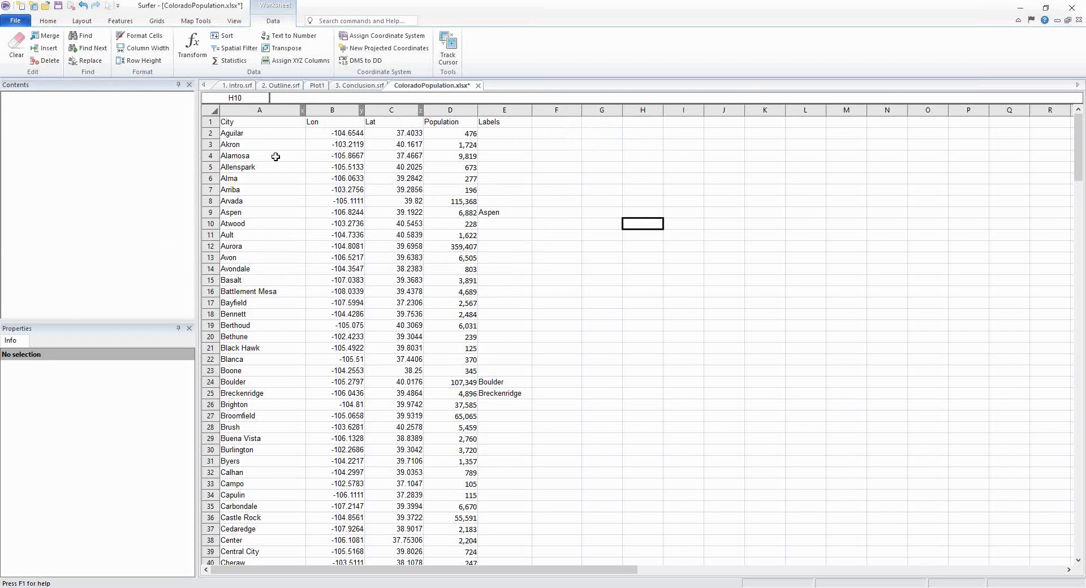
Sort the whole worksheet first by Column B descending, with Column C ascending as the second sort key.
click(208, 109)
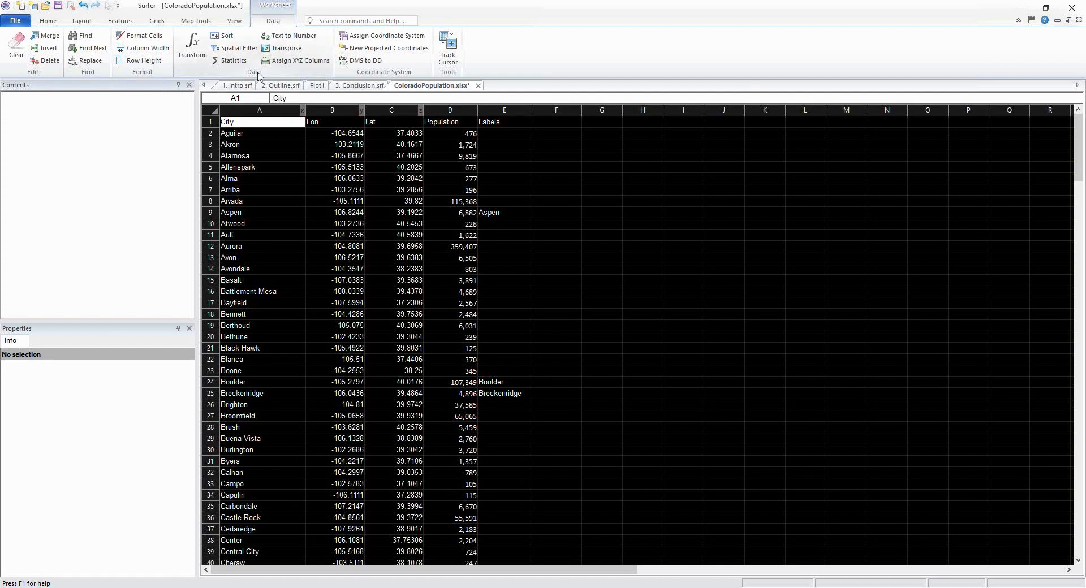
click(228, 36)
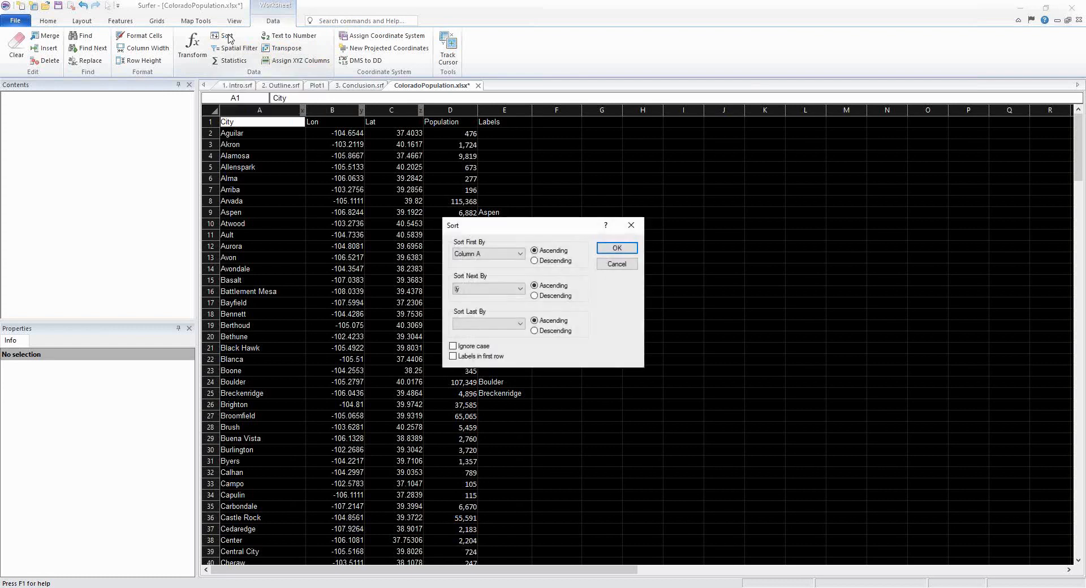
click(511, 259)
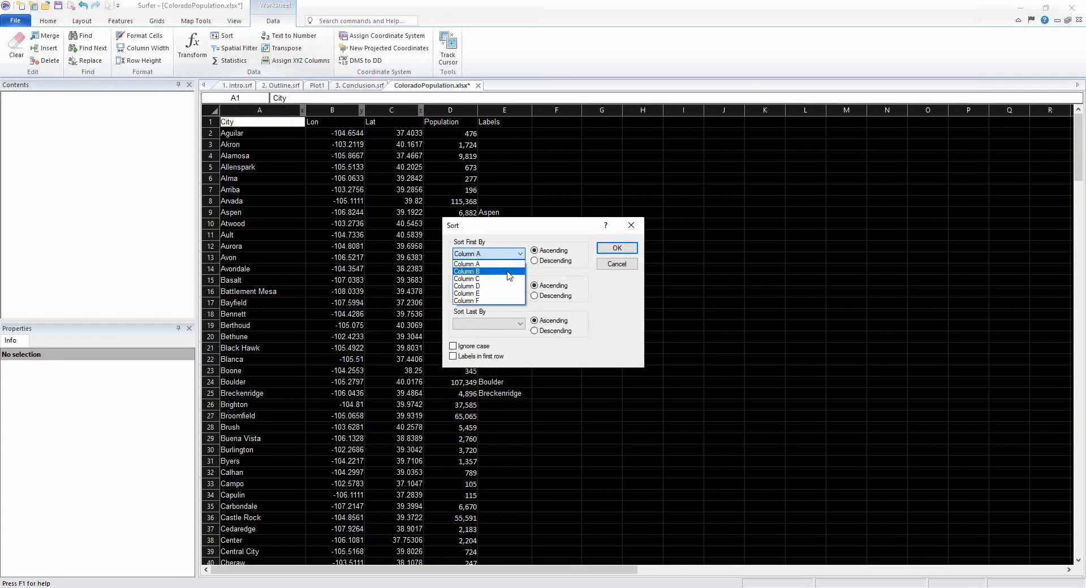
click(508, 272)
click(507, 289)
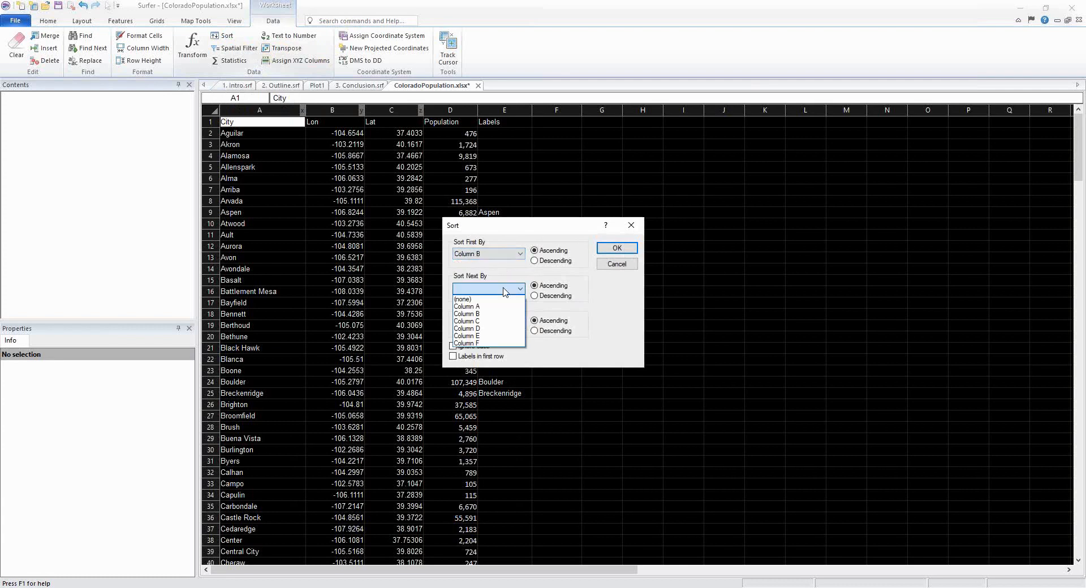
click(500, 325)
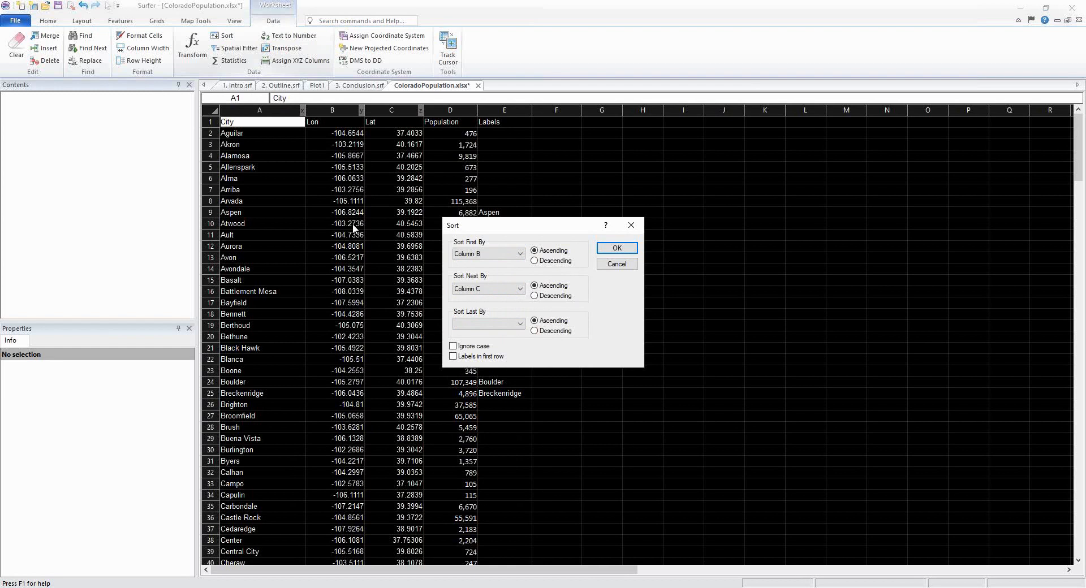
click(536, 262)
click(616, 249)
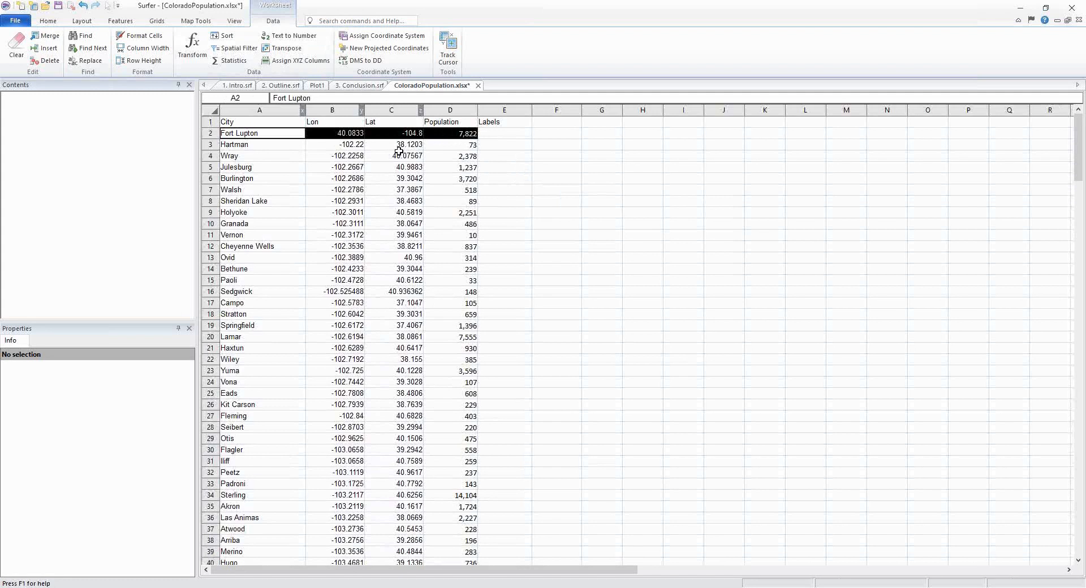
Move Fort Lupton's misplaced latitude 40.0833 out of its Lon cell B2 into the empty cell E2.
click(335, 166)
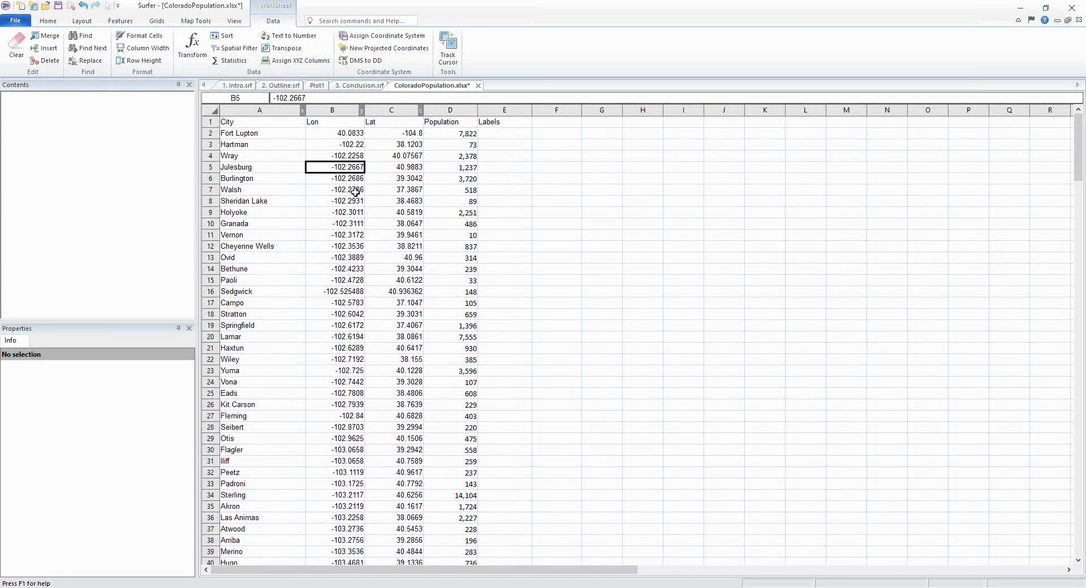
click(348, 138)
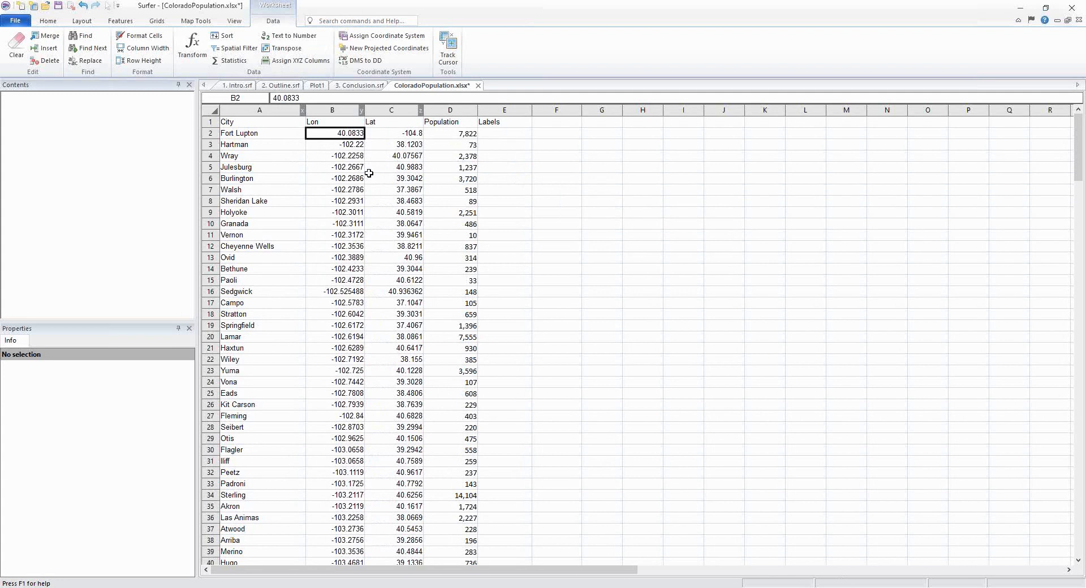
key(Delete)
click(510, 138)
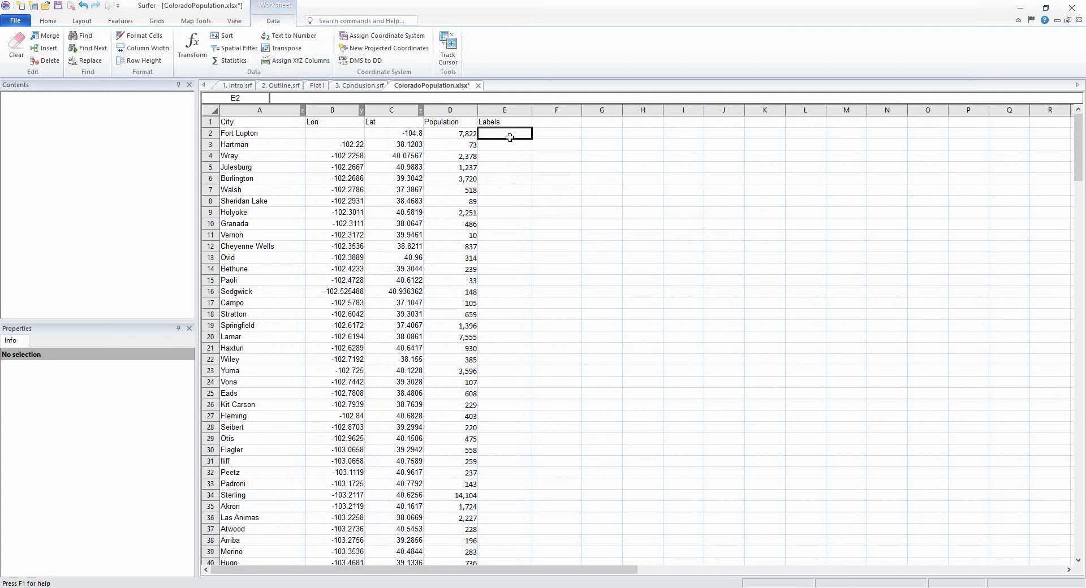
text(40.0833)
Move Fort Lupton's longitude -104.8 from the Lat cell C2 to the Lon cell B2.
key(Left)
key(Left)
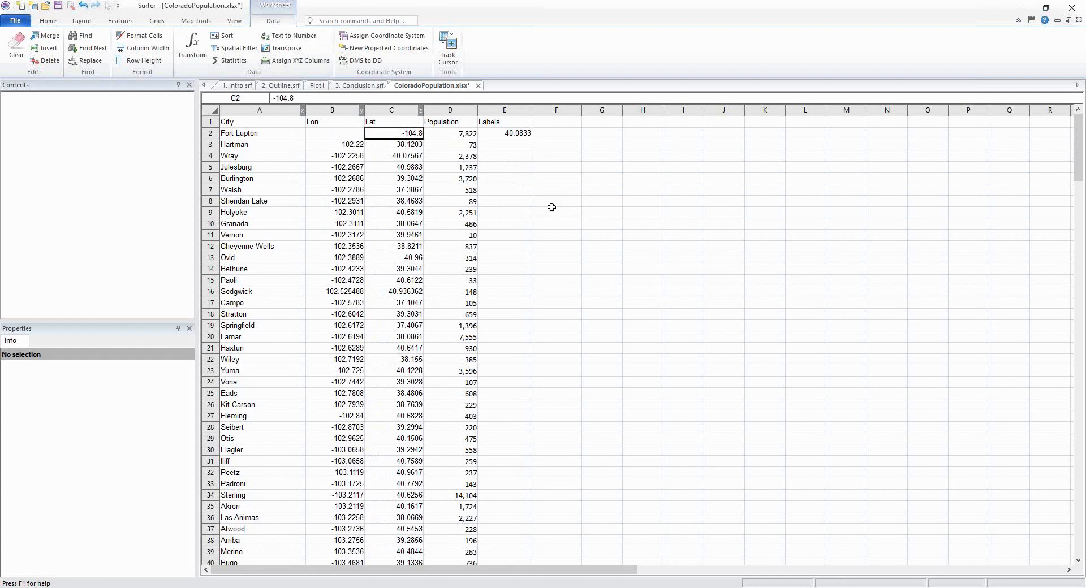
key(ctrl+x)
click(348, 134)
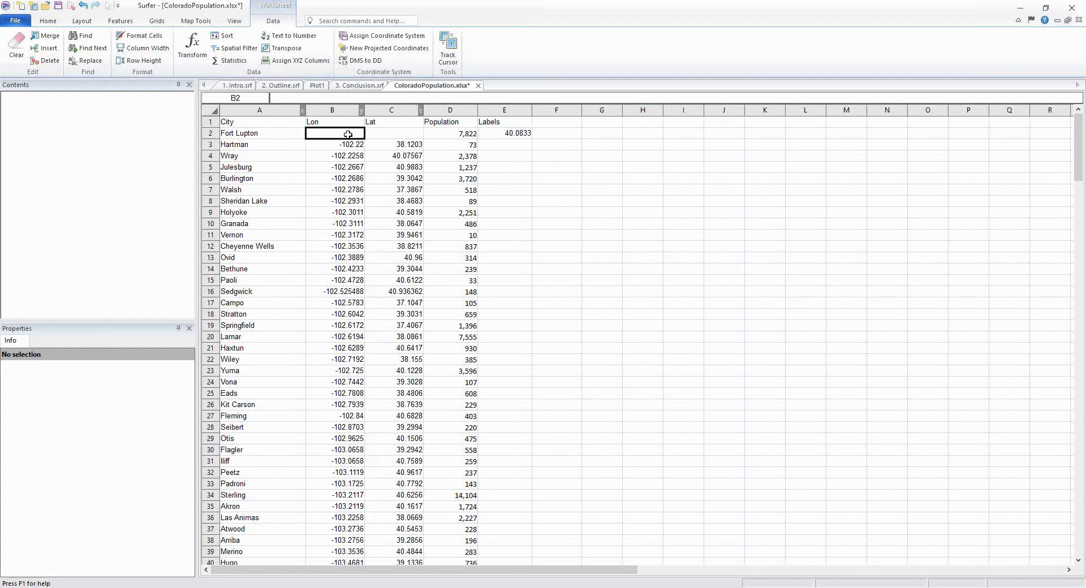
key(ctrl+v)
Move the value 40.0833 from cell E2 into Fort Lupton's Lat cell C2.
click(514, 137)
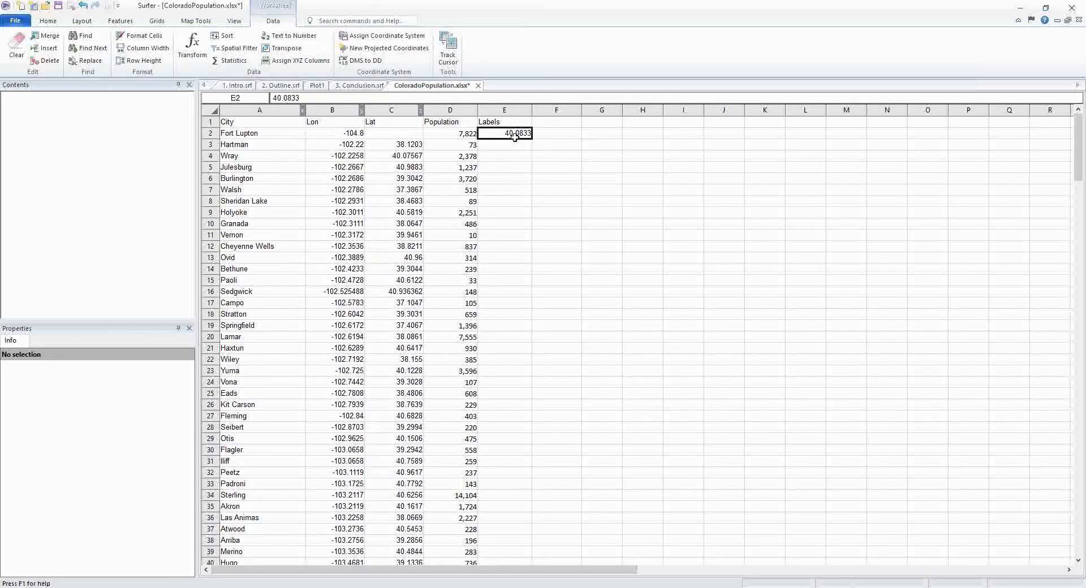
key(ctrl+x)
click(385, 134)
key(ctrl+v)
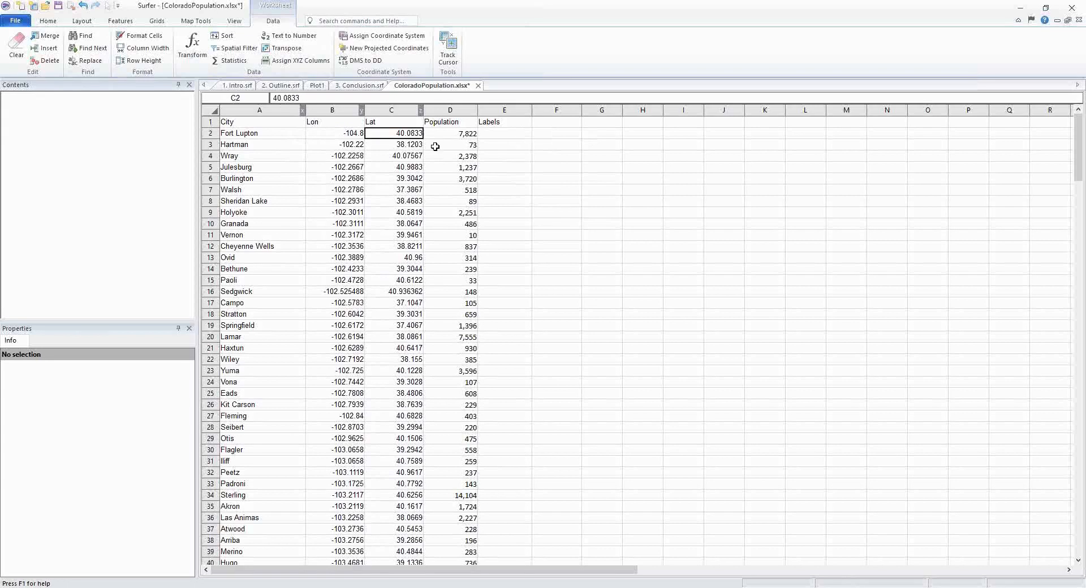
click(537, 168)
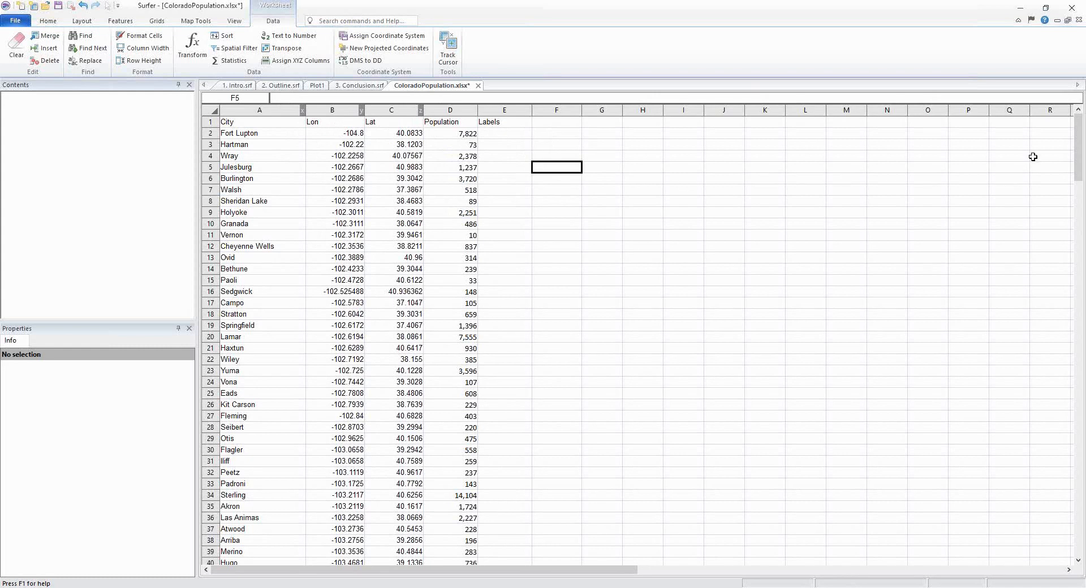
Look through the sorted Lon and Lat values down to the last city row to check for misplaced coordinates.
drag(1079, 169, 1084, 533)
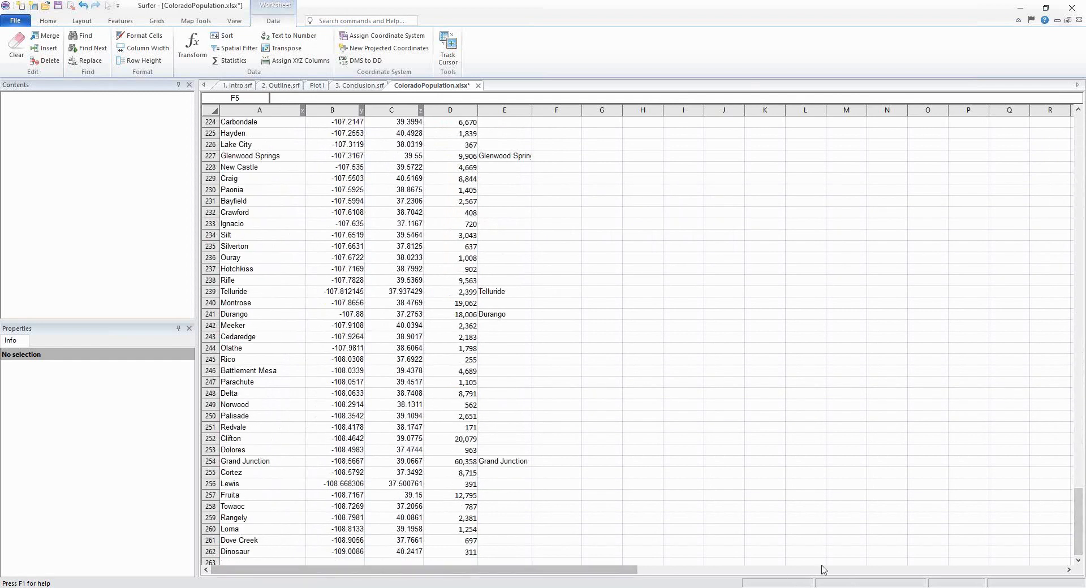
drag(1082, 546, 1082, 402)
drag(1084, 342, 1082, 108)
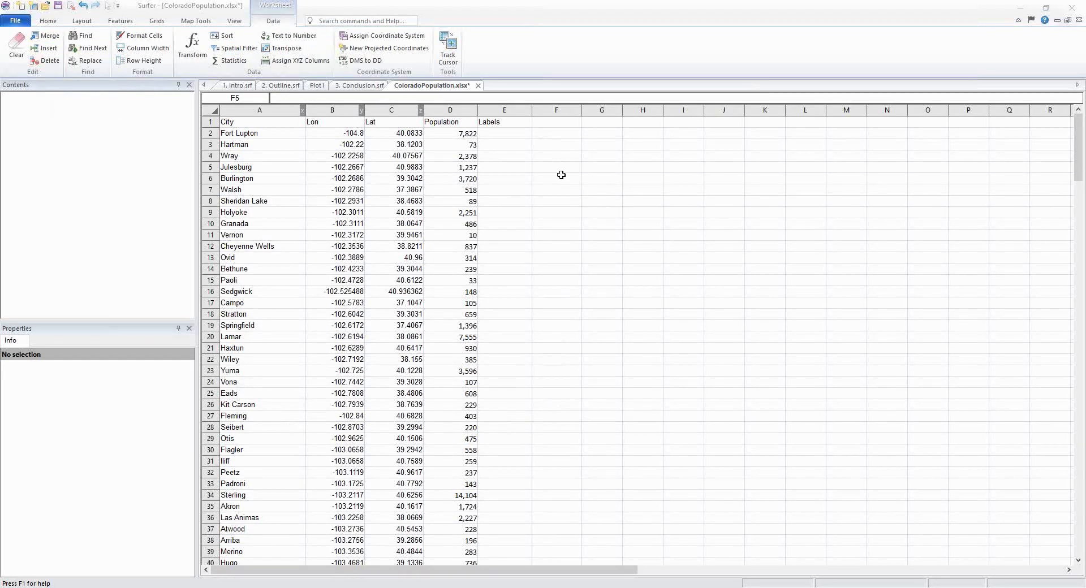
Add a State header in cell F1 and enter CO in cells F2 and F3.
click(553, 125)
text(State)
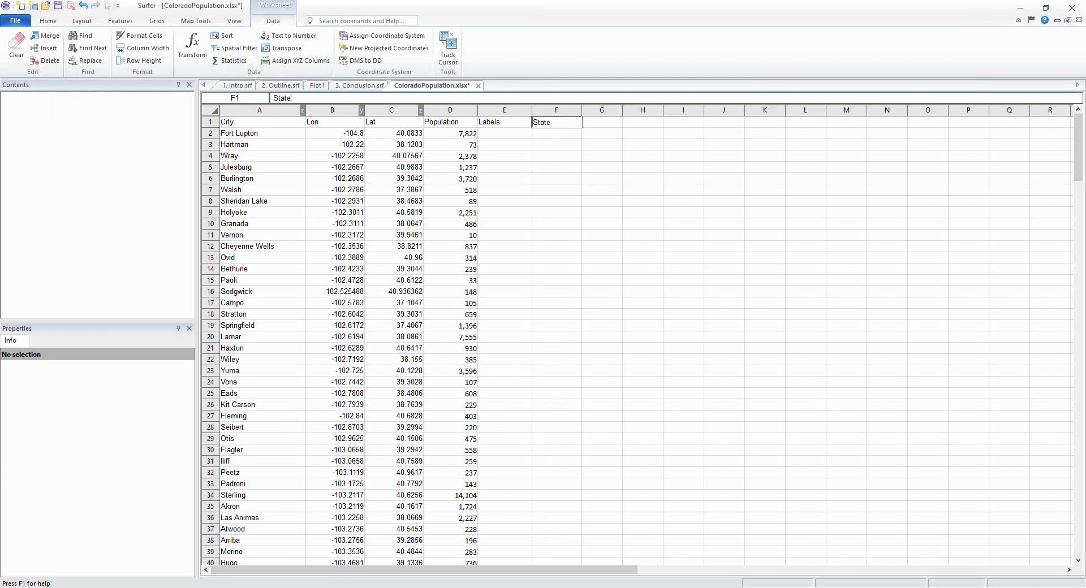
key(Return)
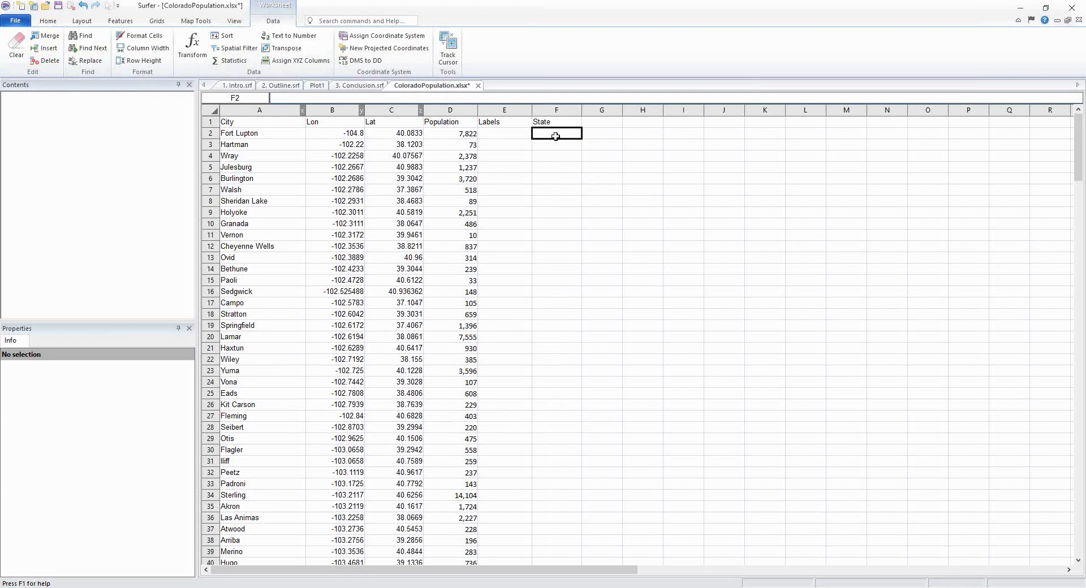
text(CO)
key(Return)
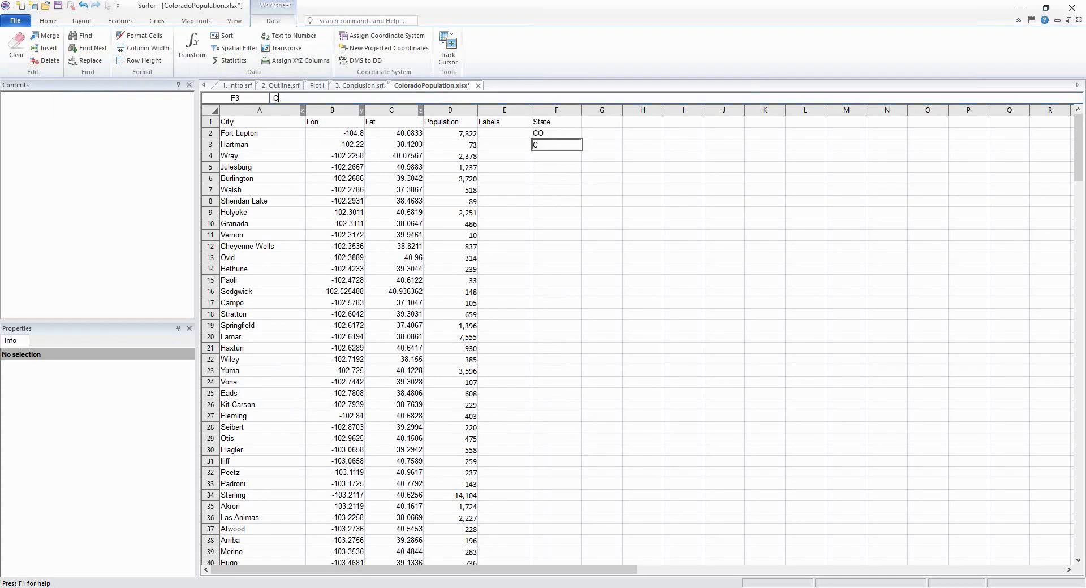
text(CO)
key(Return)
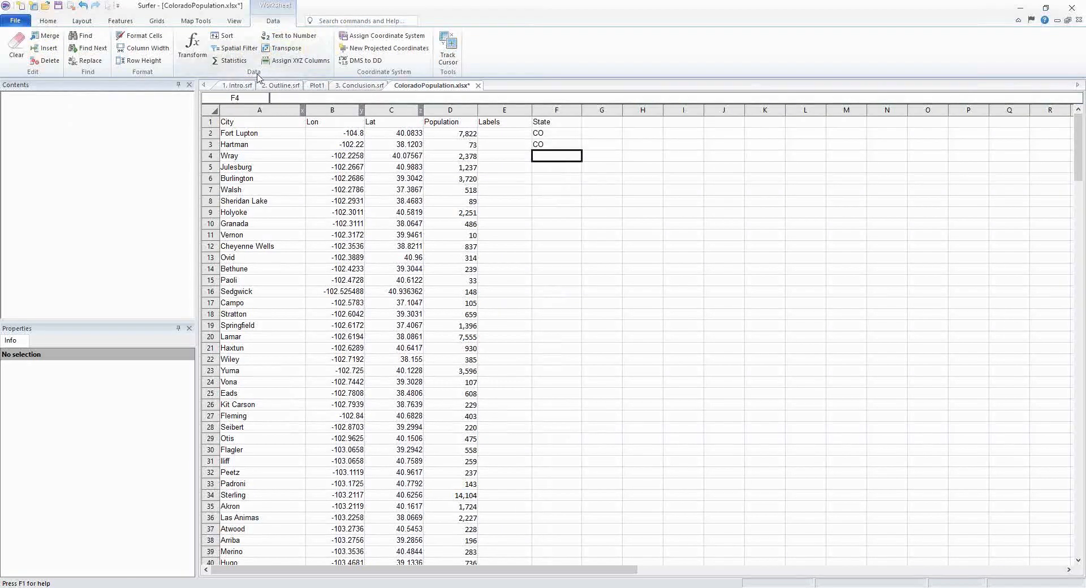
Fill the State column with CO from row 2 to 262 using the Transform equation F="CO".
click(192, 48)
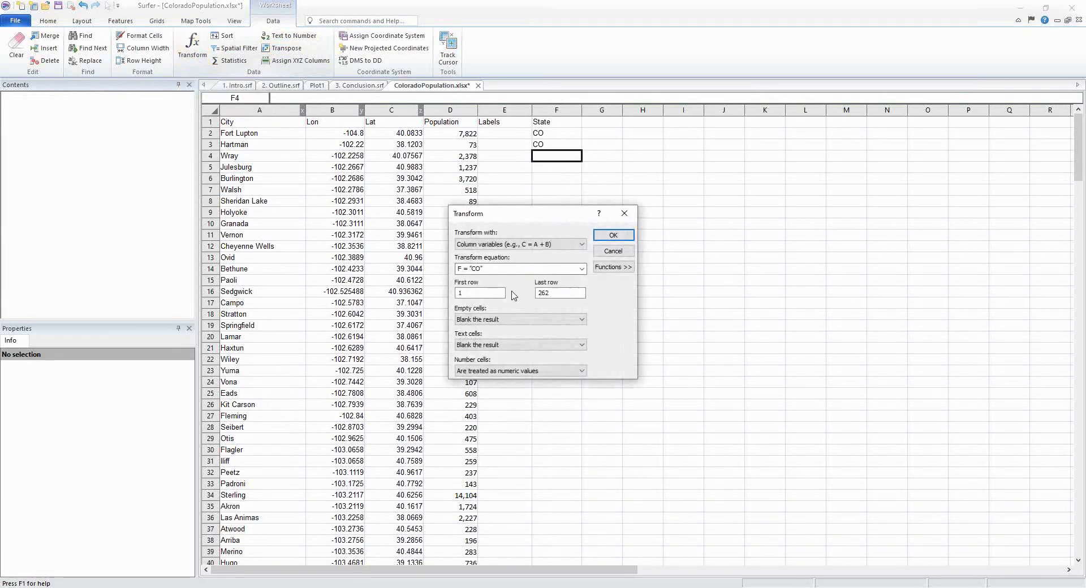
drag(505, 275, 456, 269)
key(BackSpace)
drag(515, 216, 516, 231)
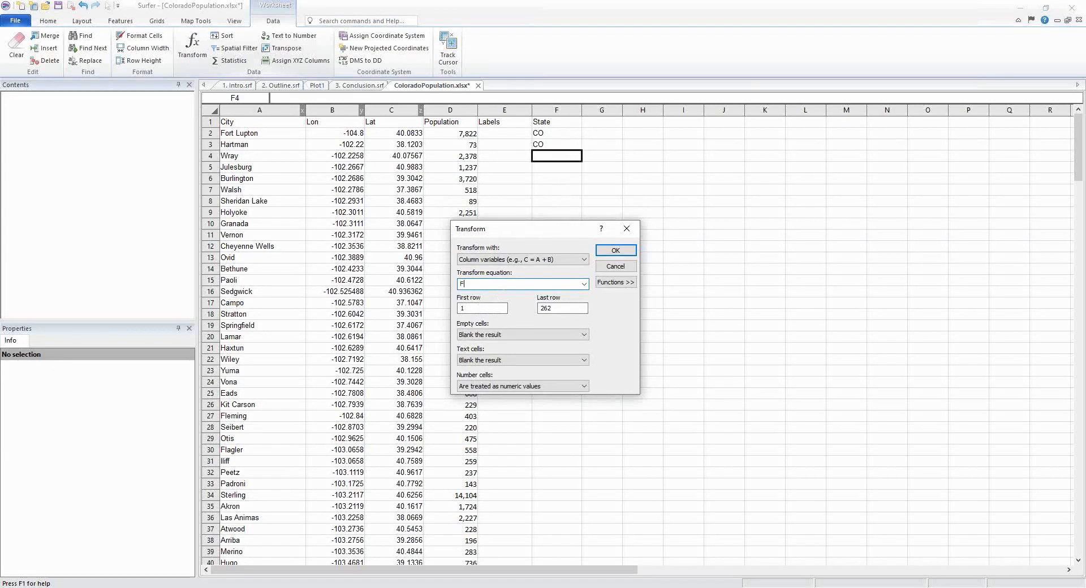
text(="CO")
double_click(464, 308)
text(2)
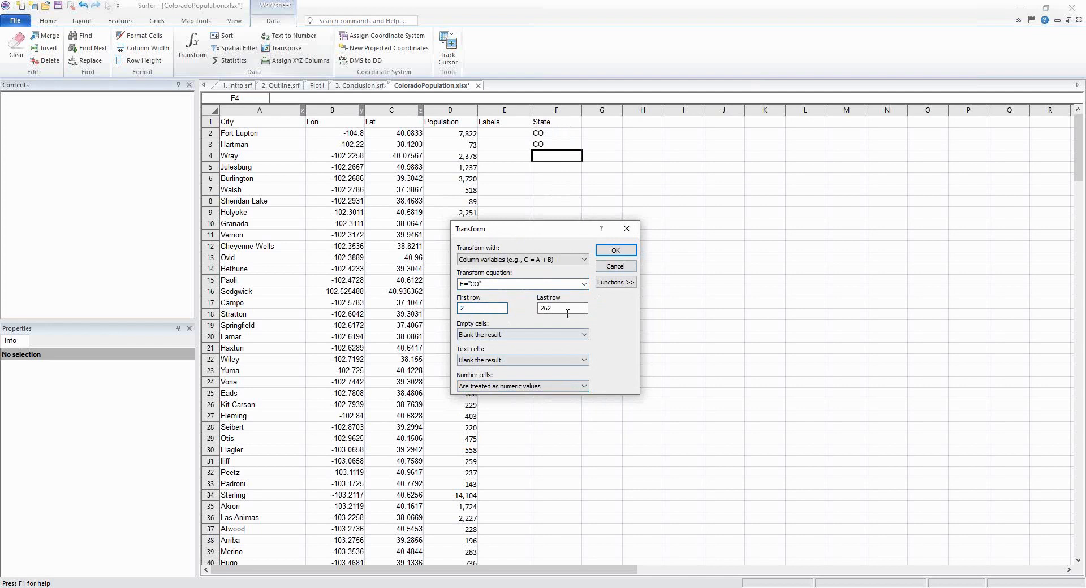
click(571, 310)
click(616, 250)
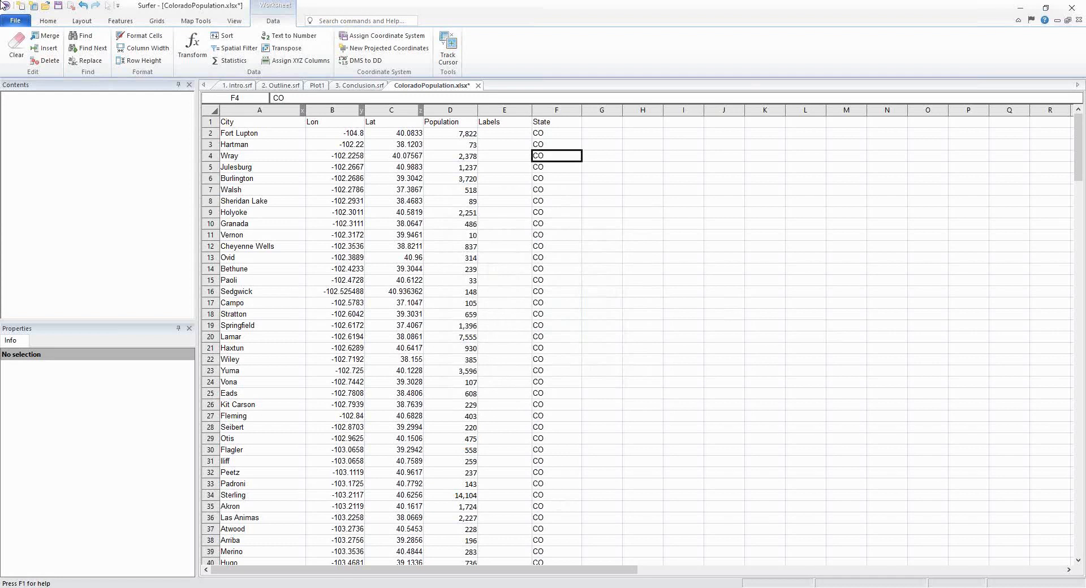
Save the edited ColoradoPopulation.xlsx worksheet under its existing name.
click(26, 21)
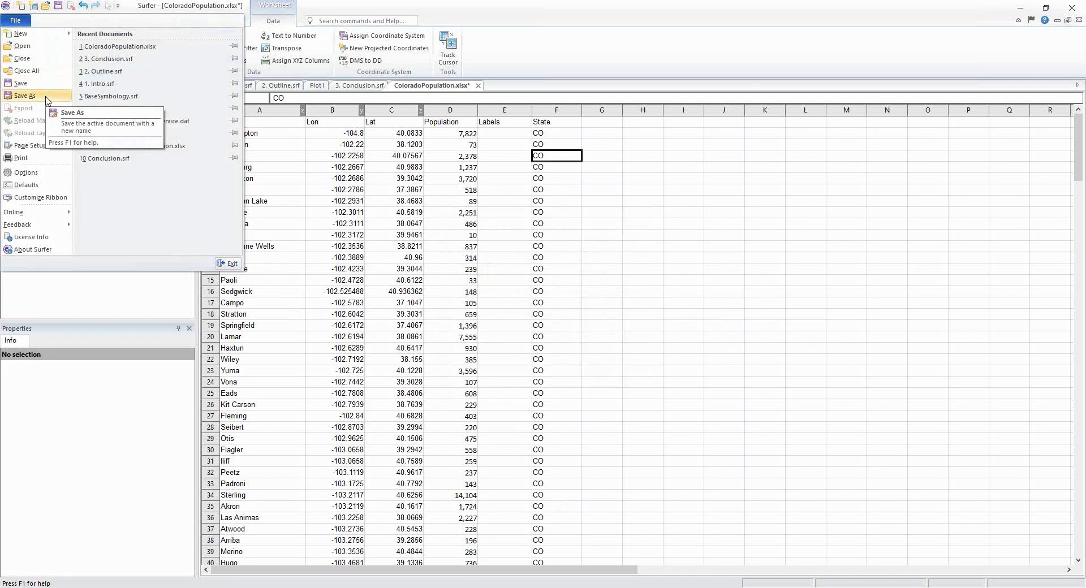
click(625, 65)
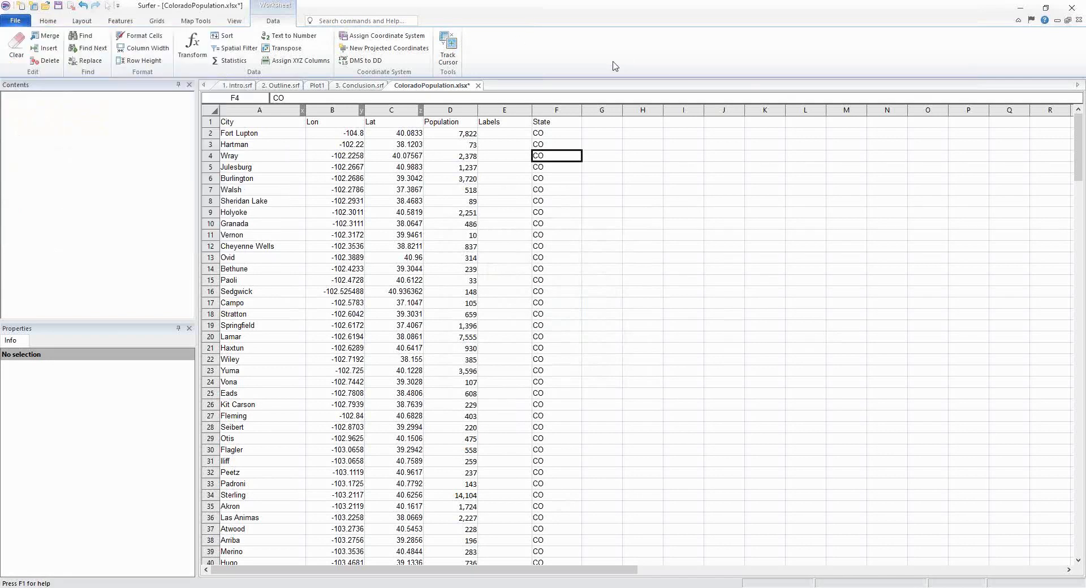
right_click(453, 89)
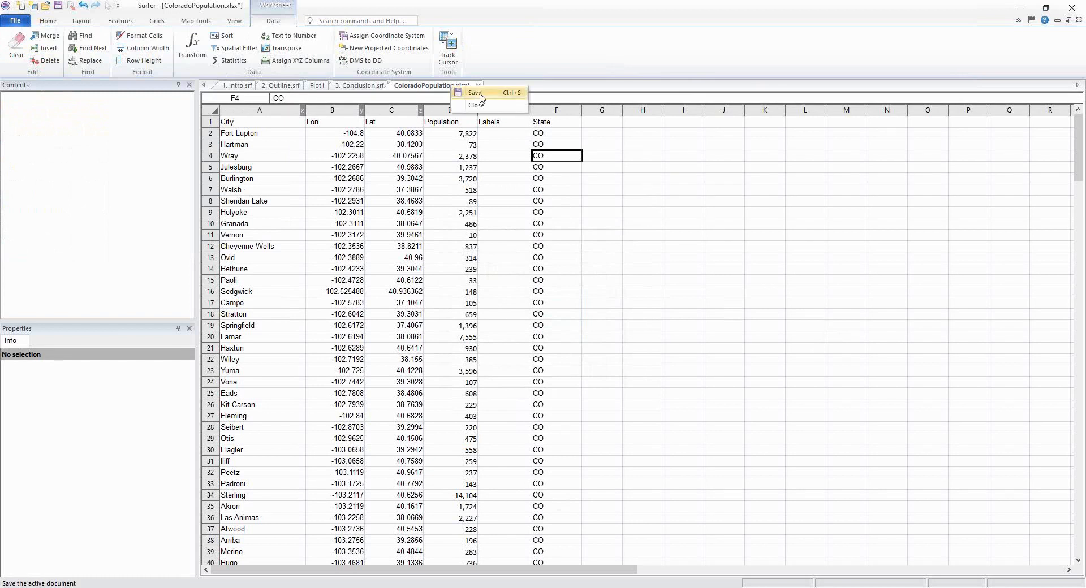
click(476, 93)
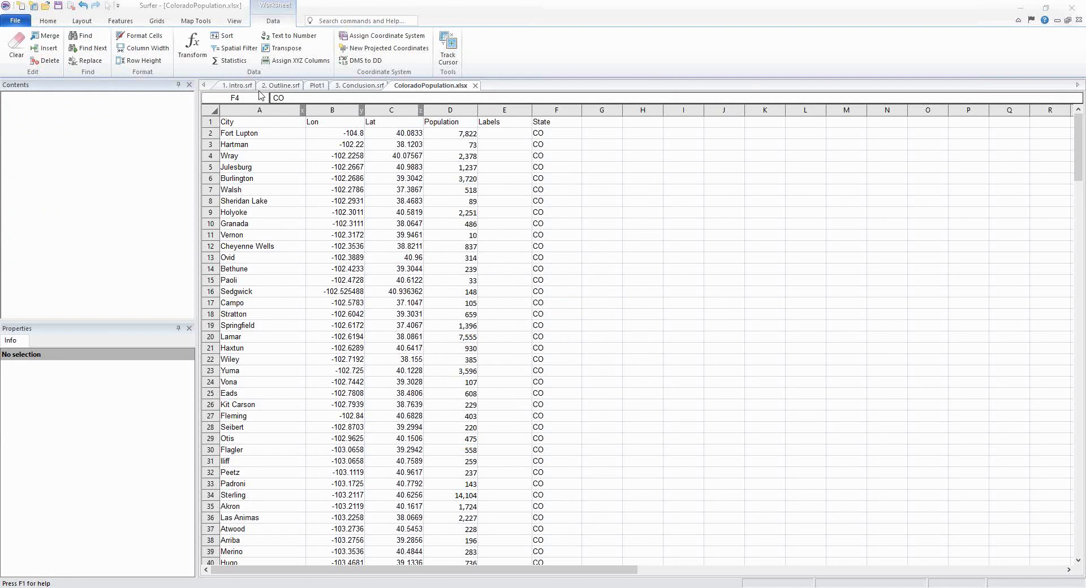
click(15, 21)
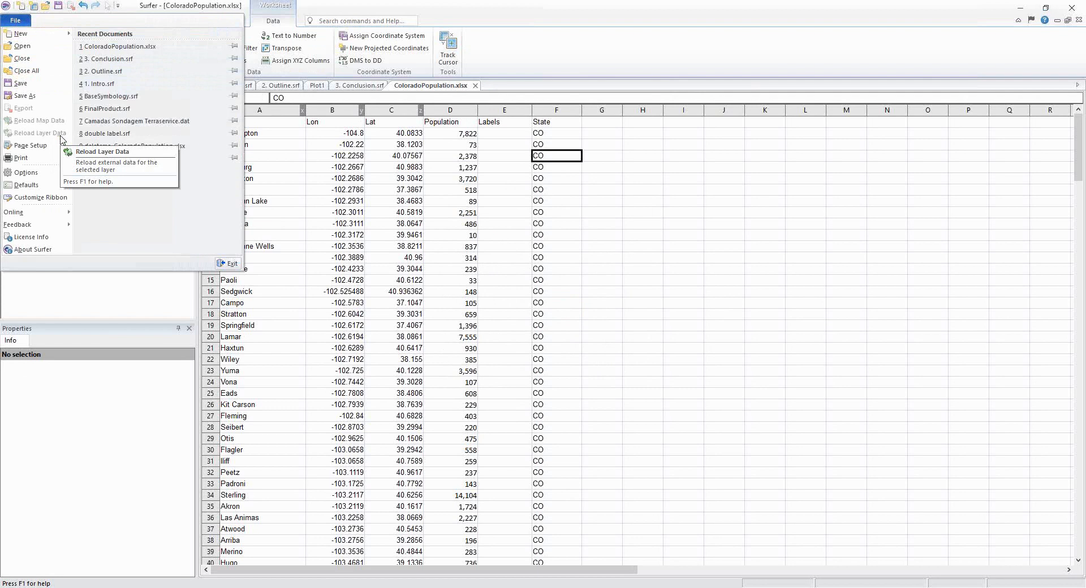
click(504, 301)
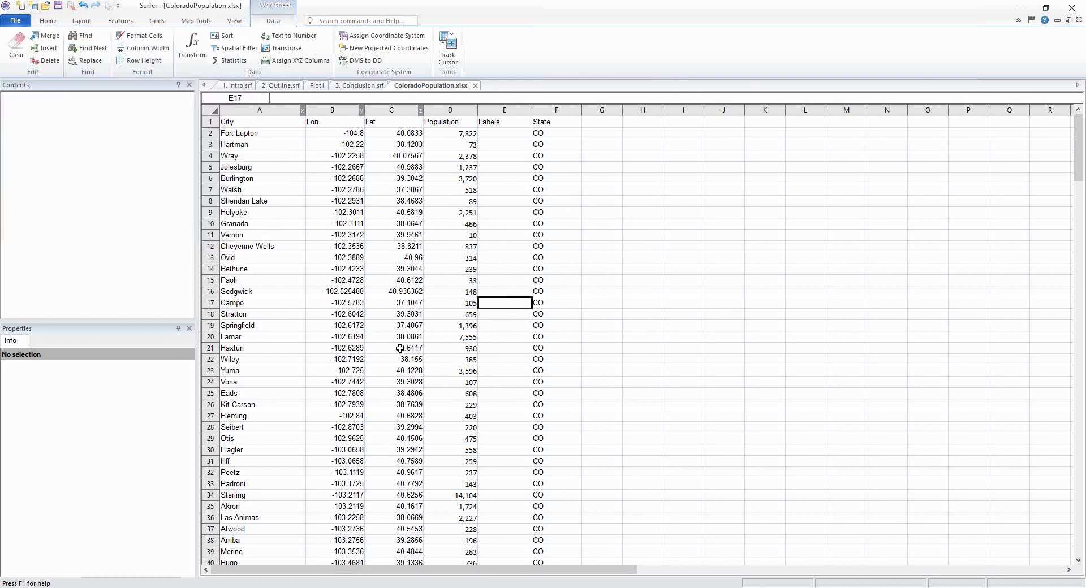
click(362, 348)
click(397, 347)
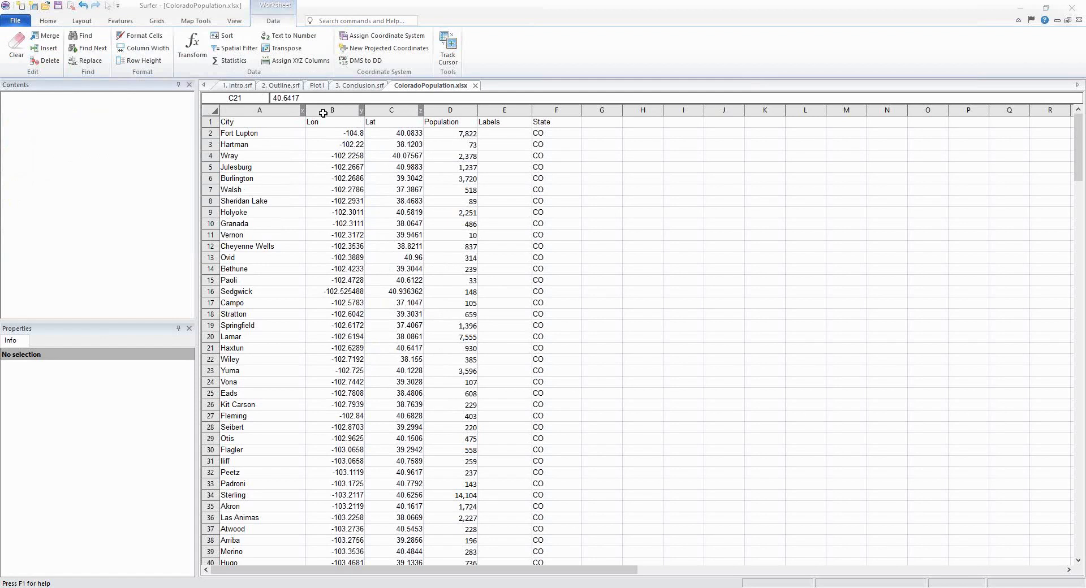
Start the Map Wizard in the empty Plot1 document and choose the ColoradoPopulation worksheet from the recent files.
click(317, 85)
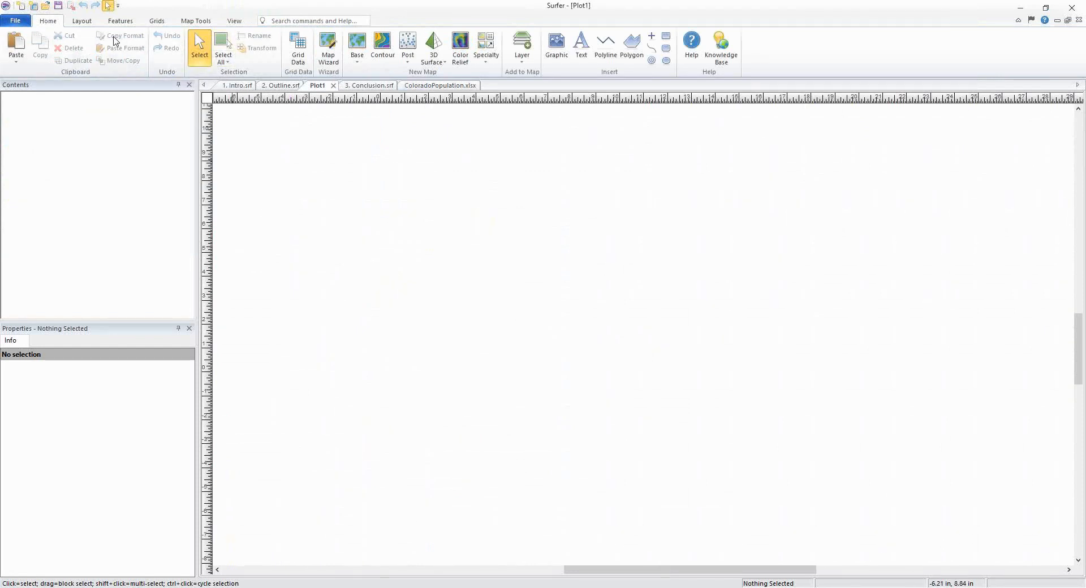
click(328, 51)
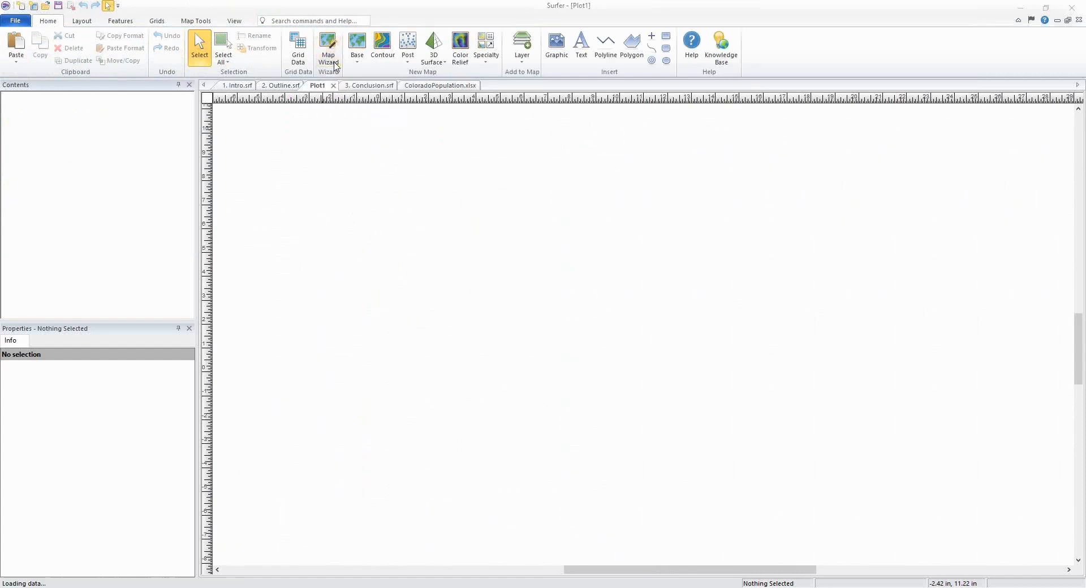
drag(538, 155, 534, 154)
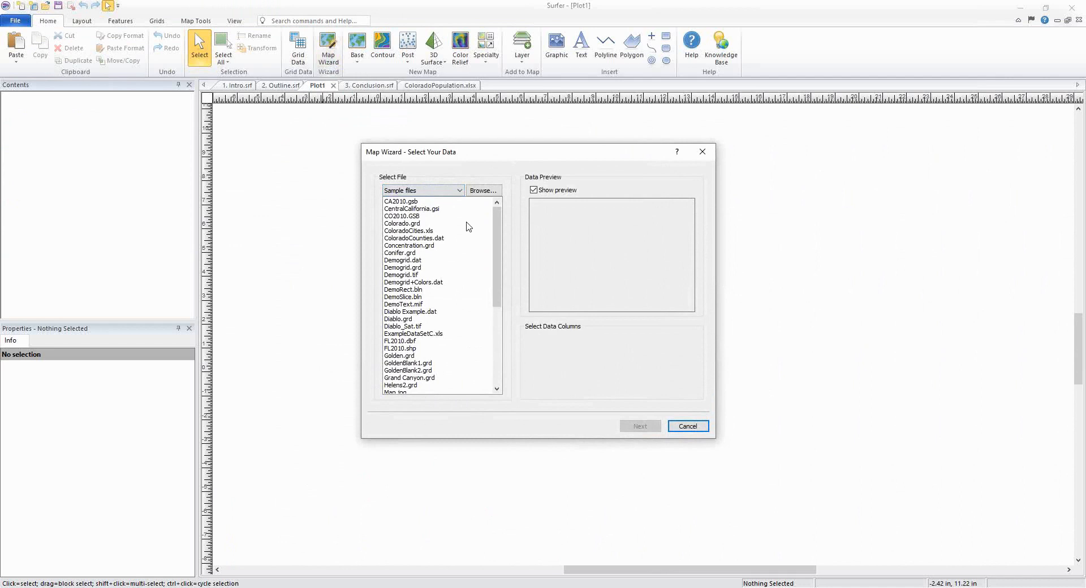
click(460, 191)
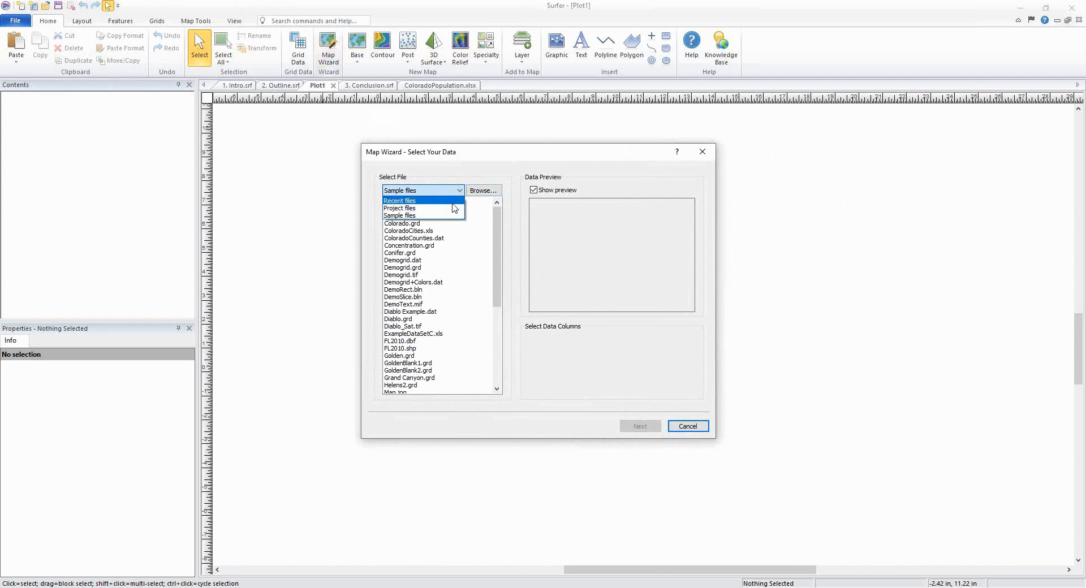
click(457, 201)
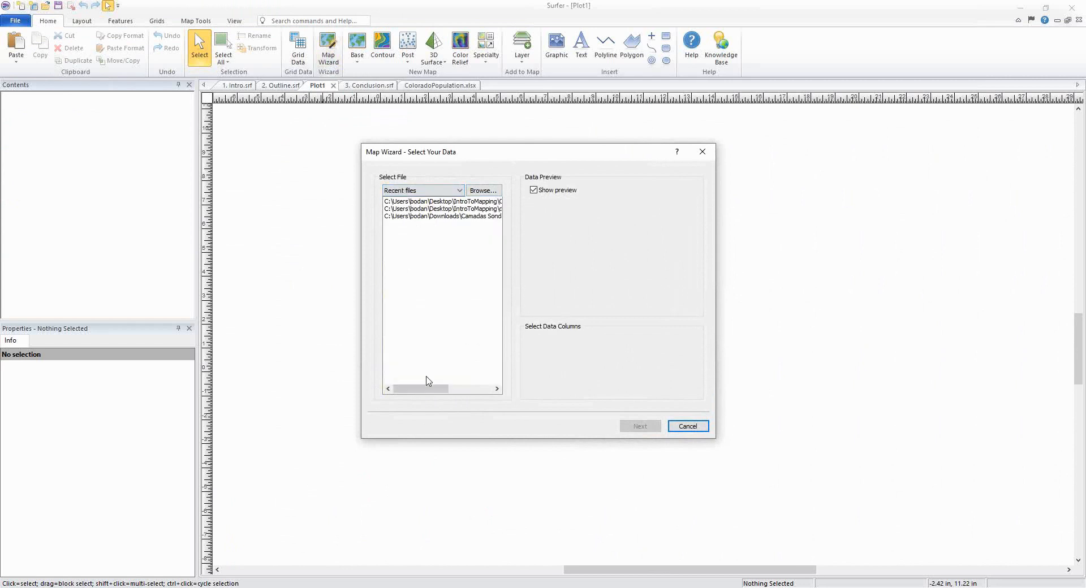
drag(425, 390, 447, 390)
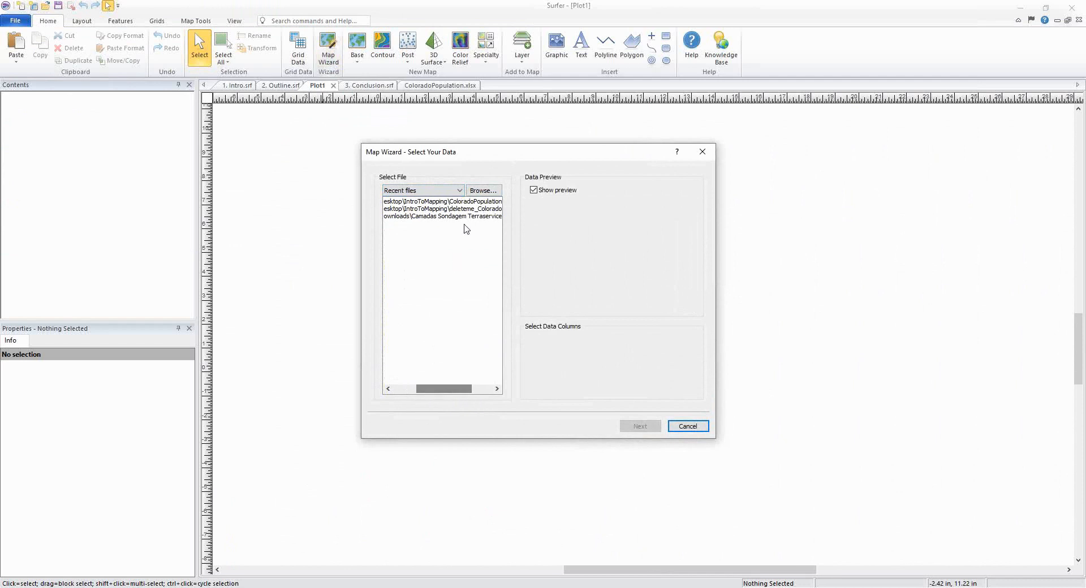
click(469, 202)
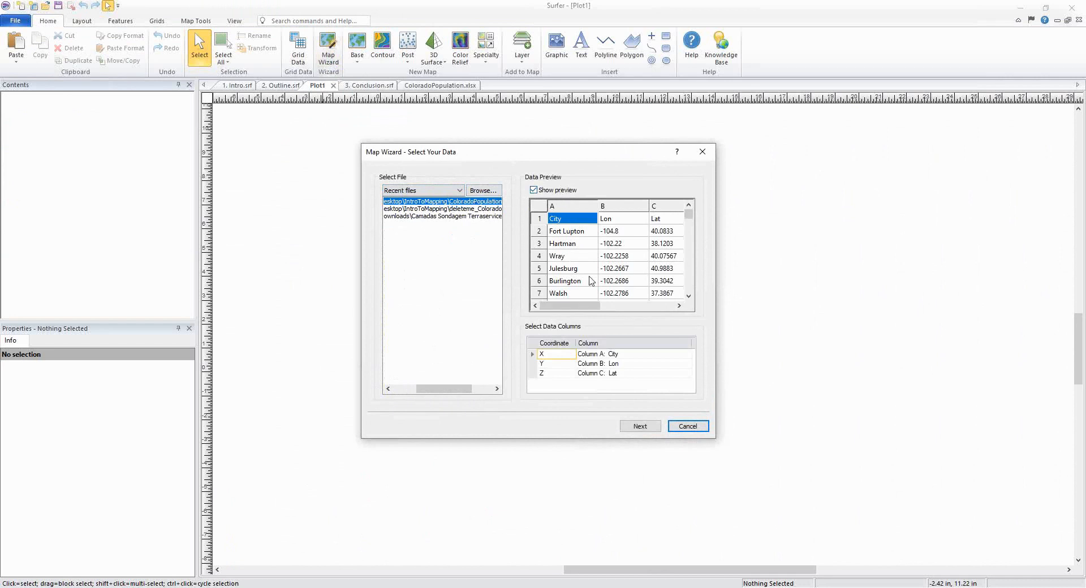
Assign the wizard's data columns: X to Column B: Lon, Y to Column C: Lat and Z to Column D: Population.
mouse_move(580, 309)
mouse_down()
mouse_move(659, 305)
mouse_move(580, 305)
mouse_up()
click(622, 354)
click(673, 354)
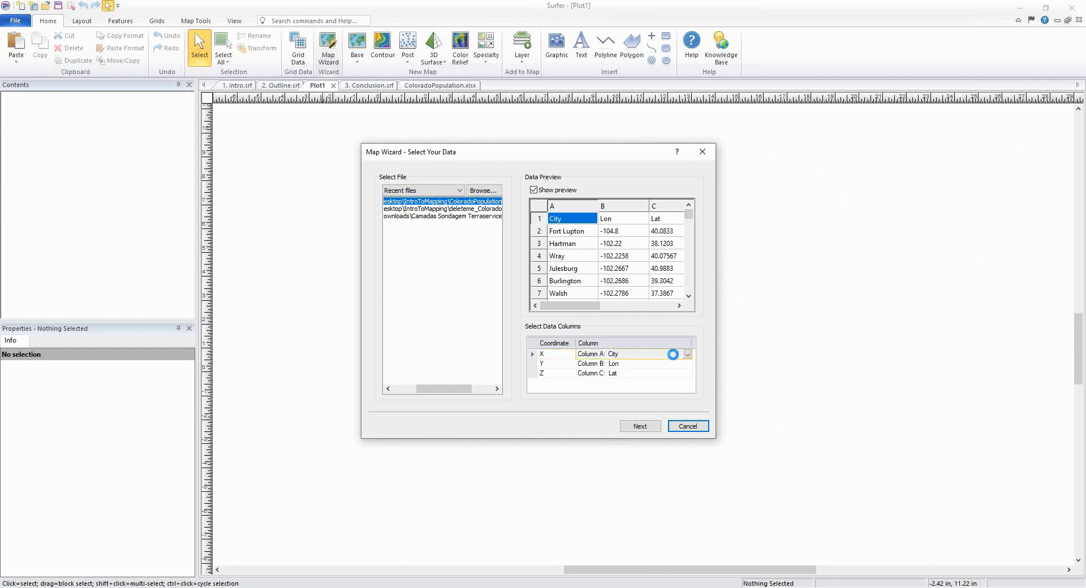
click(671, 371)
click(653, 367)
click(688, 364)
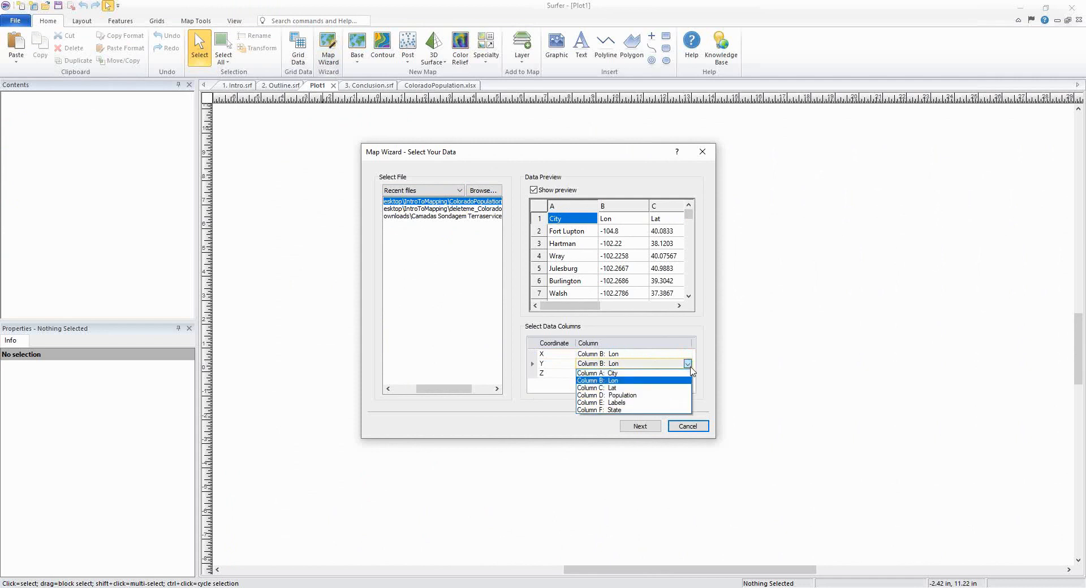
click(688, 388)
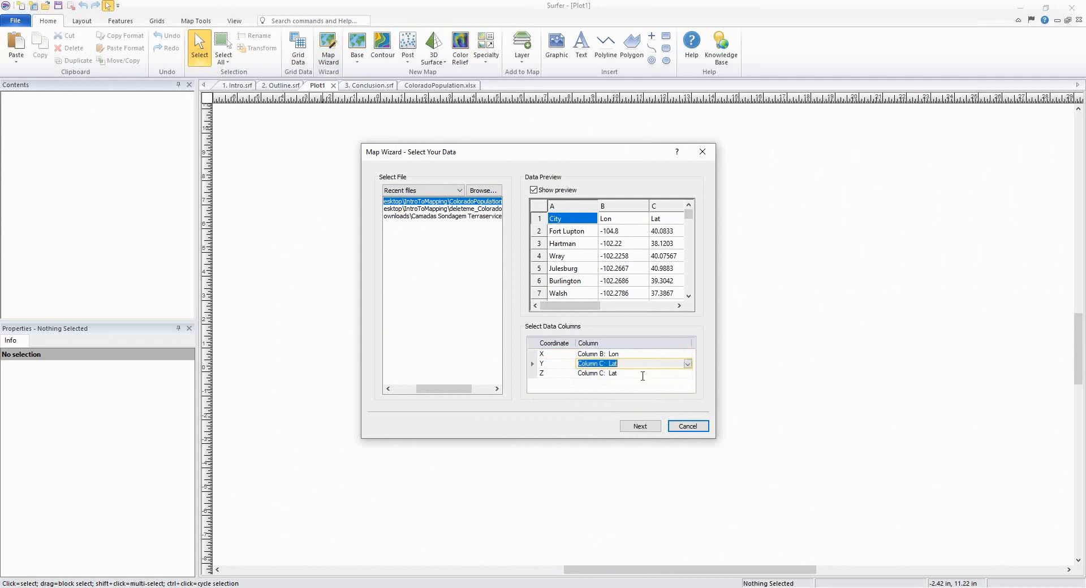
click(645, 375)
click(686, 375)
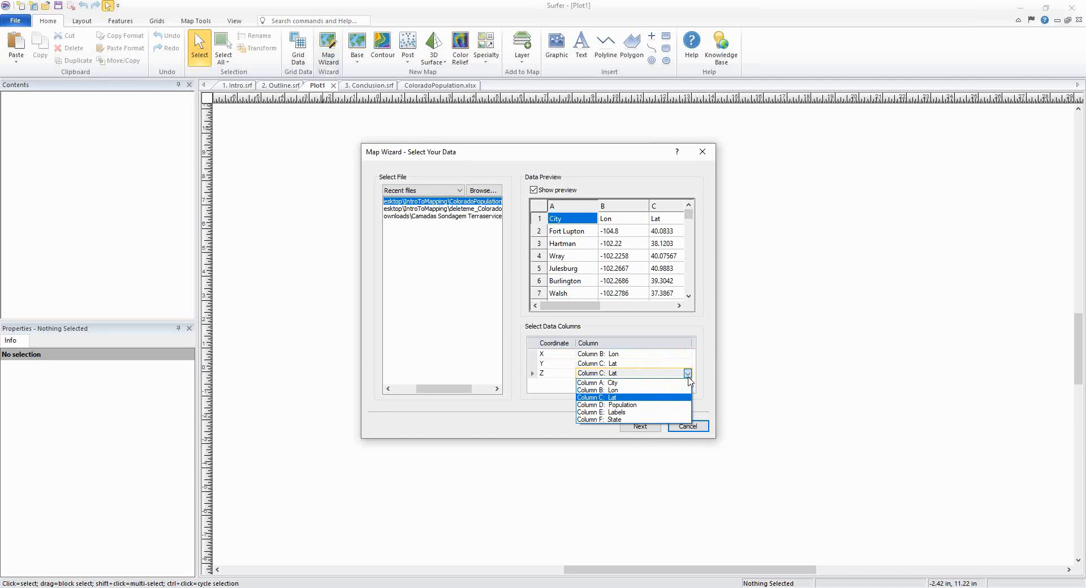
click(663, 405)
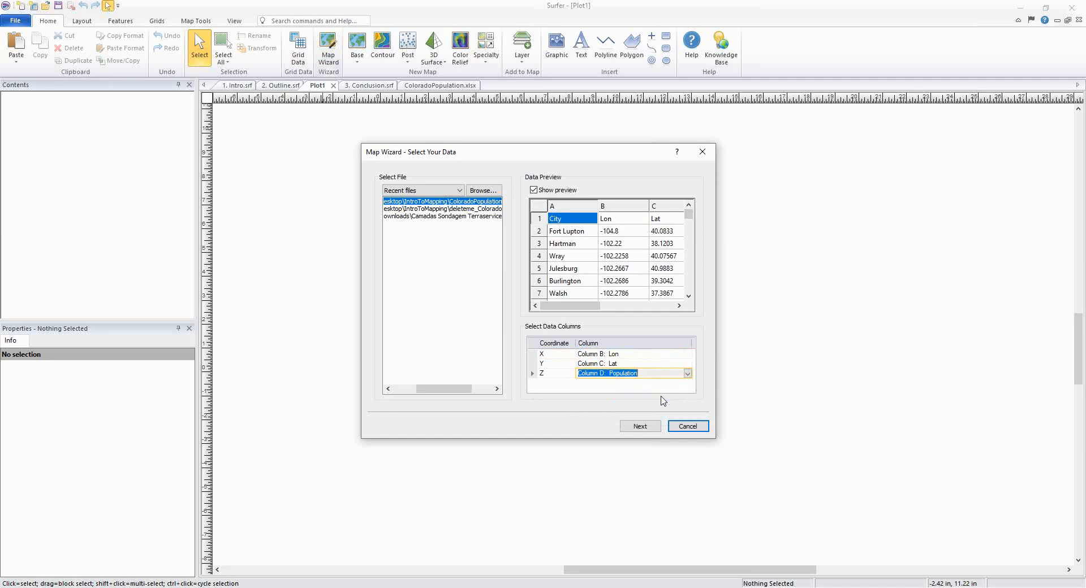
click(609, 393)
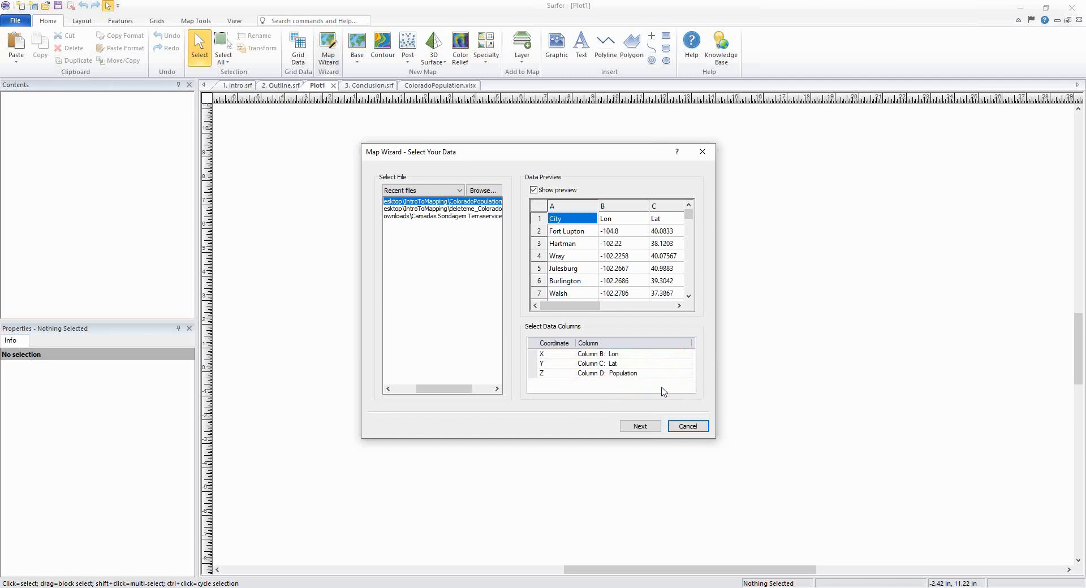
Select the Contour and Post map types for a new map, view the gridding parameters, and return to the map type selection.
click(638, 429)
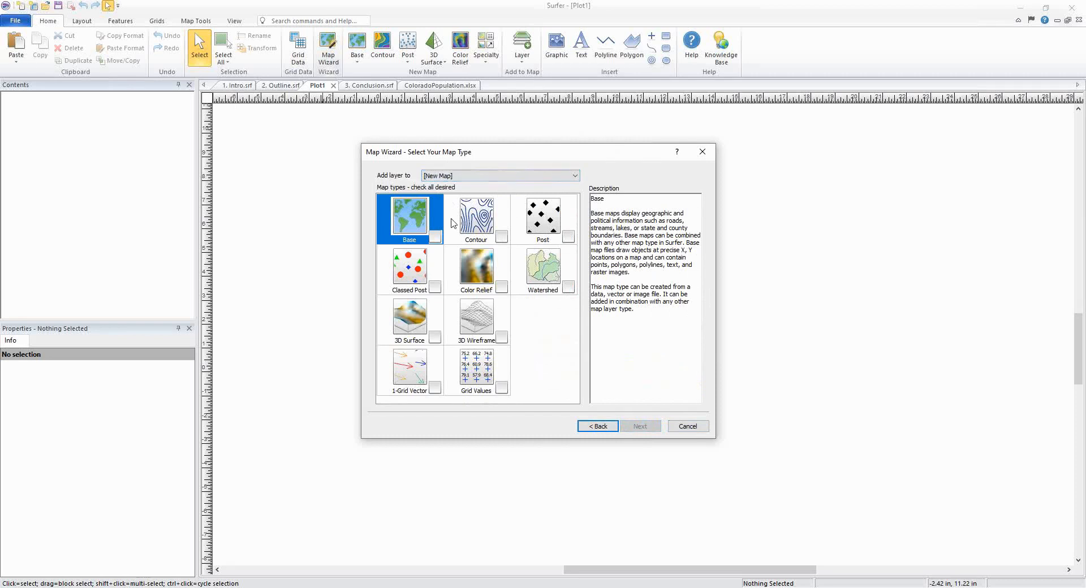
click(503, 237)
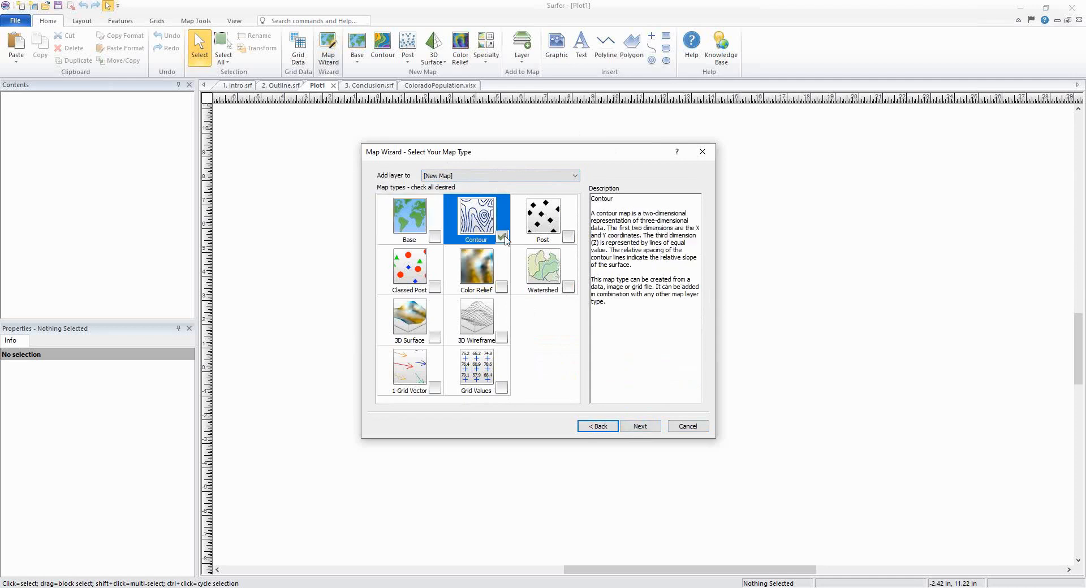
click(568, 240)
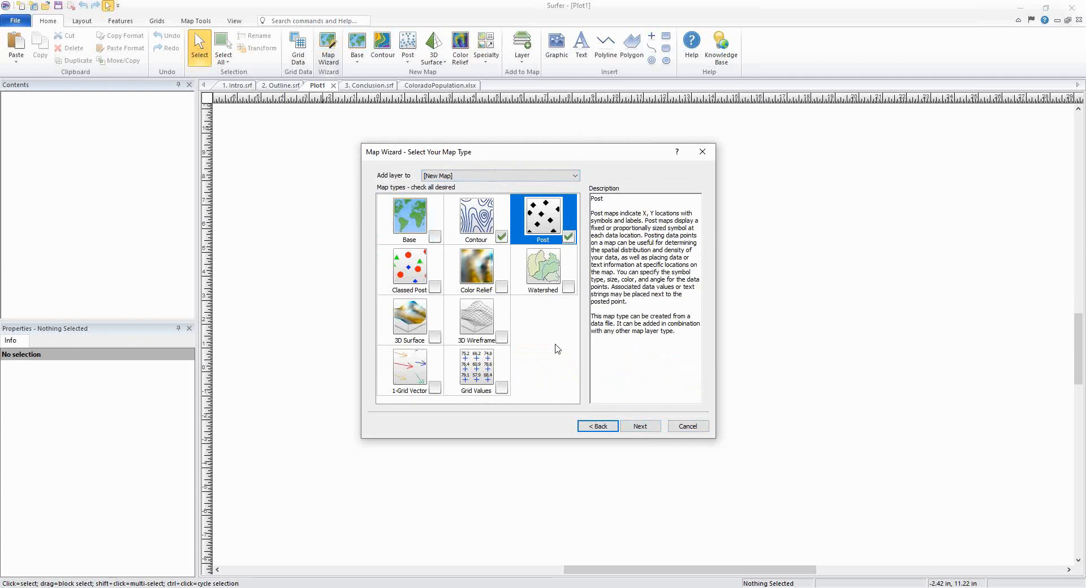
click(651, 428)
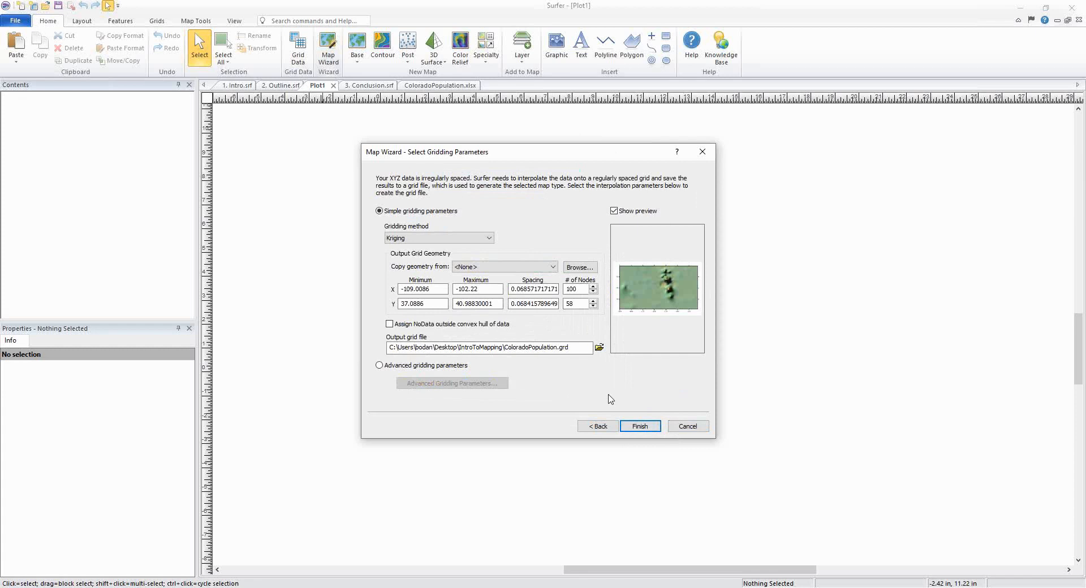
click(602, 426)
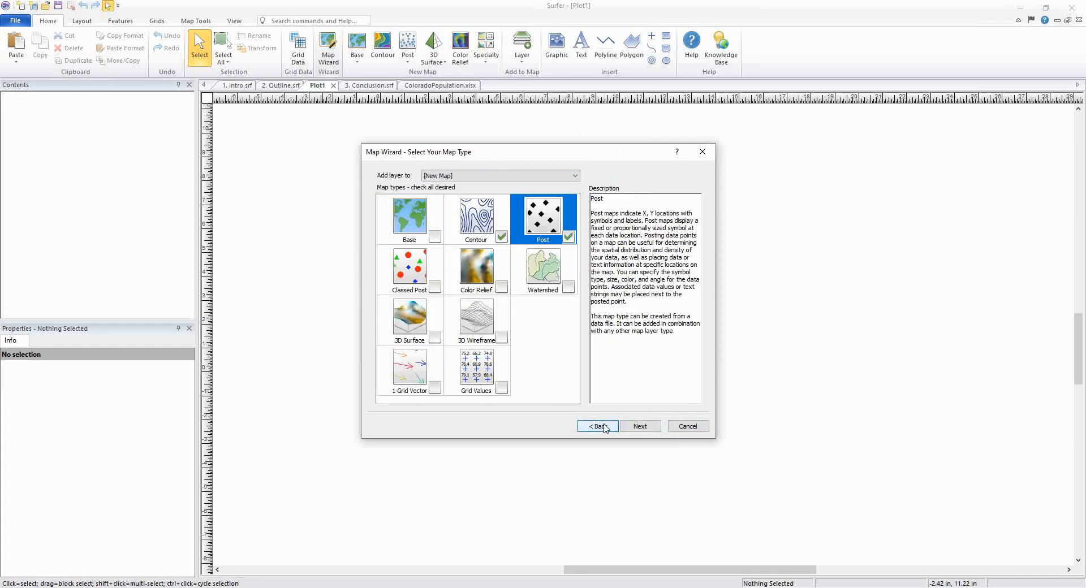
Recheck Contour alongside Post as the desired map types and continue to the gridding parameters.
click(501, 236)
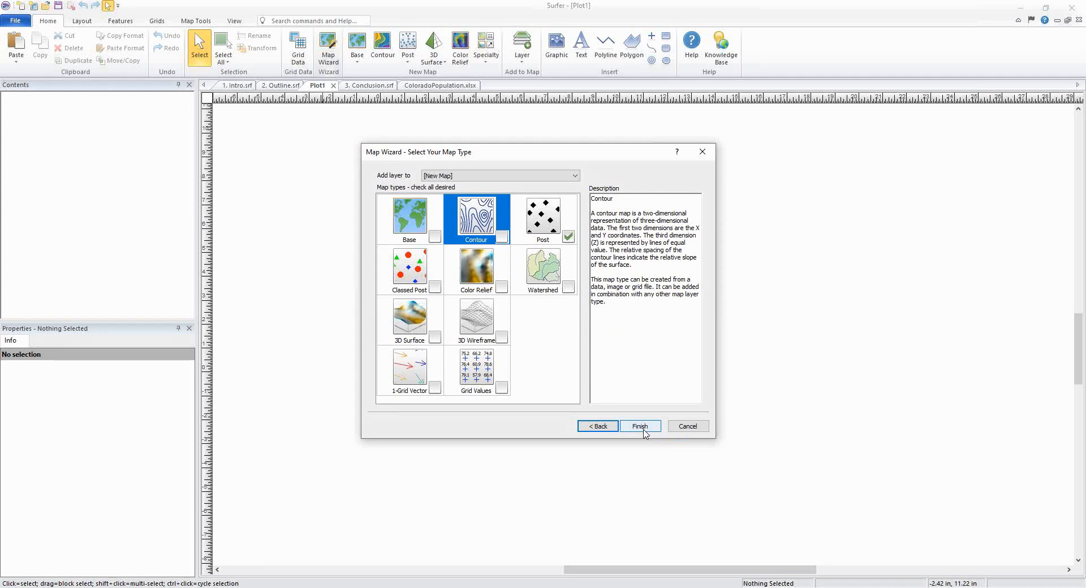
click(502, 236)
click(653, 430)
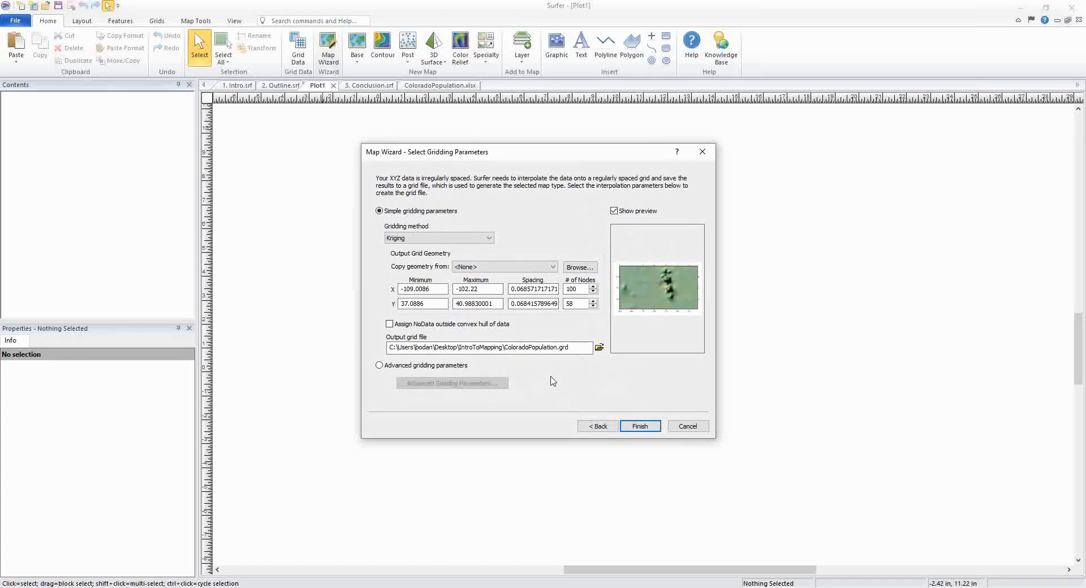
Review the available gridding methods and try assigning NoData outside the convex hull of the data, keeping Kriging.
click(488, 239)
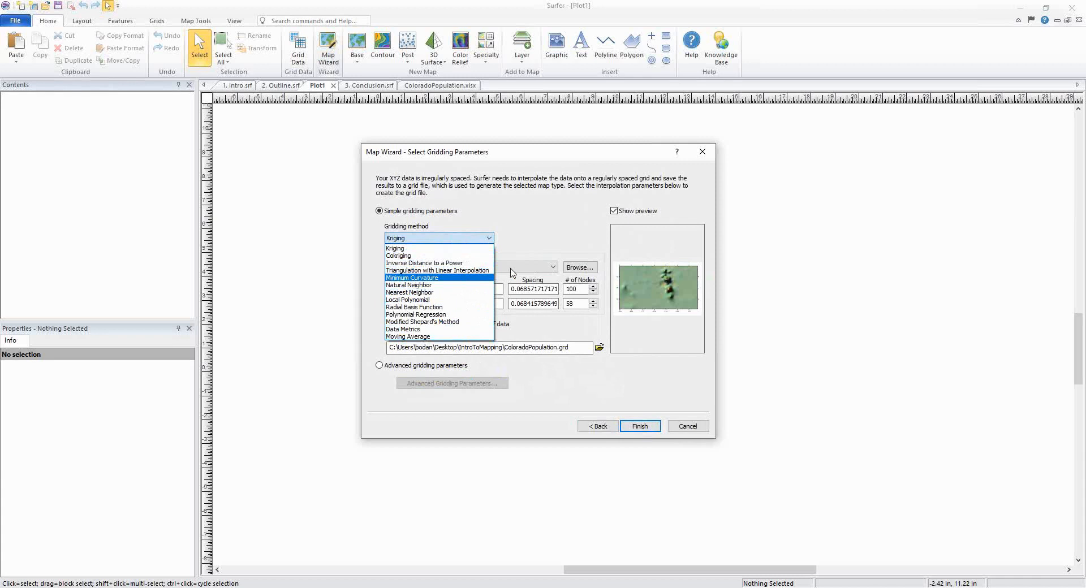
click(540, 244)
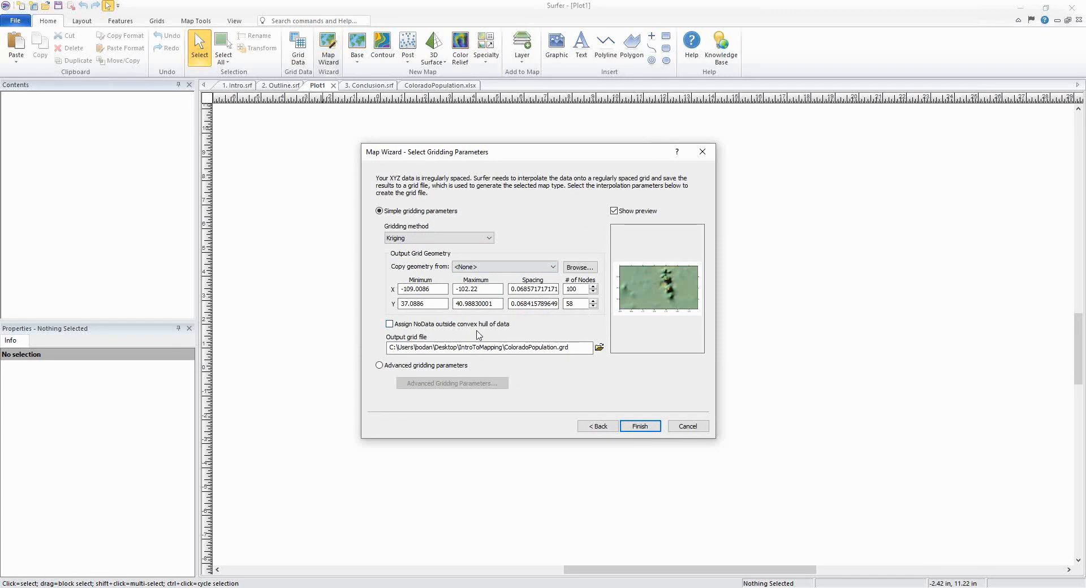
click(390, 325)
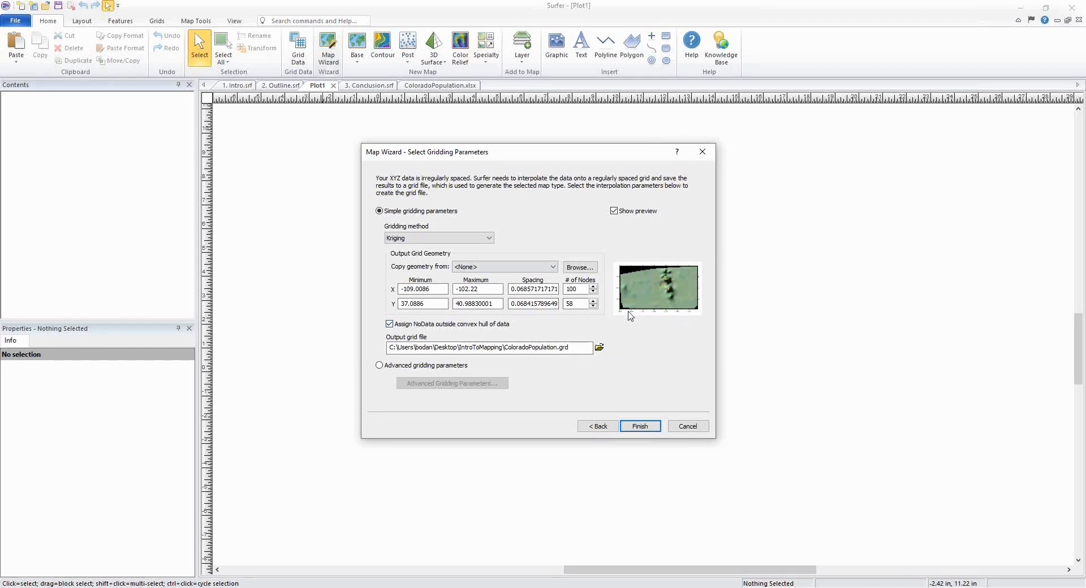
click(388, 324)
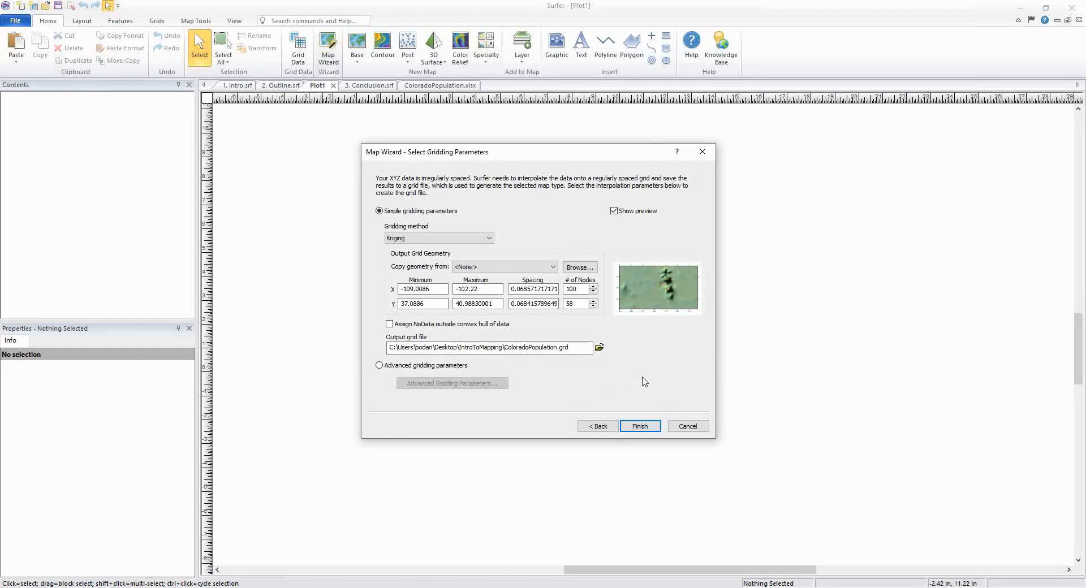
Switch to advanced gridding parameters and view the Kriging data selection and output settings.
click(427, 368)
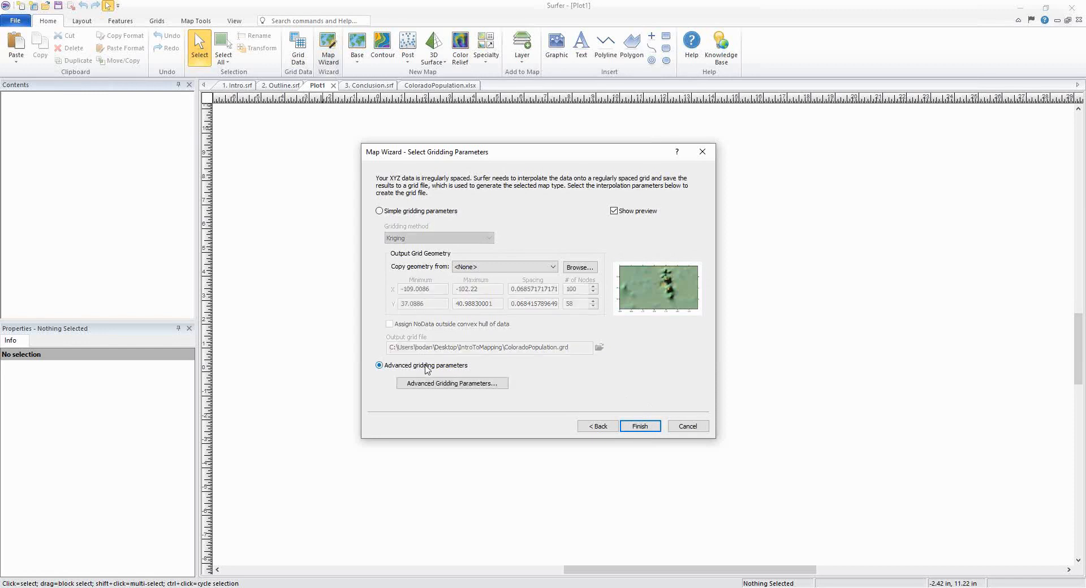
click(497, 384)
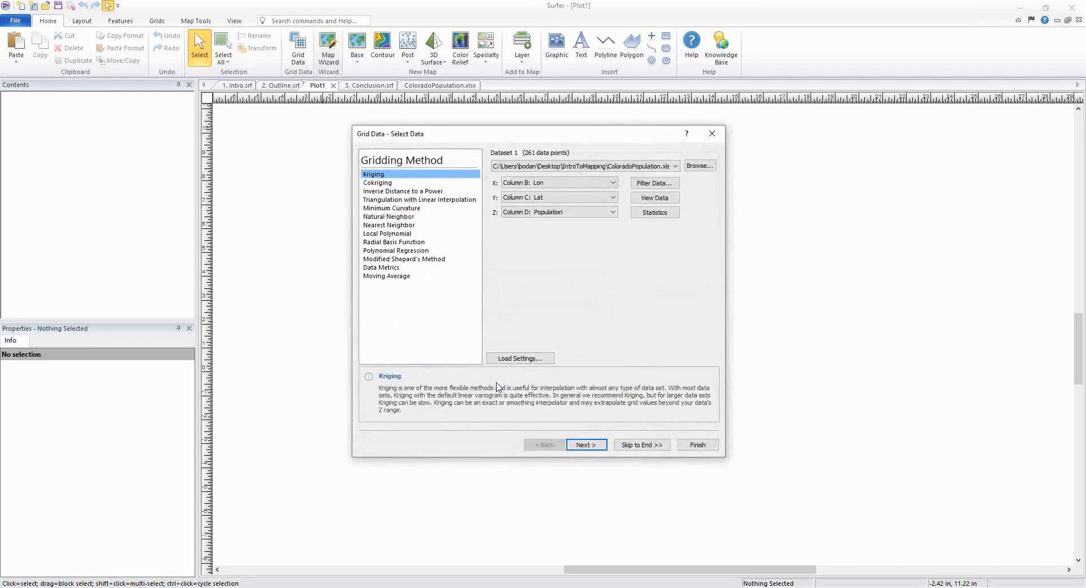
drag(427, 128, 542, 136)
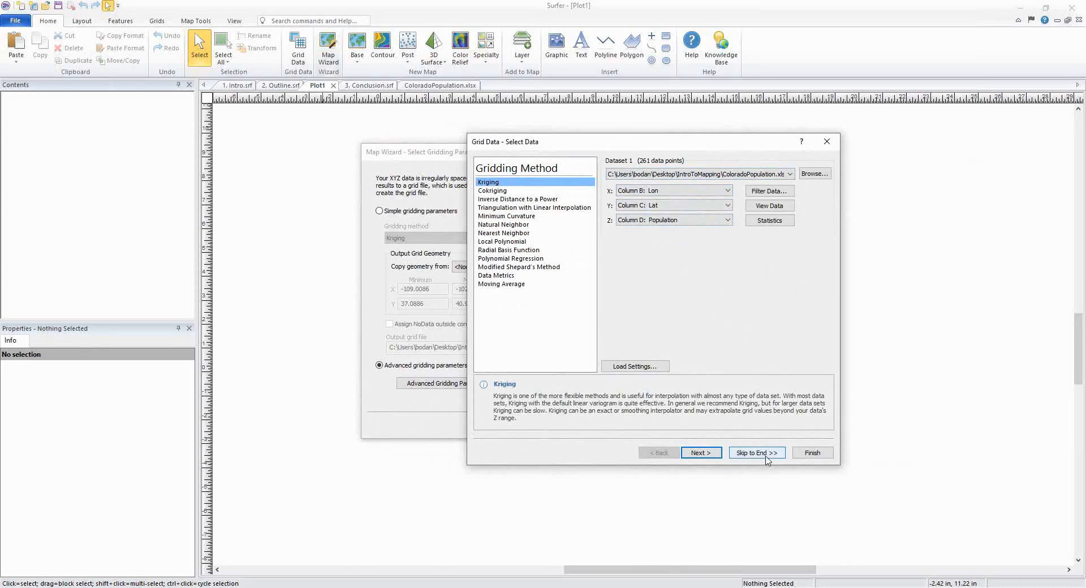
drag(673, 150, 813, 152)
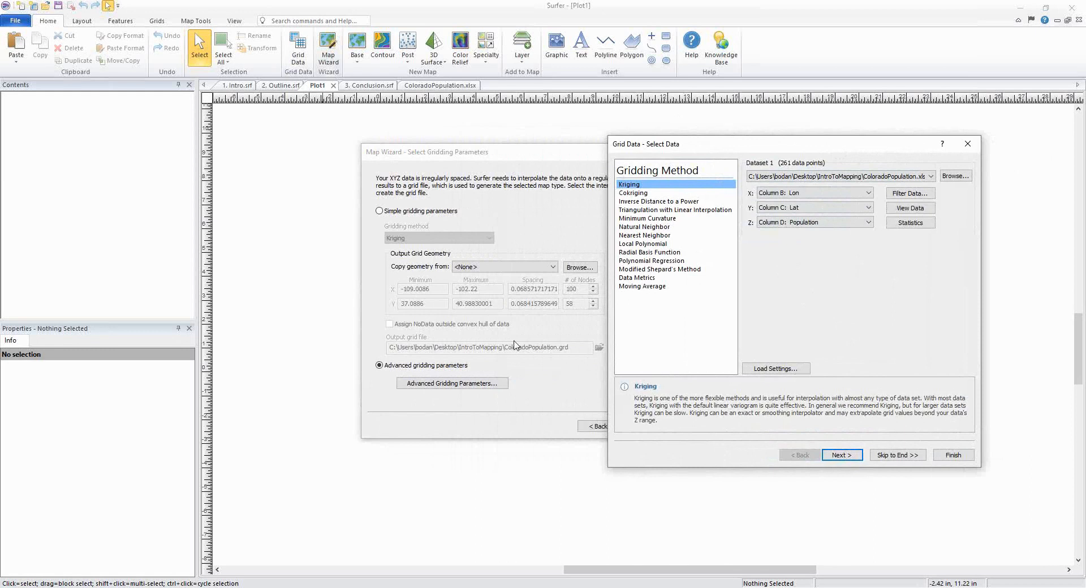
click(897, 455)
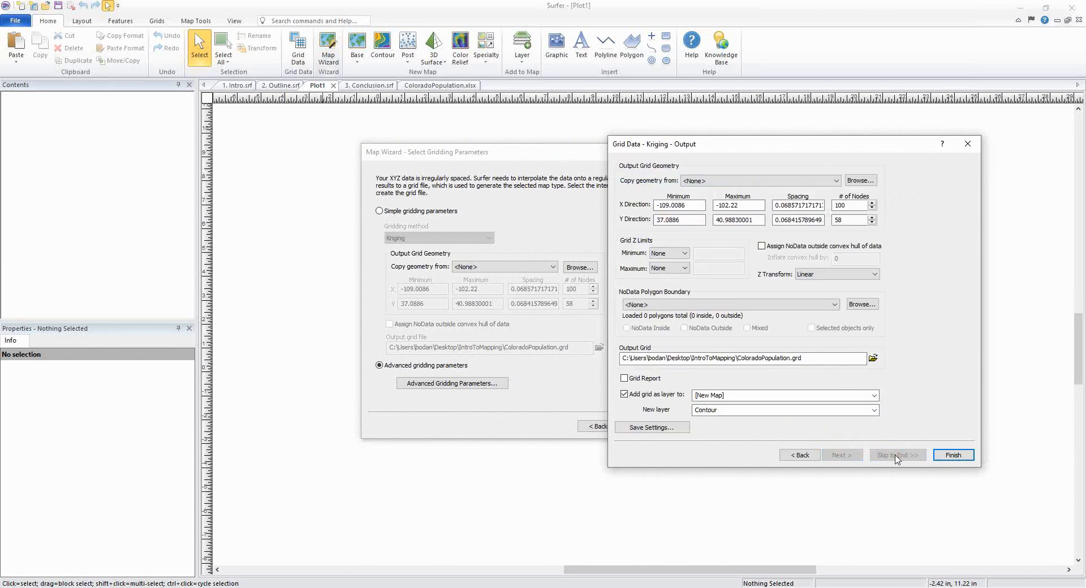
click(802, 455)
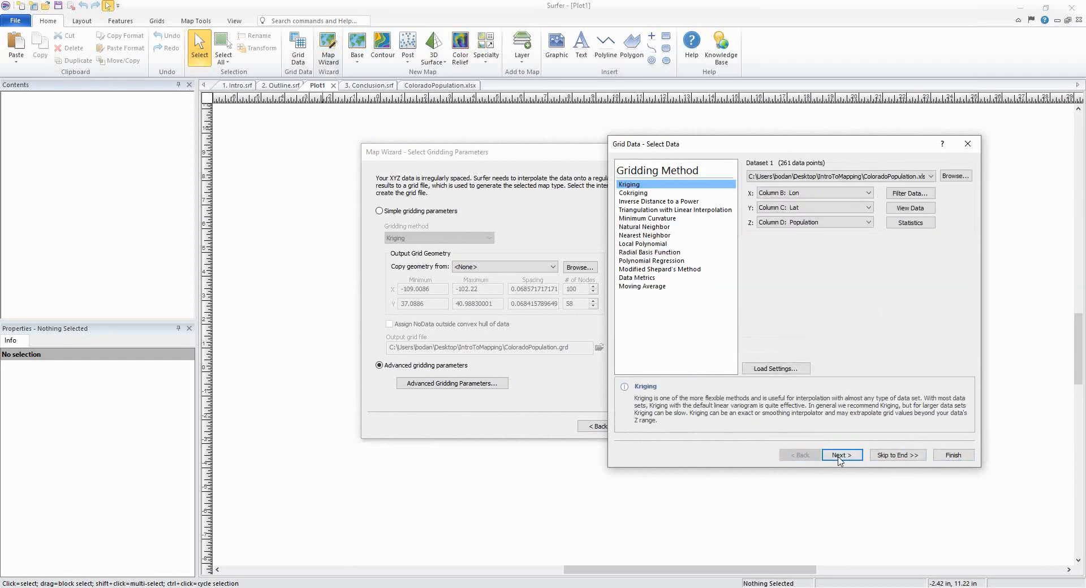
Go through the Kriging variogram, search and breakline options, and cross validation up to the output settings.
click(839, 455)
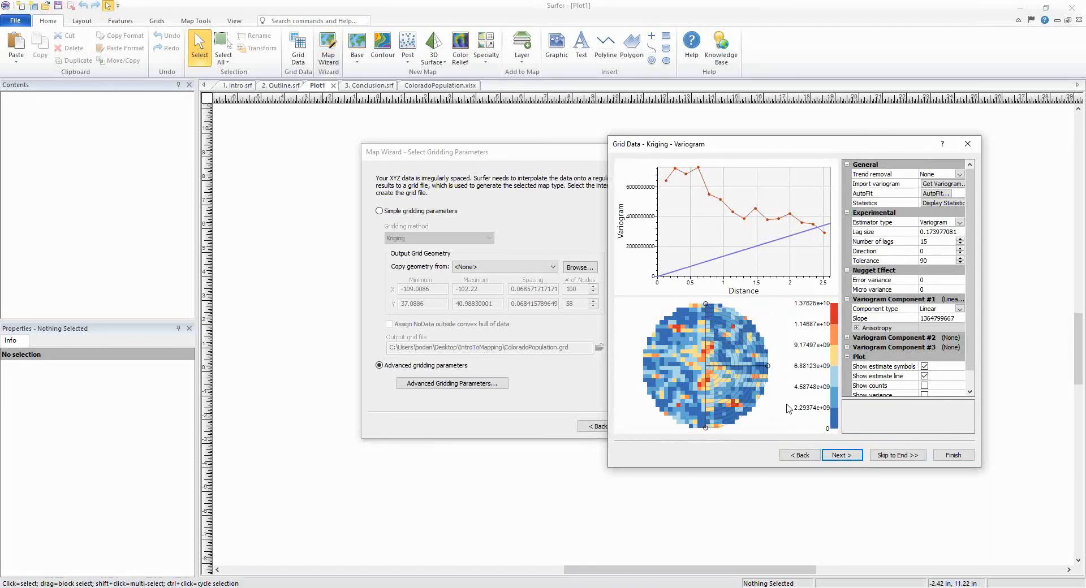
click(839, 457)
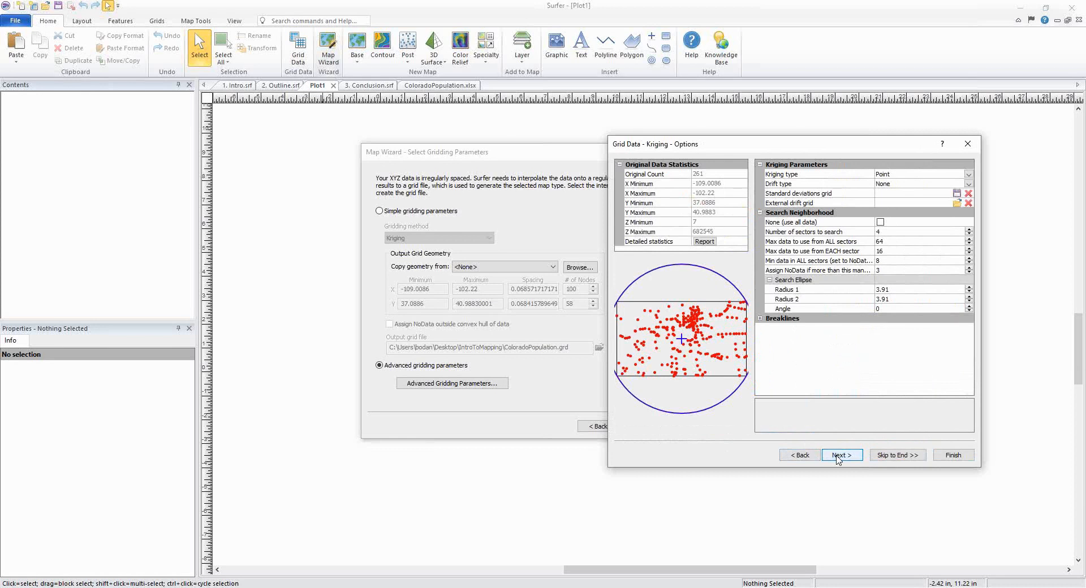
click(760, 319)
click(759, 320)
click(854, 456)
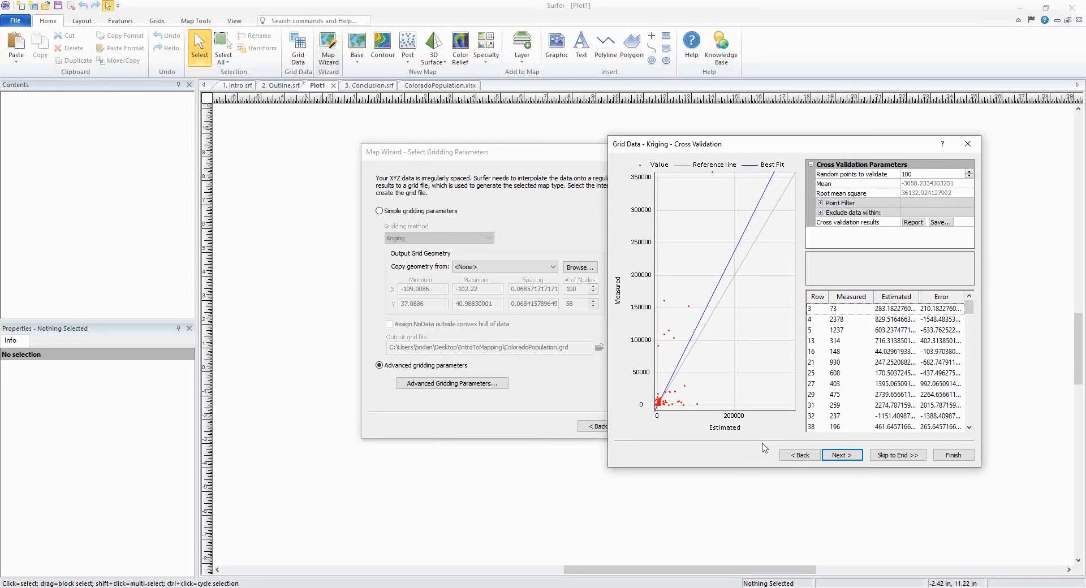
click(847, 456)
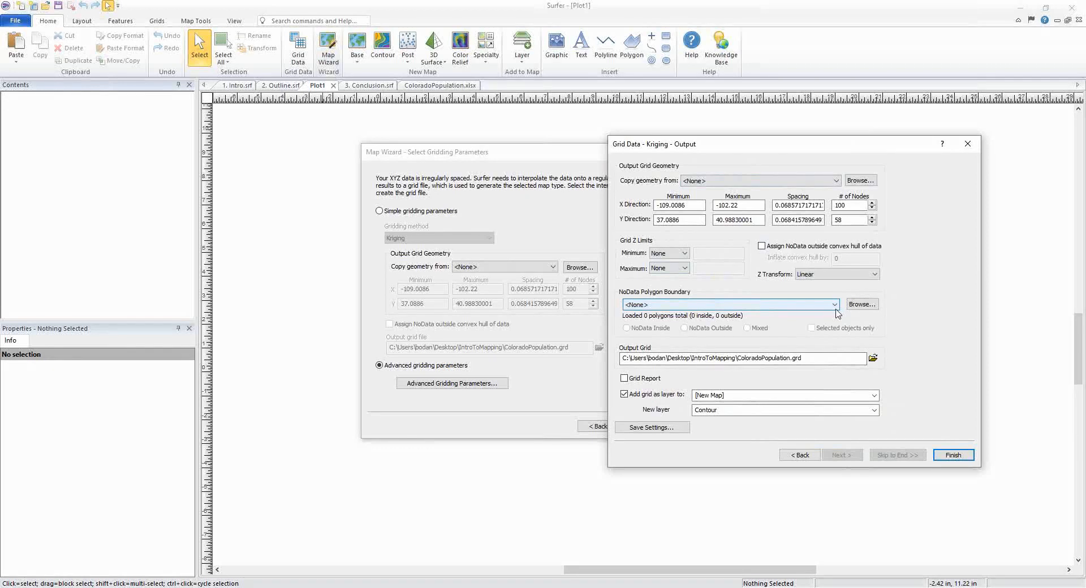
Try turning off adding the grid as a layer, discard the advanced gridding settings and return to simple gridding parameters.
drag(726, 148, 814, 147)
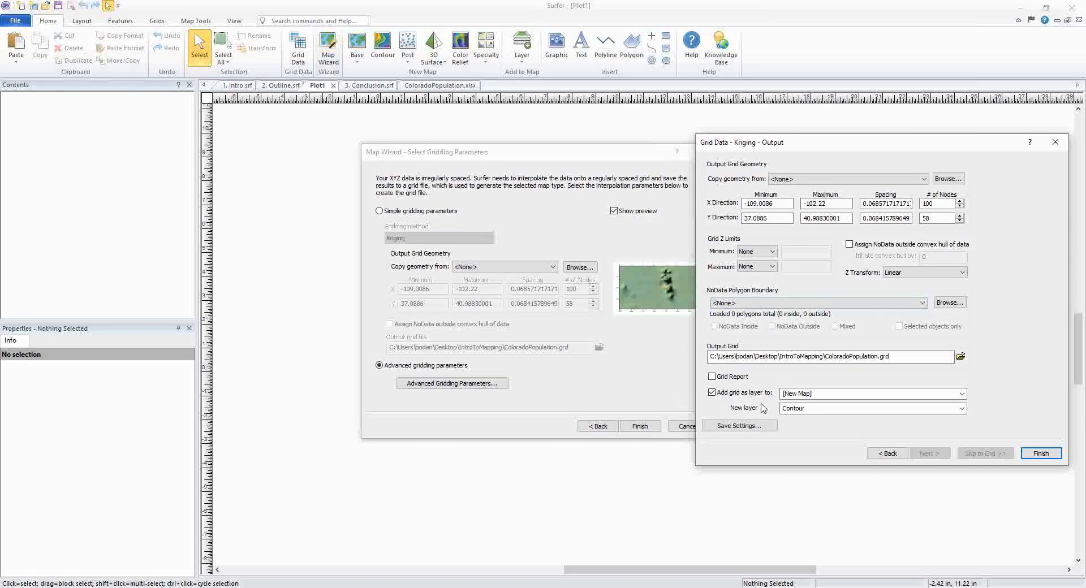
click(731, 396)
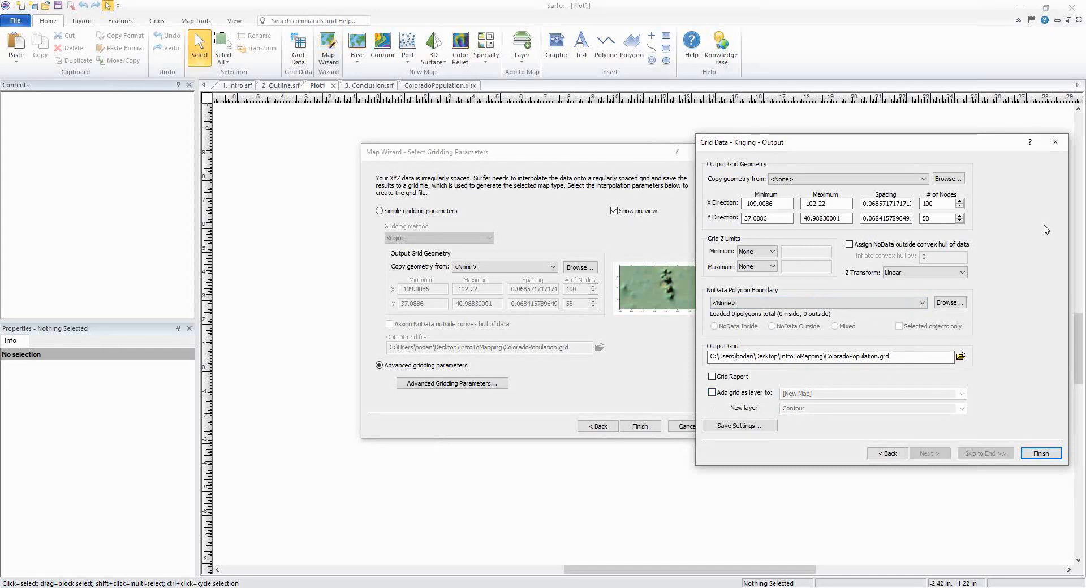
click(1055, 148)
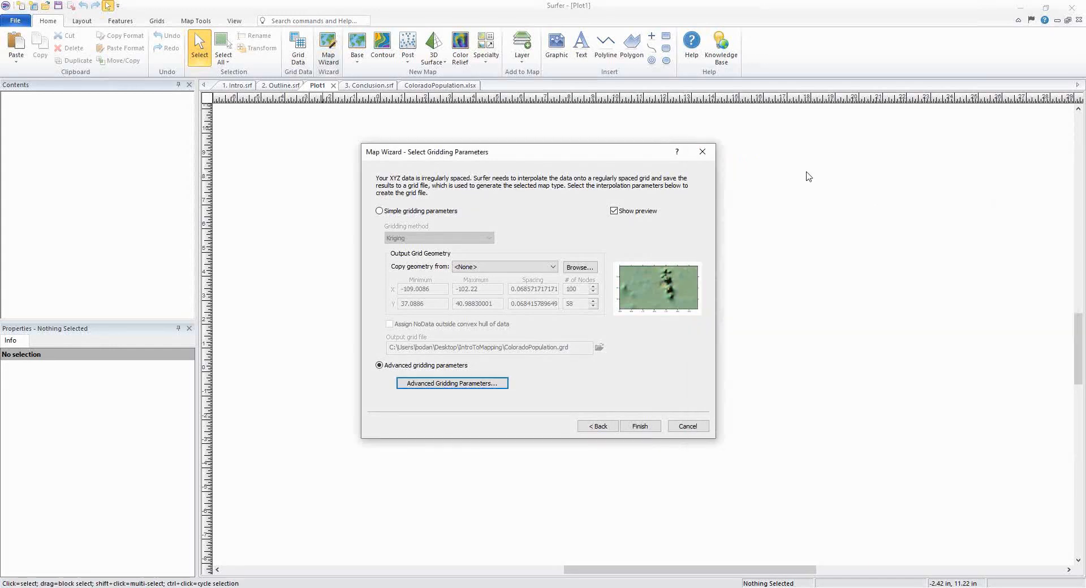
click(415, 211)
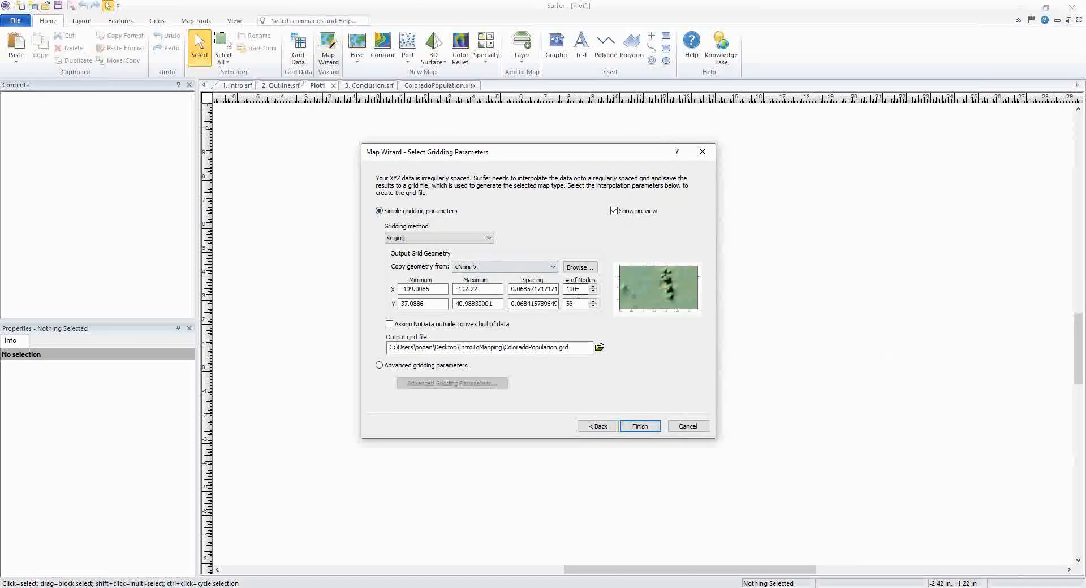
Set the number of grid nodes in the X direction to 200.
drag(578, 292, 566, 292)
text(200)
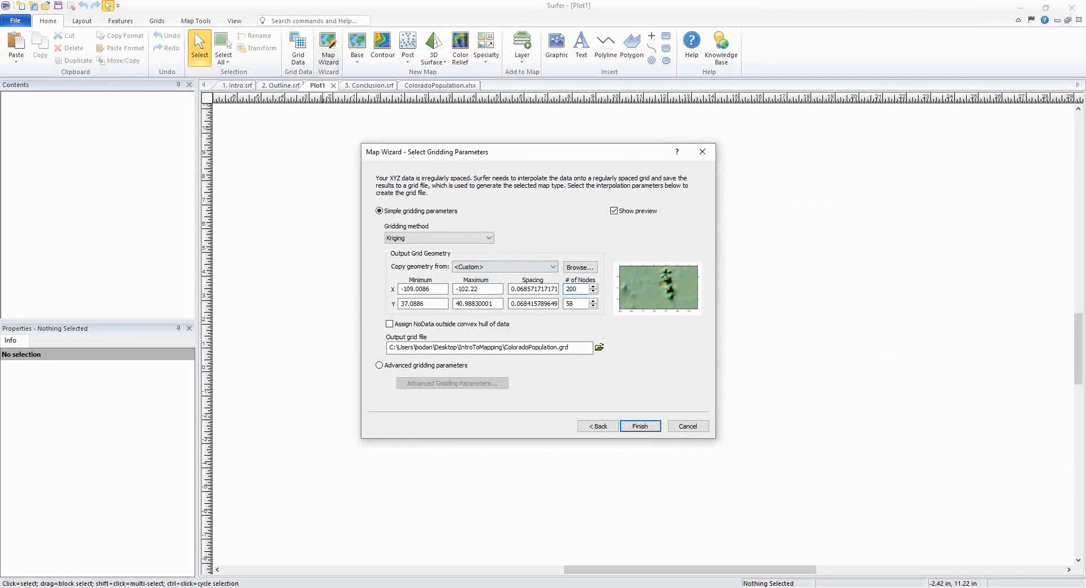
click(574, 308)
Set the X direction back to 100 nodes and finish the wizard to create the contour and post map.
drag(584, 289, 560, 290)
text(100)
click(584, 304)
click(650, 430)
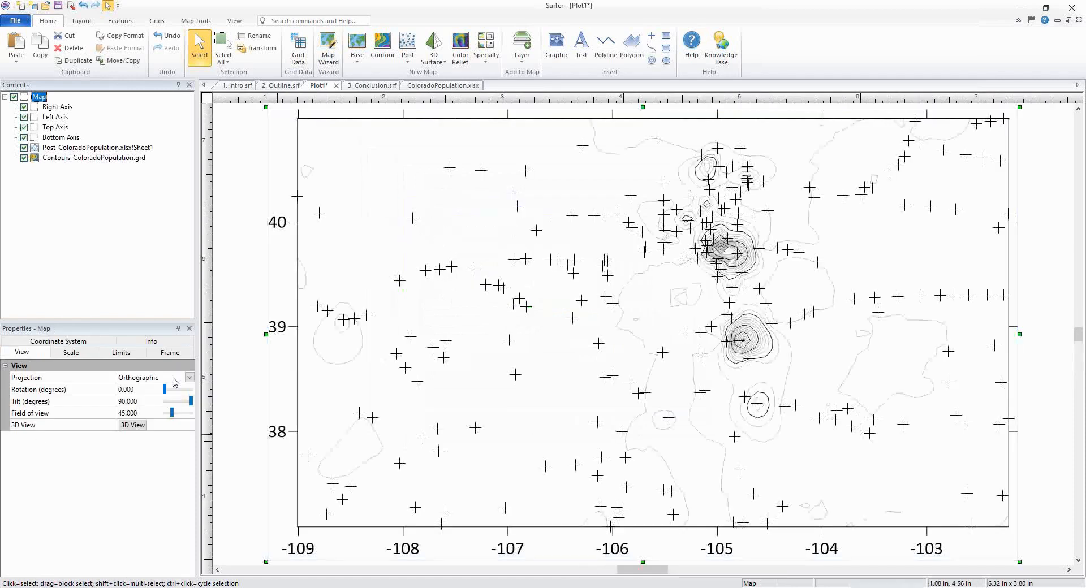
Create a separate 3D surface map from the ColoradoPopulation.grd grid file.
click(241, 399)
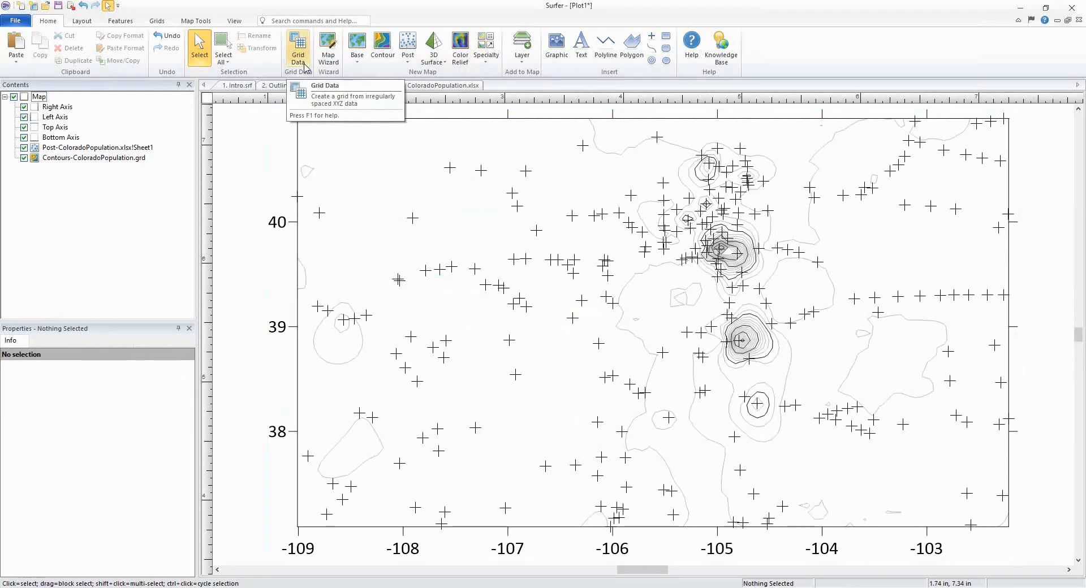
click(442, 46)
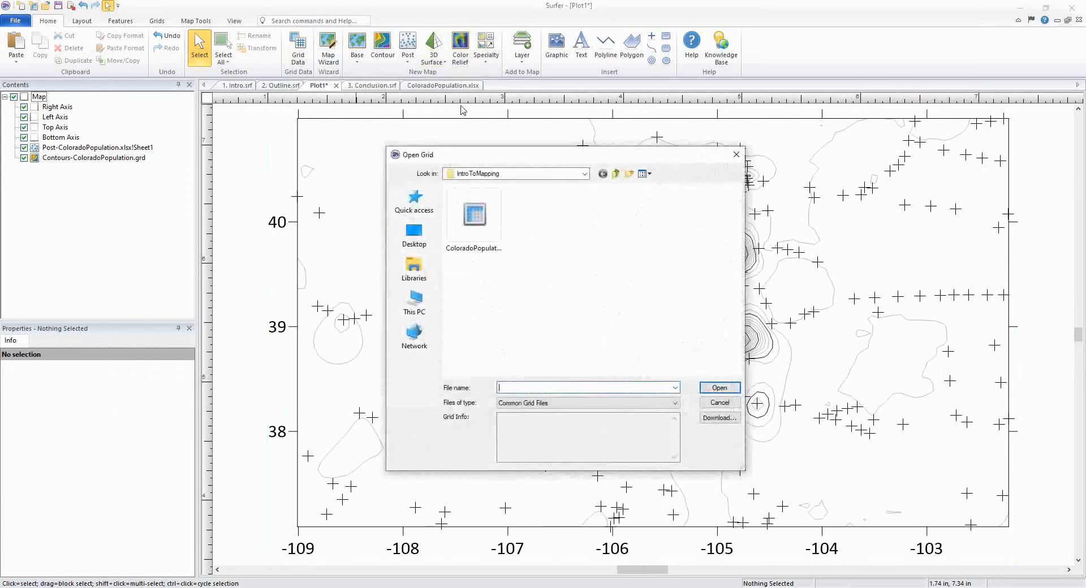
click(482, 192)
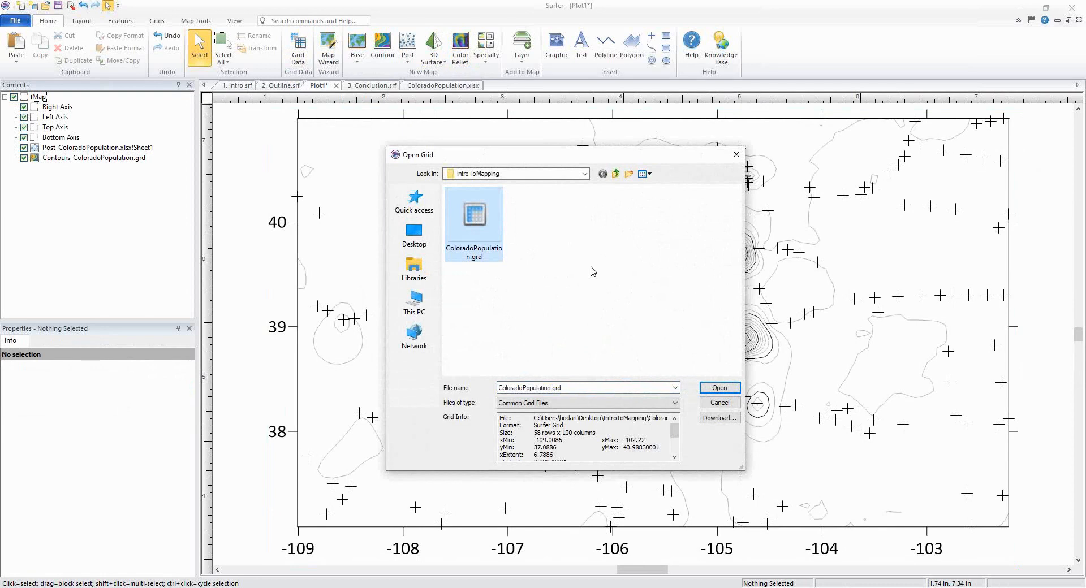
click(720, 388)
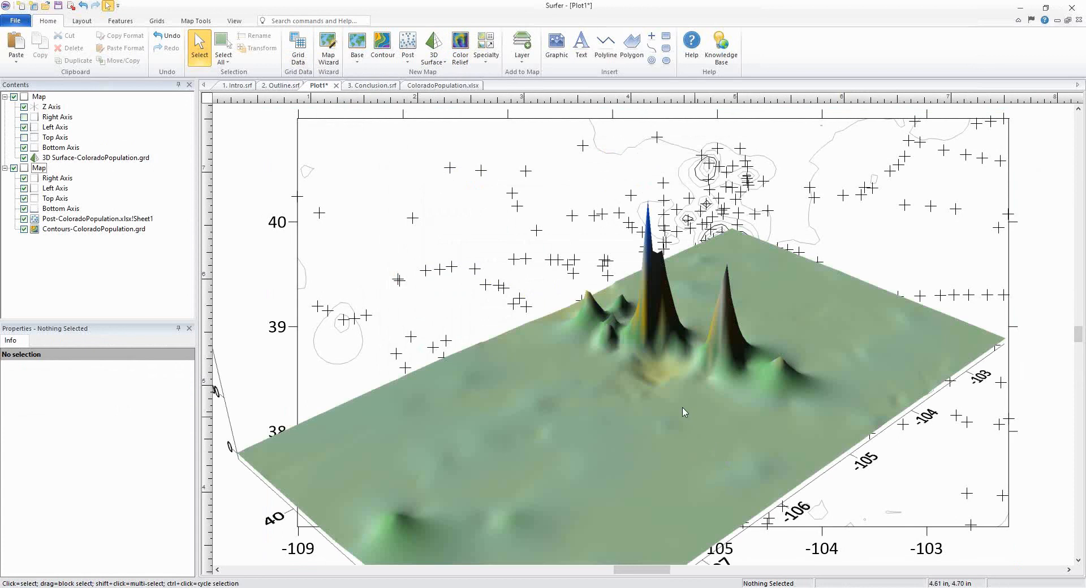
scroll(685, 412, down, 2)
scroll(684, 412, down, 1)
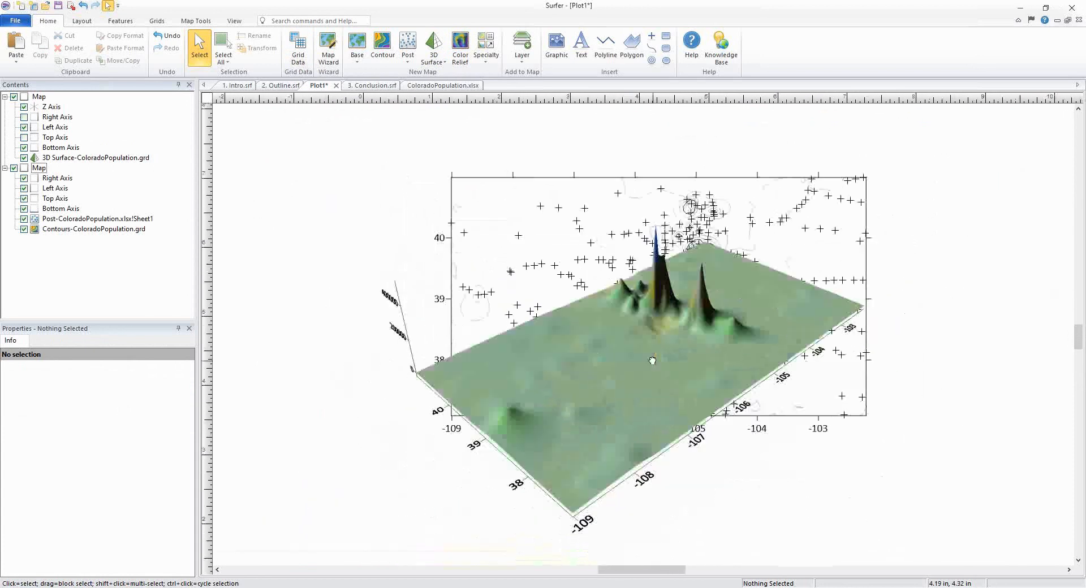
scroll(644, 413, up, 1)
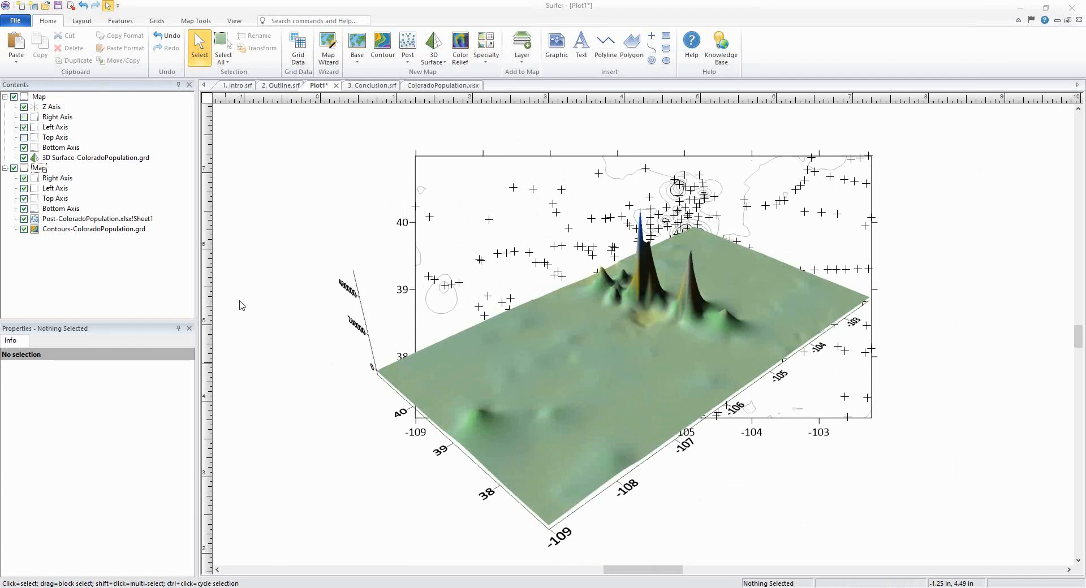
Delete the 3D surface map and fit the remaining contour and post map to the window.
click(41, 96)
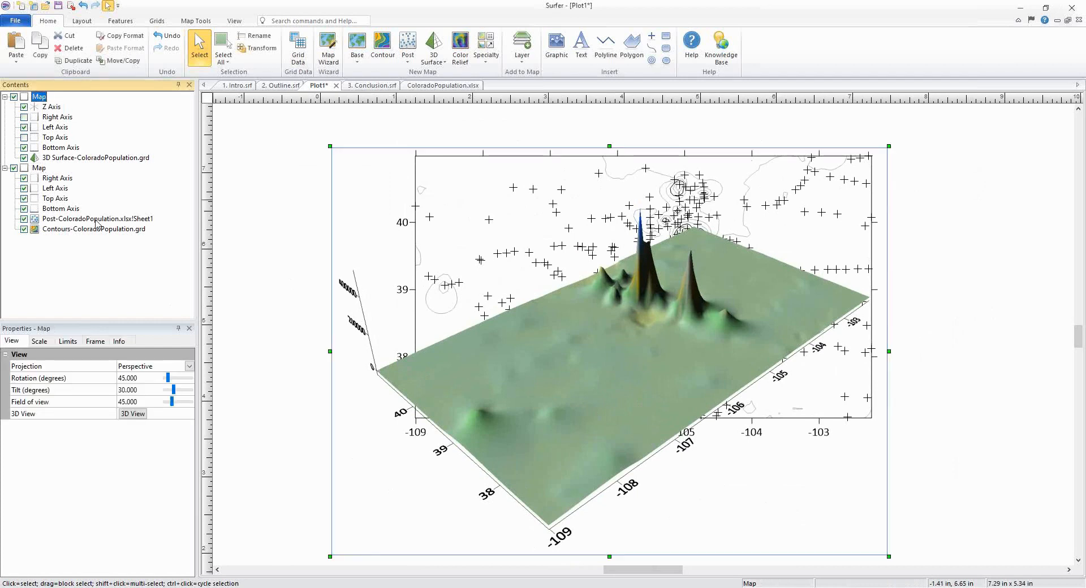
key(Delete)
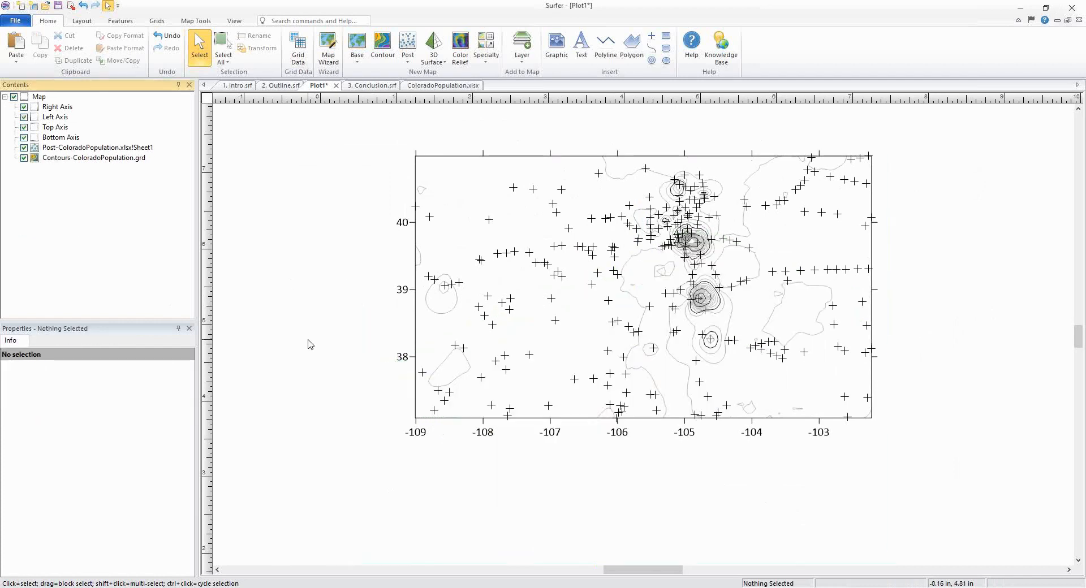
key(ctrl+a)
key(ctrl+l)
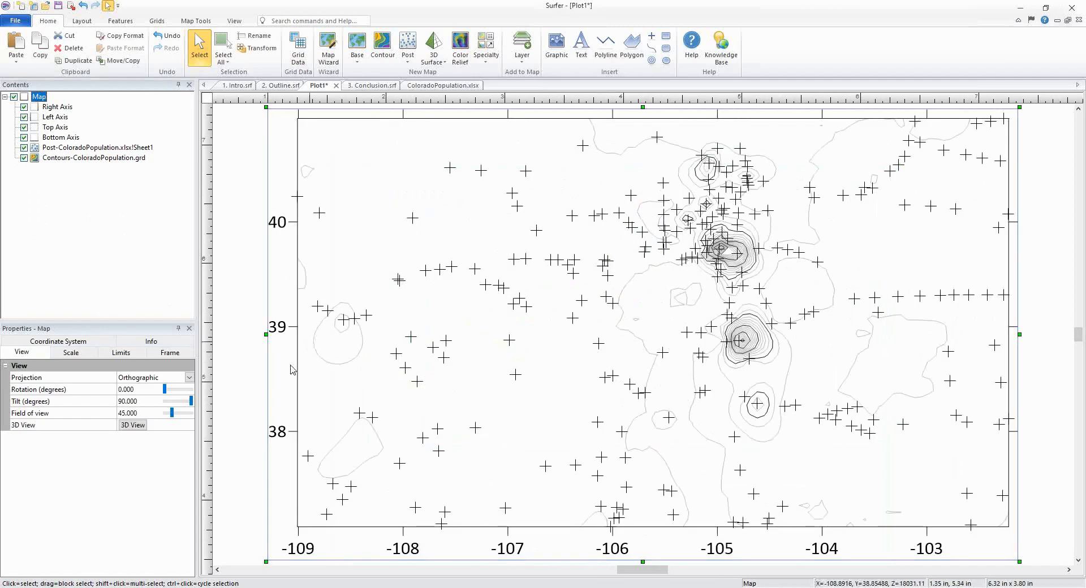
click(244, 382)
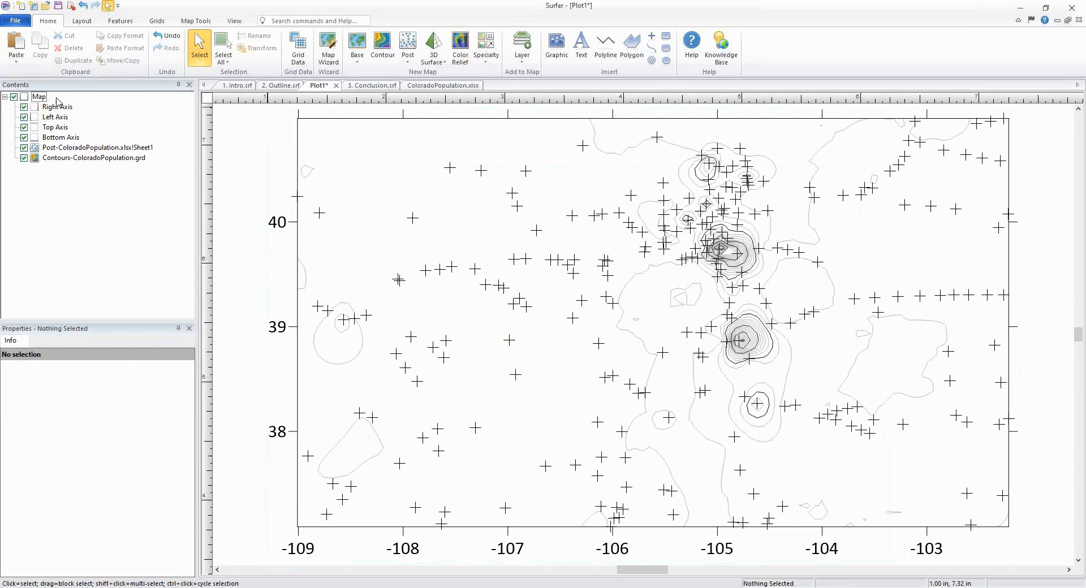
Examine the properties of the map frame, the post layer and the contours layer in turn.
click(38, 98)
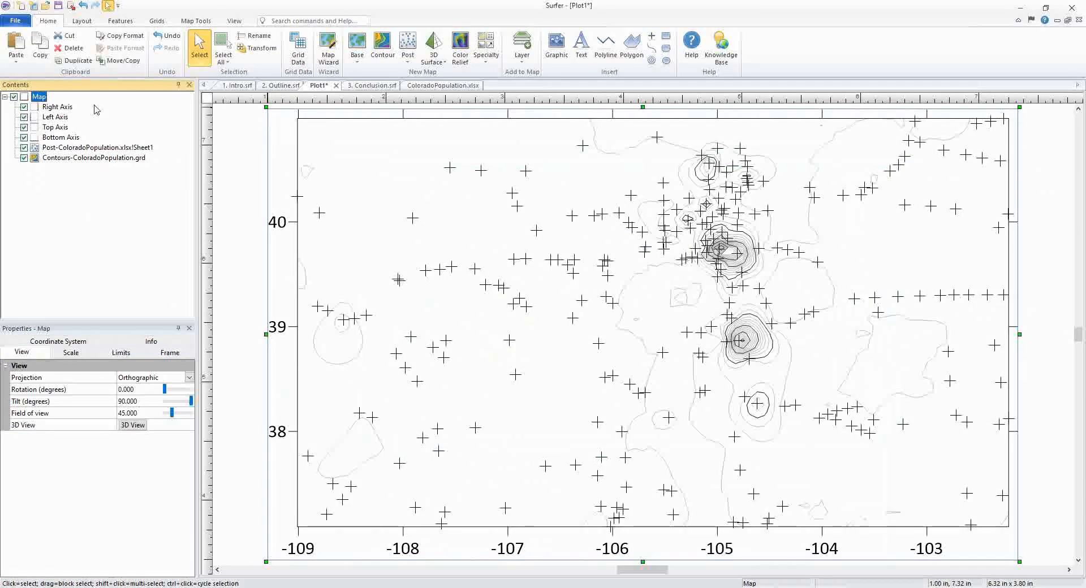
click(139, 149)
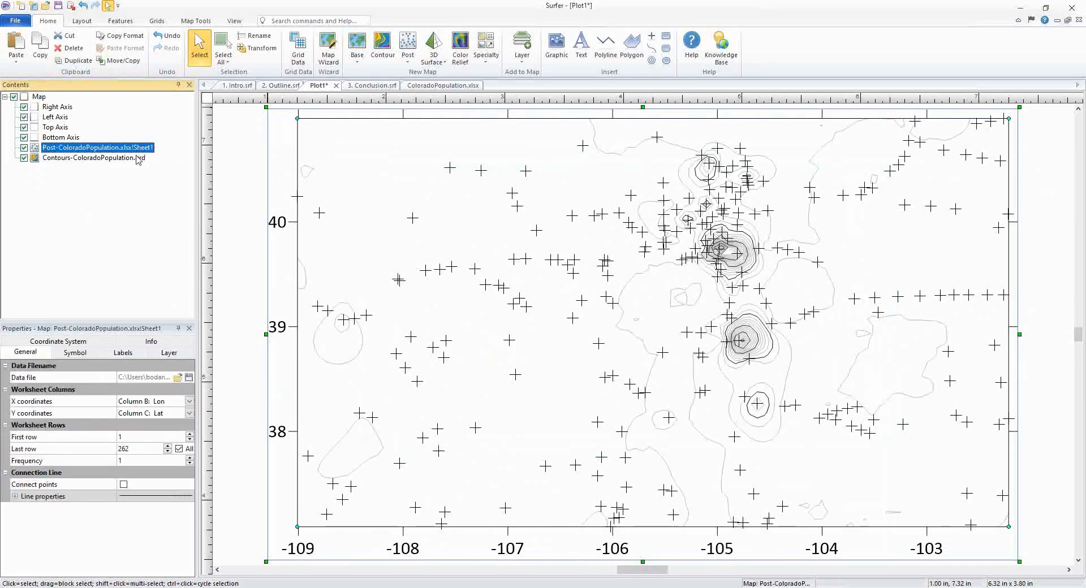
click(143, 160)
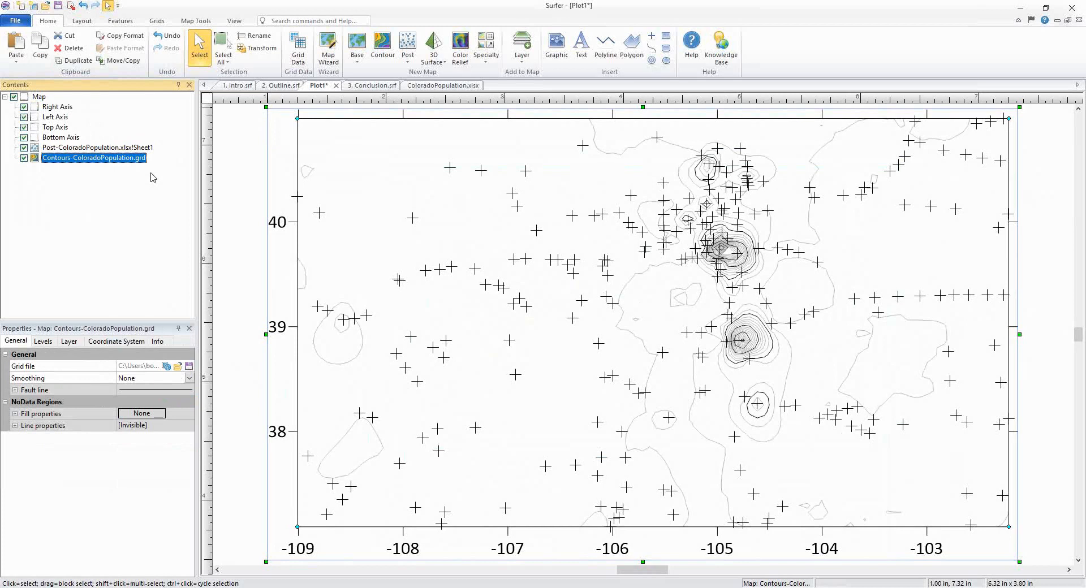
Compare the properties of the post layer, the whole map and the contours layer.
click(126, 149)
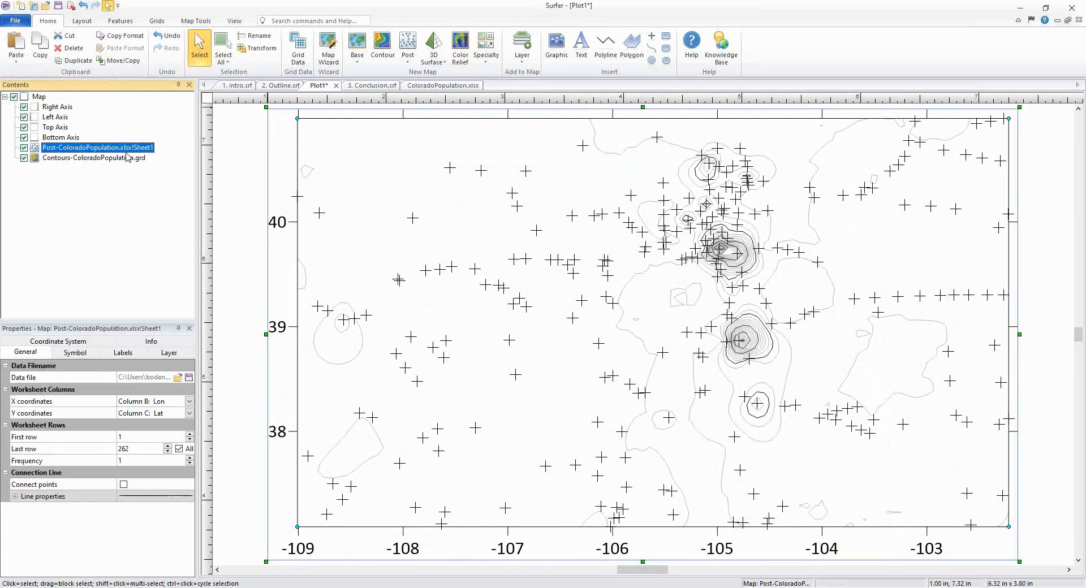
click(40, 97)
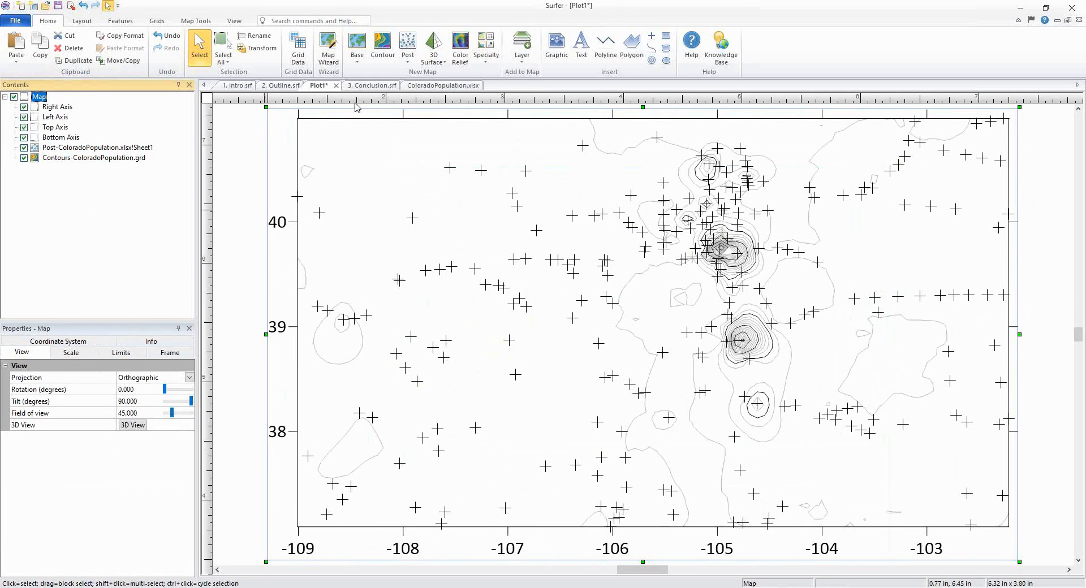
click(119, 160)
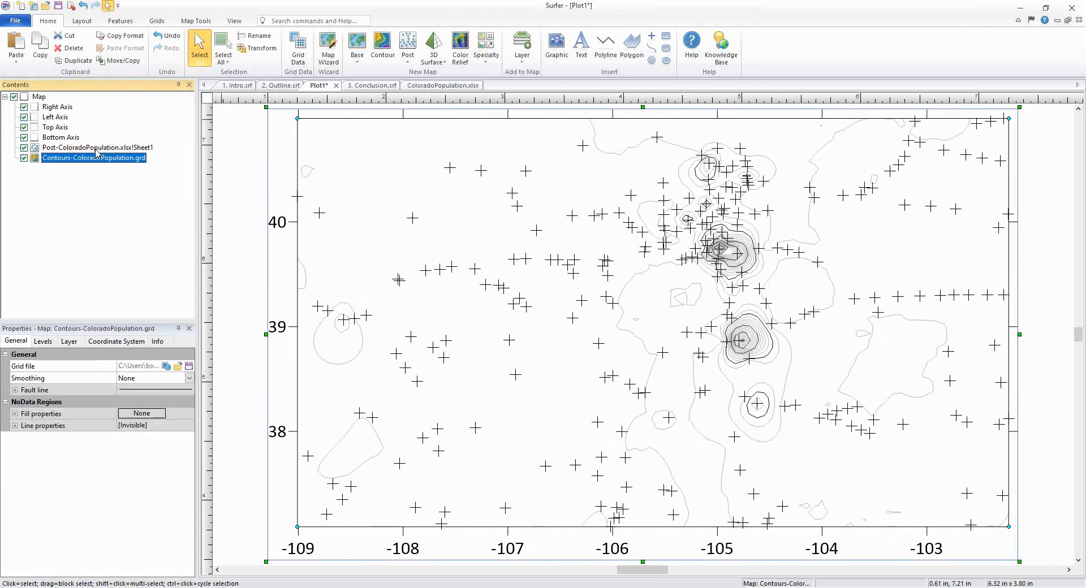
click(100, 148)
Select the contours layer and make its properties area taller and wider.
click(109, 157)
drag(159, 300, 159, 275)
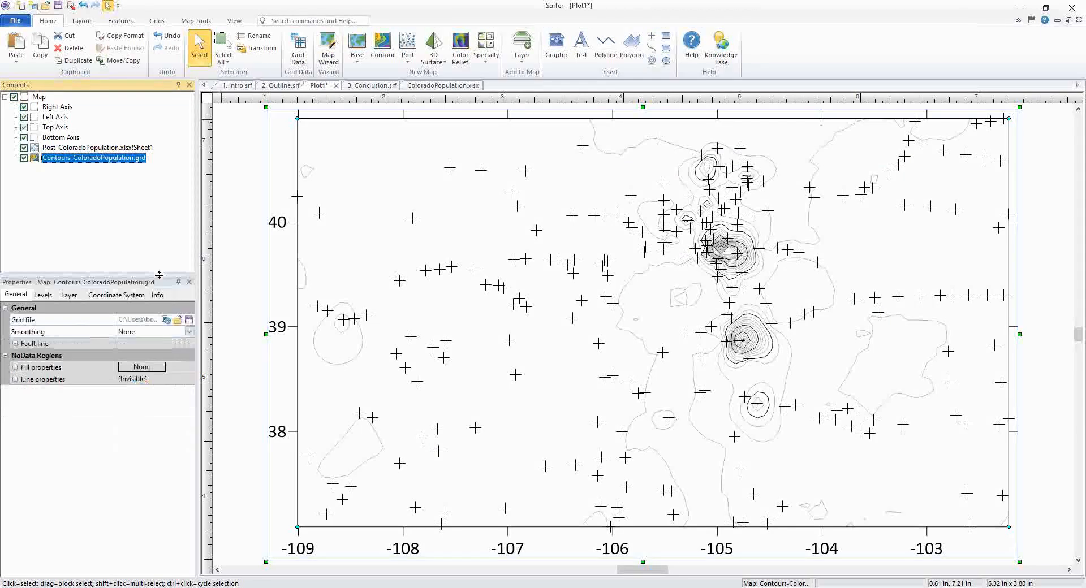
drag(197, 314, 220, 311)
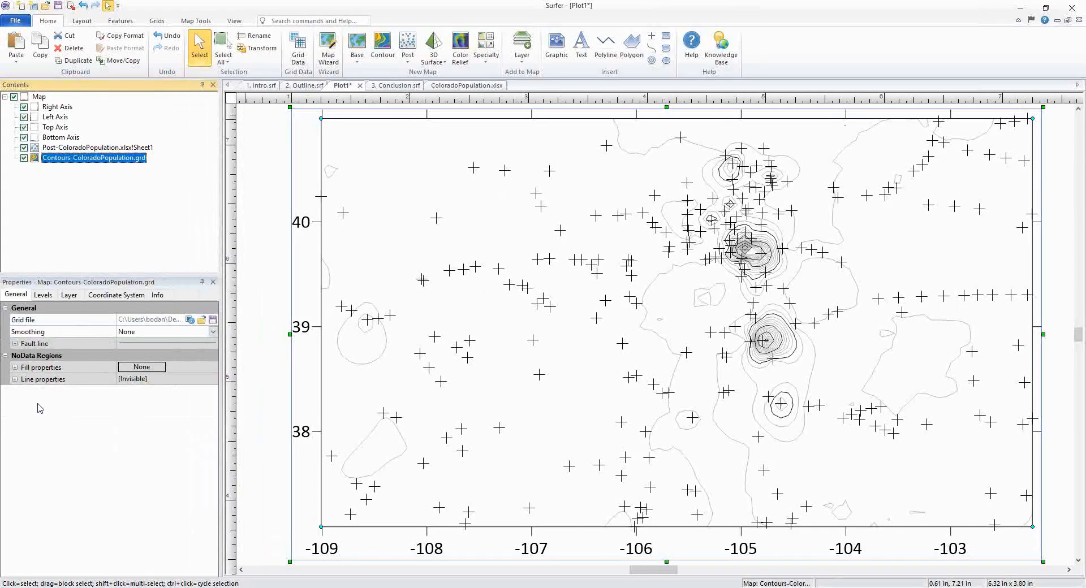
Assign the predefined geographic World Geodetic System 1984 as the contours layer's source coordinate system.
click(143, 301)
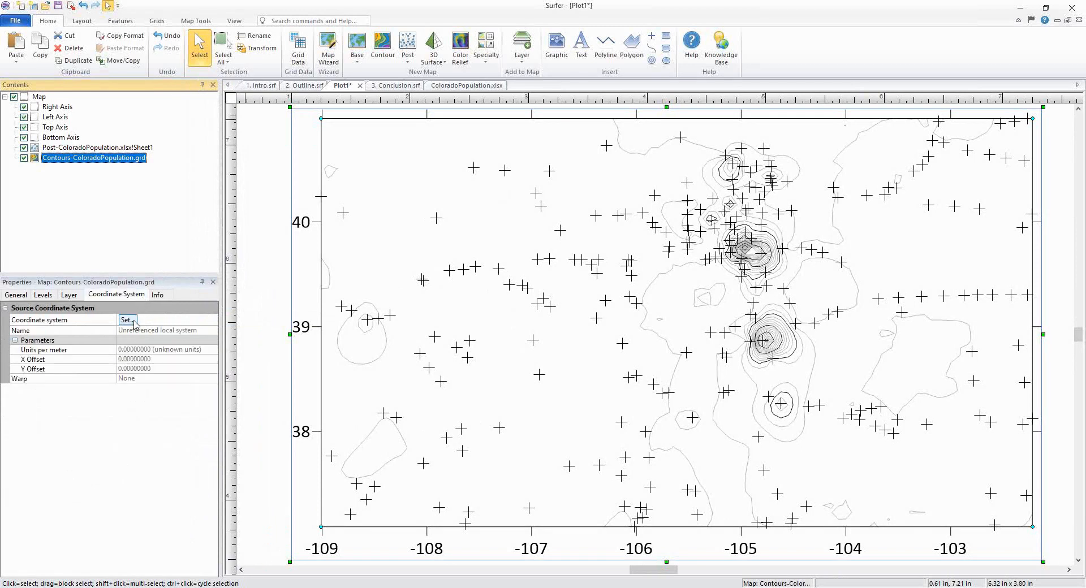
click(132, 321)
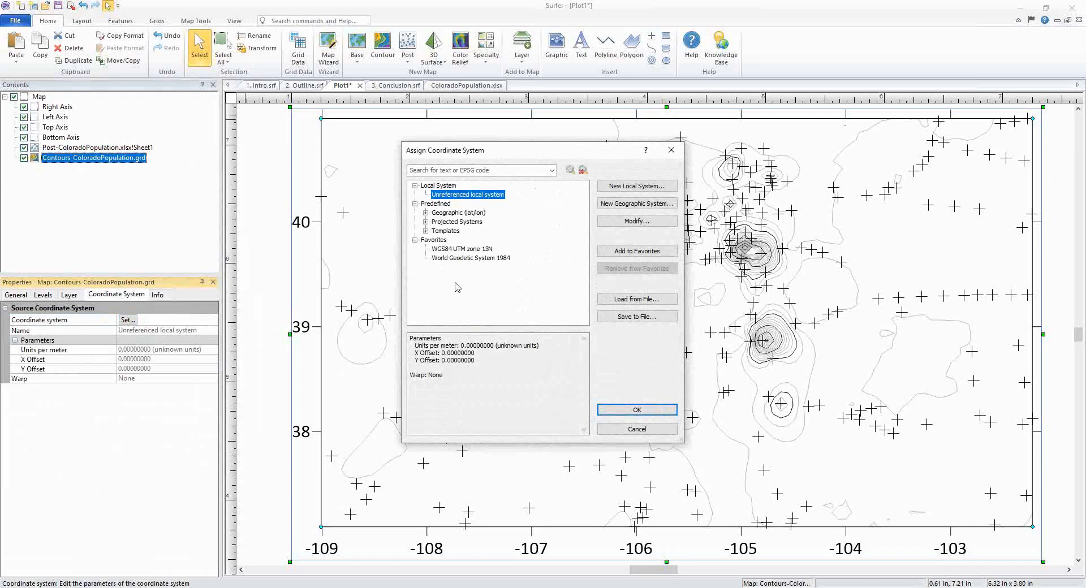
click(493, 259)
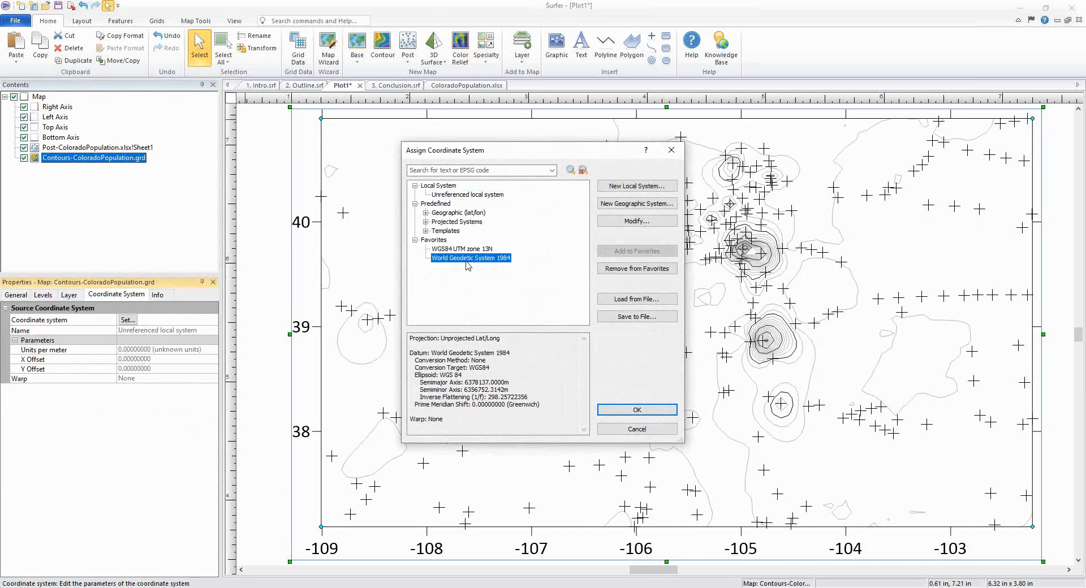
click(426, 213)
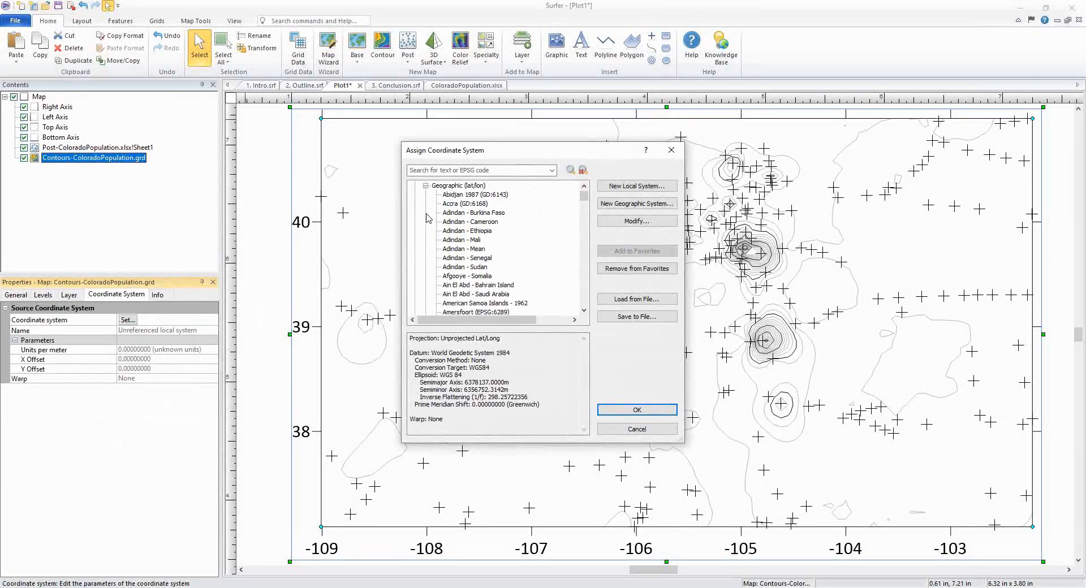
drag(585, 204, 585, 309)
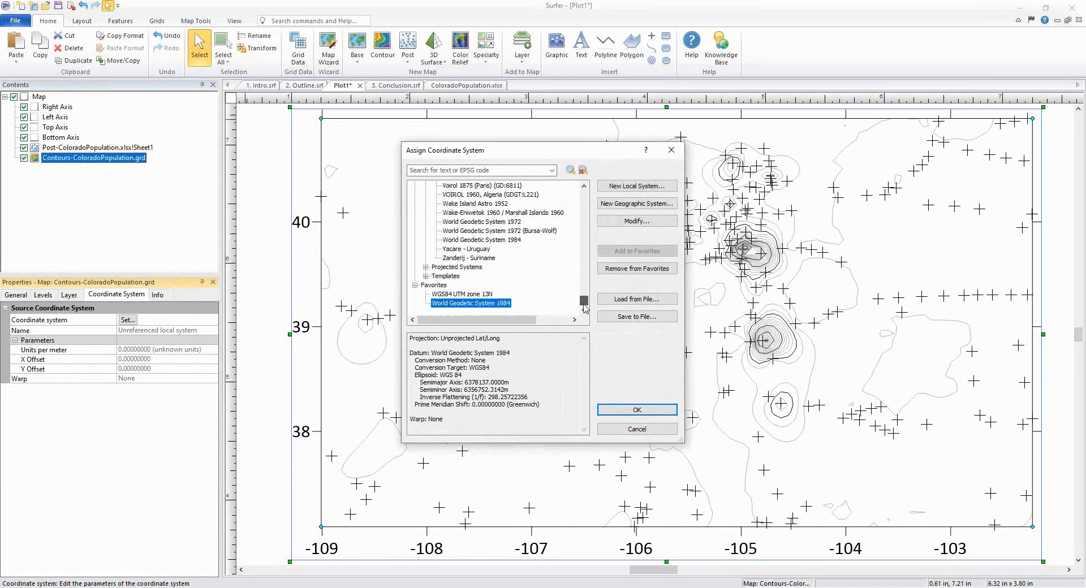
click(511, 240)
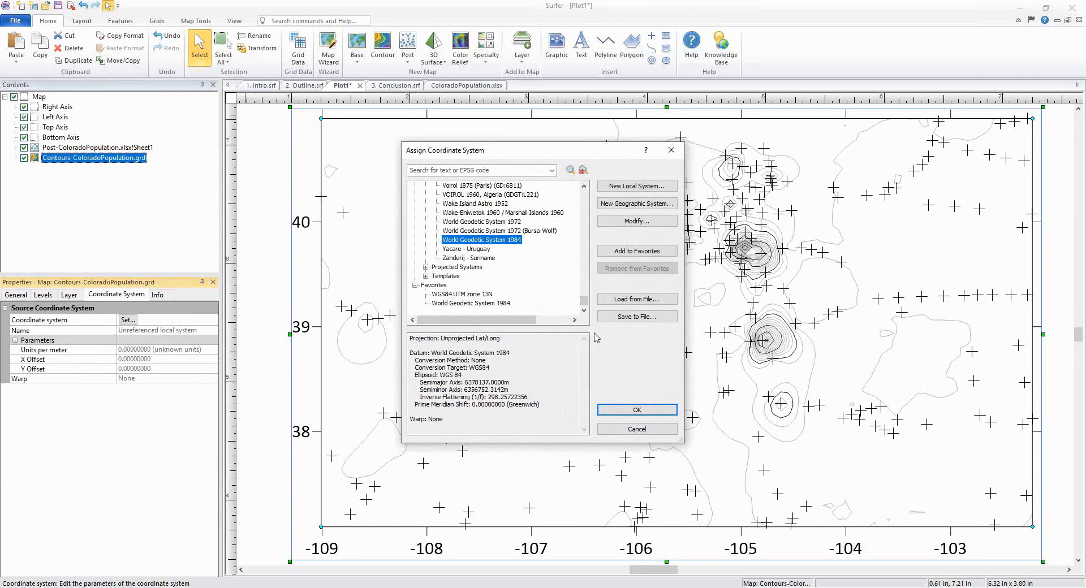
click(645, 415)
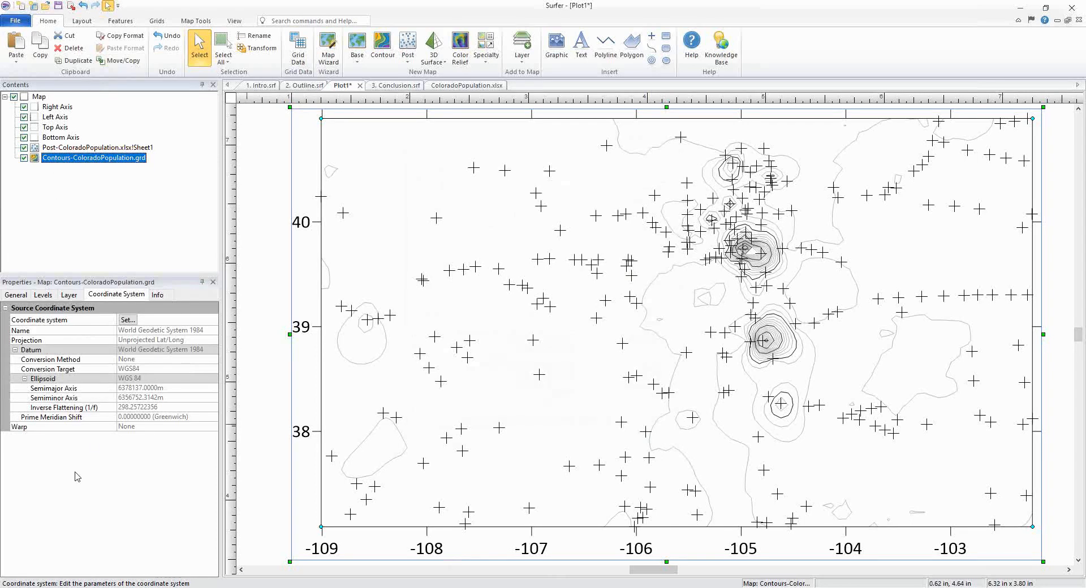
Set the contours layer's minimum contour to 1000 and its level method to Logarithmic.
click(50, 301)
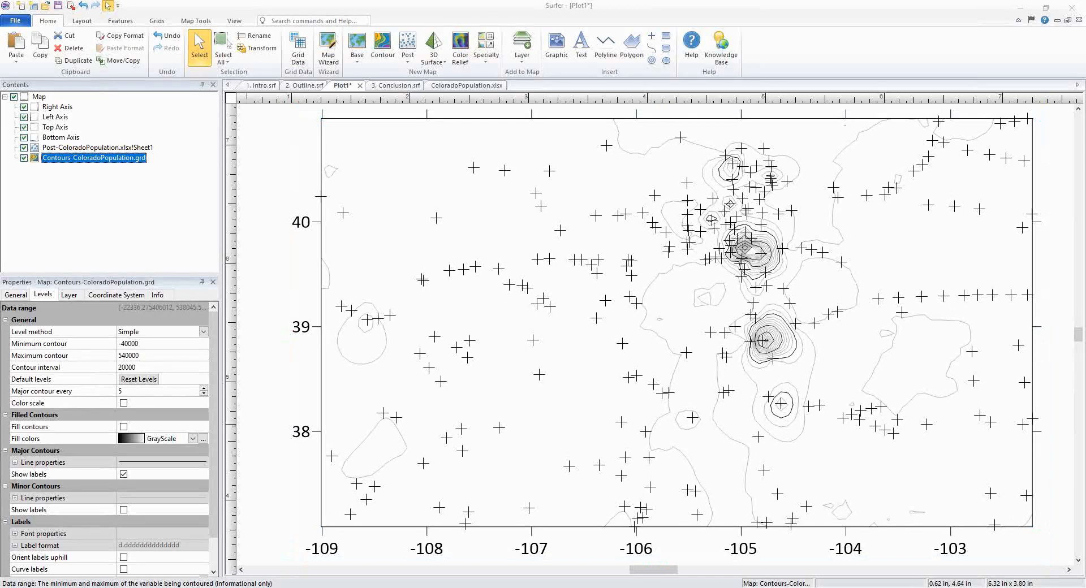
click(168, 334)
click(168, 335)
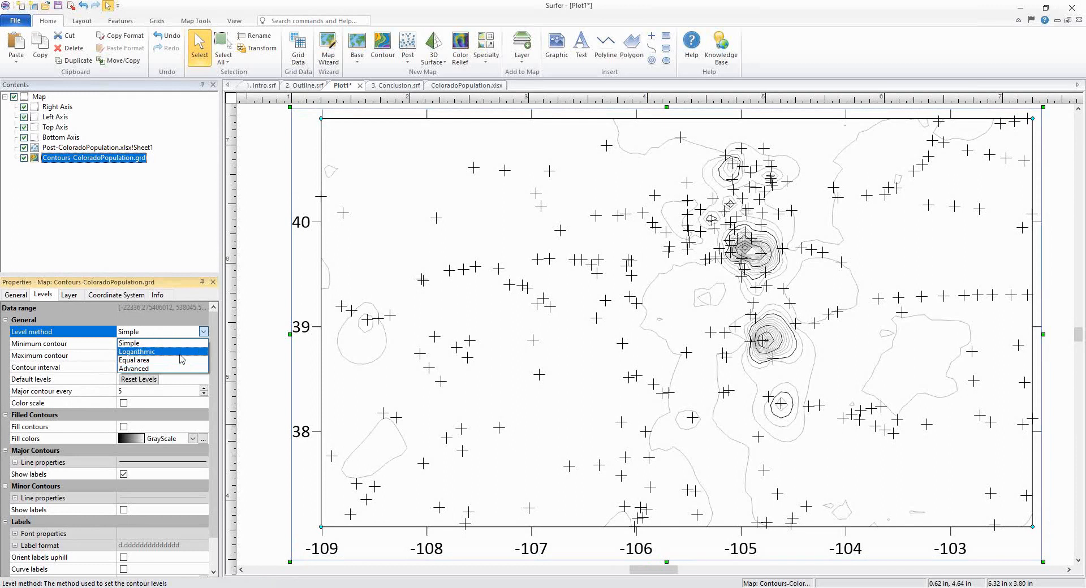
key(Escape)
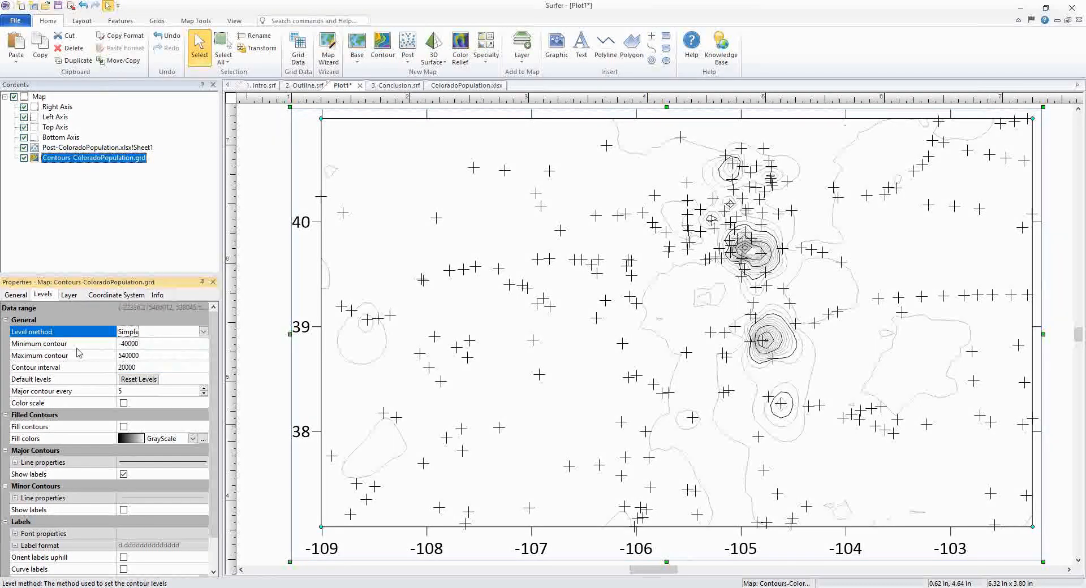
click(89, 345)
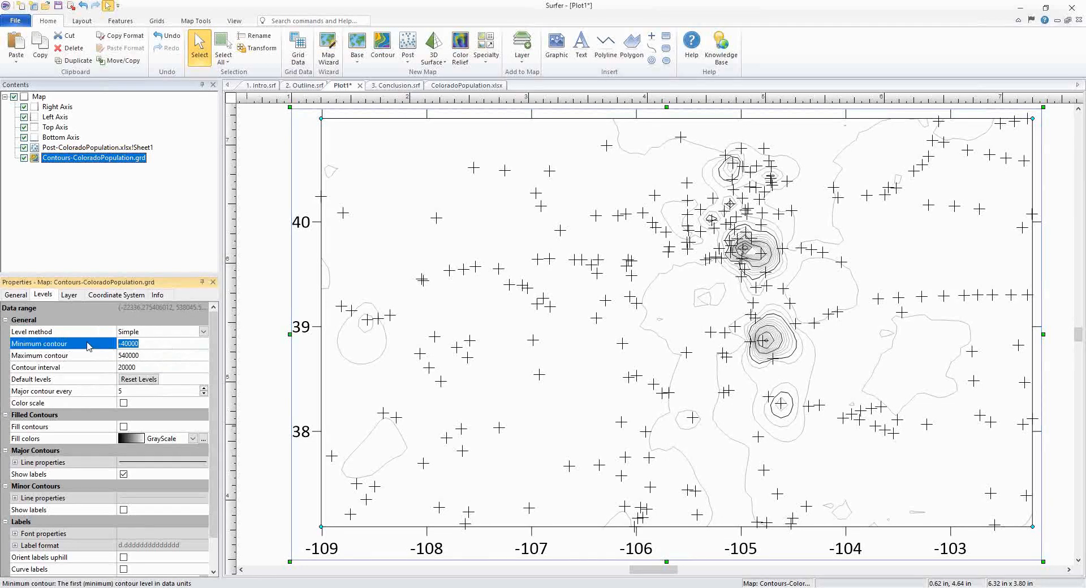
text(0)
key(Return)
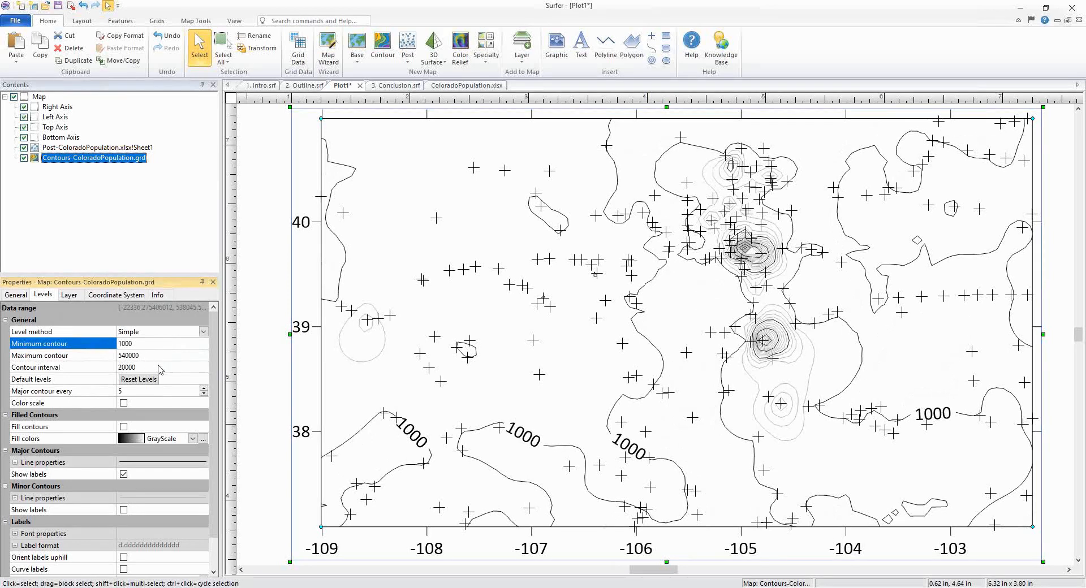
click(174, 333)
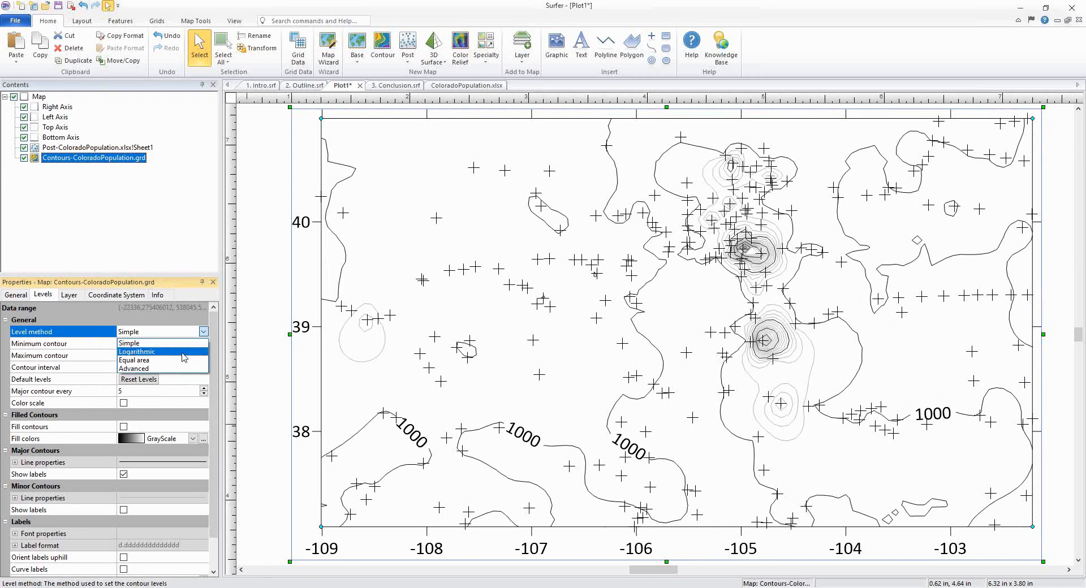
click(182, 353)
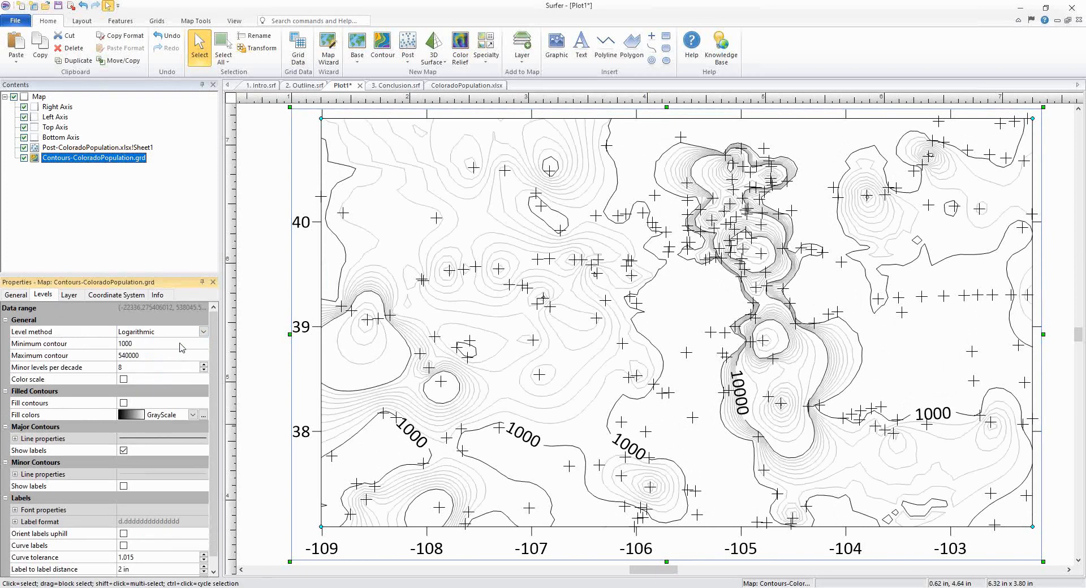
Turn on contour filling and set the fill colors to the Rainbow colormap.
click(123, 403)
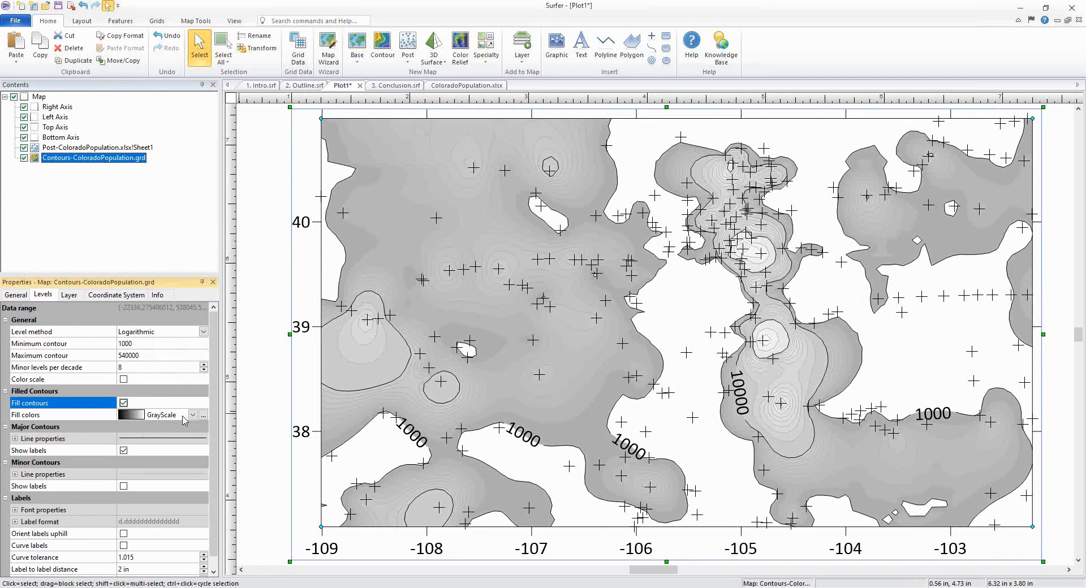
click(193, 416)
click(193, 416)
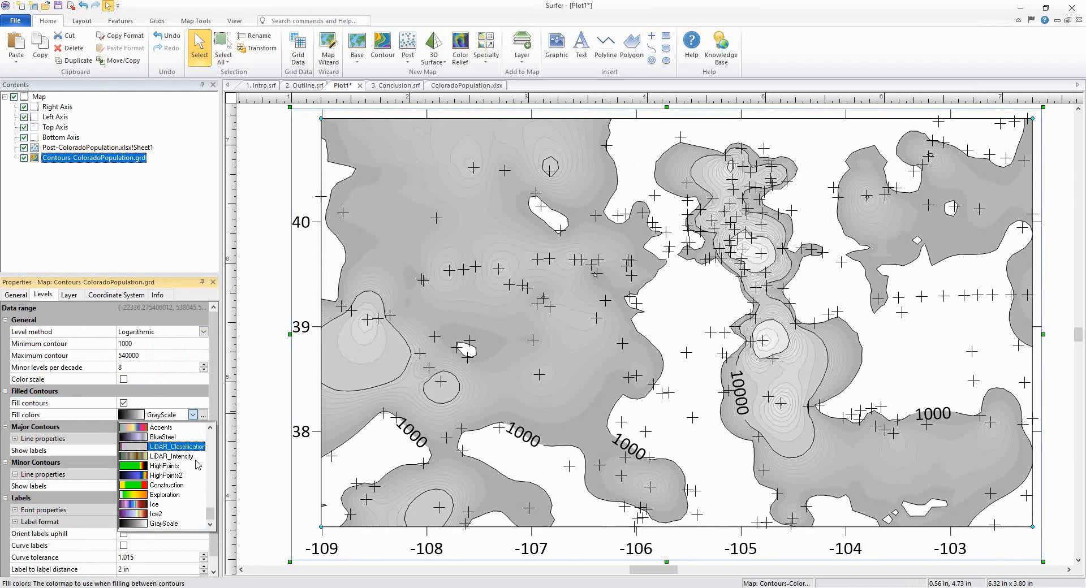
drag(211, 513, 215, 436)
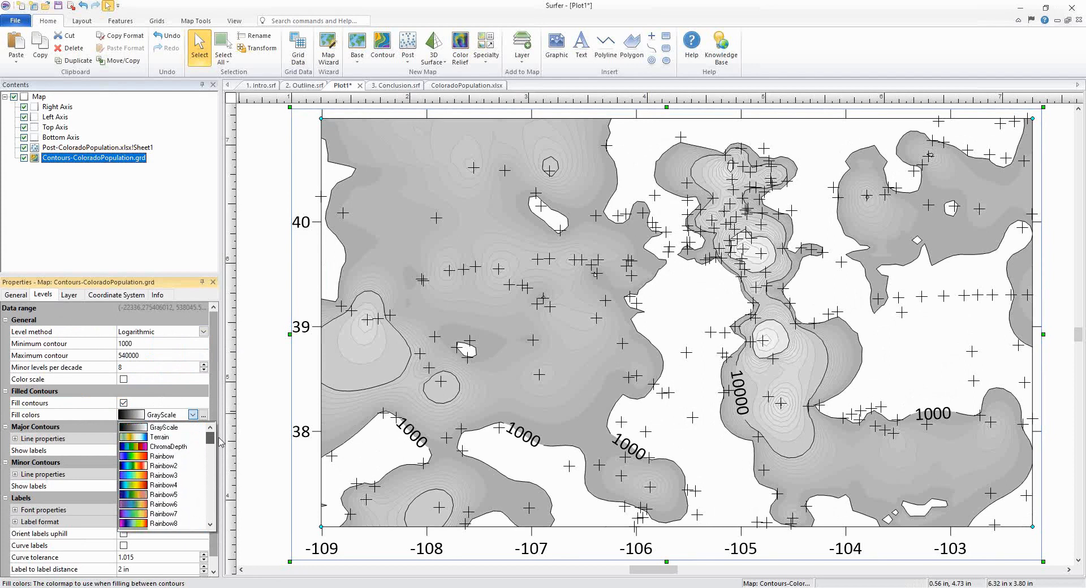
click(186, 459)
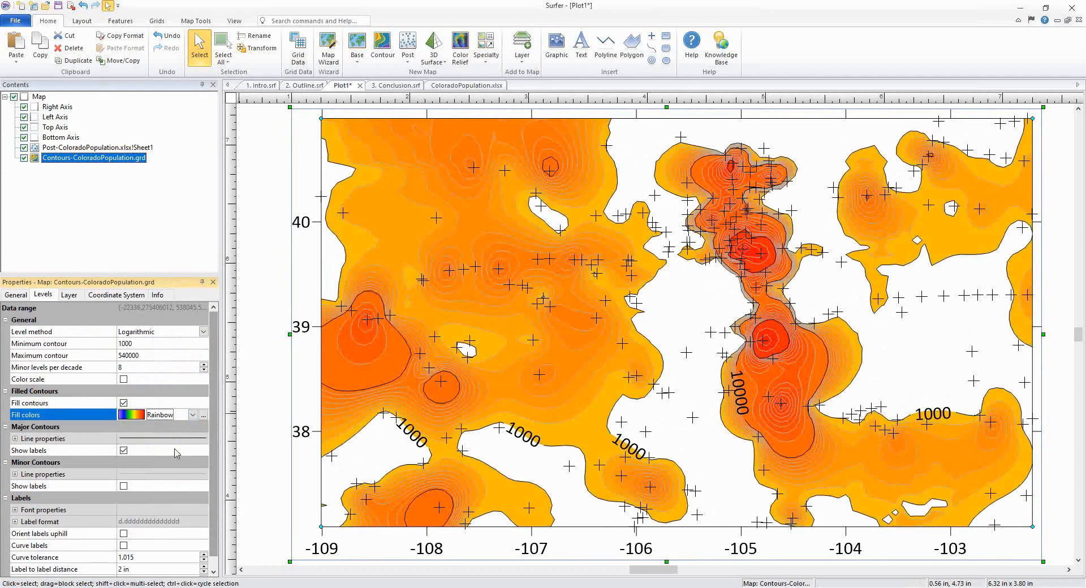
Add a color scale for the contours and fit all objects to the window.
click(124, 379)
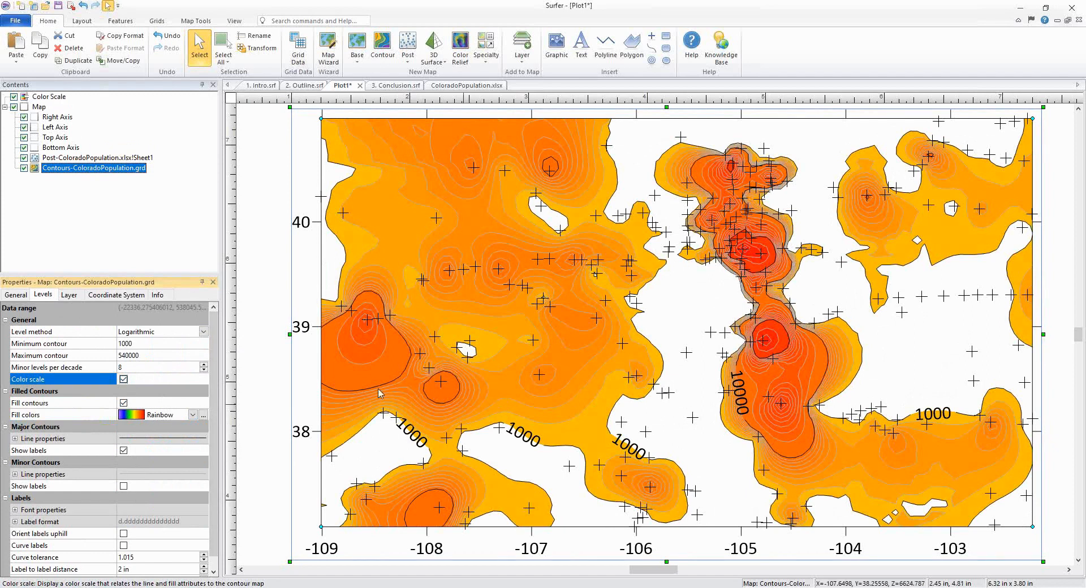
click(262, 427)
key(ctrl+a)
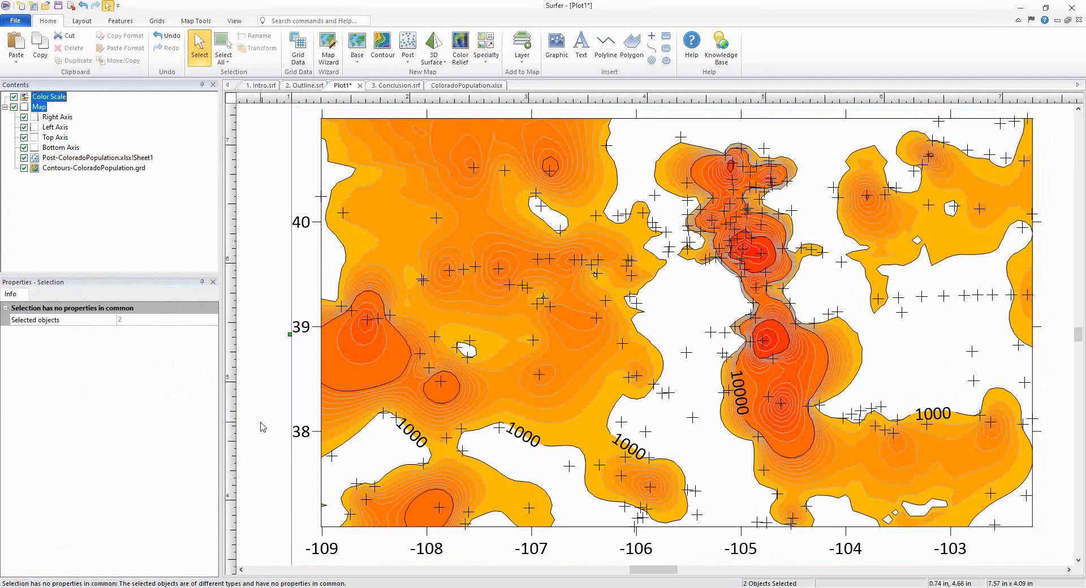
key(ctrl+l)
Open the custom colormap editor for the contours layer's fill colors and move it aside to keep the map in view.
click(67, 169)
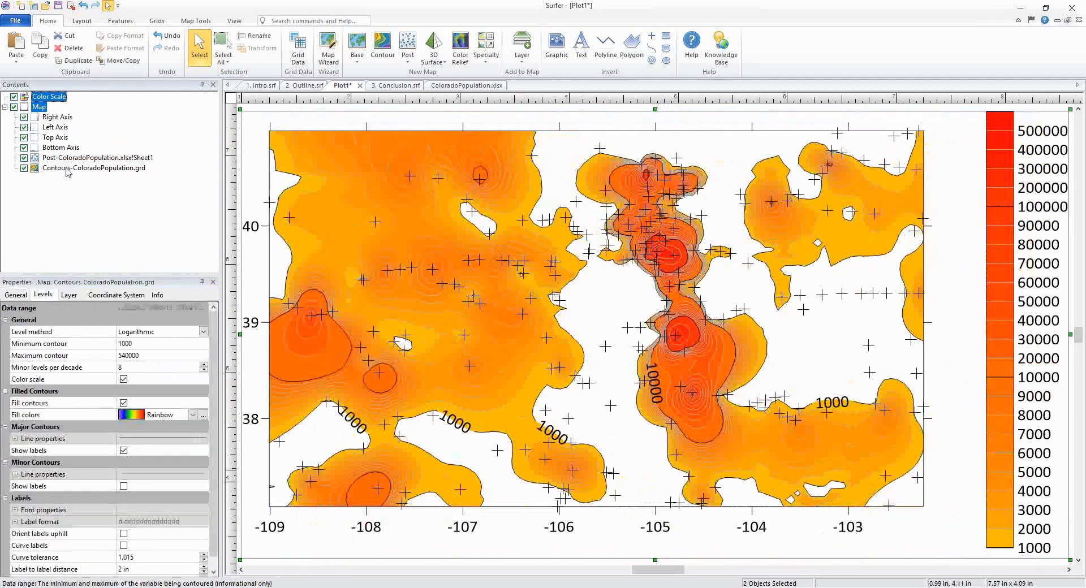
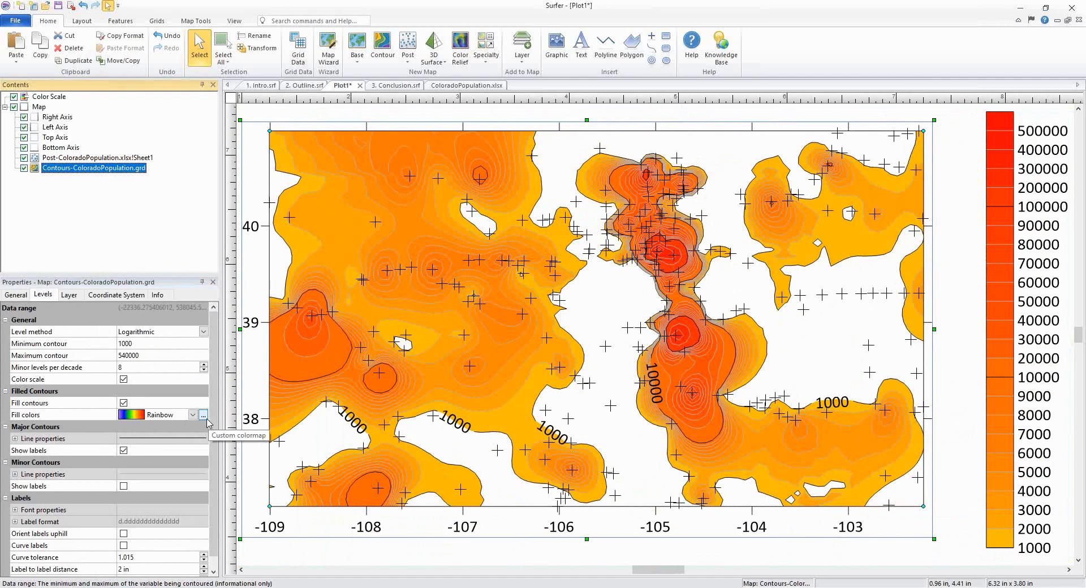
click(205, 417)
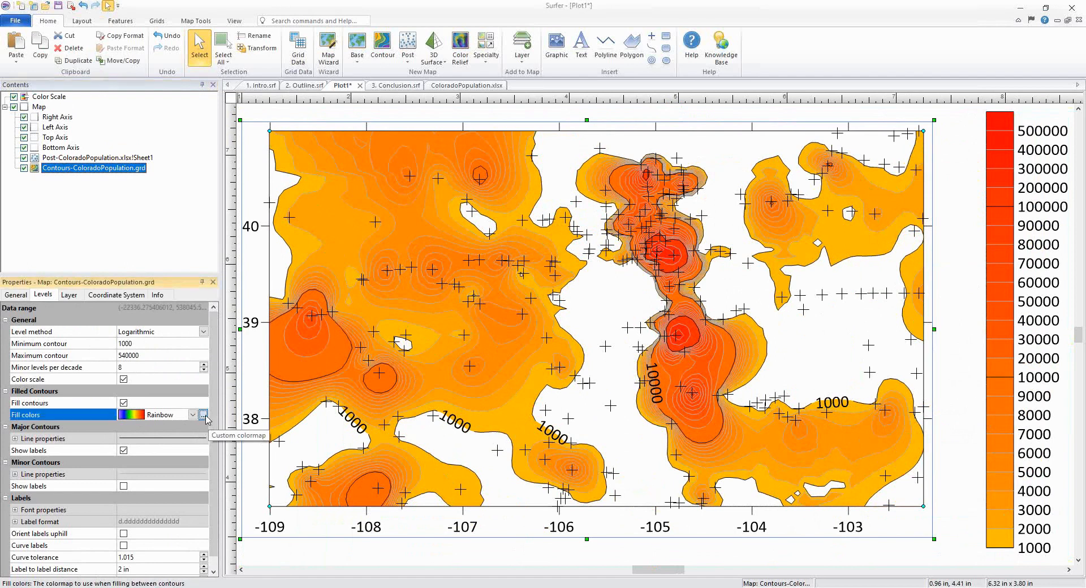
drag(309, 164, 318, 162)
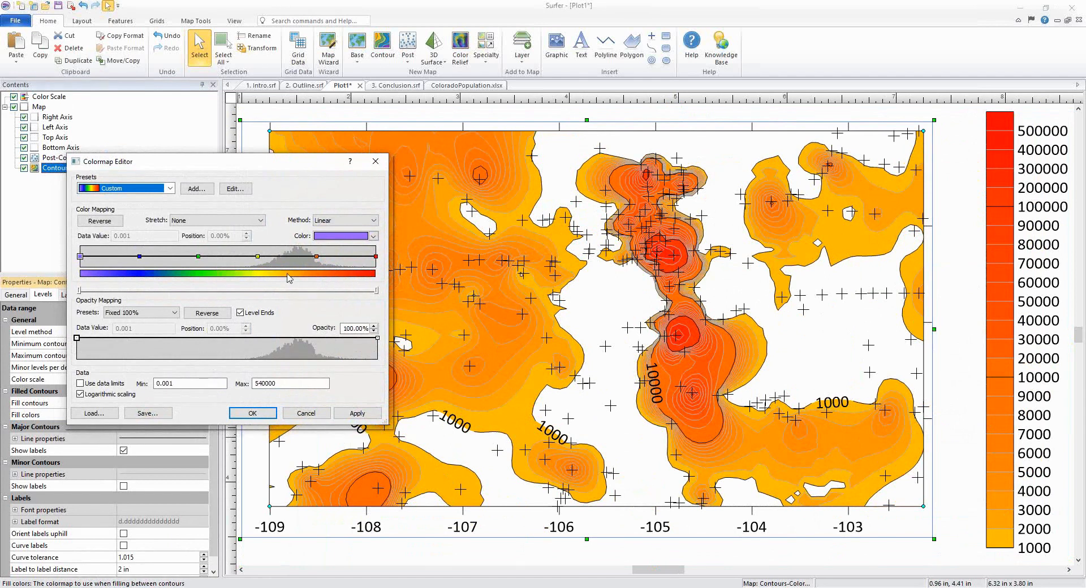
Try the Equalize stretch on the fill colormap and restore the Rainbow preset.
click(258, 222)
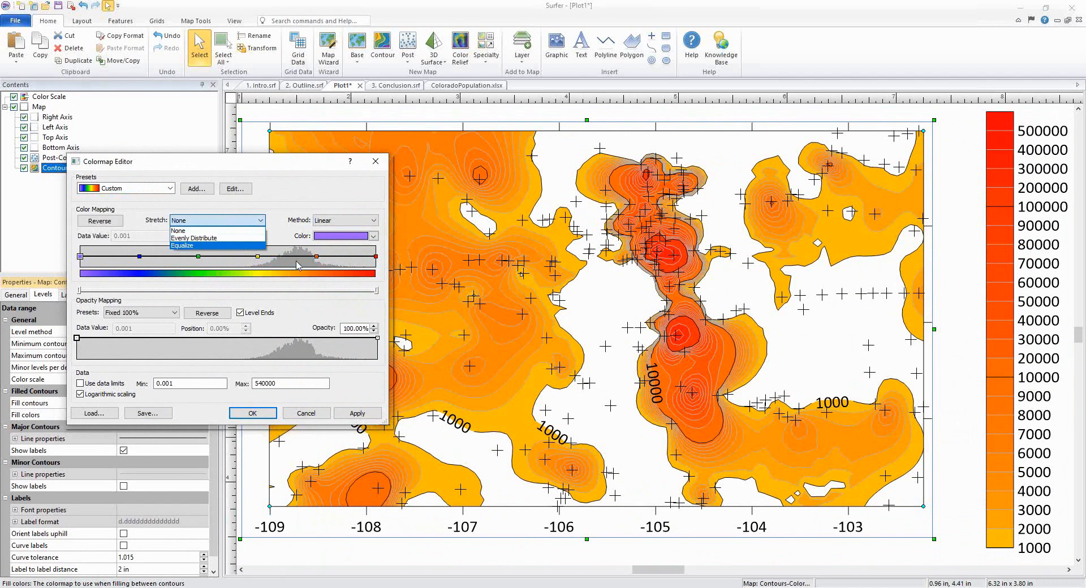
click(224, 245)
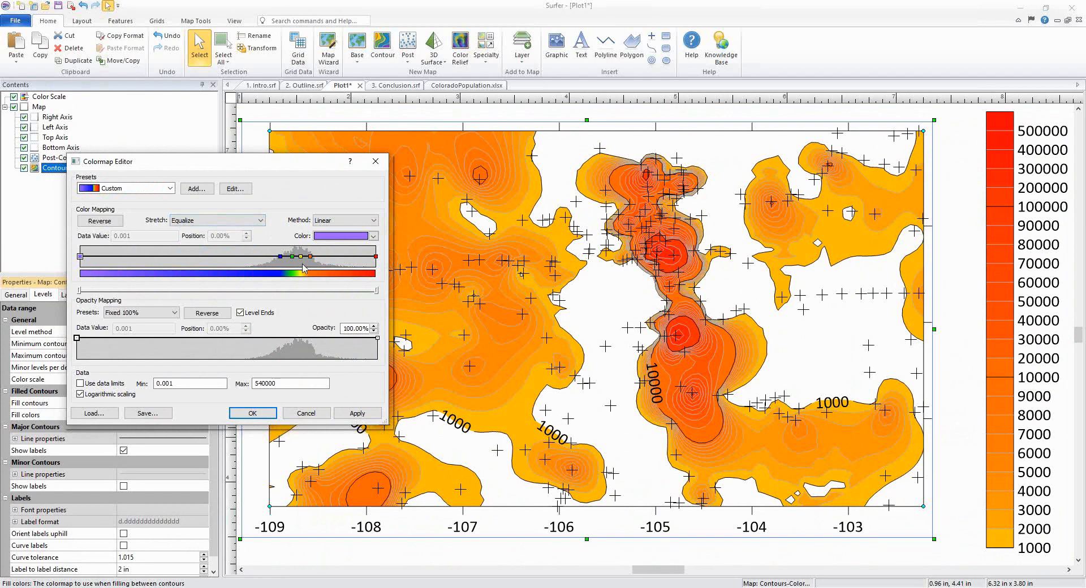
click(170, 190)
drag(171, 416, 171, 252)
click(141, 235)
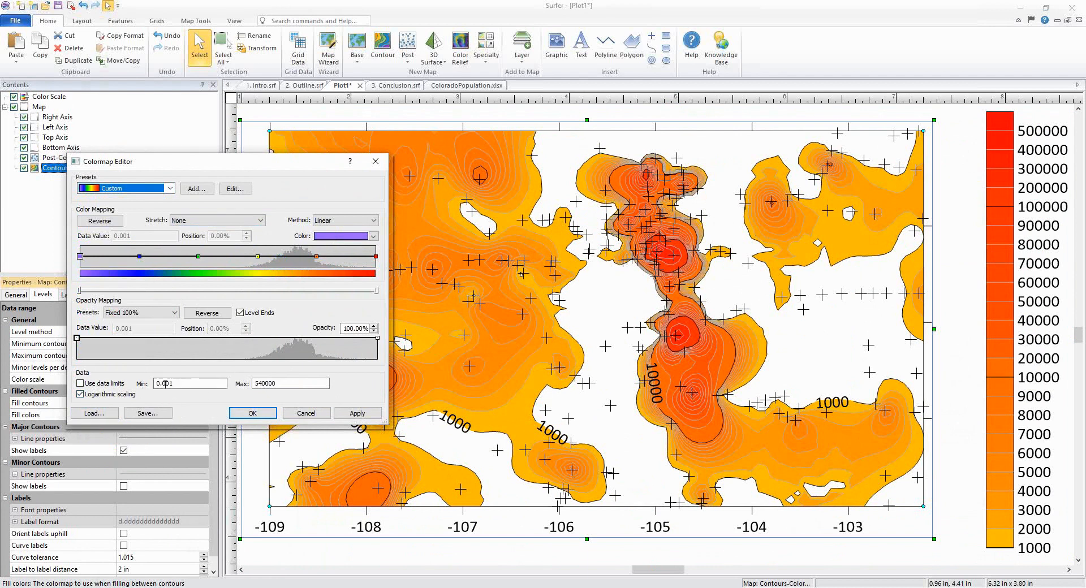
Set the colormap's minimum data value to 1000 and apply it to the contour fill.
drag(175, 384, 150, 384)
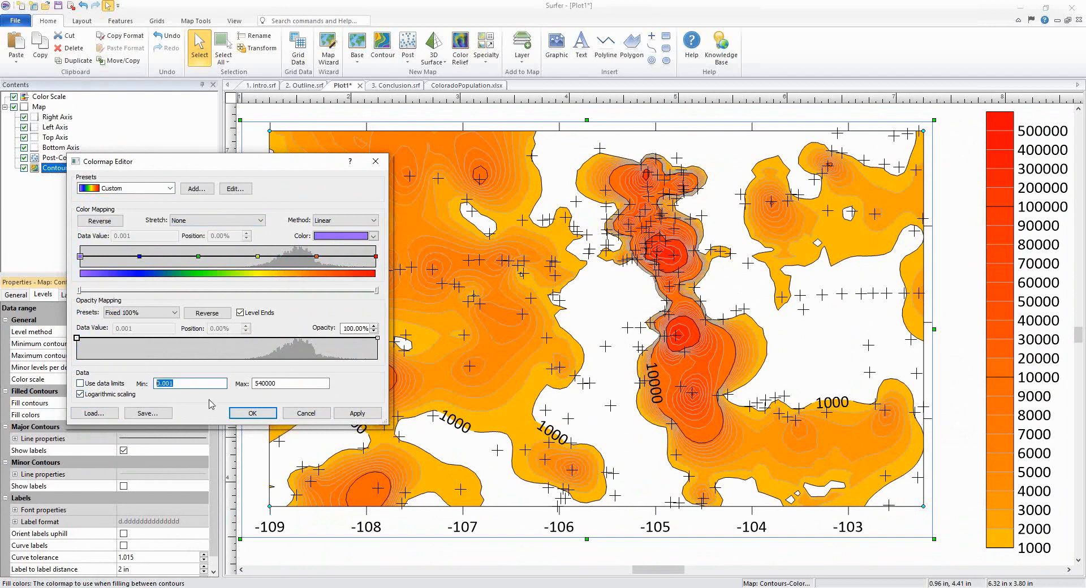
text(1000)
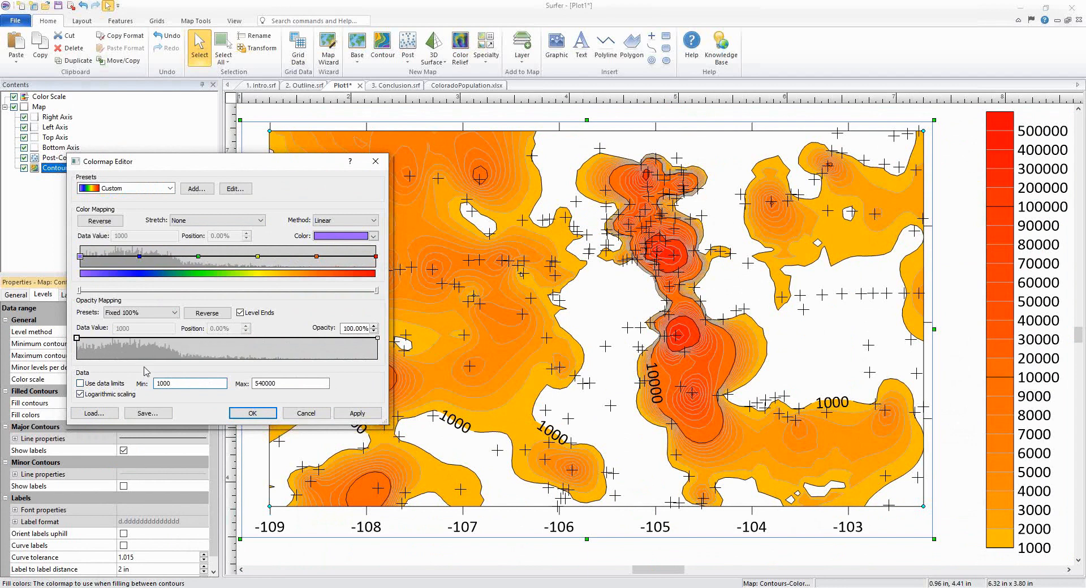
click(357, 414)
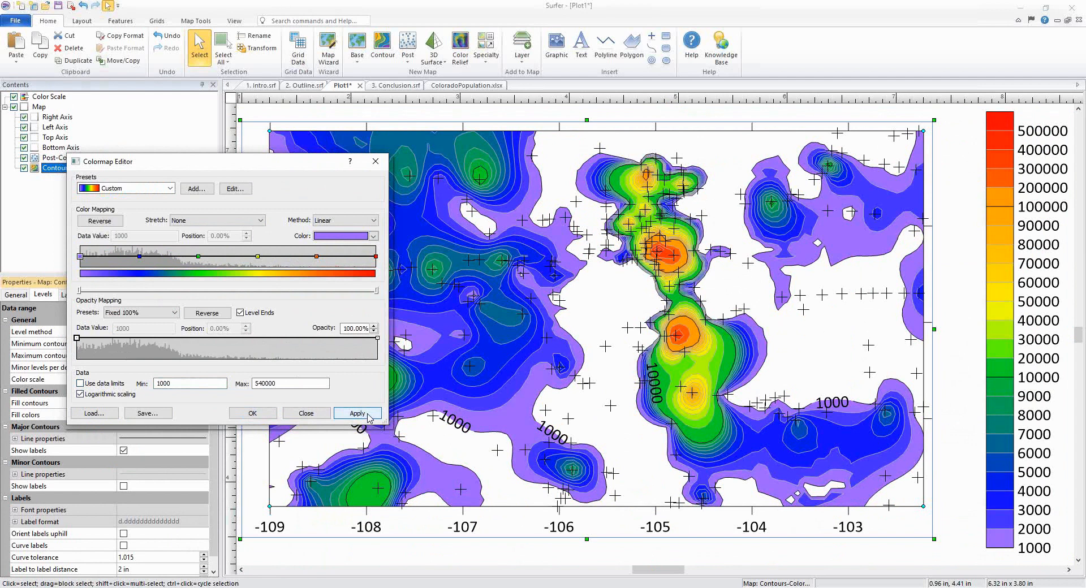
Accept the fill colormap and turn off the major contour labels, trying minor contour labels before hiding them too.
click(265, 417)
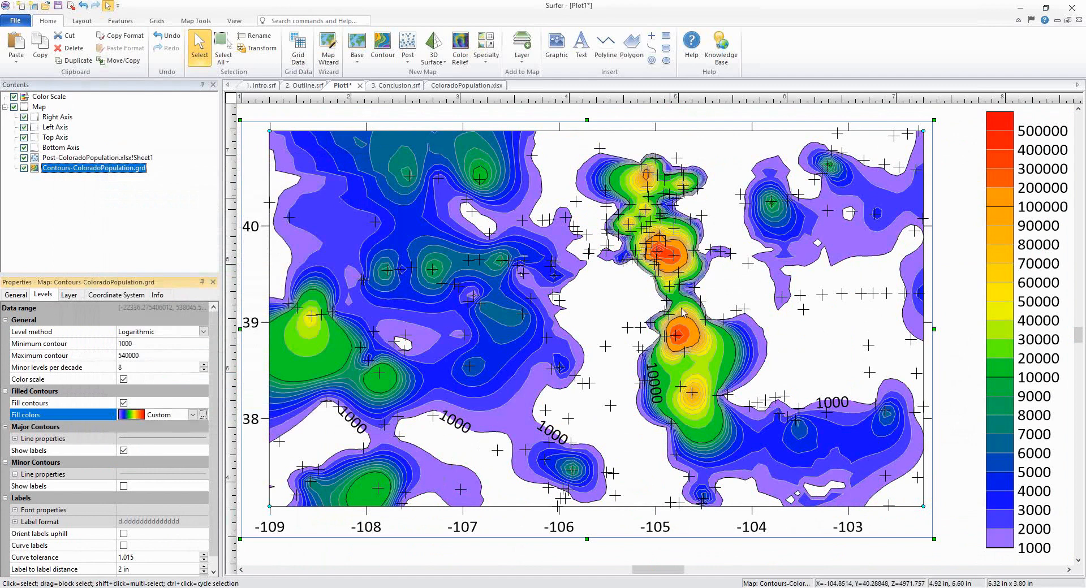
click(124, 452)
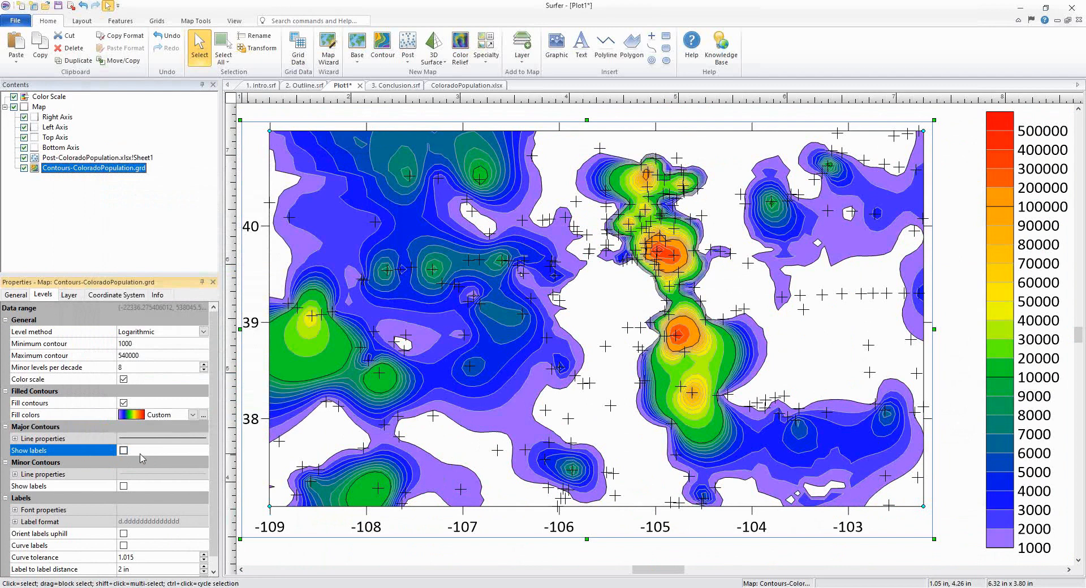
click(124, 487)
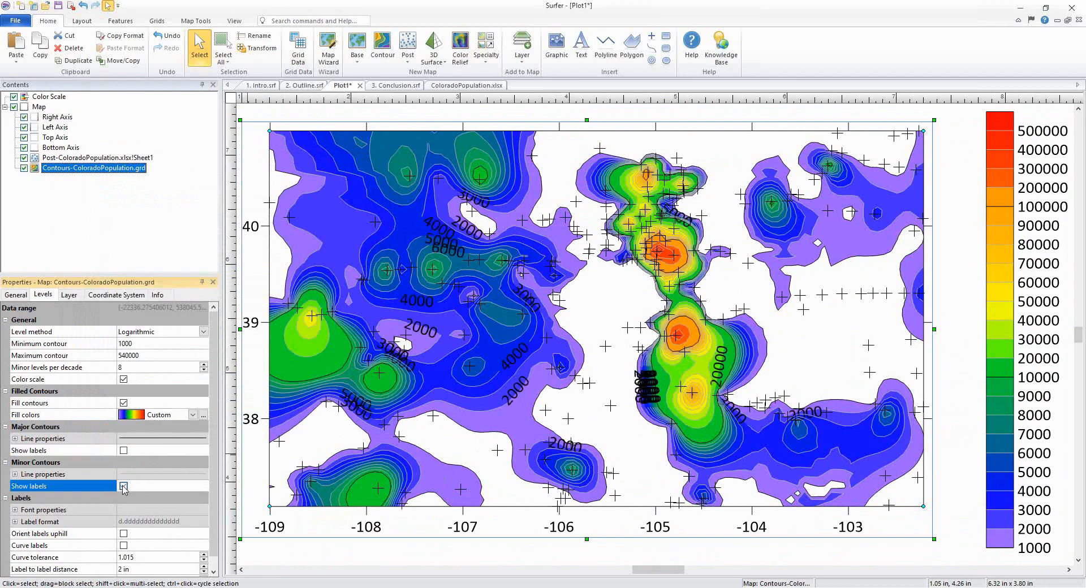
click(124, 486)
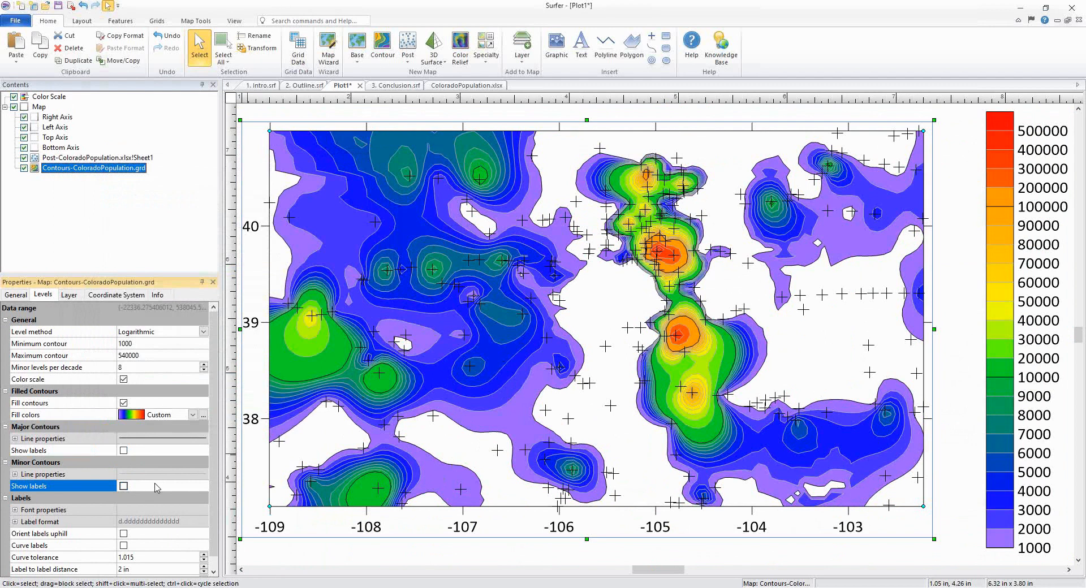
Set the line style of the major contours to Invisible.
click(150, 444)
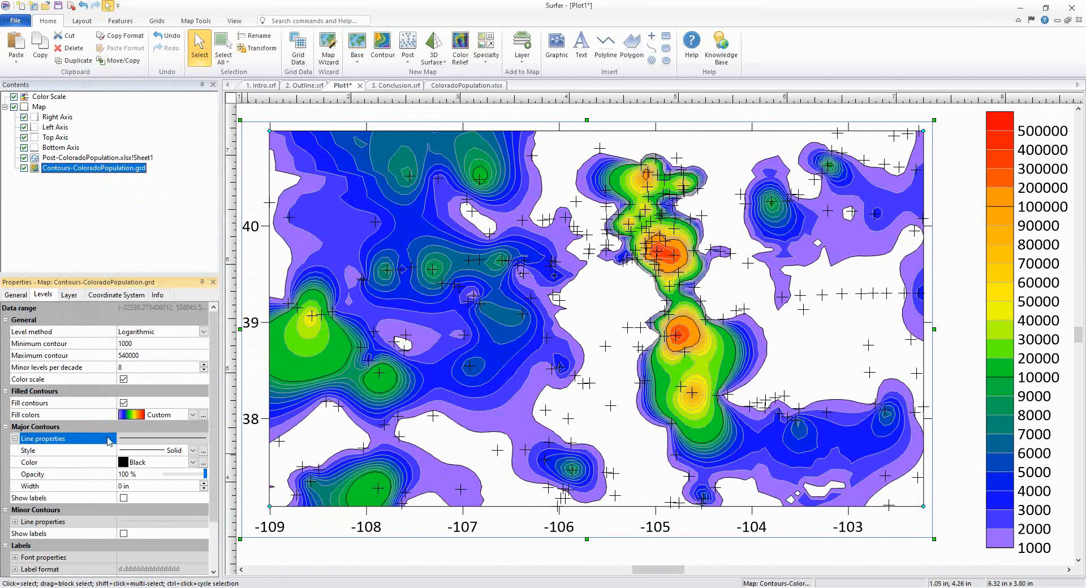
double_click(143, 443)
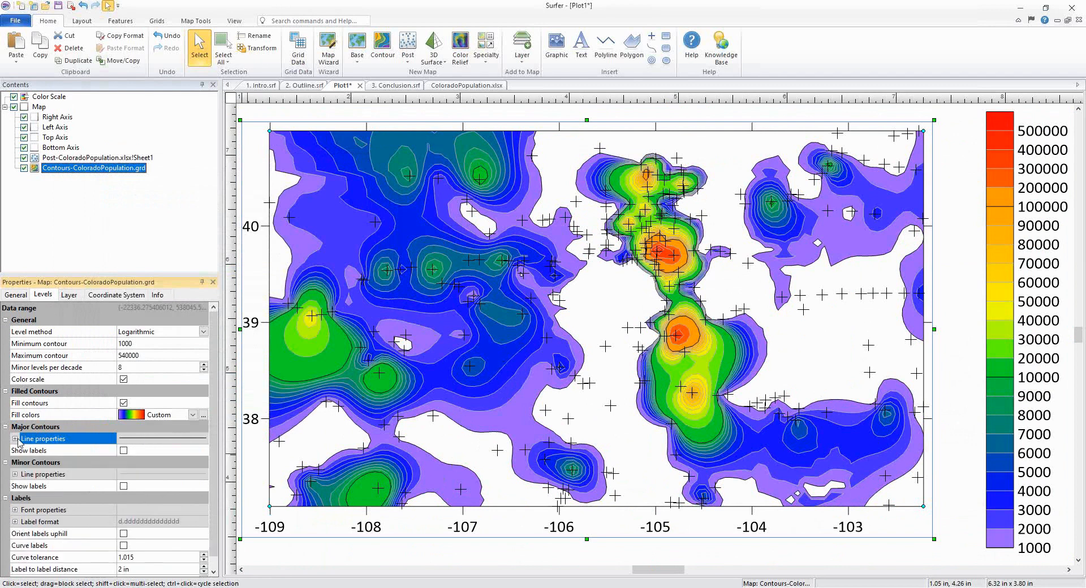
click(137, 446)
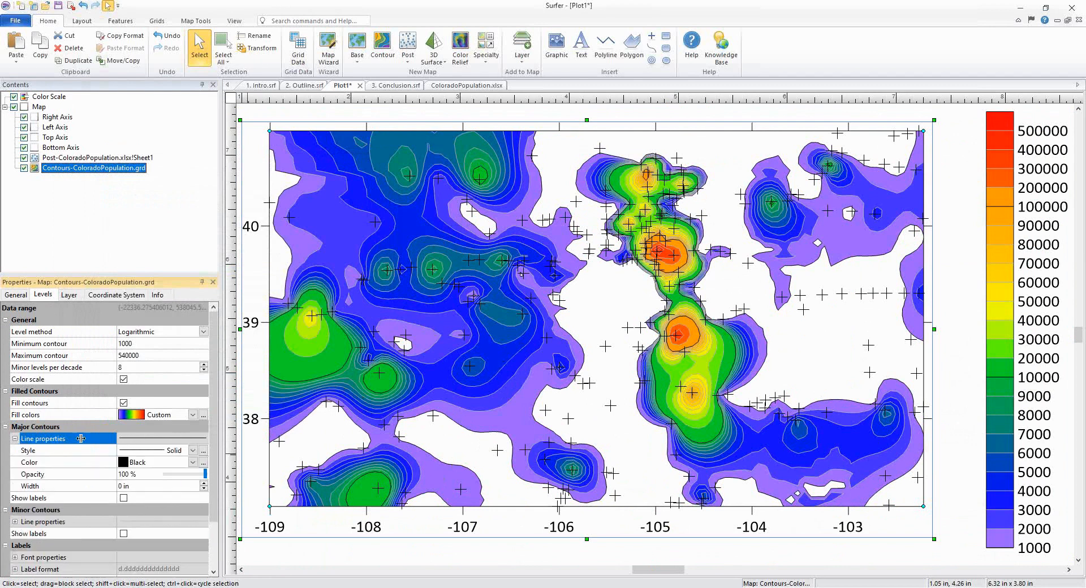
click(173, 452)
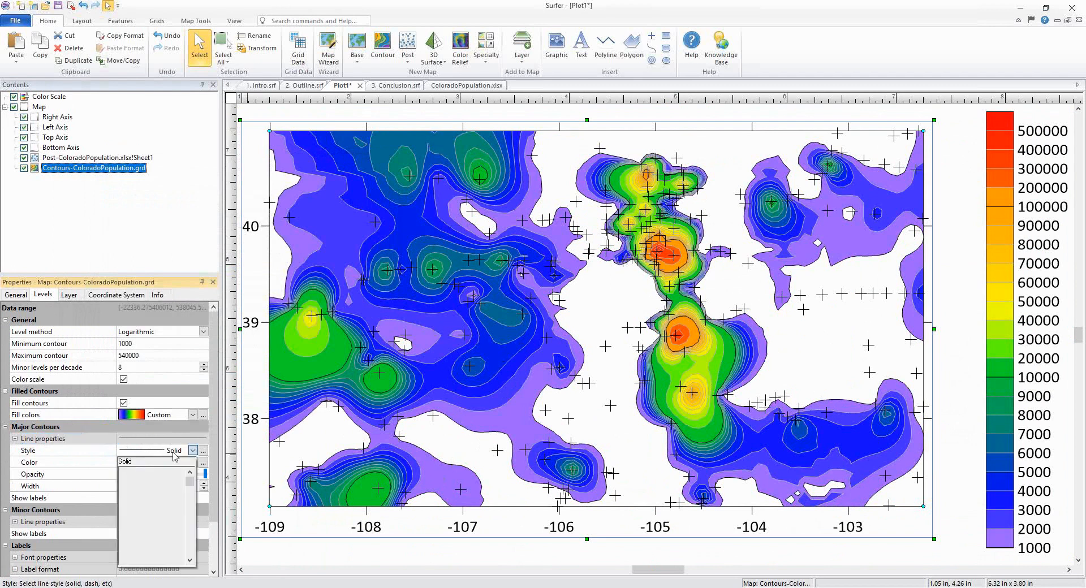
click(170, 473)
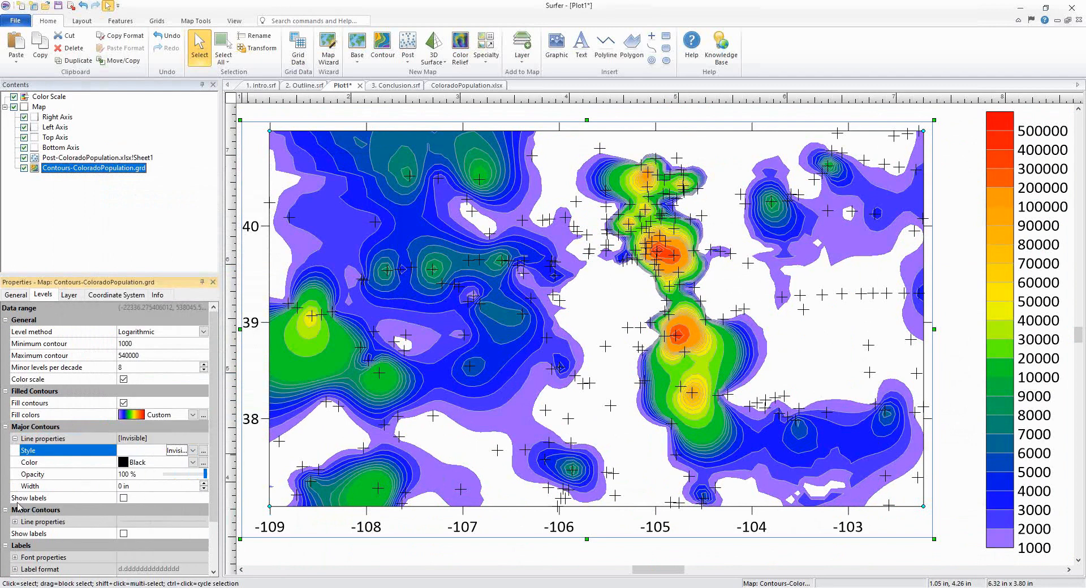
Set the line style of the minor contours to Invisible.
double_click(144, 525)
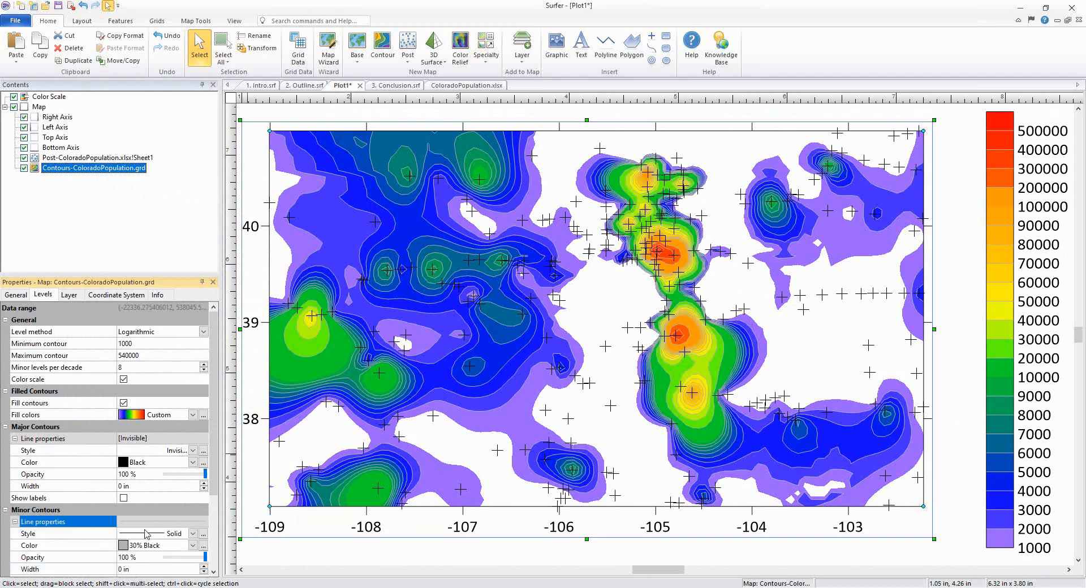
click(149, 534)
click(148, 534)
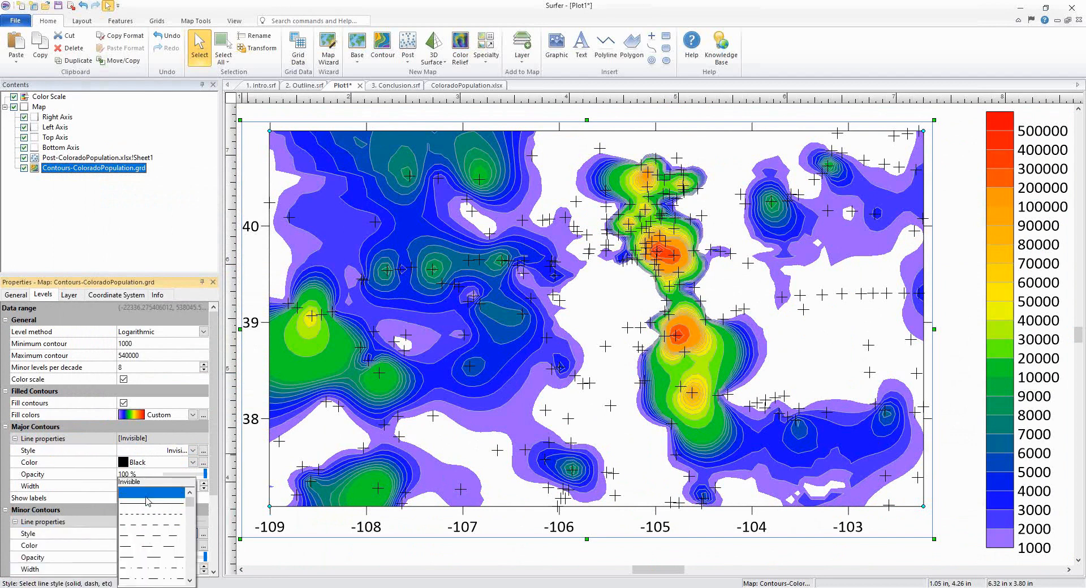
click(148, 493)
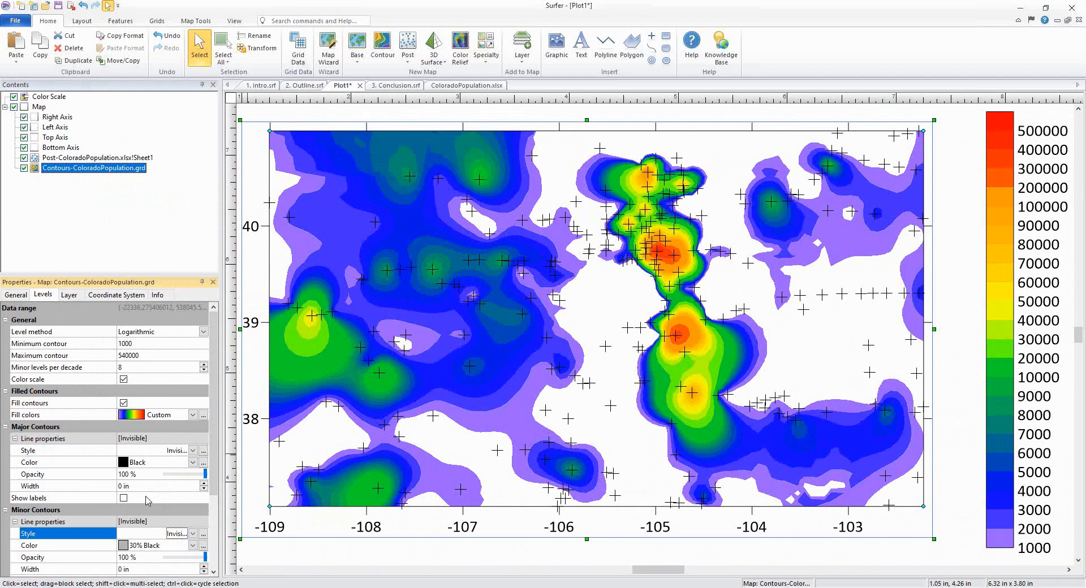
scroll(160, 463, down, 1)
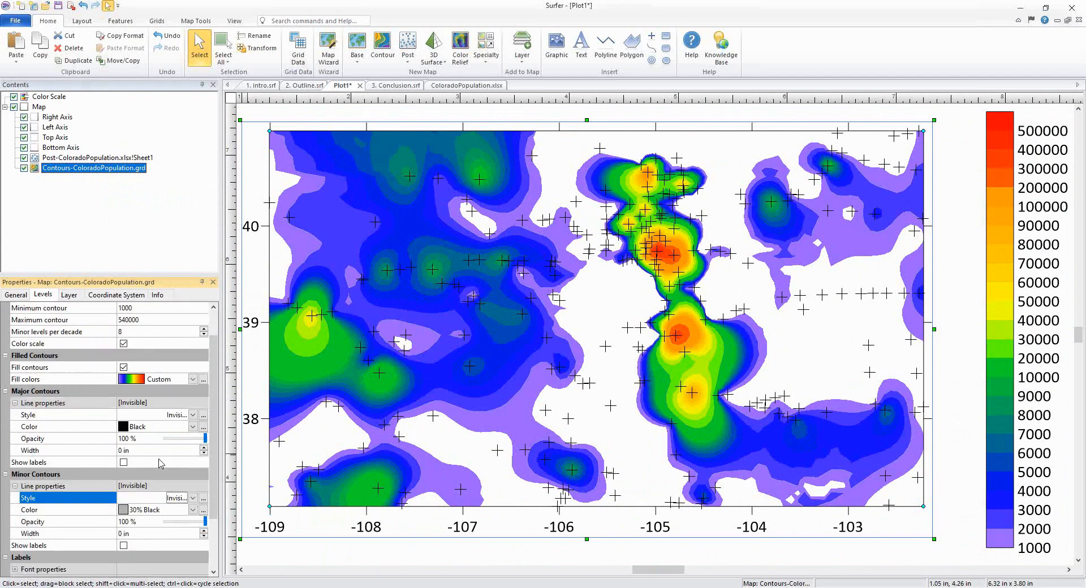
scroll(160, 462, up, 1)
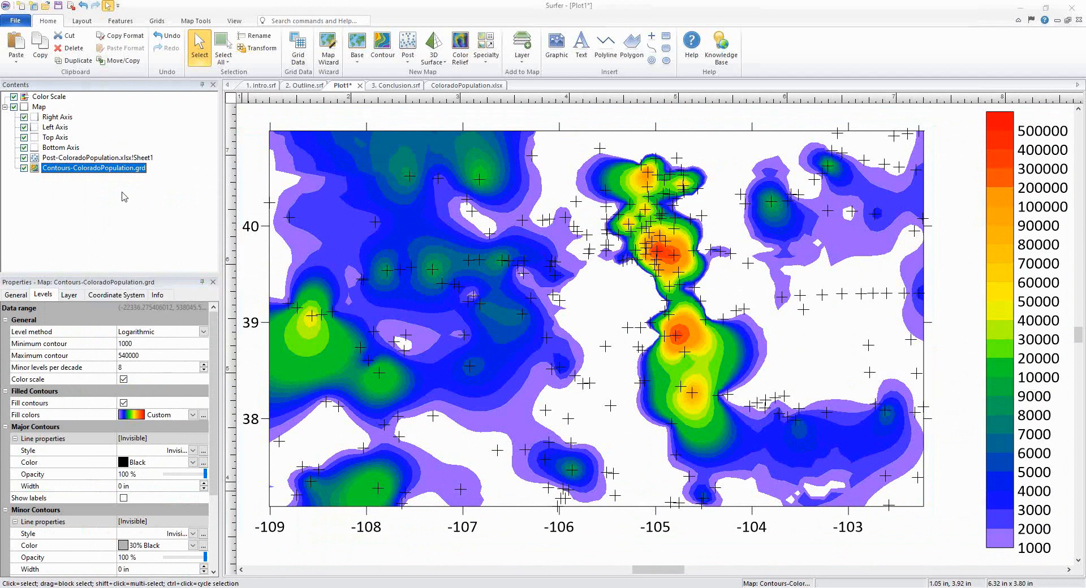
Change the post layer's symbol to the outlined star, number 31 in the GSI Default Symbols set.
click(98, 158)
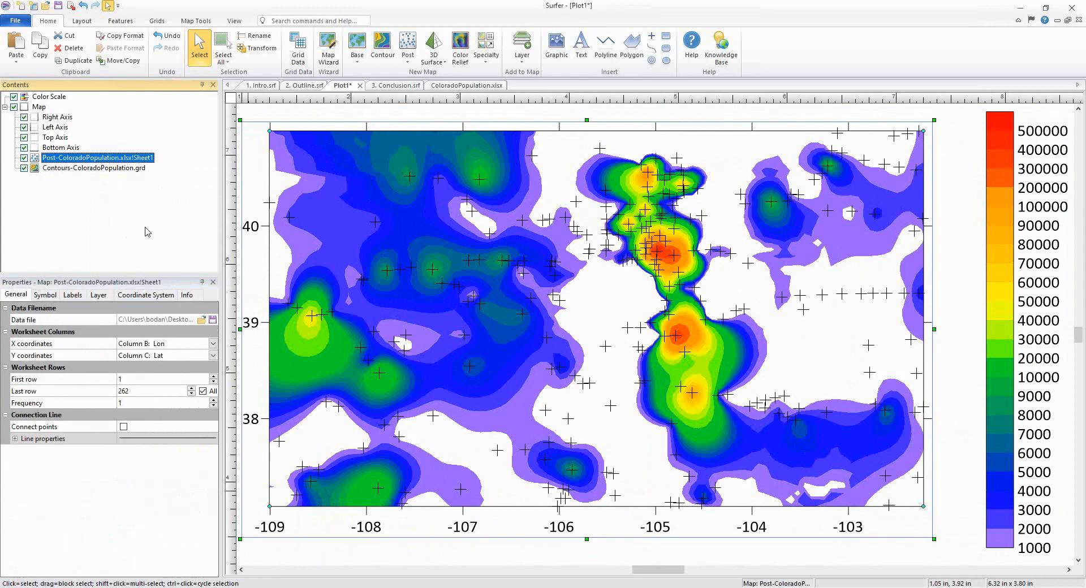
click(16, 299)
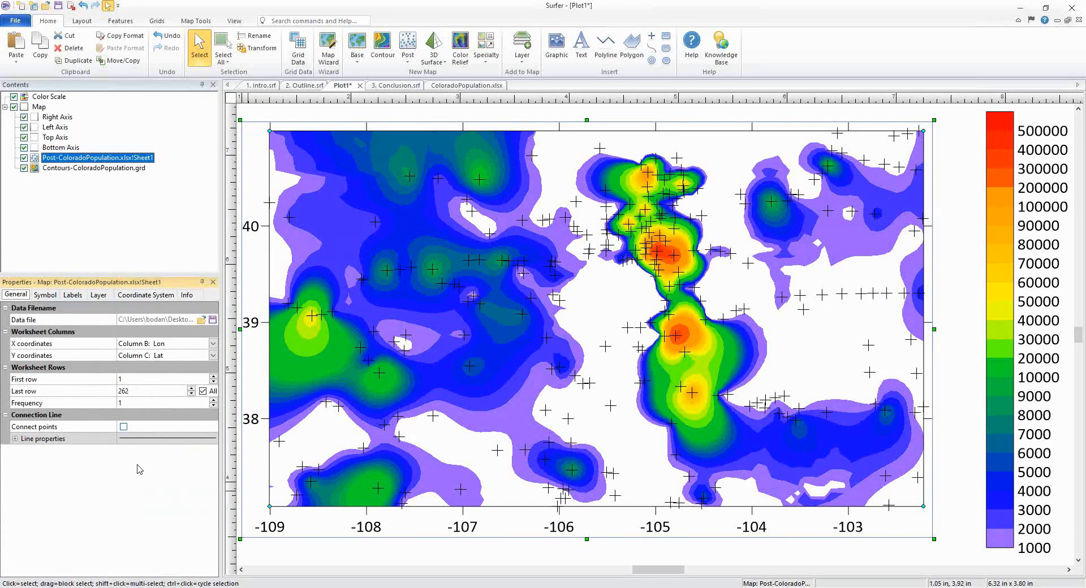
click(45, 295)
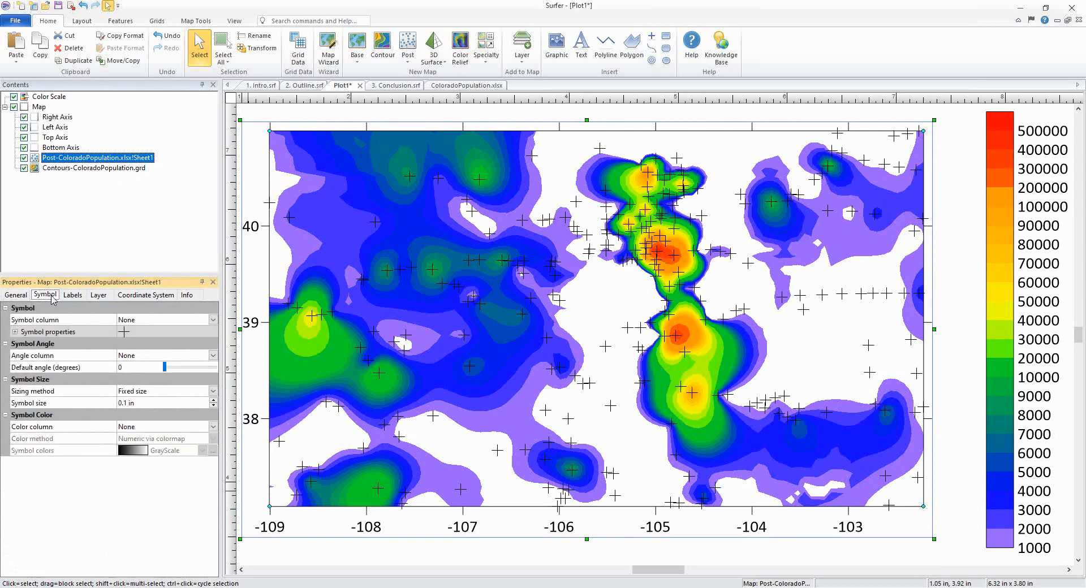
click(163, 321)
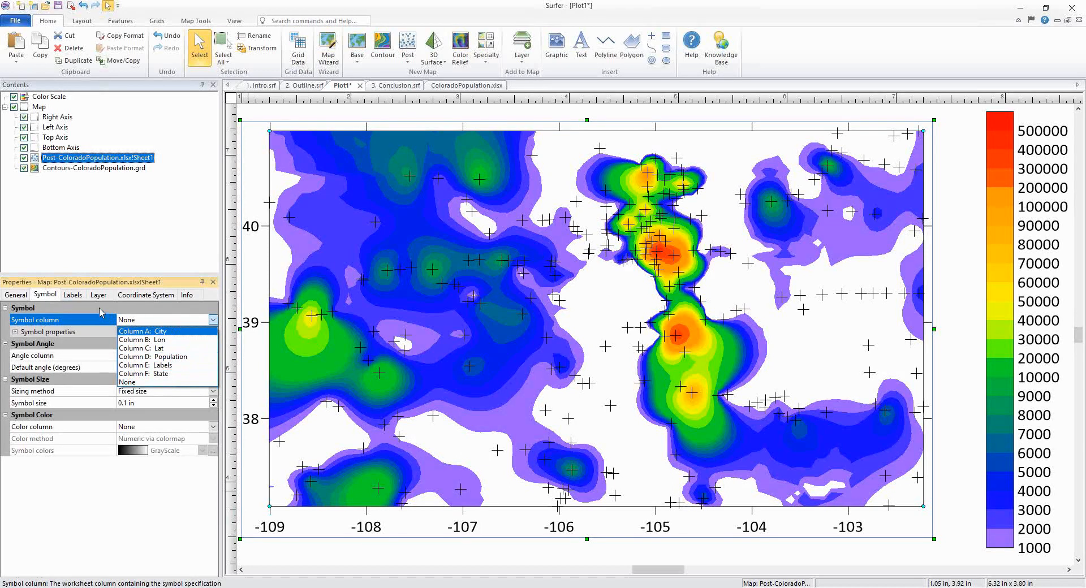
click(80, 326)
click(71, 334)
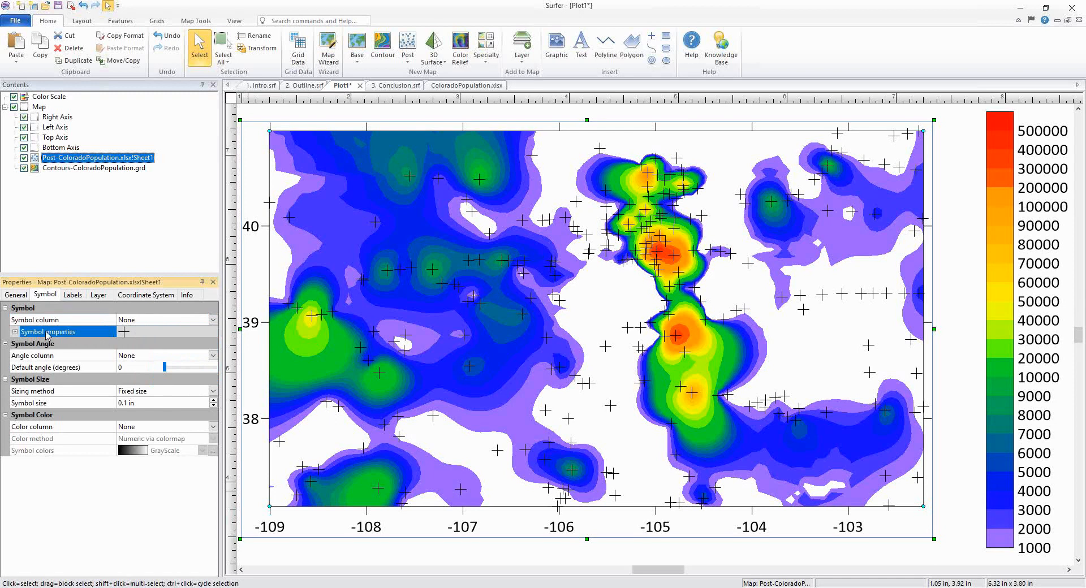
click(15, 332)
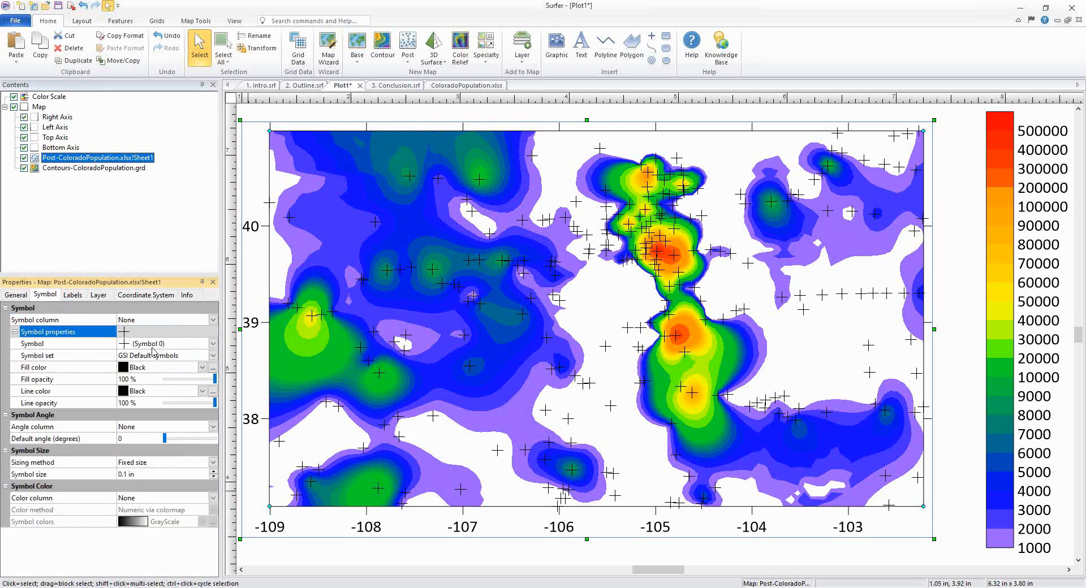
click(170, 344)
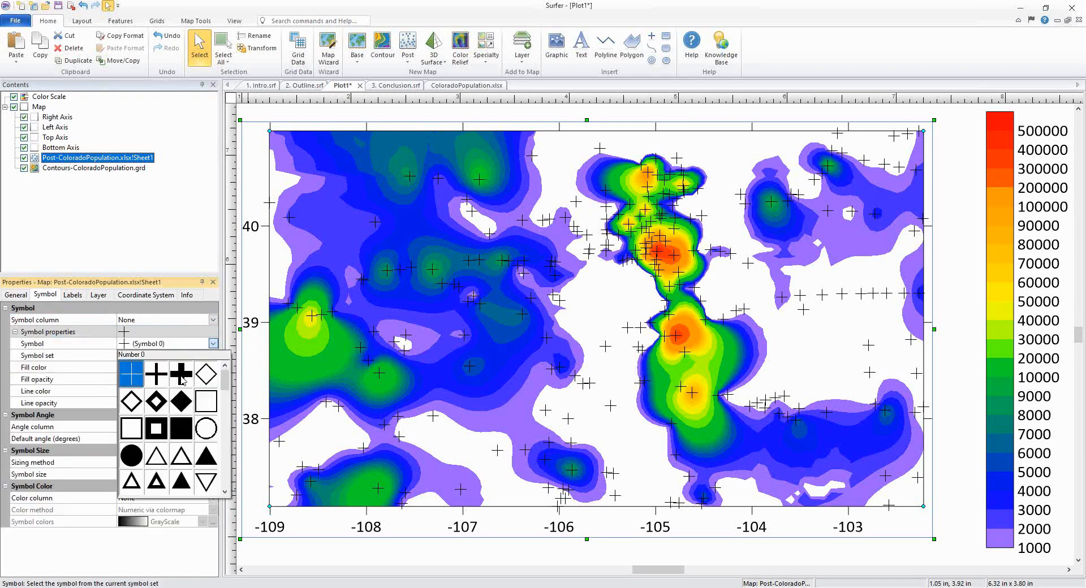
scroll(195, 430, down, 3)
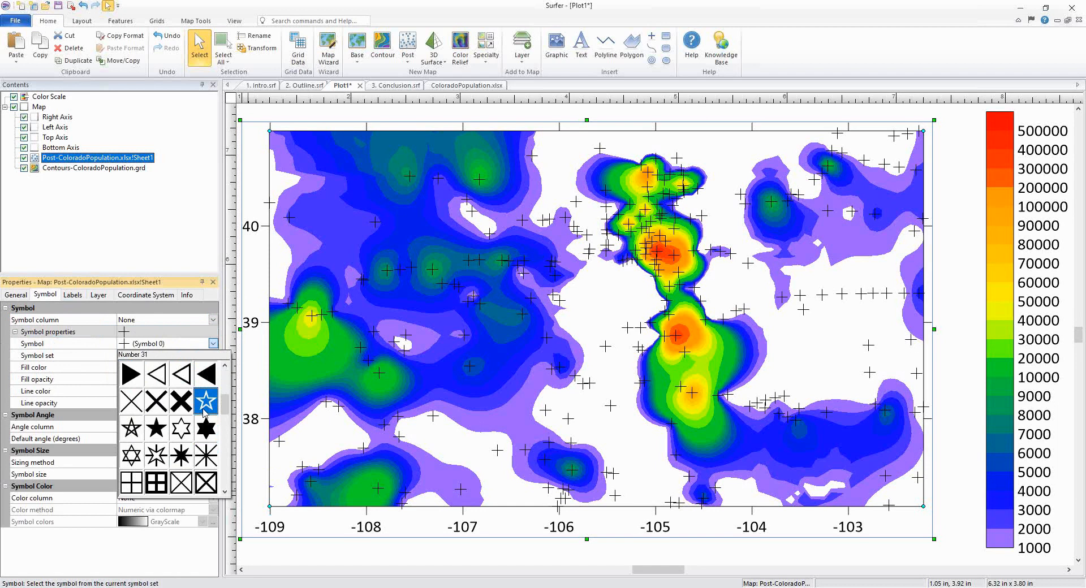
click(205, 409)
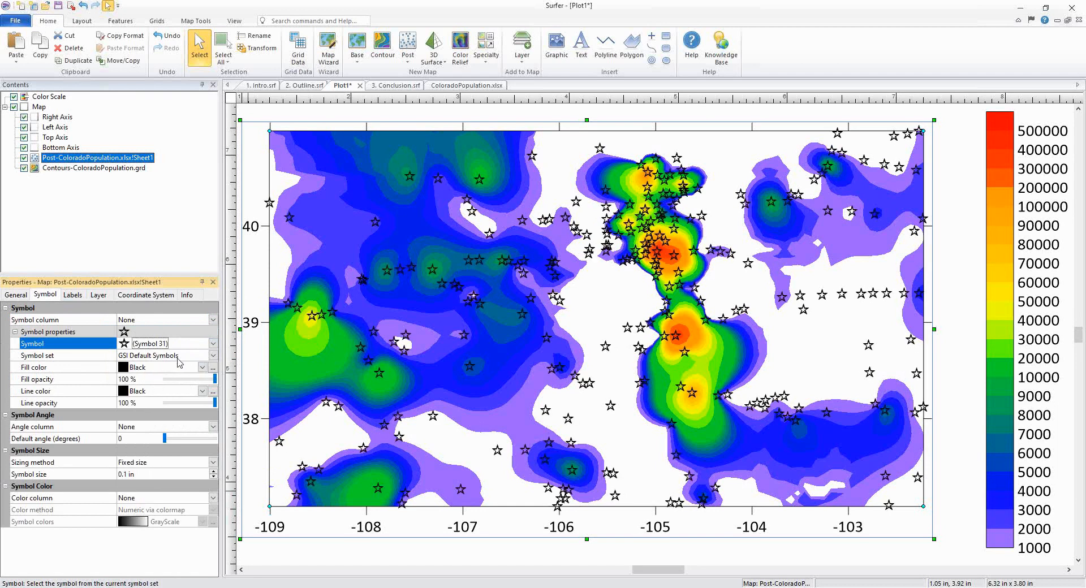
Set the line color of the post layer's star symbols to Brick Red.
click(142, 391)
click(142, 391)
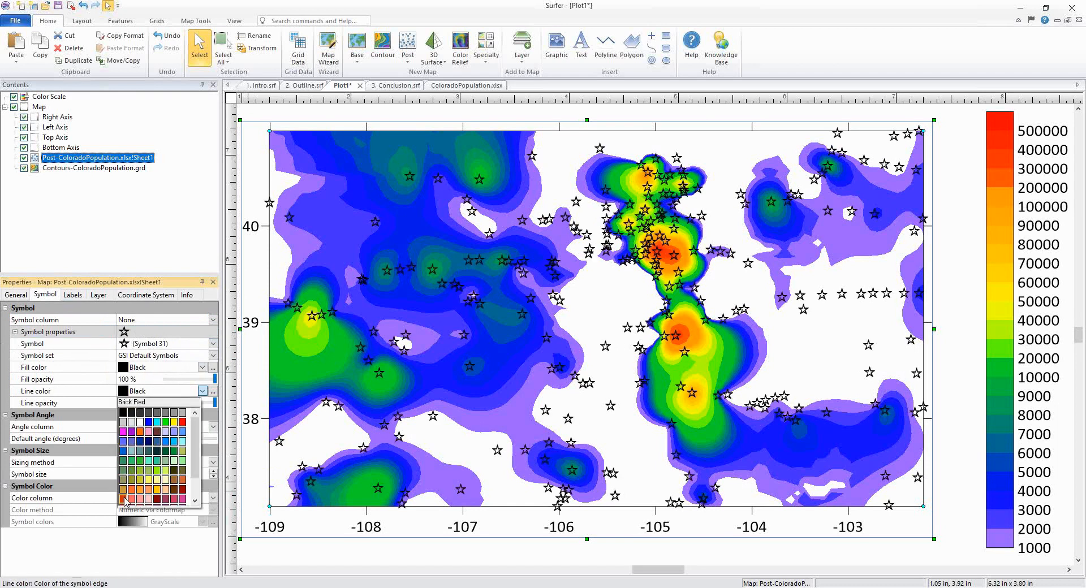
click(123, 499)
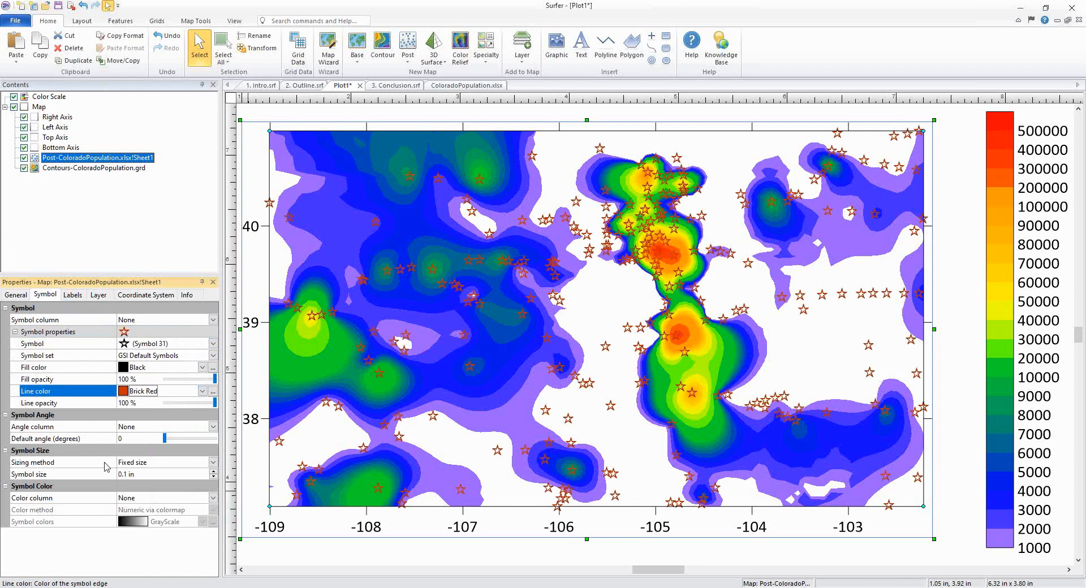
Set the symbol sizing method to Proportional and try Column D: Population as the scaling column, then cancel the scaling dialog.
click(153, 464)
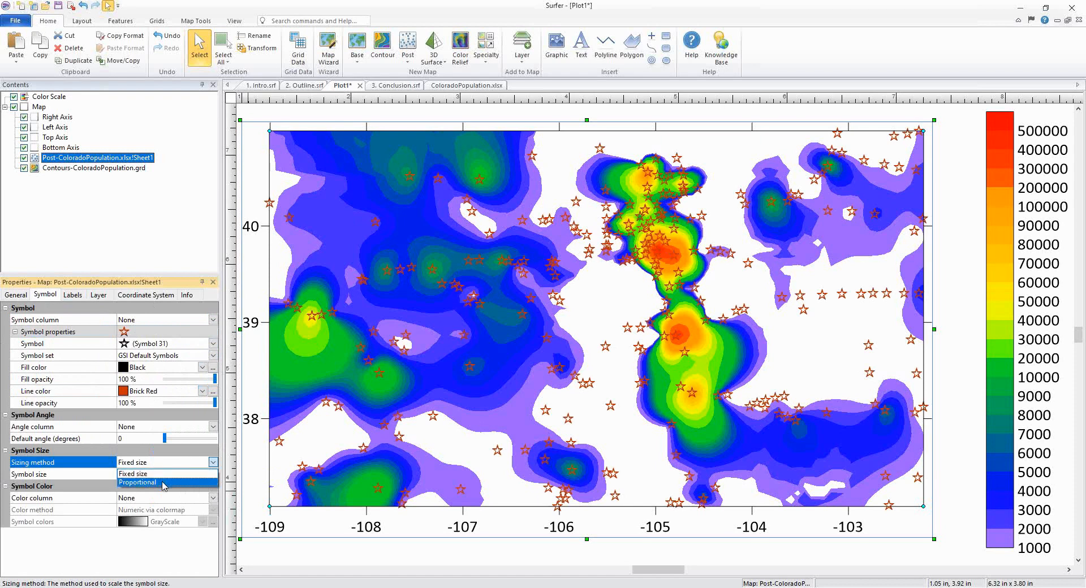
click(163, 486)
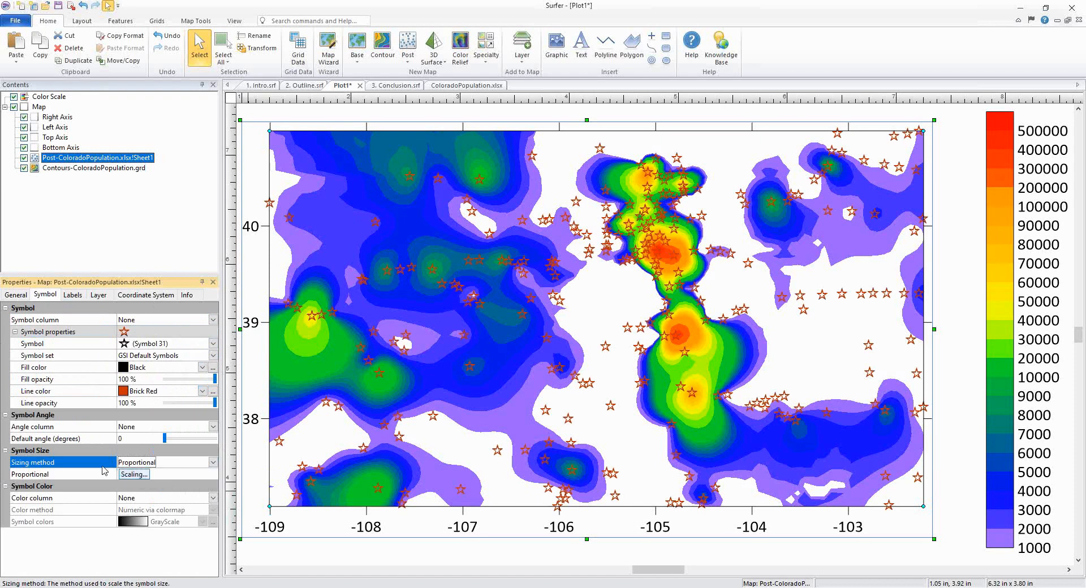
click(145, 477)
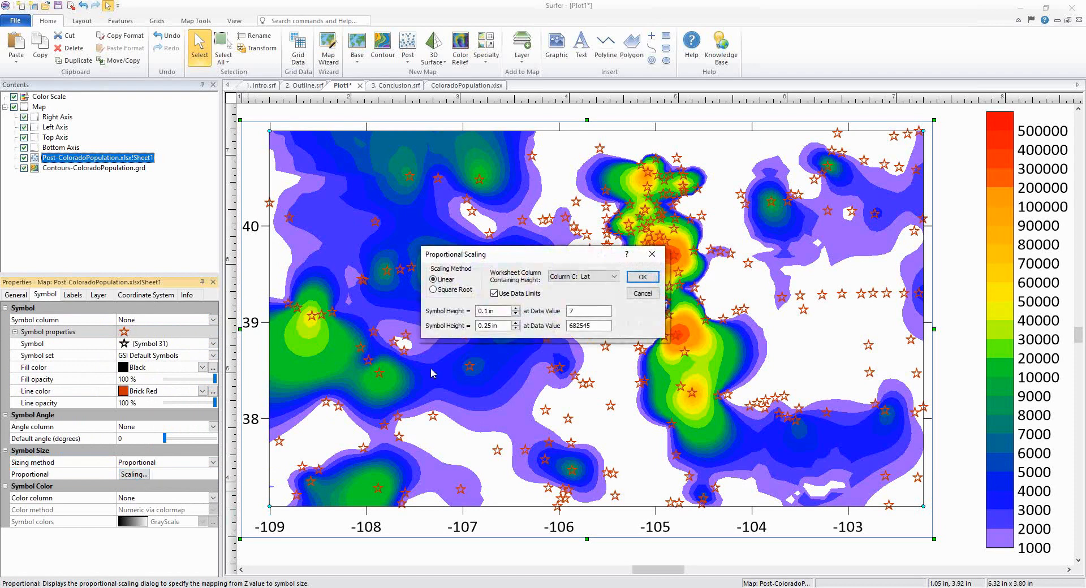
click(606, 278)
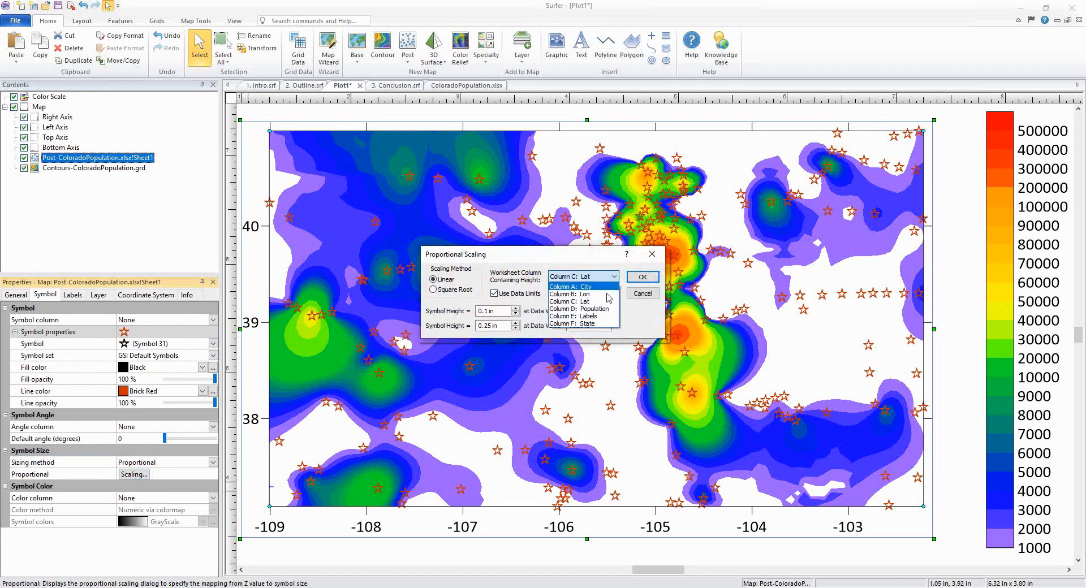
click(607, 310)
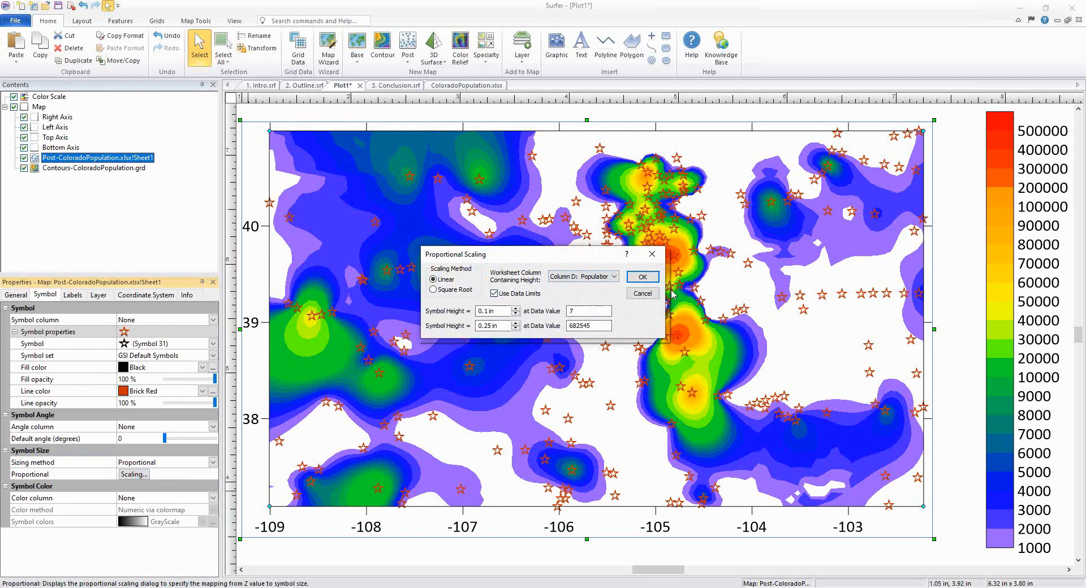
click(643, 295)
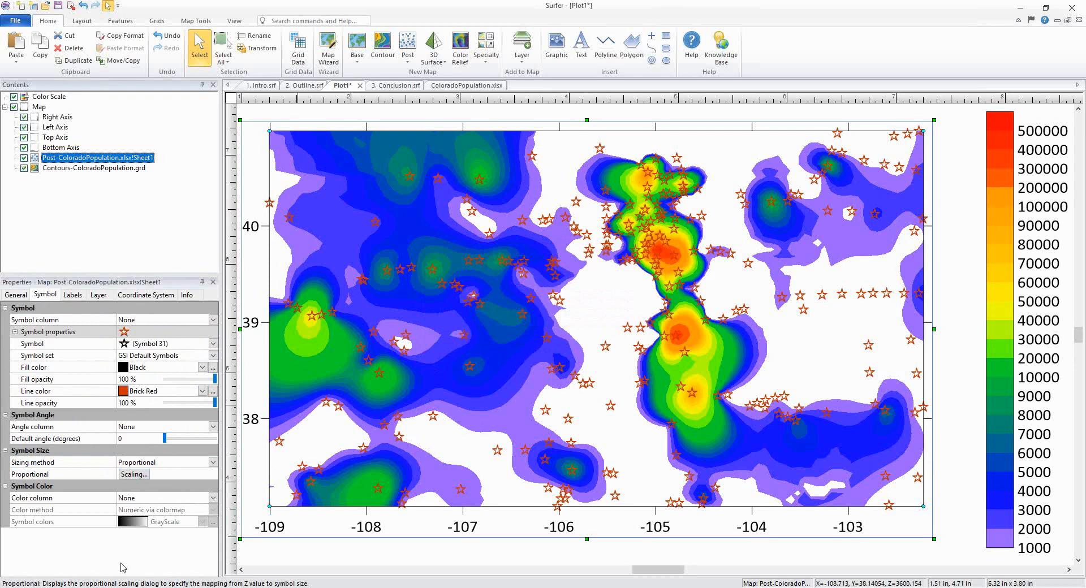
Review the worksheet columns available for coloring the post symbols and keep None.
click(151, 499)
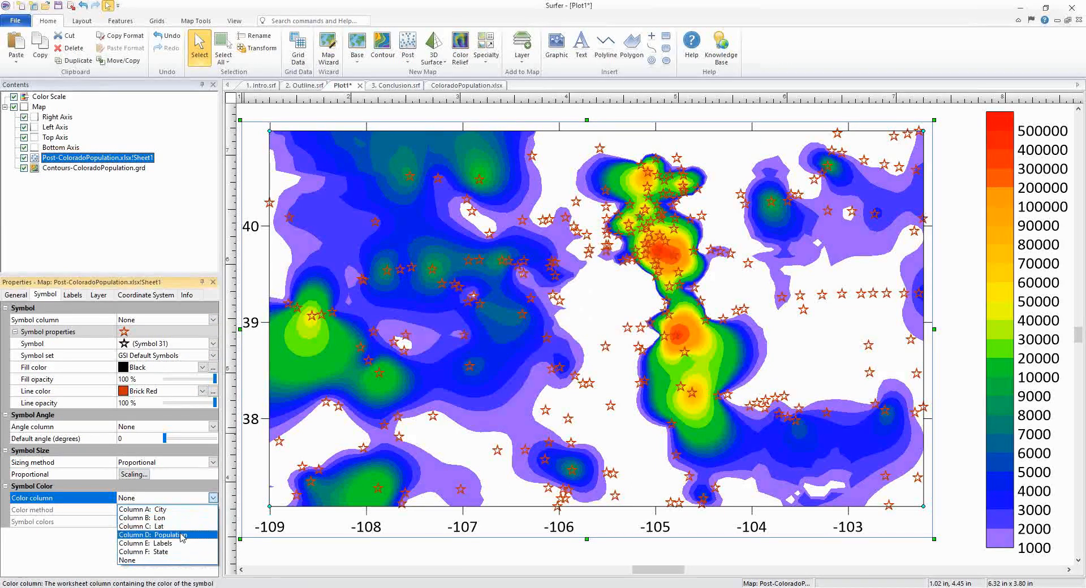
click(168, 560)
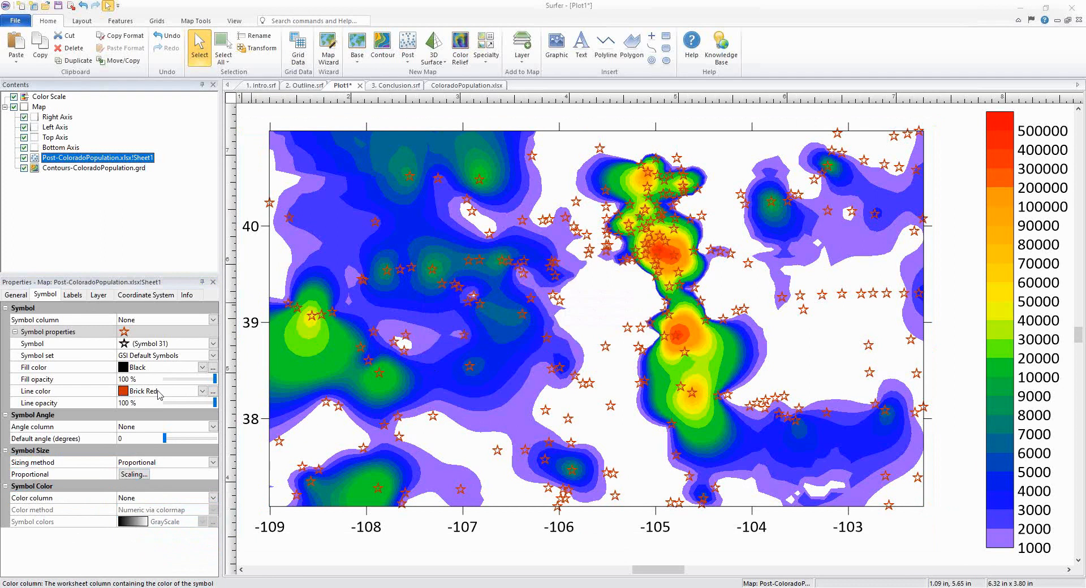
Label the post layer's symbols with the city names from worksheet Column A: City.
click(81, 300)
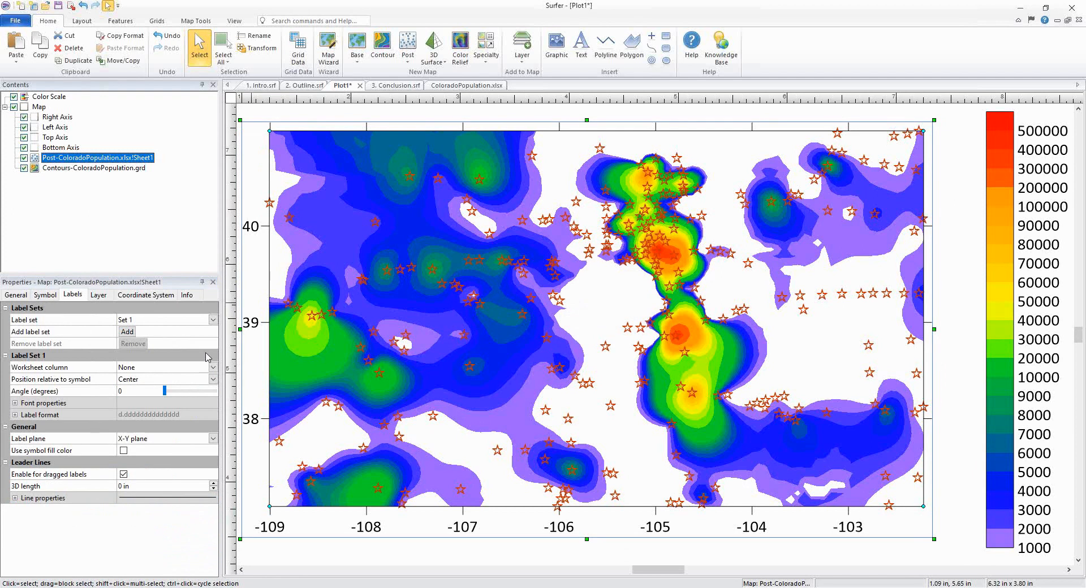
click(199, 324)
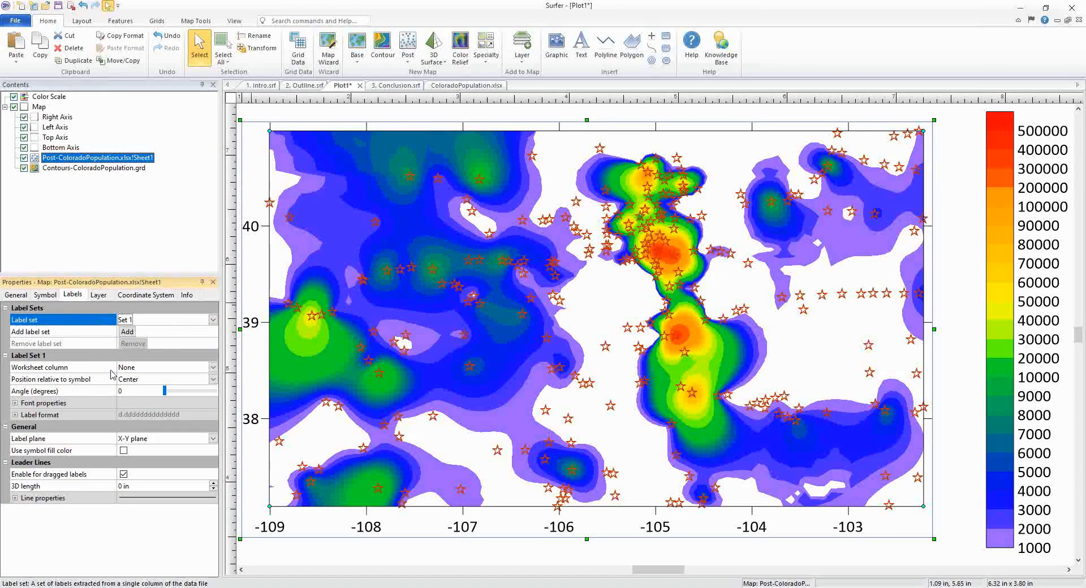
click(149, 369)
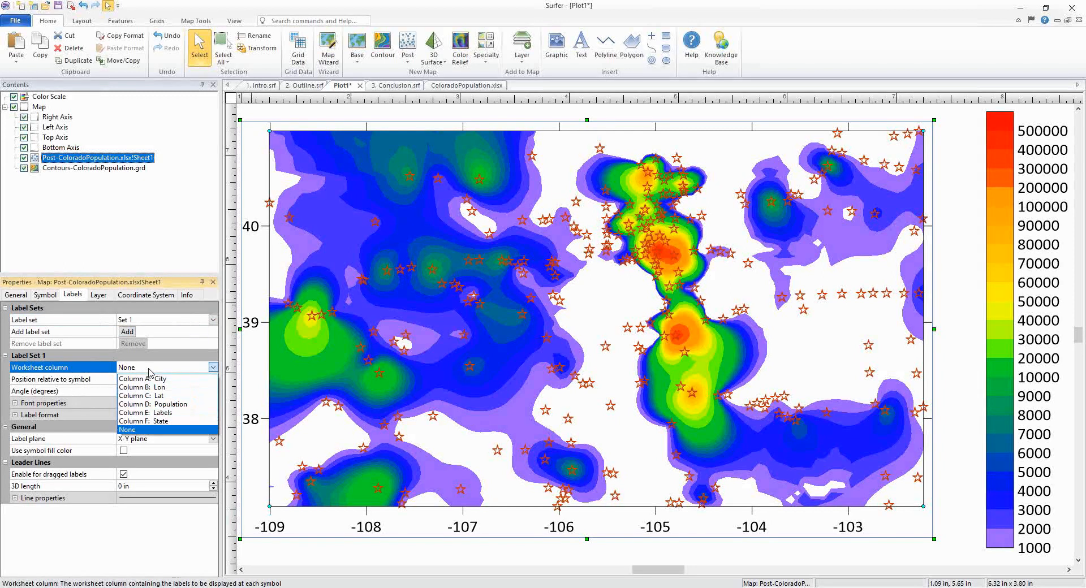
click(175, 381)
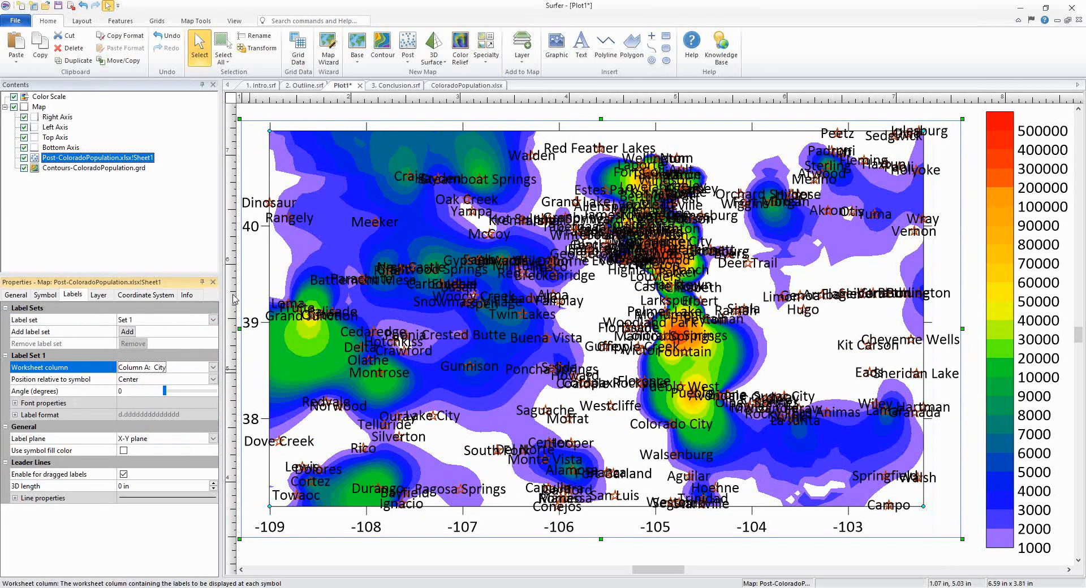
Examine the Labels column of the ColoradoPopulation.xlsx worksheet to see which cities have a label entry.
click(490, 86)
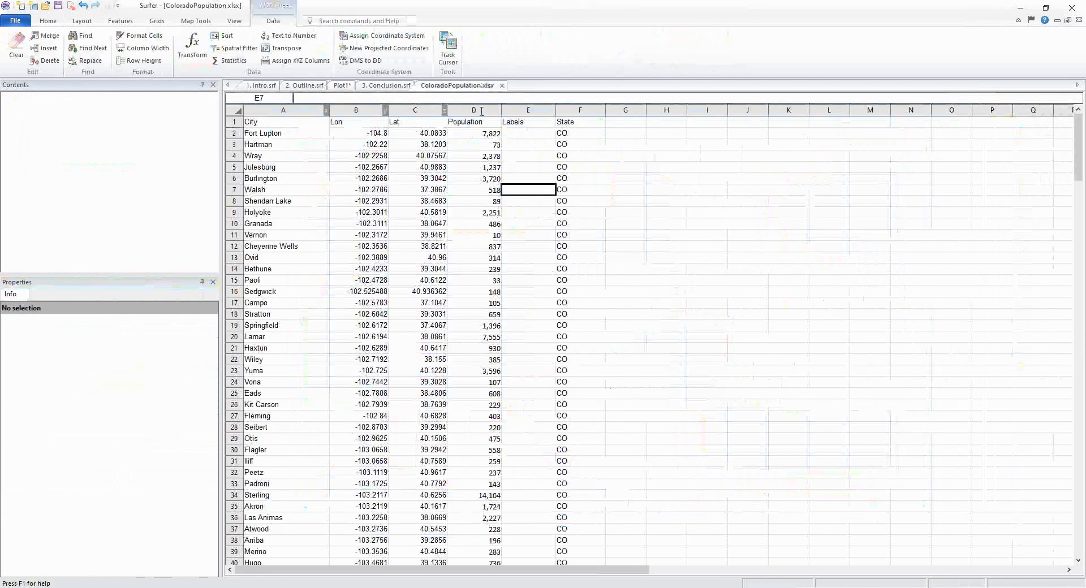
scroll(550, 280, down, 9)
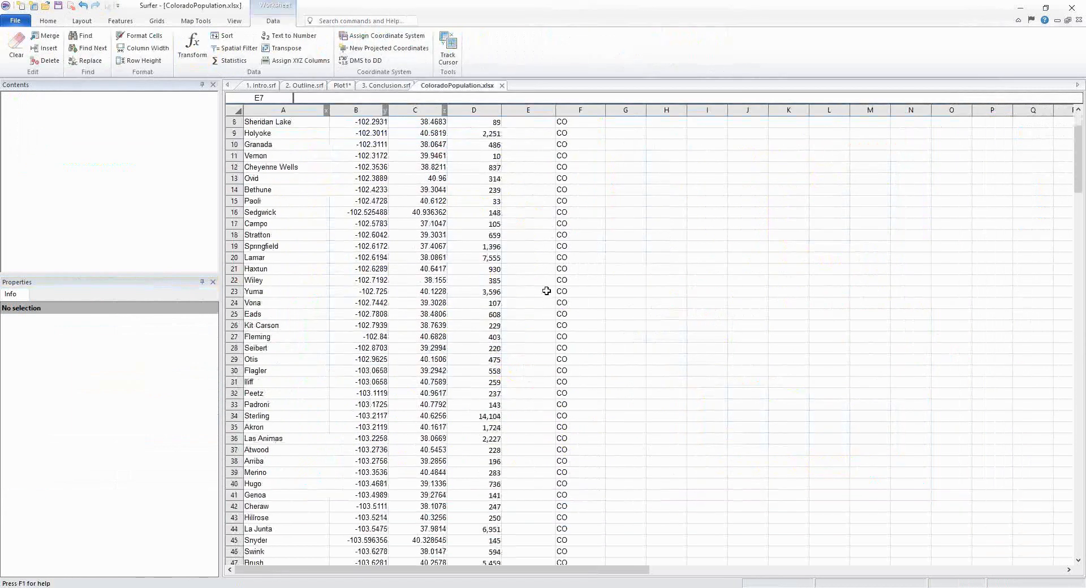
scroll(536, 323, down, 10)
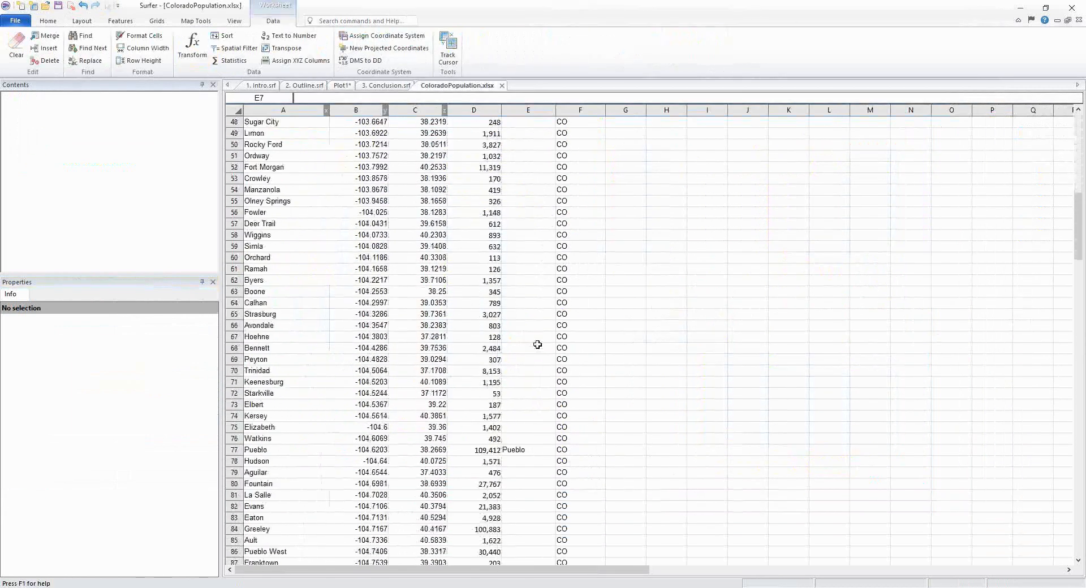
scroll(544, 331, down, 6)
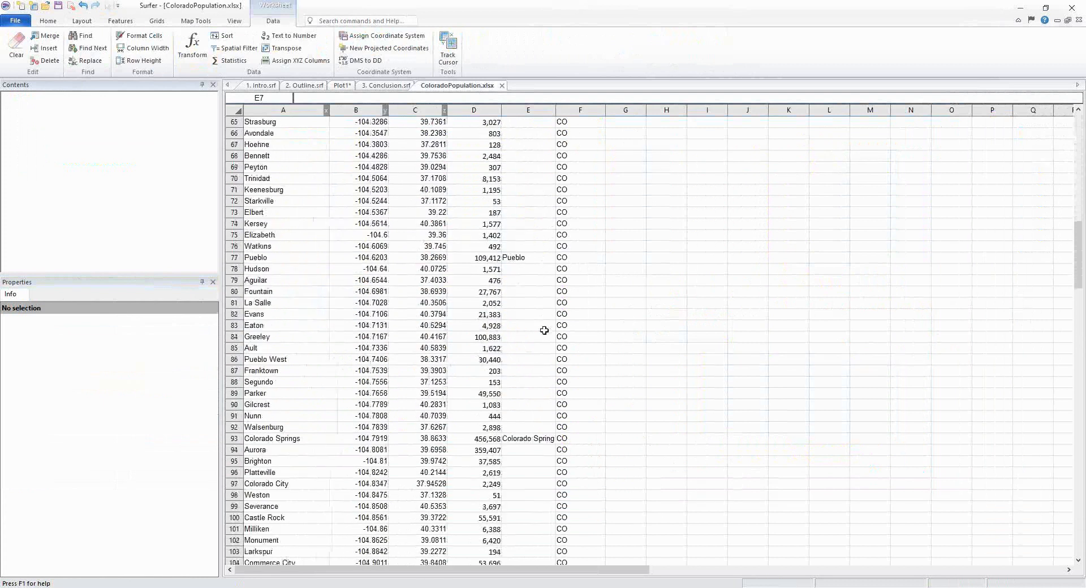
scroll(537, 357, down, 12)
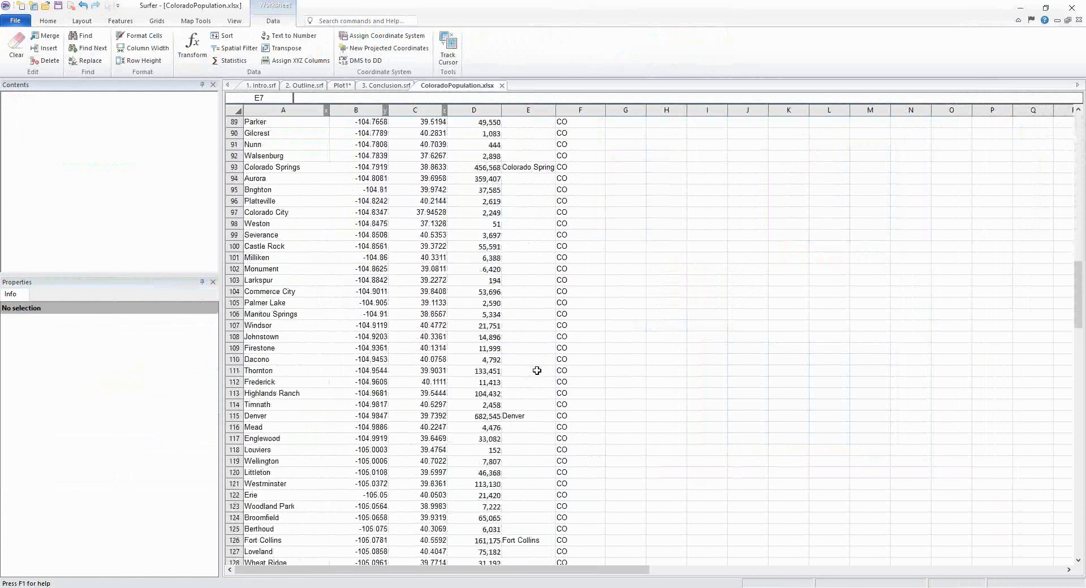
scroll(539, 383, down, 7)
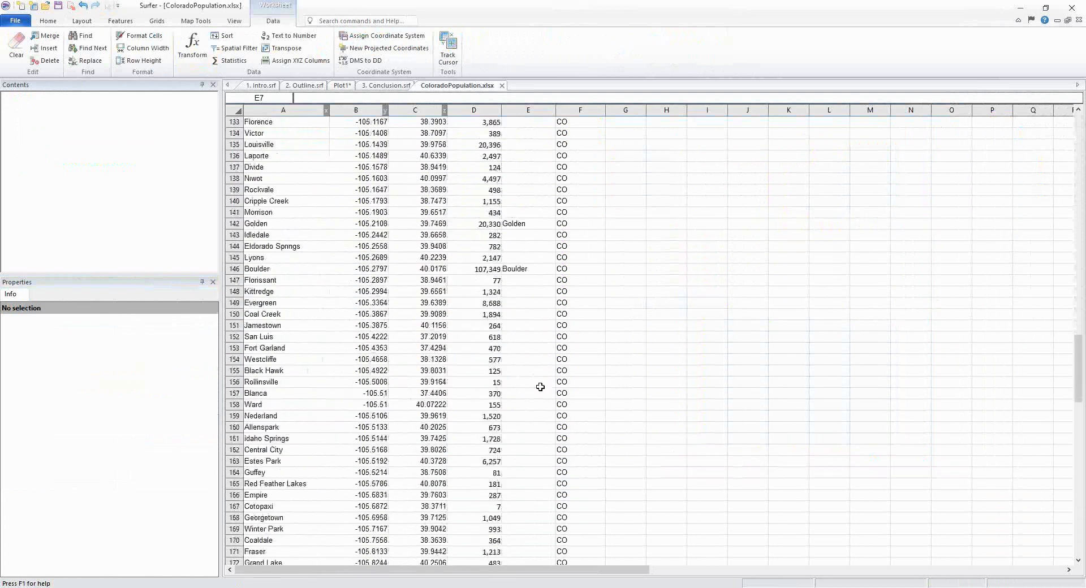
scroll(541, 388, up, 5)
scroll(542, 387, up, 3)
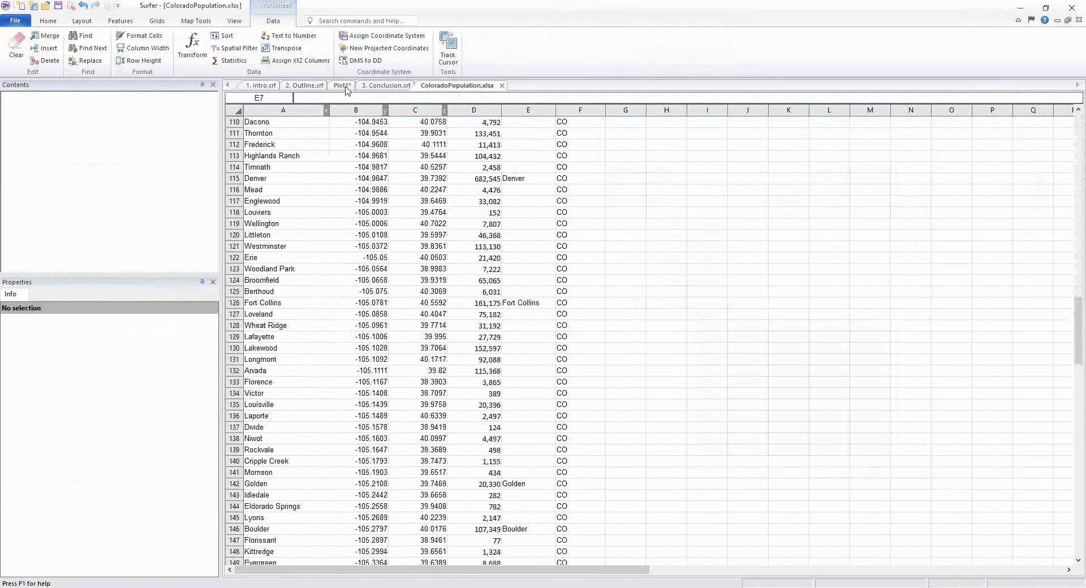
Return to Plot1 and set the worksheet column for the post layer's Label Set 1 to Column E: Labels.
click(346, 86)
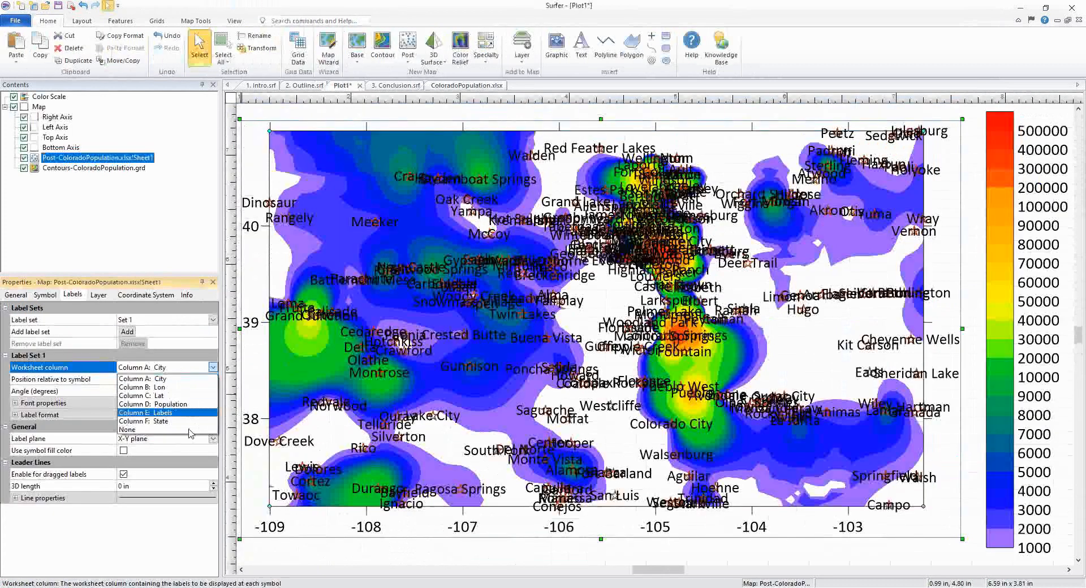
click(213, 367)
click(191, 419)
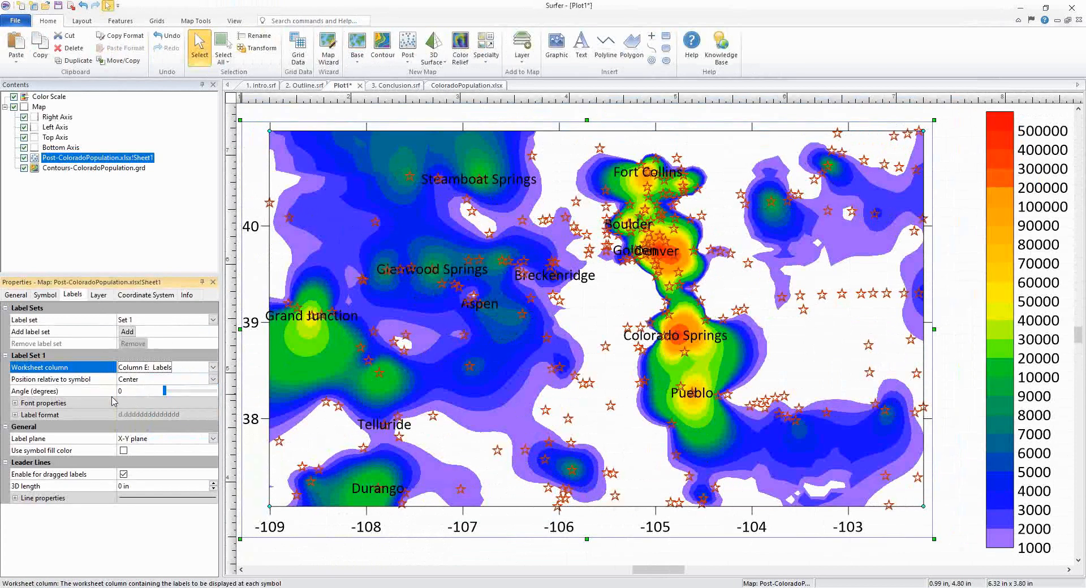
Set the font size of the post layer's labels to 8 points.
click(16, 403)
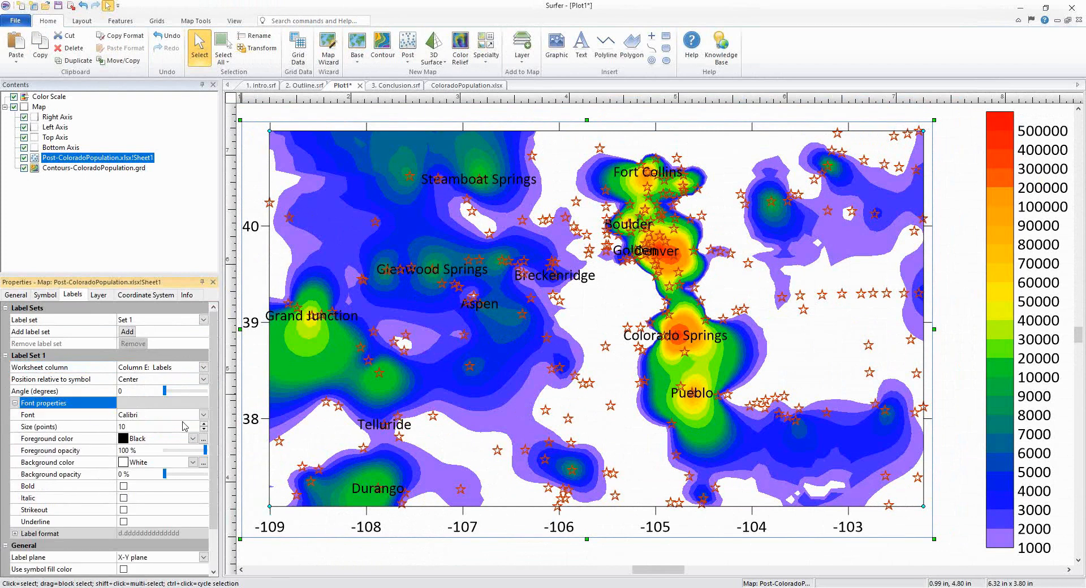
click(204, 430)
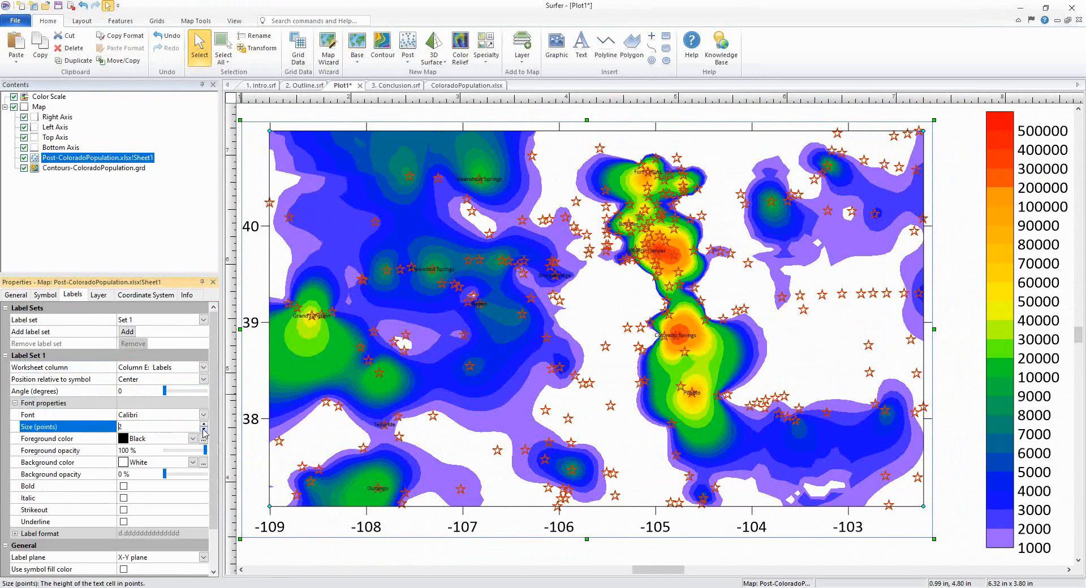
click(204, 424)
click(204, 424)
click(204, 424)
click(204, 424)
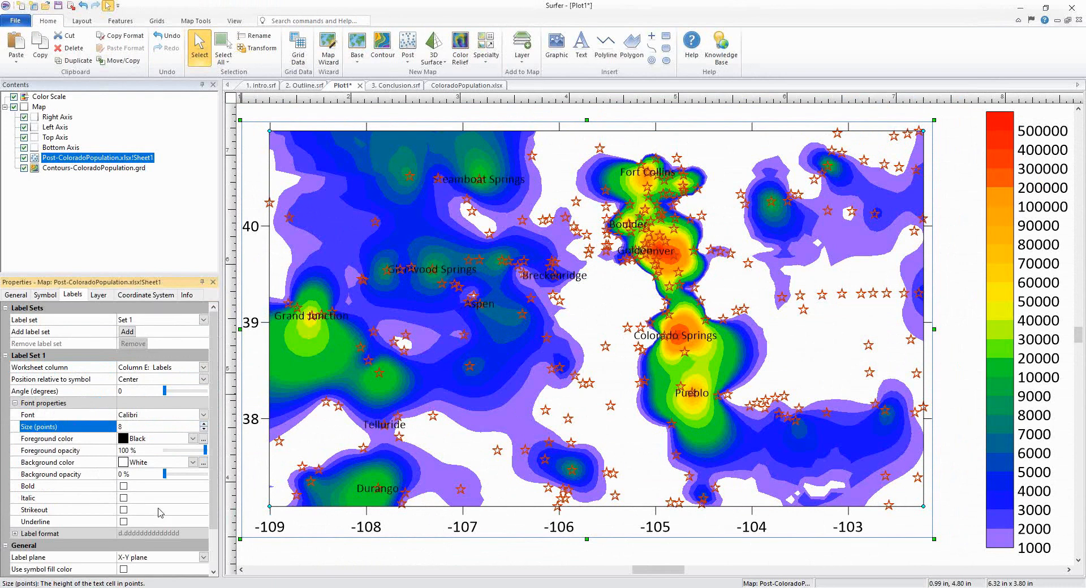
Try Brick Red as the foreground color of the post labels, then set it to Dark Red.
click(147, 440)
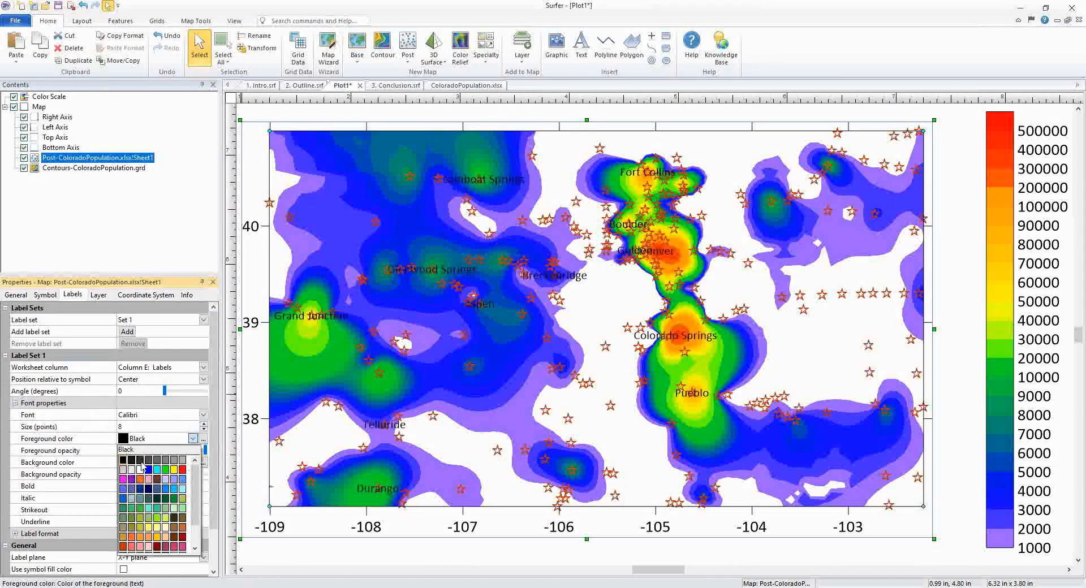
click(124, 547)
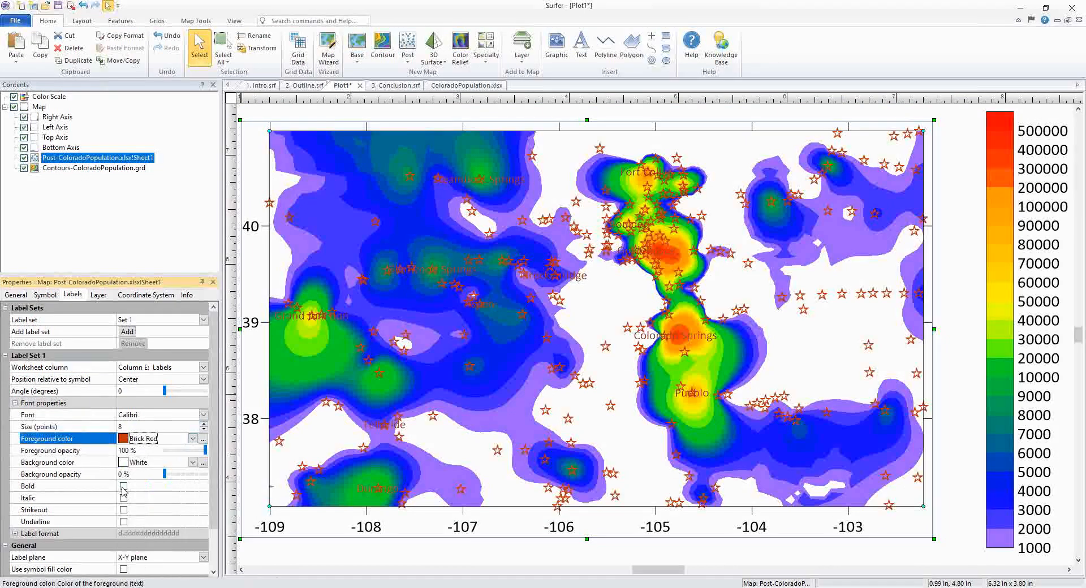
click(163, 441)
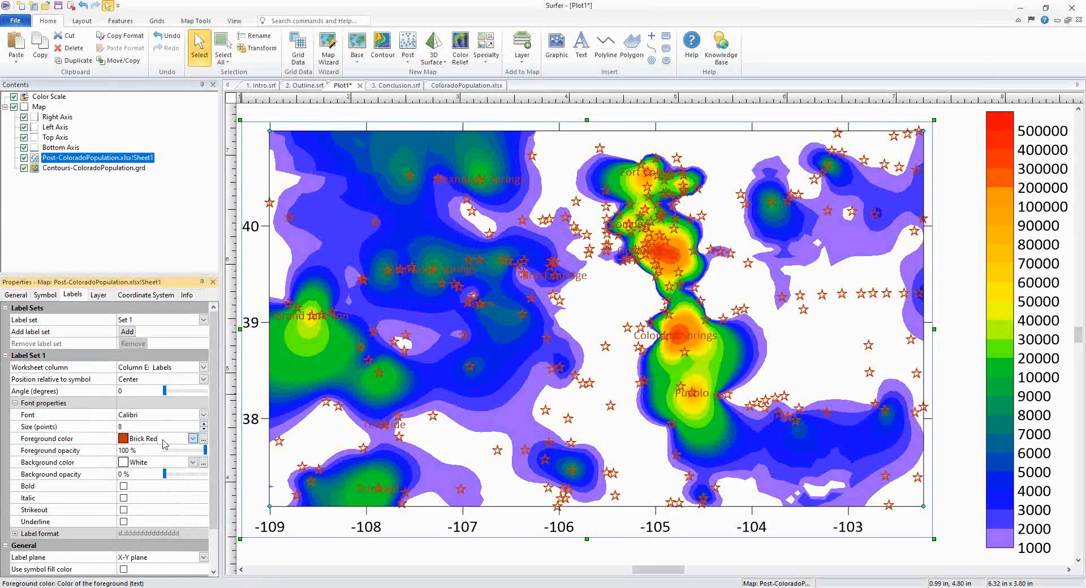
click(161, 533)
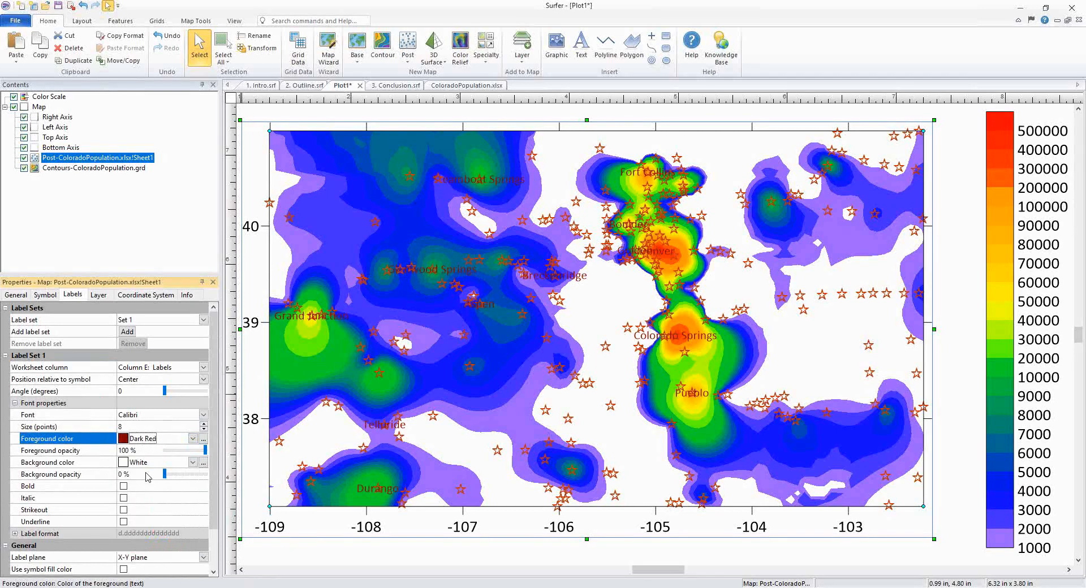
Give the post labels a 10% Black background color with 69 % background opacity.
scroll(161, 487, down, 1)
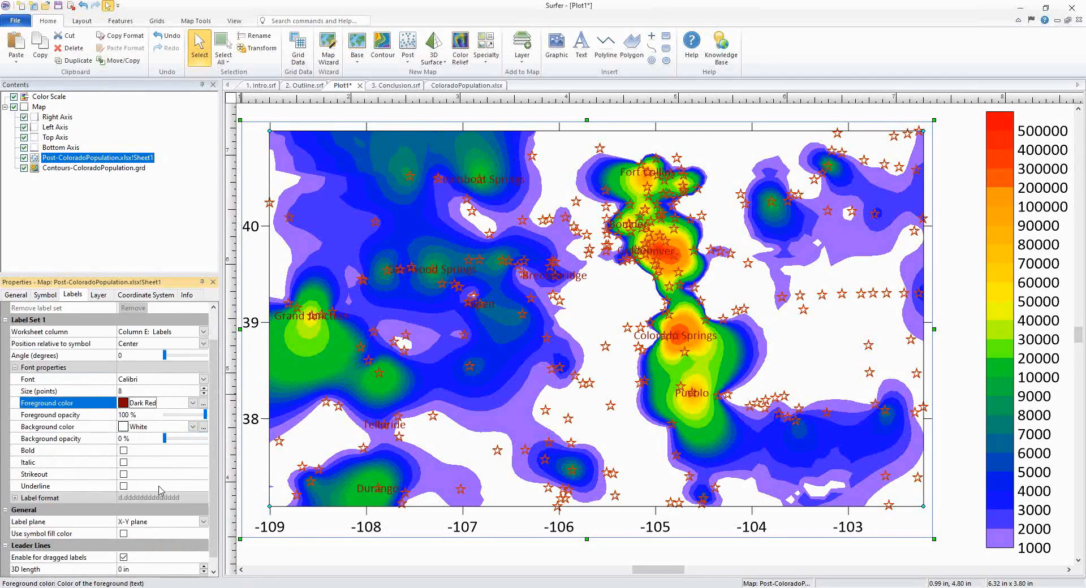
click(152, 431)
click(152, 431)
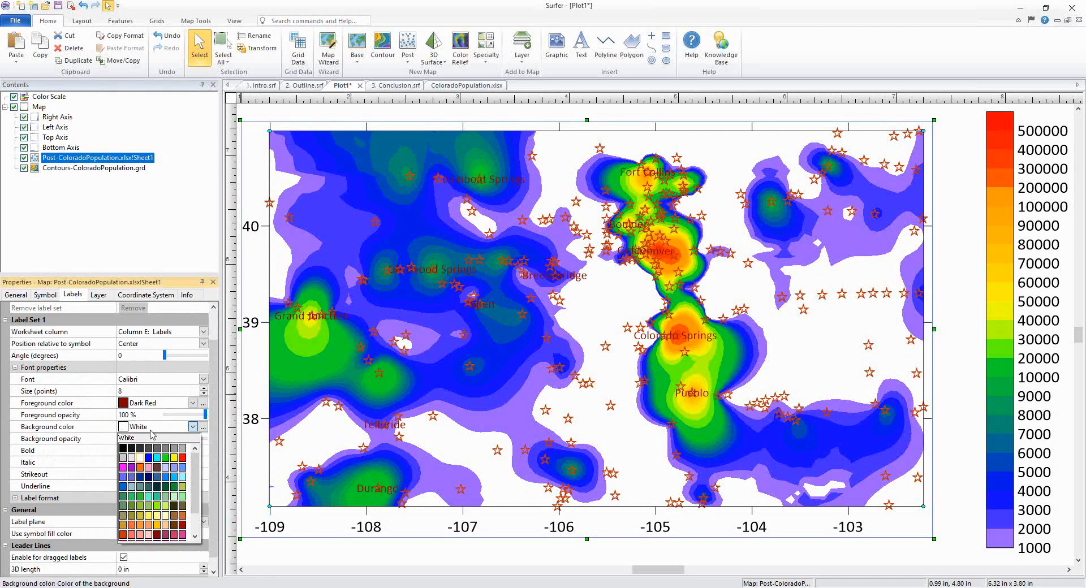
click(133, 454)
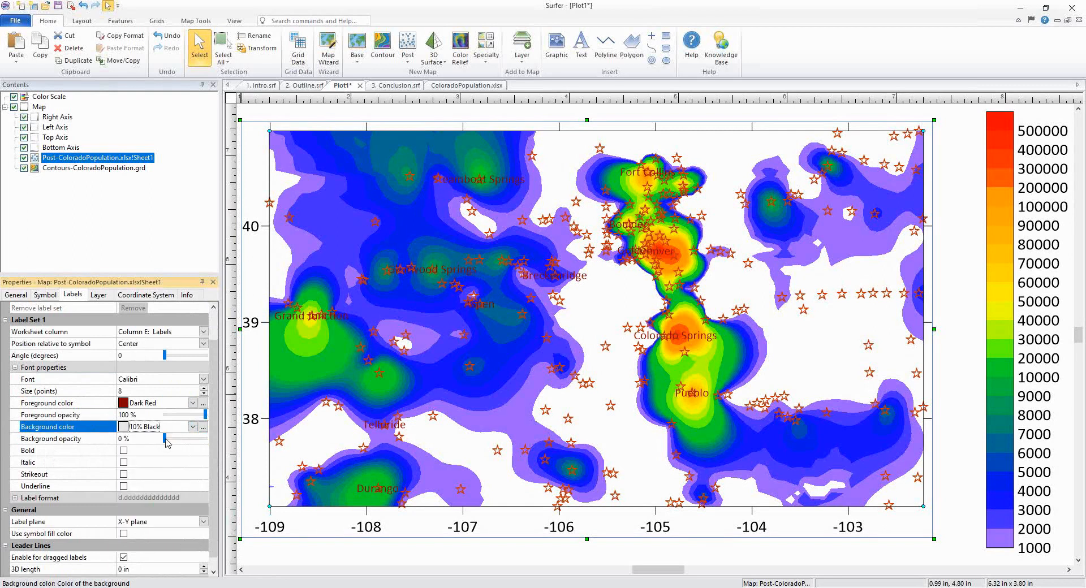
drag(165, 439, 195, 444)
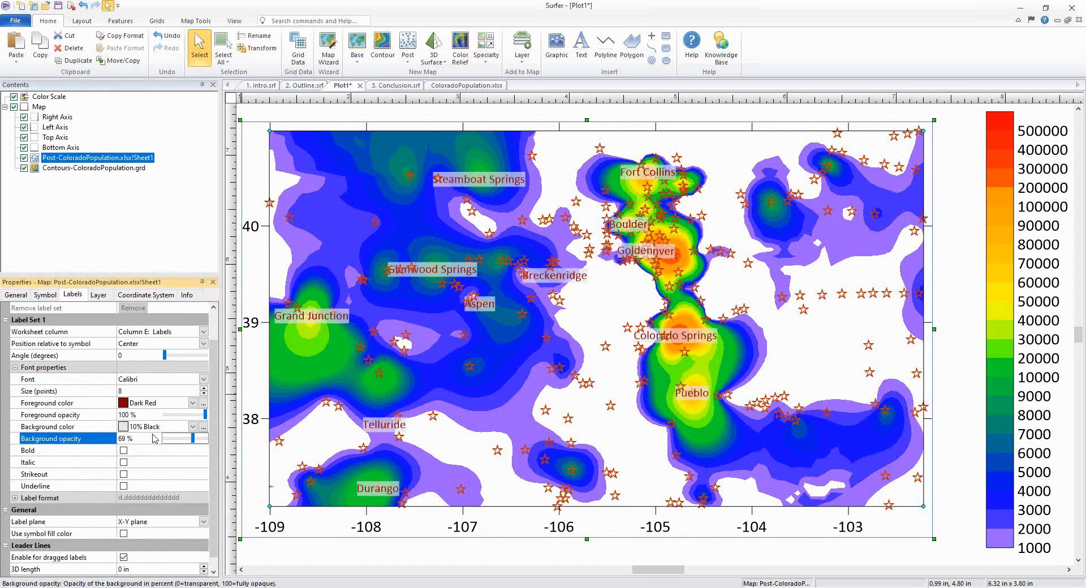
Start editing the layer labels and move the Steamboat Springs and Glenwood Springs labels up and slightly west of their symbols.
scroll(163, 434, down, 1)
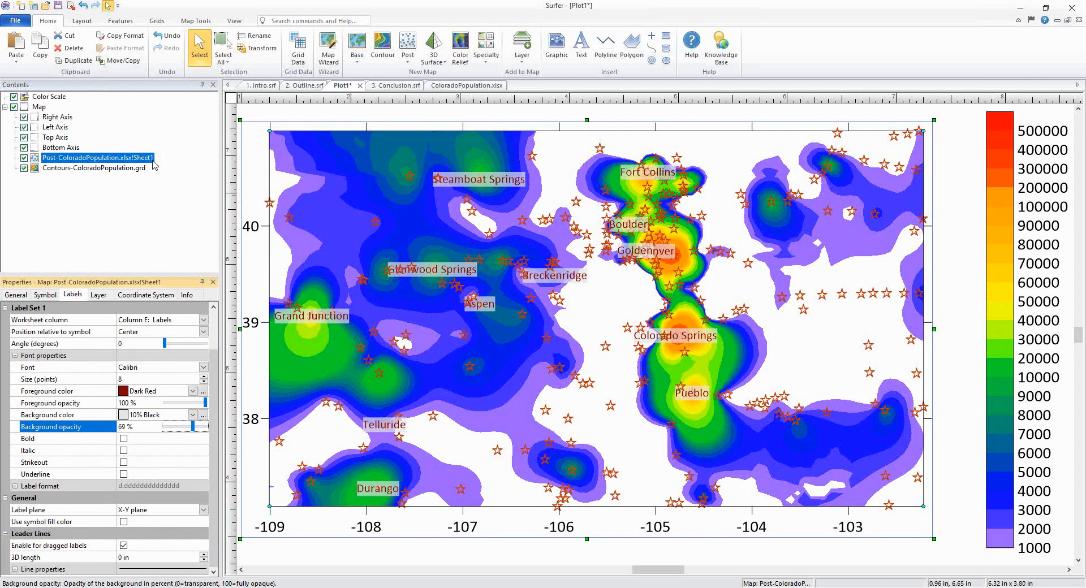
click(208, 22)
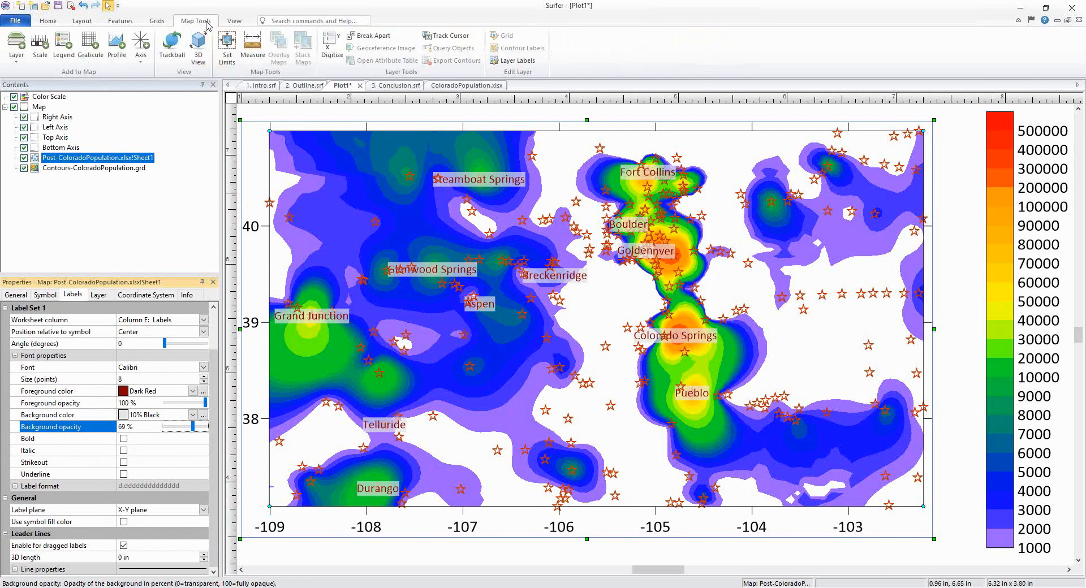
click(530, 65)
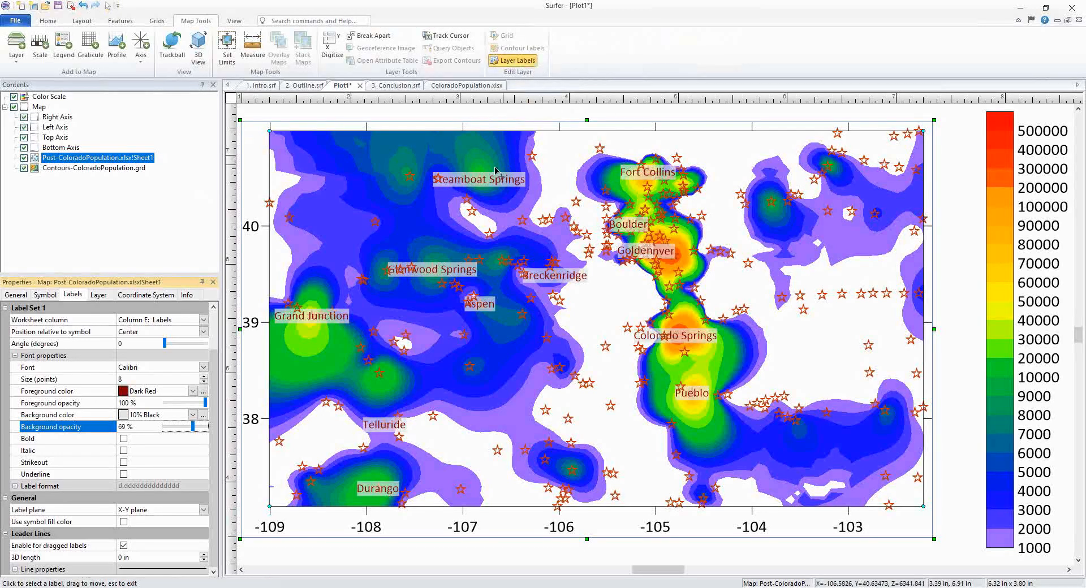
drag(482, 184, 479, 158)
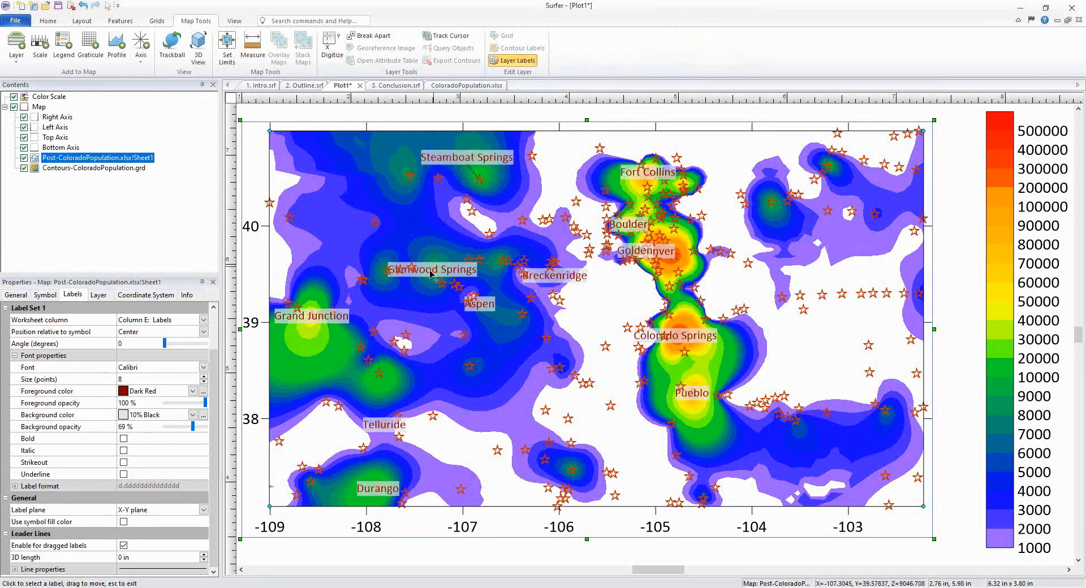
drag(434, 271, 422, 253)
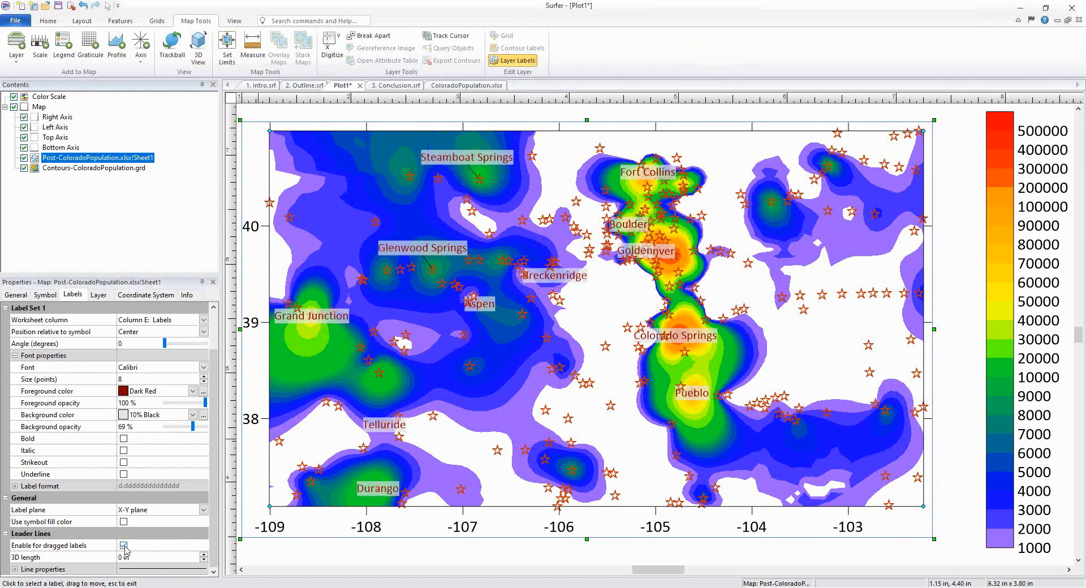
Move the Aspen and Grand Junction labels below their symbols and the Telluride and Durango labels above theirs.
drag(478, 307, 472, 330)
drag(298, 321, 301, 340)
drag(388, 426, 376, 396)
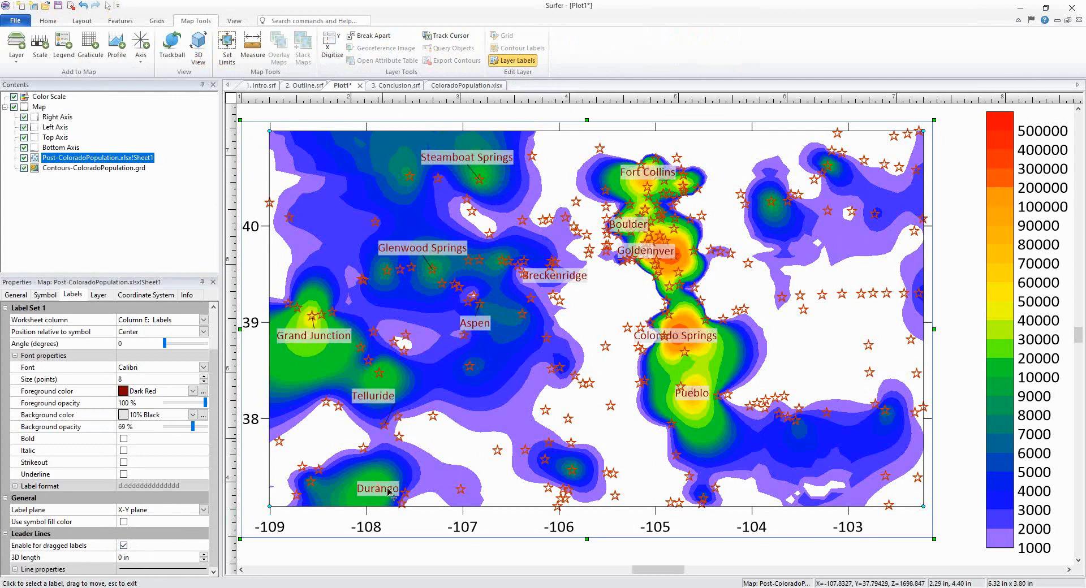
drag(378, 488, 369, 468)
Move the Pueblo label below its symbol, the Colorado Springs label east of its symbol, and the Golden label southwest into the white area.
drag(693, 391, 687, 418)
drag(688, 341, 752, 363)
drag(641, 259, 627, 285)
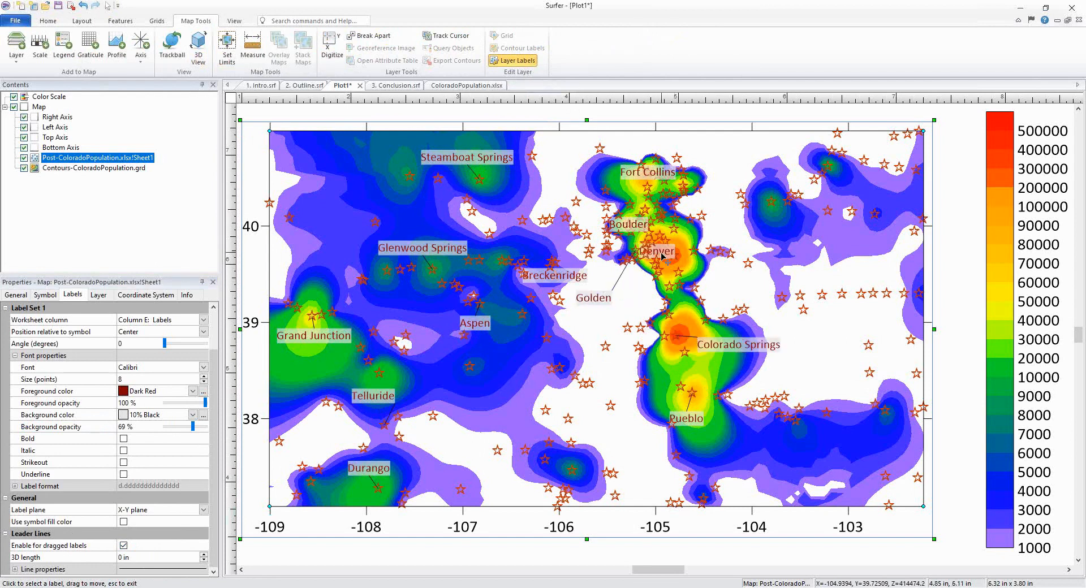
Move the Denver label south beside Golden, Fort Collins north of its symbol and Boulder west of its symbol, and finish label editing.
drag(657, 251, 634, 300)
drag(650, 171, 648, 139)
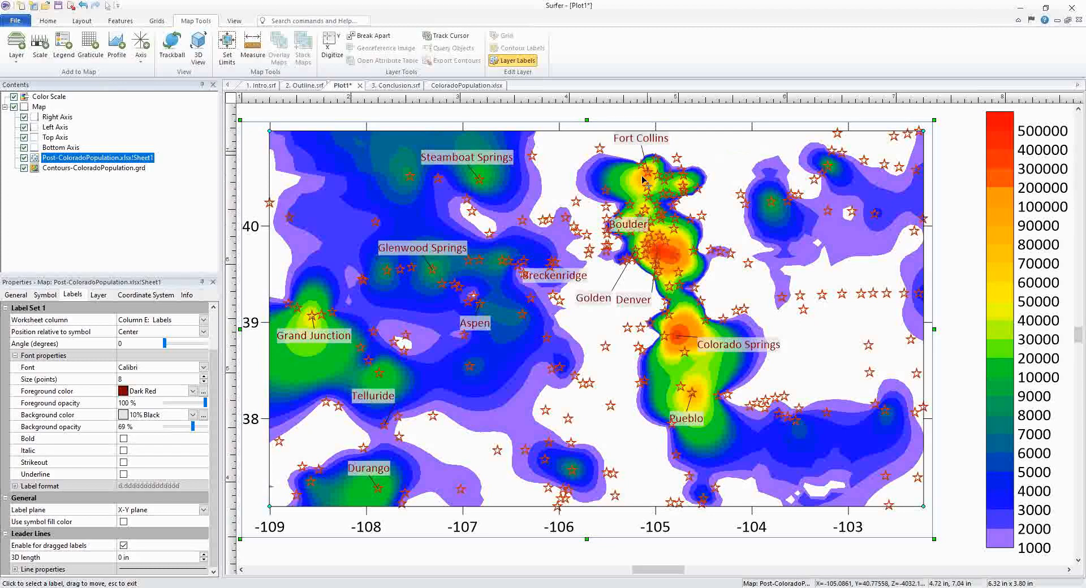
drag(629, 224, 597, 218)
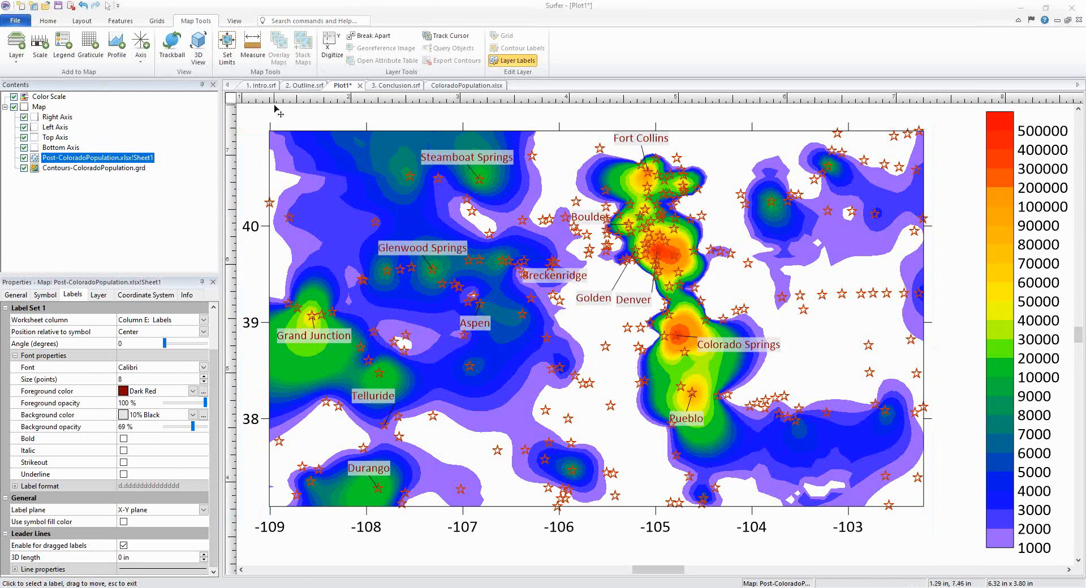
click(323, 119)
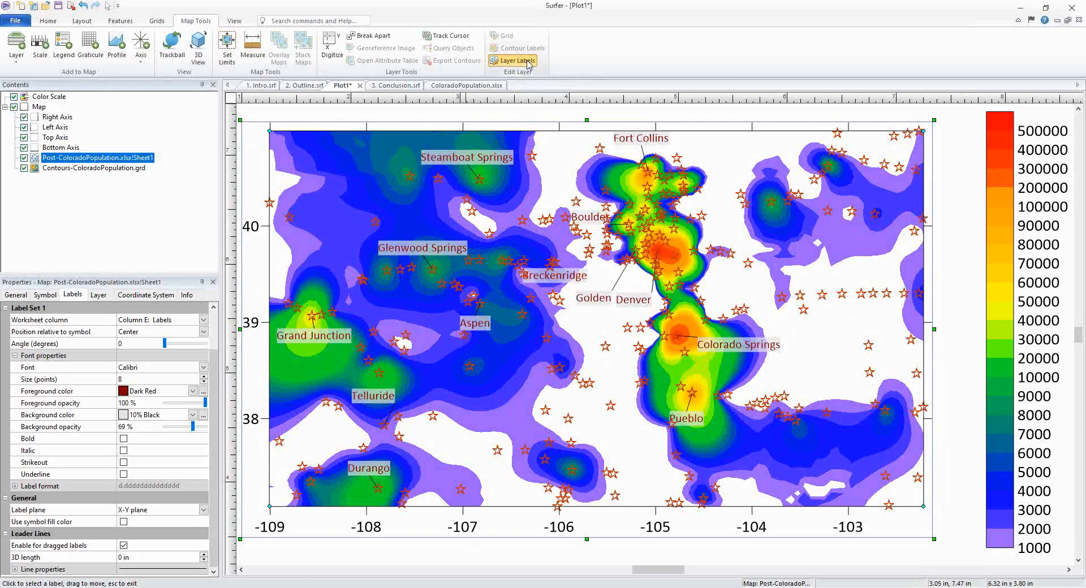
key(Escape)
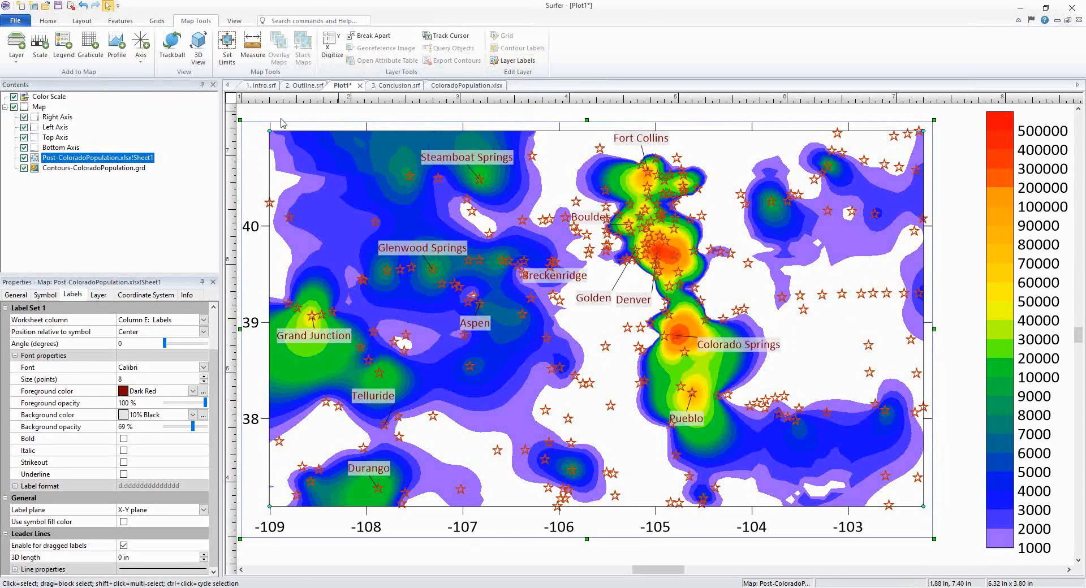
Open the whole map in a 3D view and tilt it to an oblique angle showing the population peaks.
click(39, 107)
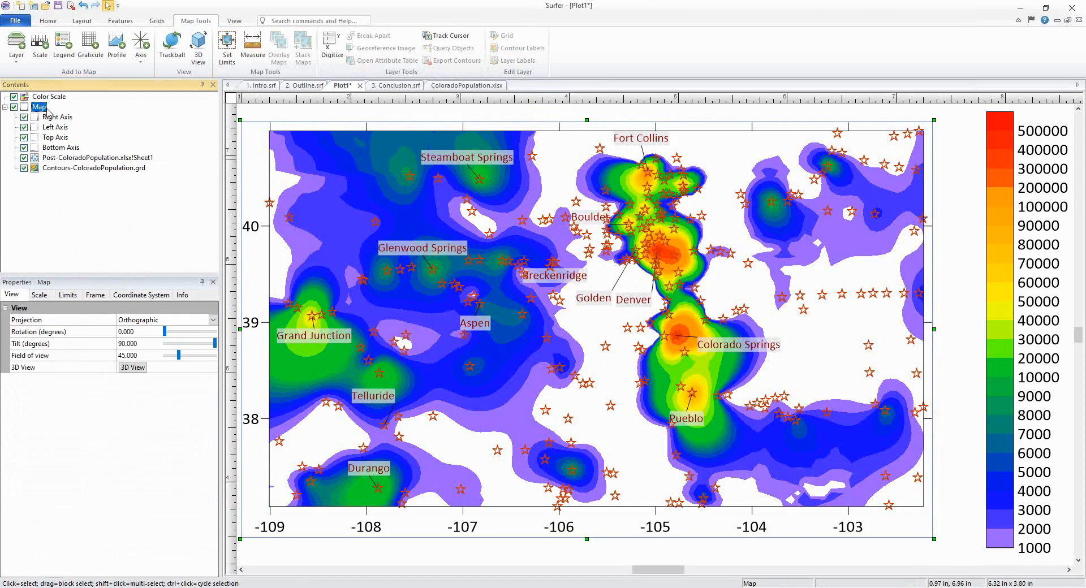
click(19, 295)
click(136, 368)
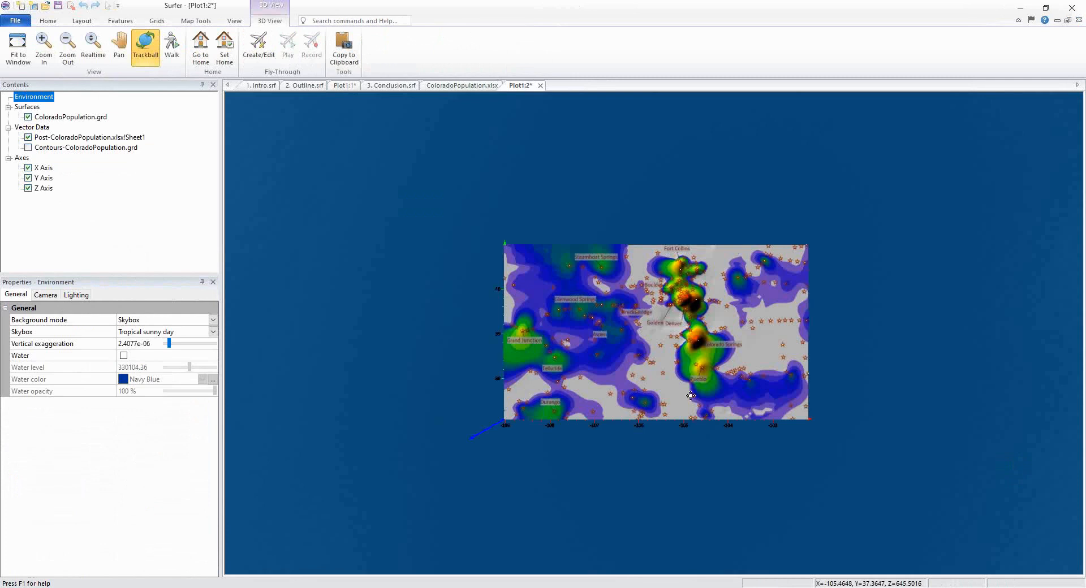
scroll(664, 353, up, 1)
scroll(664, 353, up, 3)
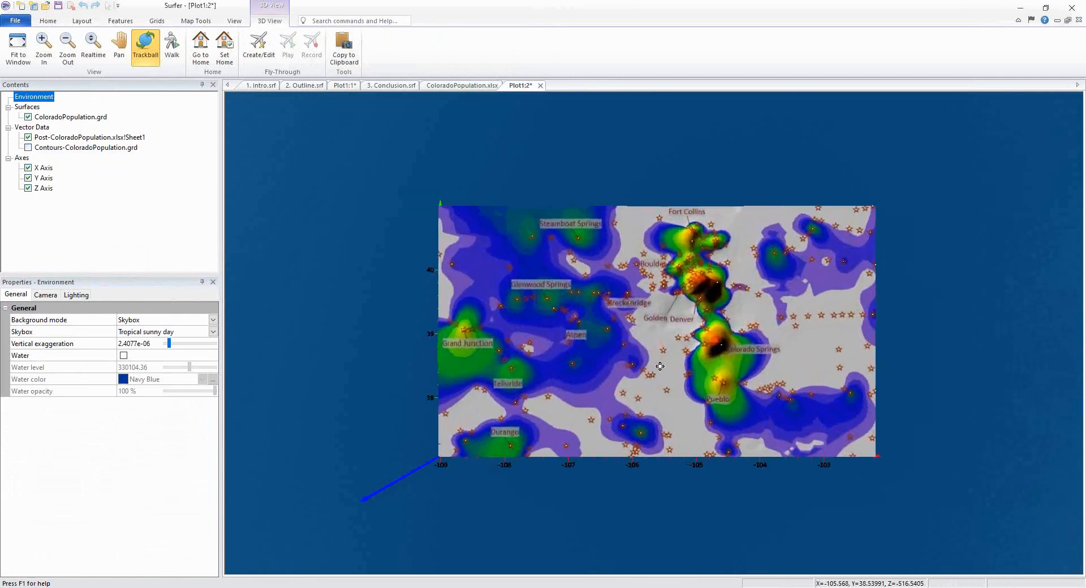
scroll(580, 447, up, 1)
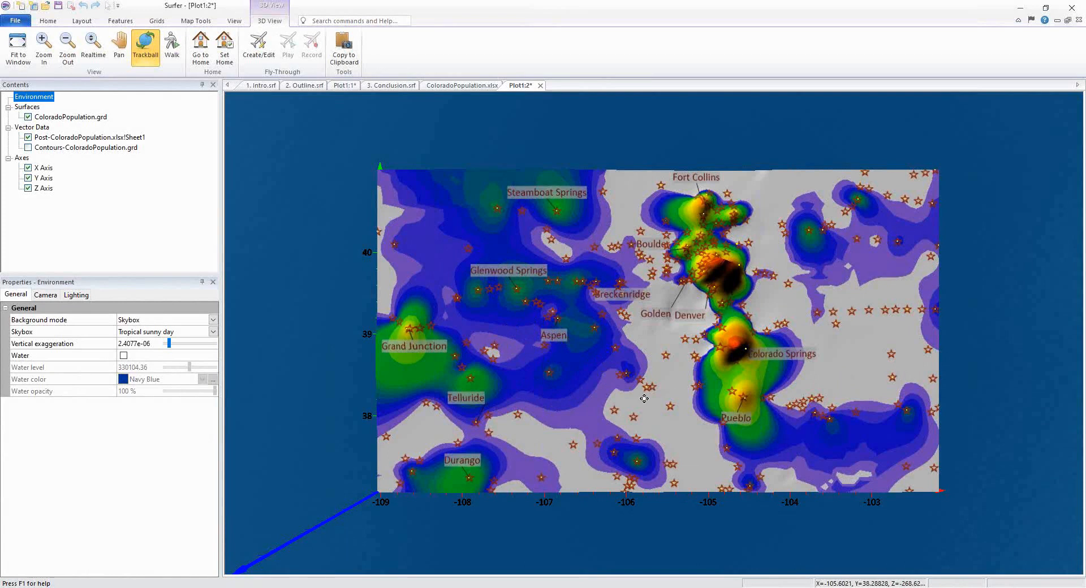
drag(686, 474, 482, 396)
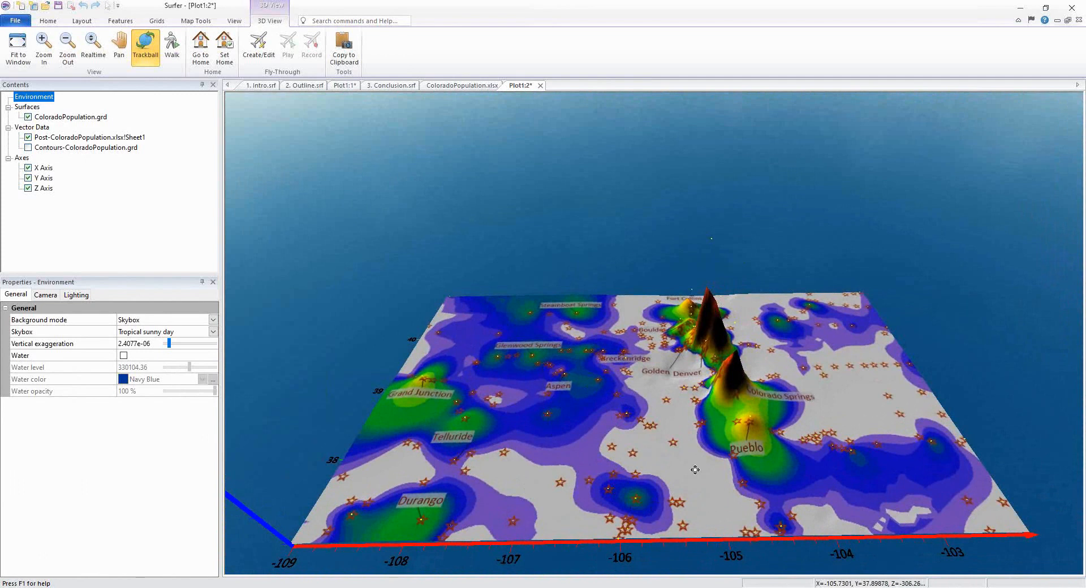
mouse_move(675, 487)
mouse_down()
mouse_move(688, 468)
mouse_move(673, 469)
mouse_up()
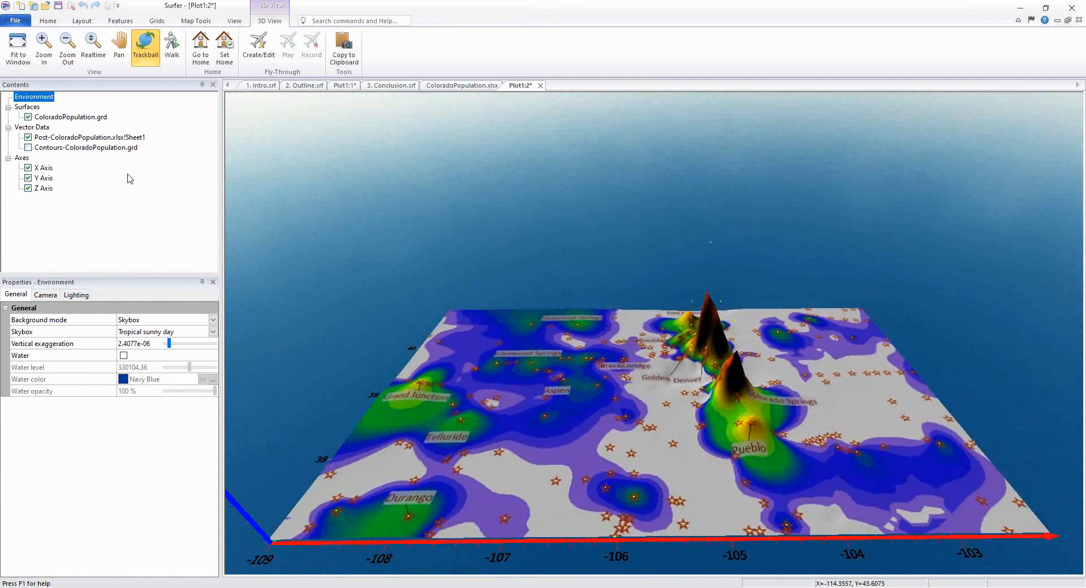
Set the 3D post layer's symbol to Cube with a fixed size of 0.1573034.
click(108, 138)
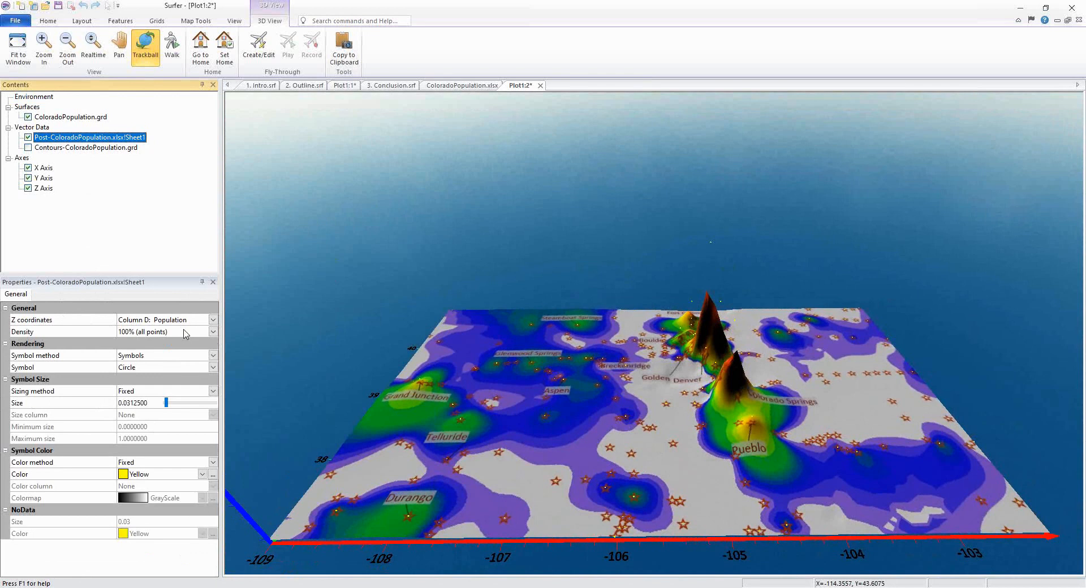
click(167, 356)
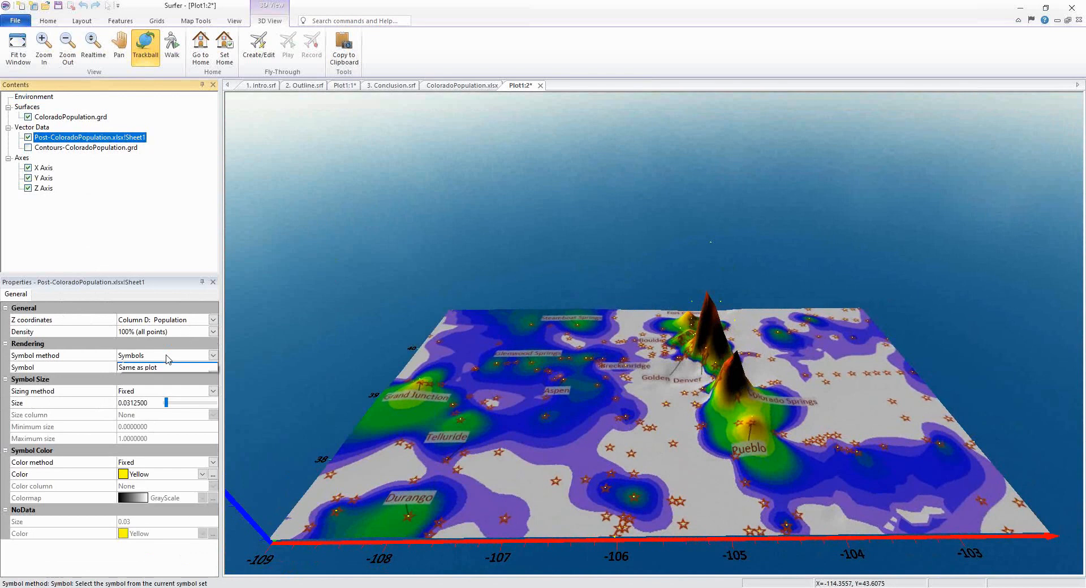
click(115, 354)
click(154, 368)
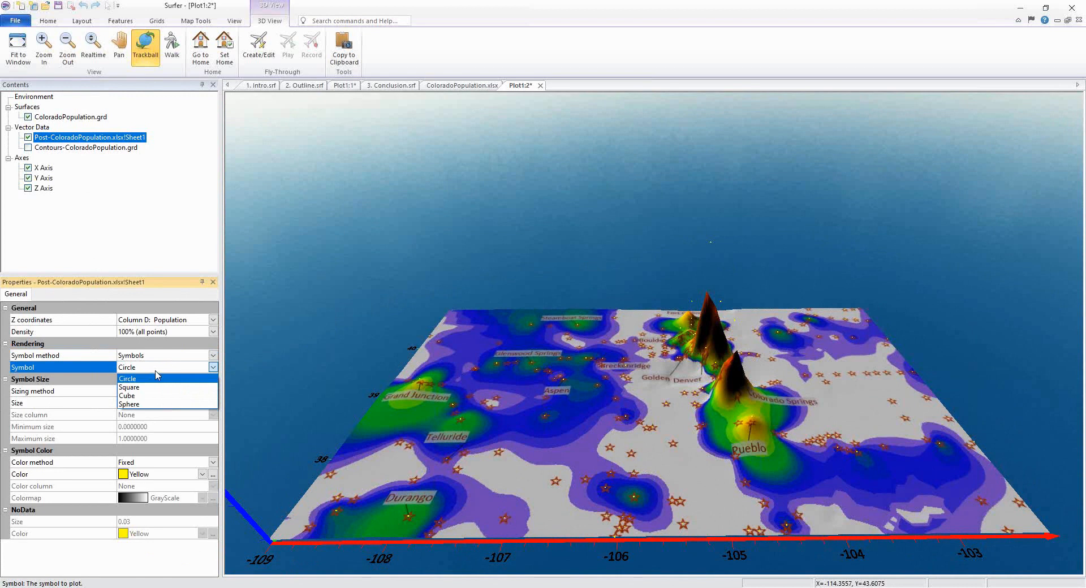
click(159, 370)
click(159, 370)
click(158, 395)
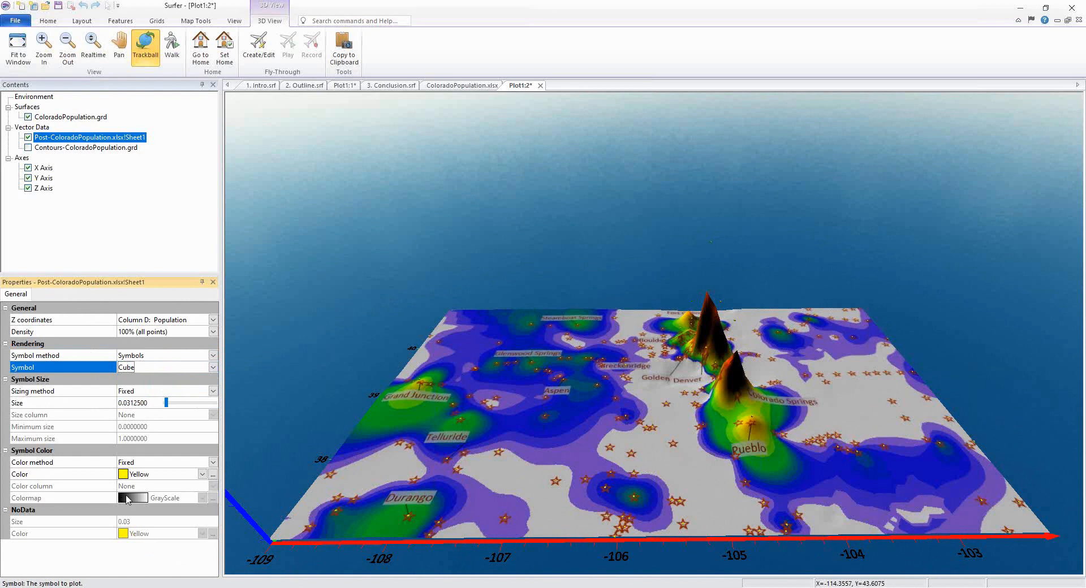
drag(167, 406, 172, 405)
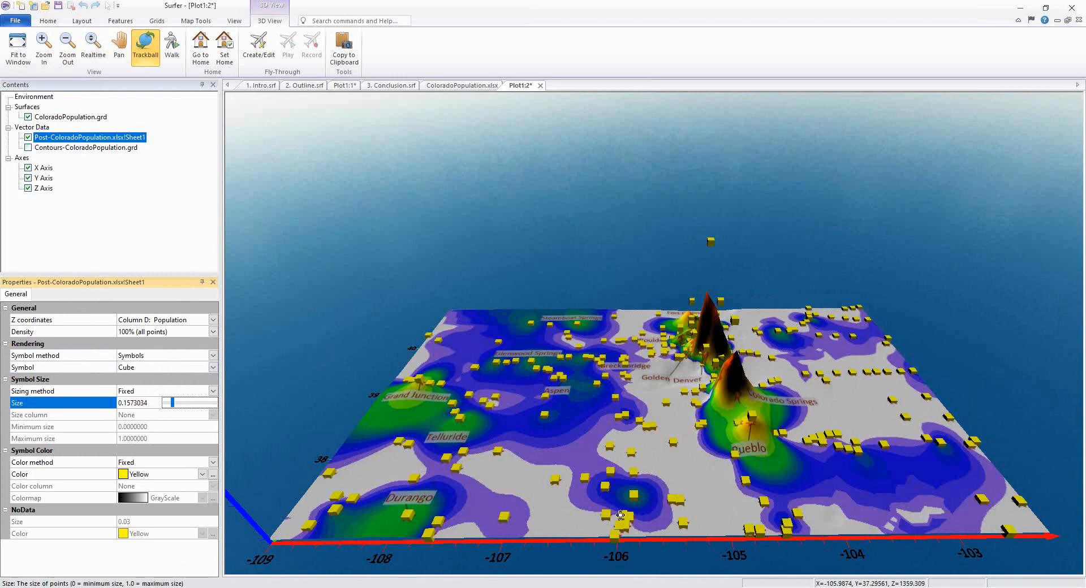
drag(362, 411, 361, 390)
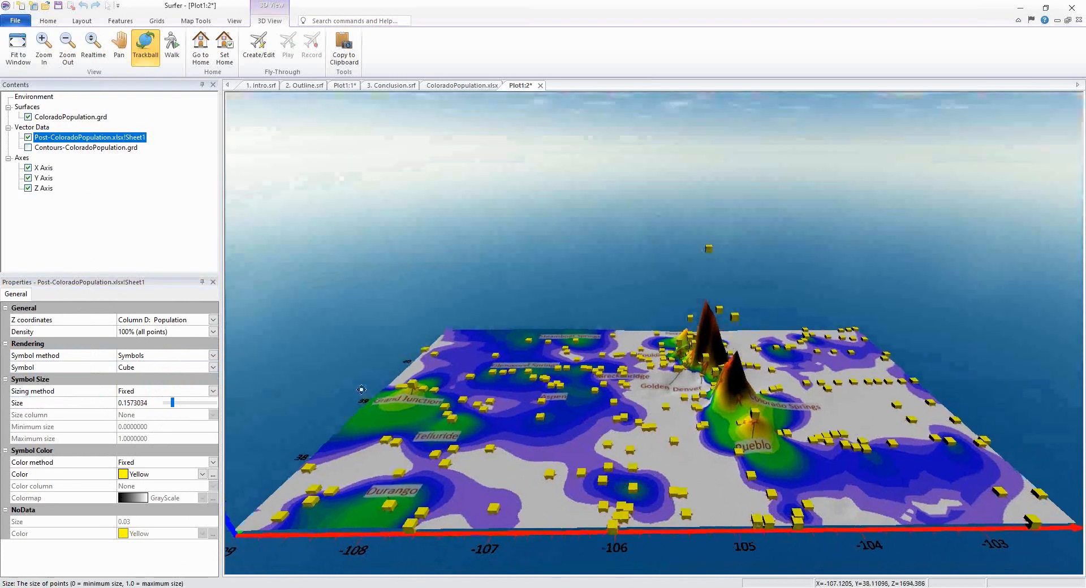
Try the Same as plot color method on the post cubes, then restore the Fixed method with yellow.
click(135, 391)
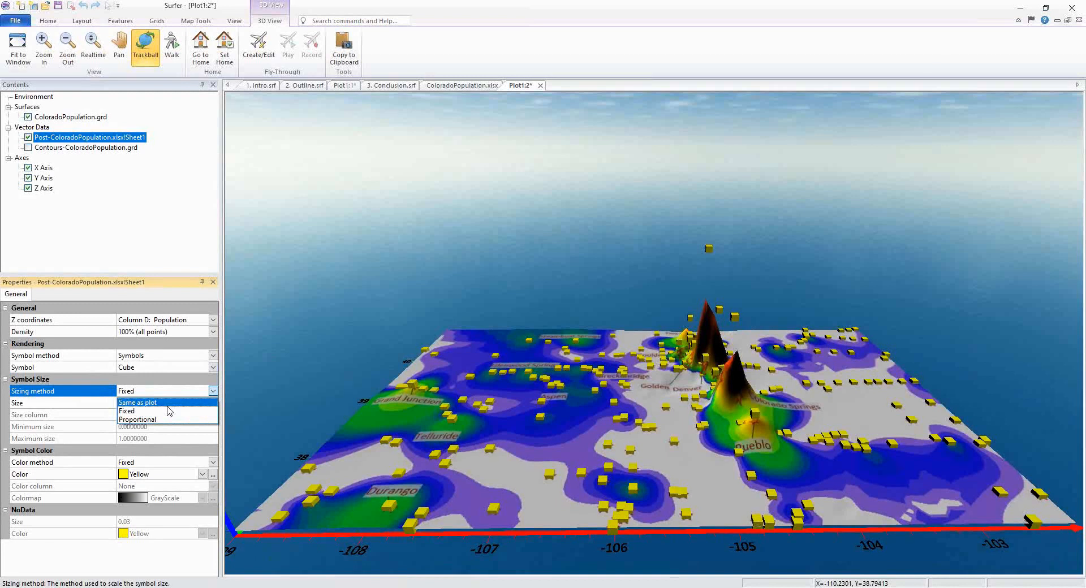
click(132, 452)
click(178, 466)
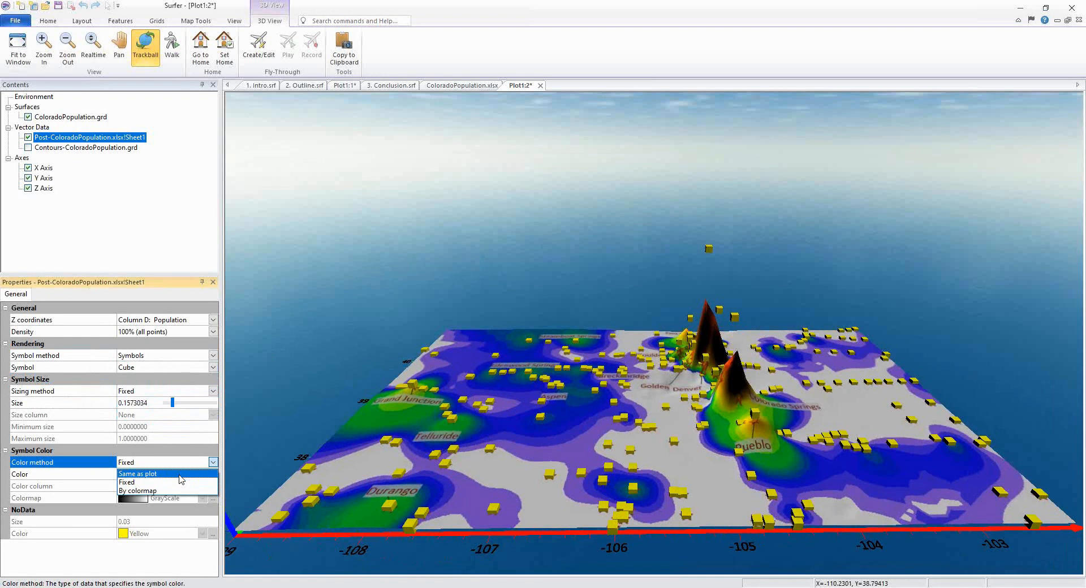
click(180, 475)
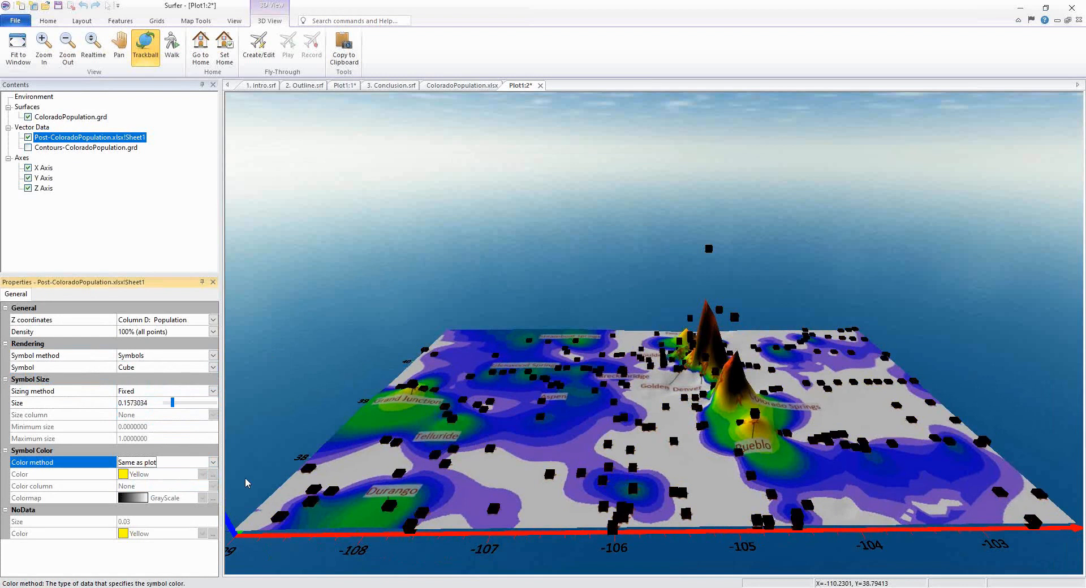
drag(608, 501, 599, 448)
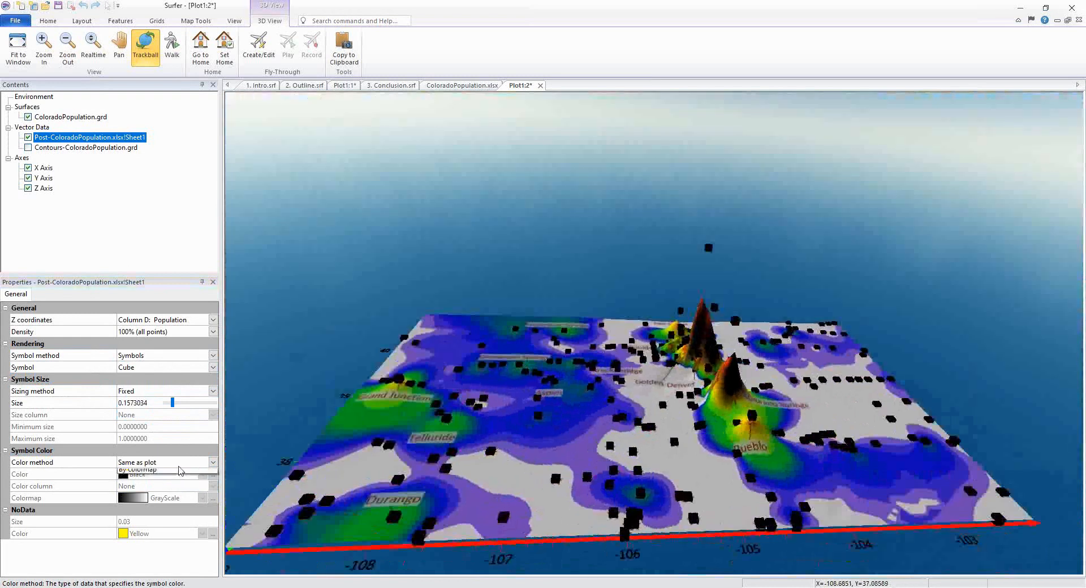
click(170, 463)
click(165, 482)
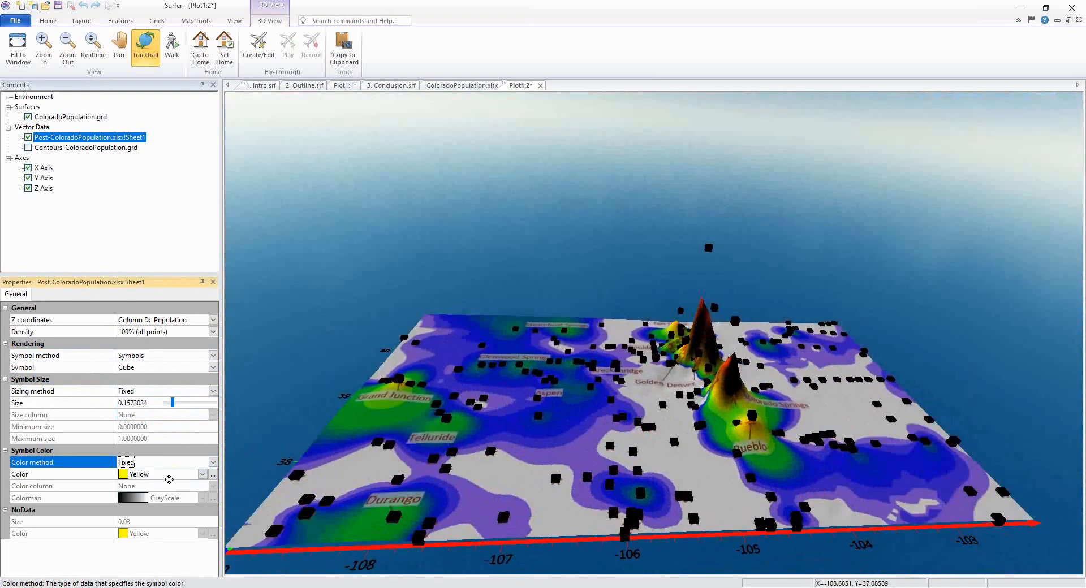
drag(608, 504, 288, 369)
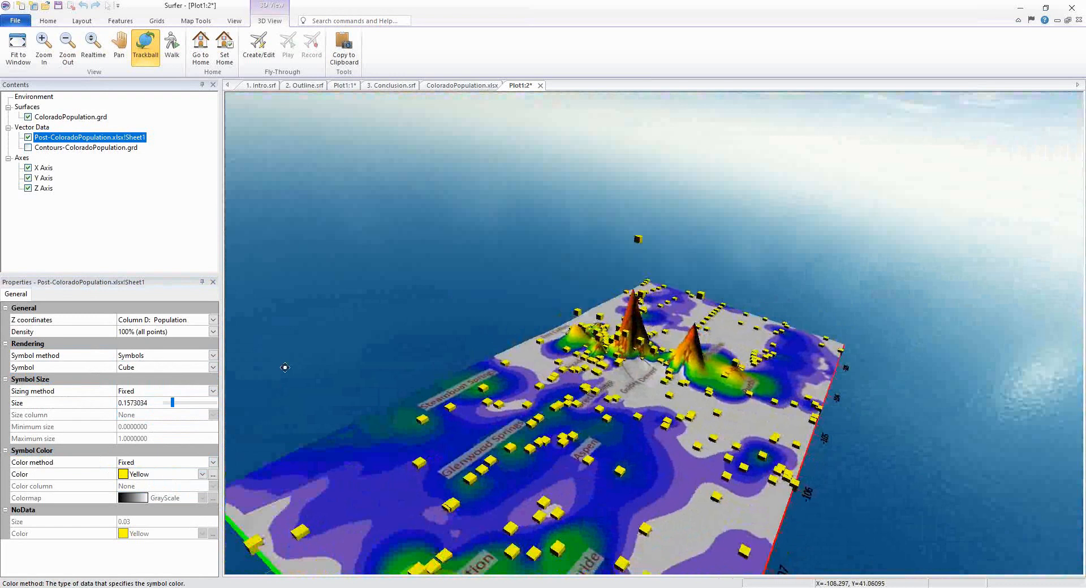
drag(521, 464, 305, 400)
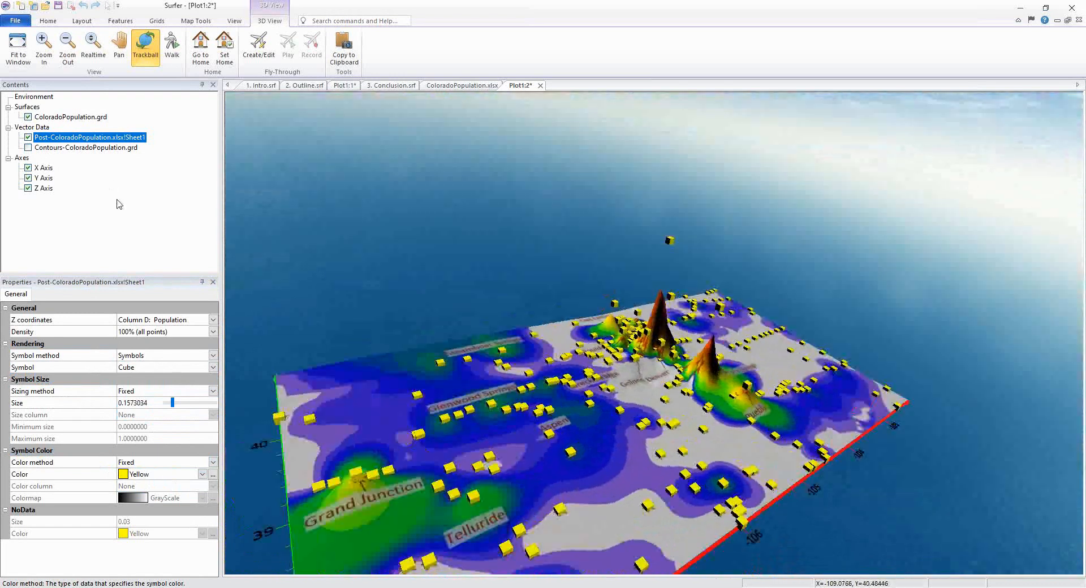
Hide the post layer texture on the ColoradoPopulation.grd surface, keeping the contours texture displayed.
click(101, 119)
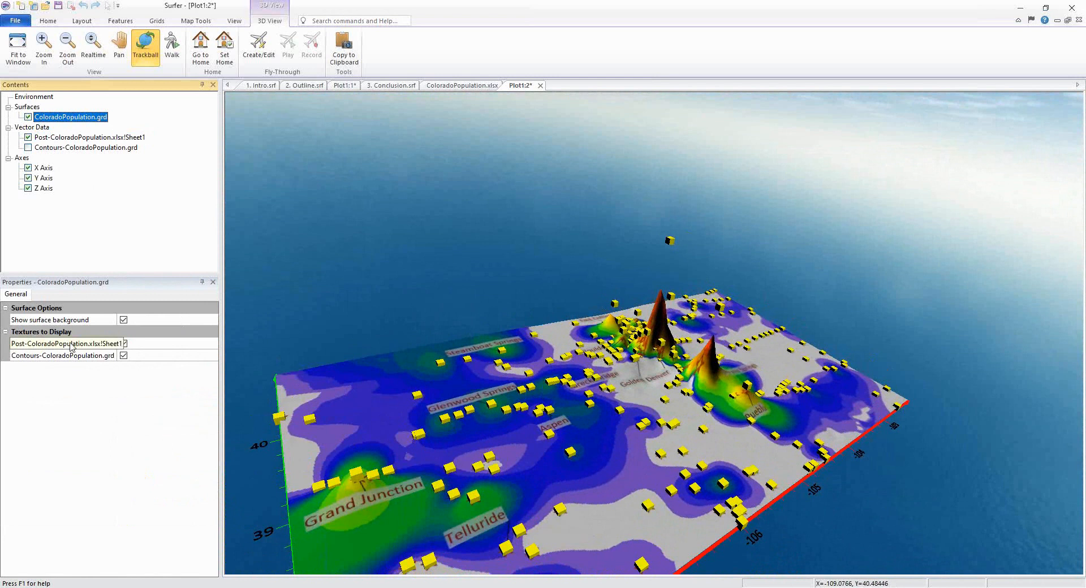
click(124, 344)
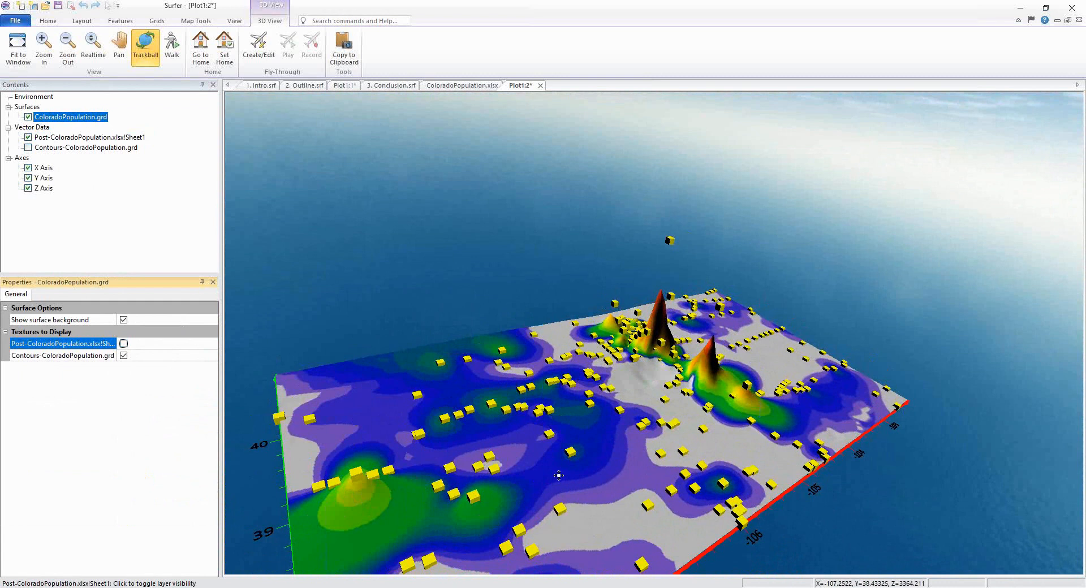
drag(555, 474, 343, 420)
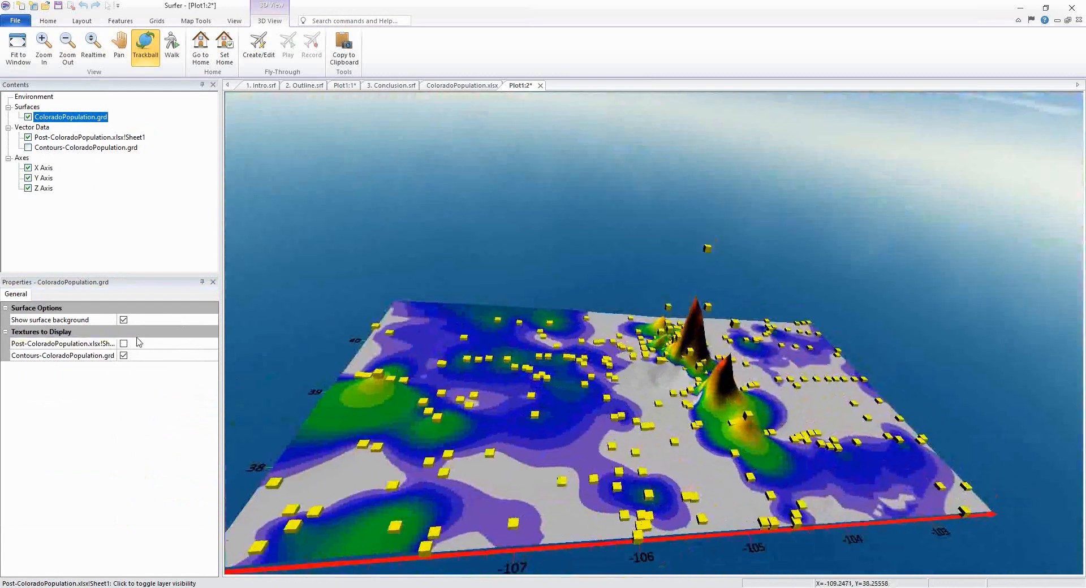
Try None as the post layer's Z coordinates and restore Column D: Population.
click(90, 138)
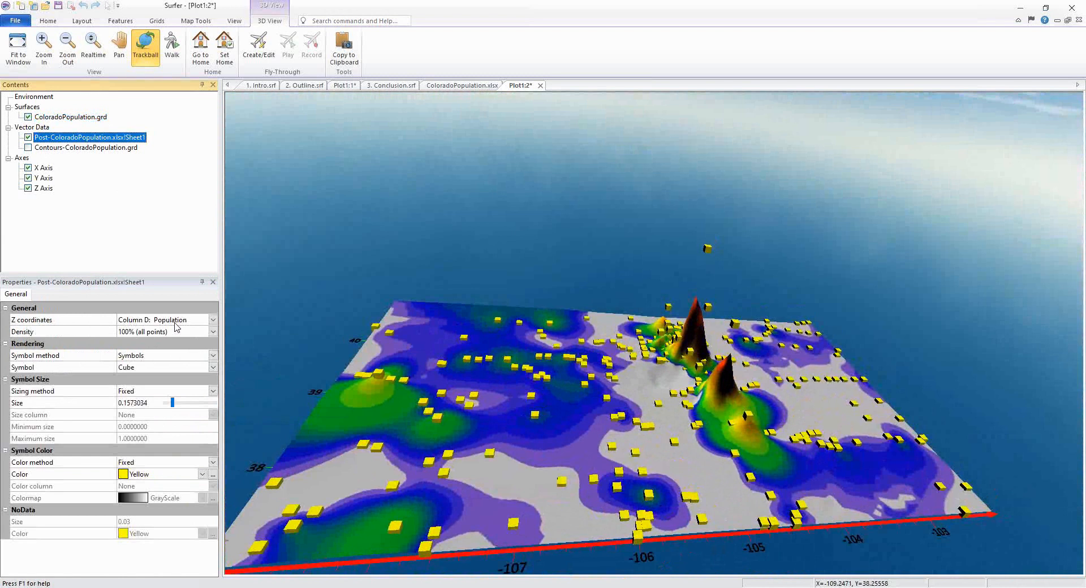
click(175, 320)
click(171, 382)
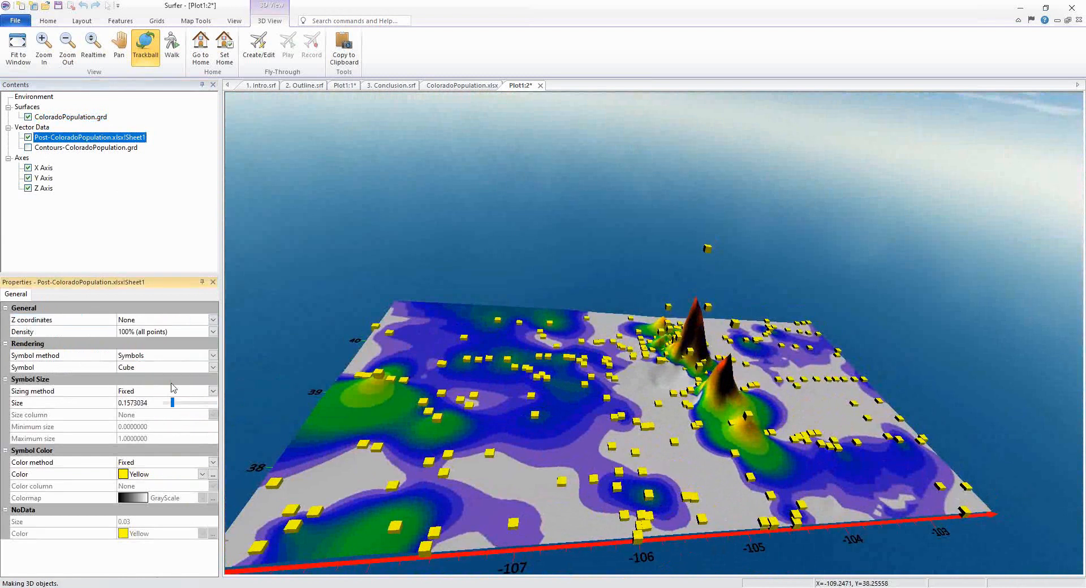
click(173, 320)
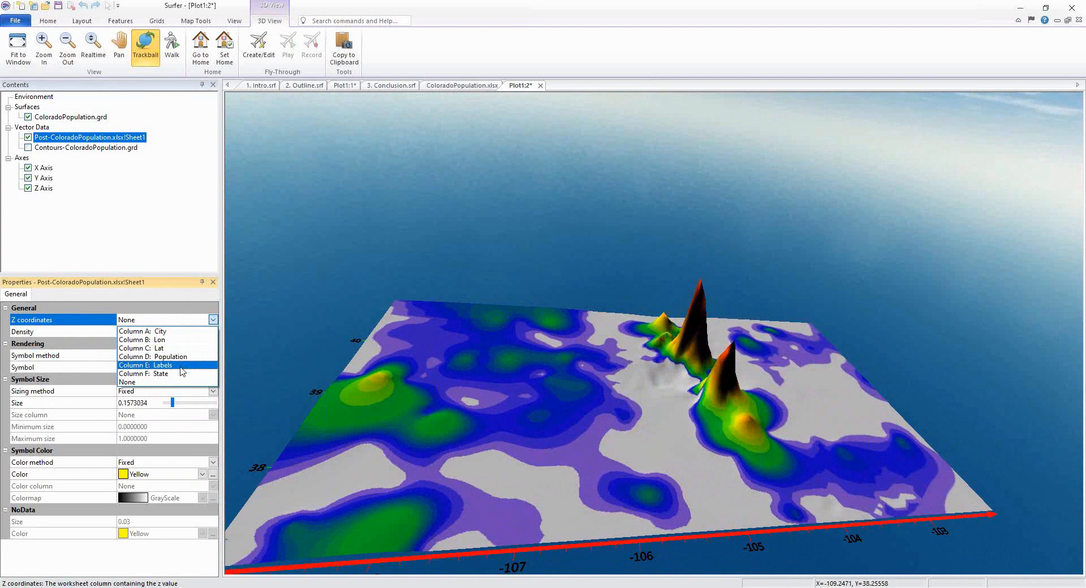
click(170, 356)
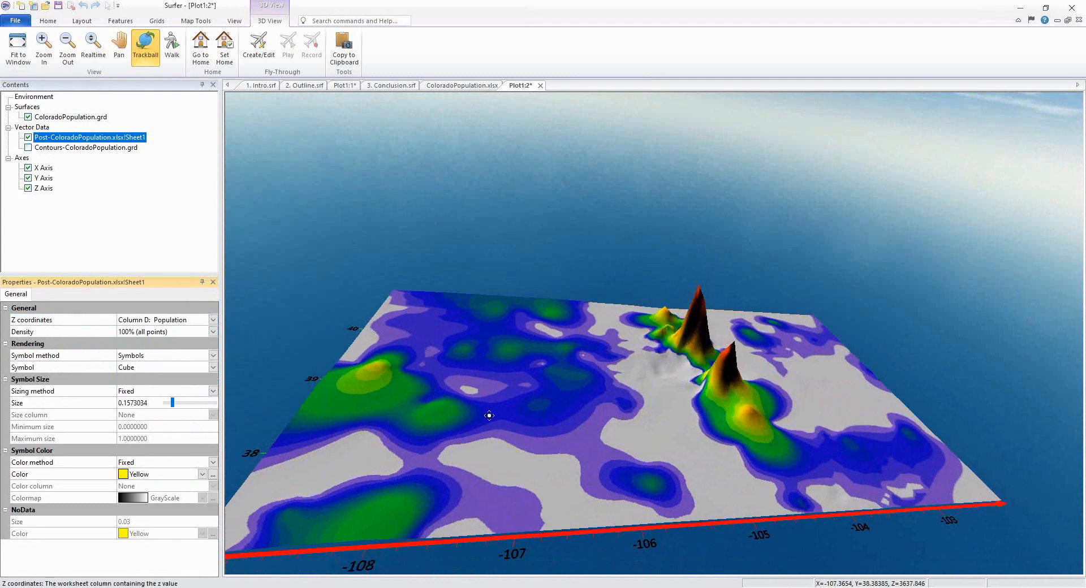
drag(601, 455, 586, 419)
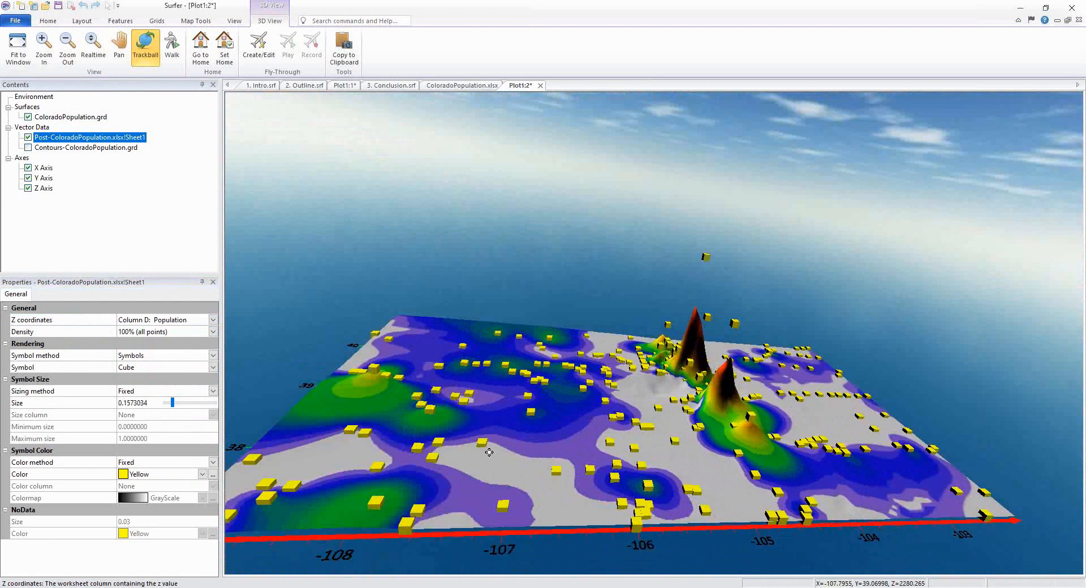
Hide the X and Y axes of the 3D view, keeping the Z axis displayed.
drag(549, 417, 594, 460)
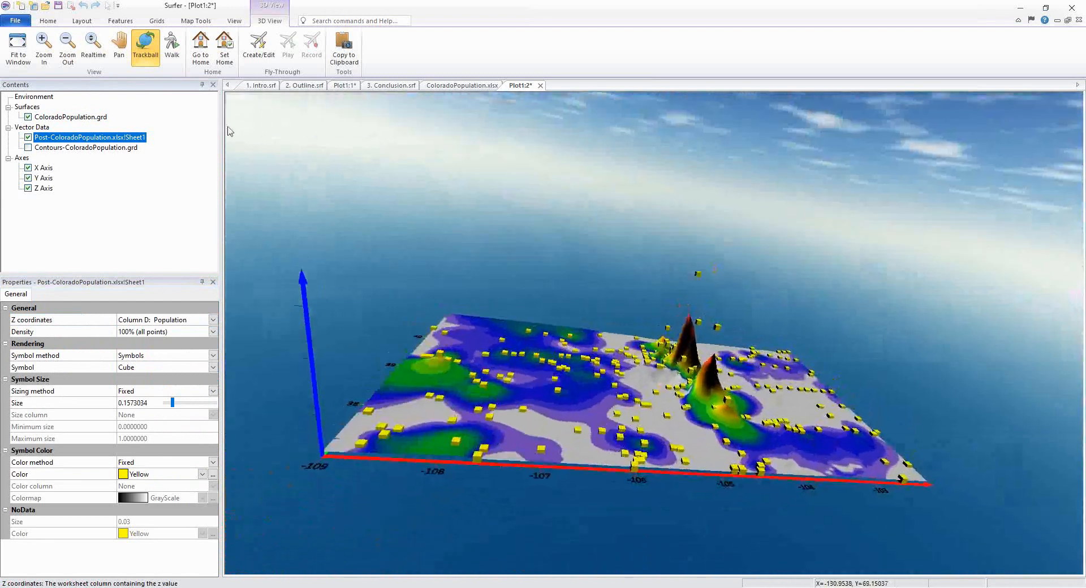
click(28, 167)
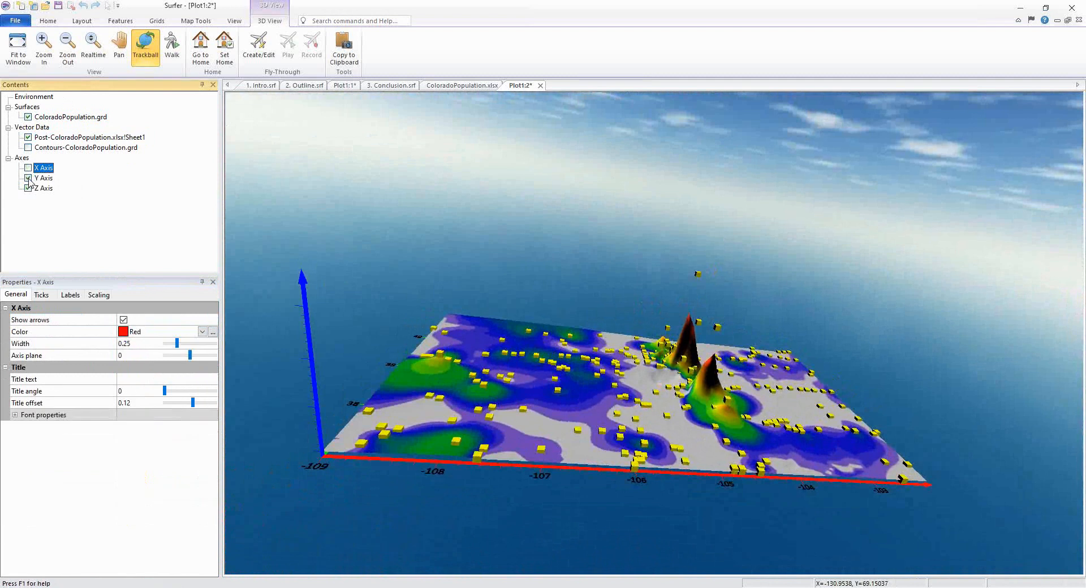
click(30, 178)
click(29, 178)
Show the labels along the Z axis and set their font size to 0.09375.
click(44, 188)
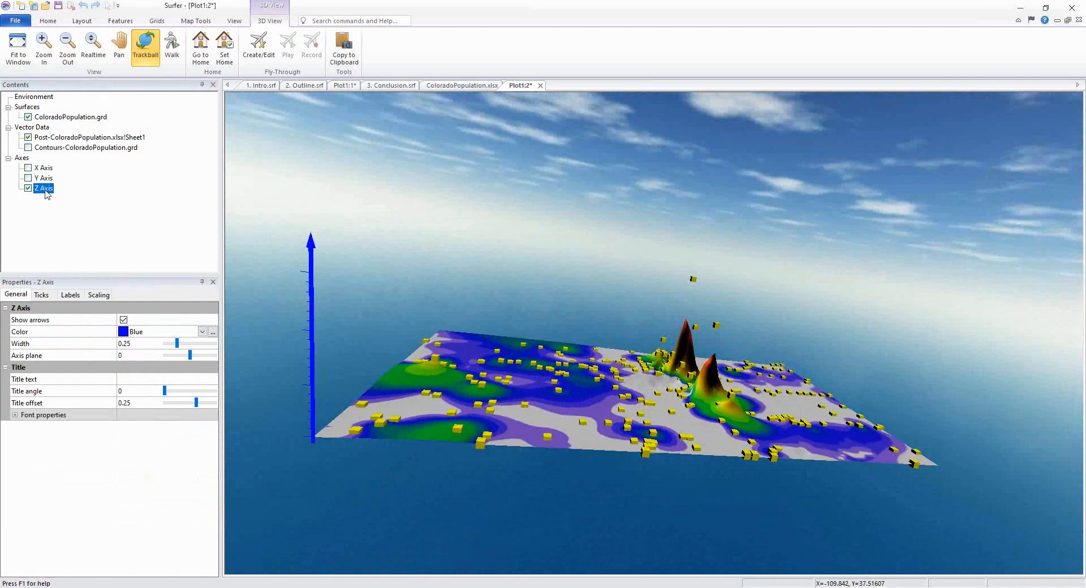
click(78, 295)
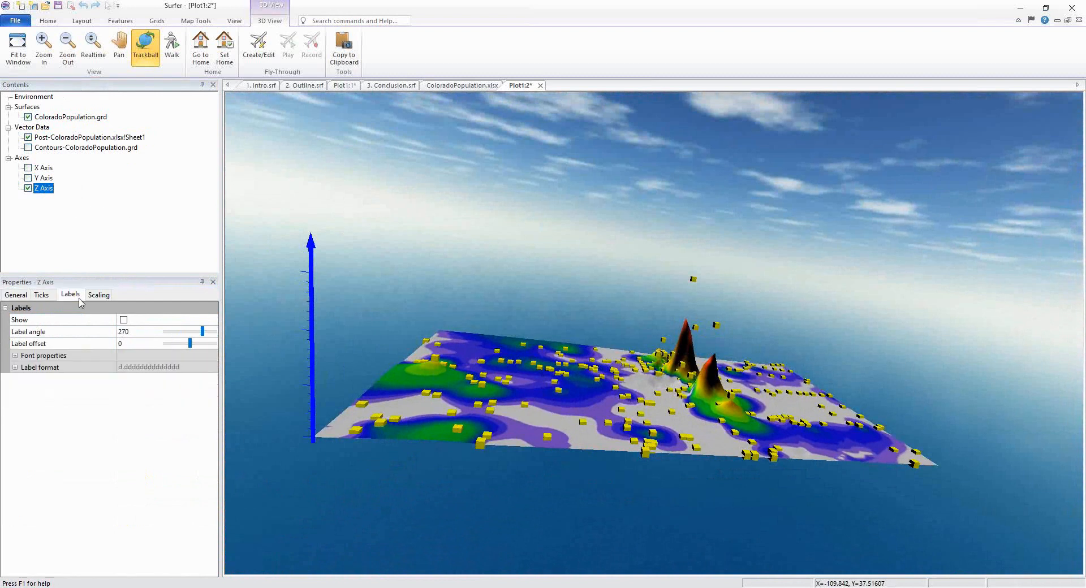
click(124, 320)
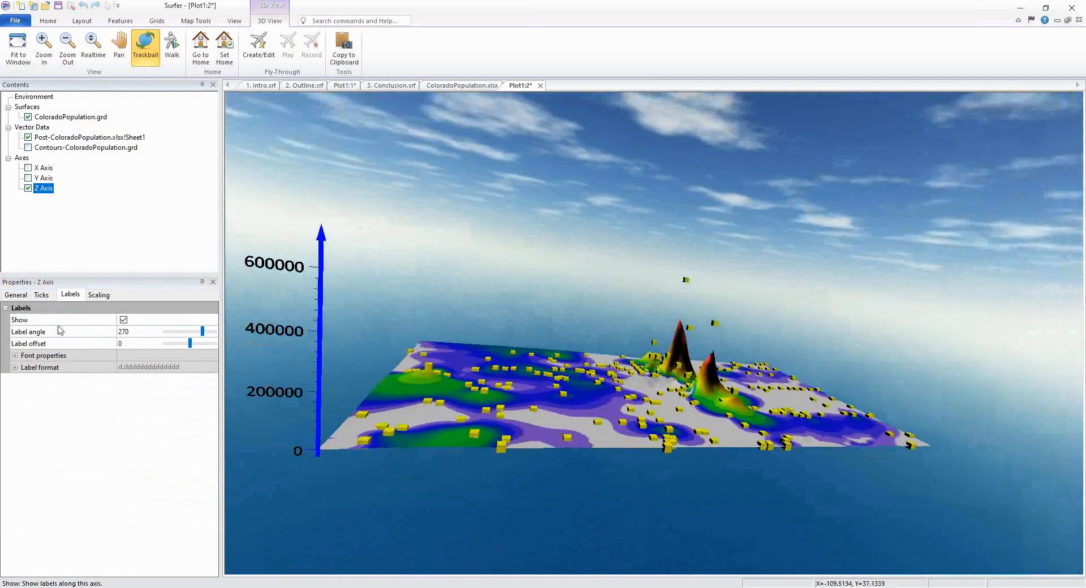
click(17, 355)
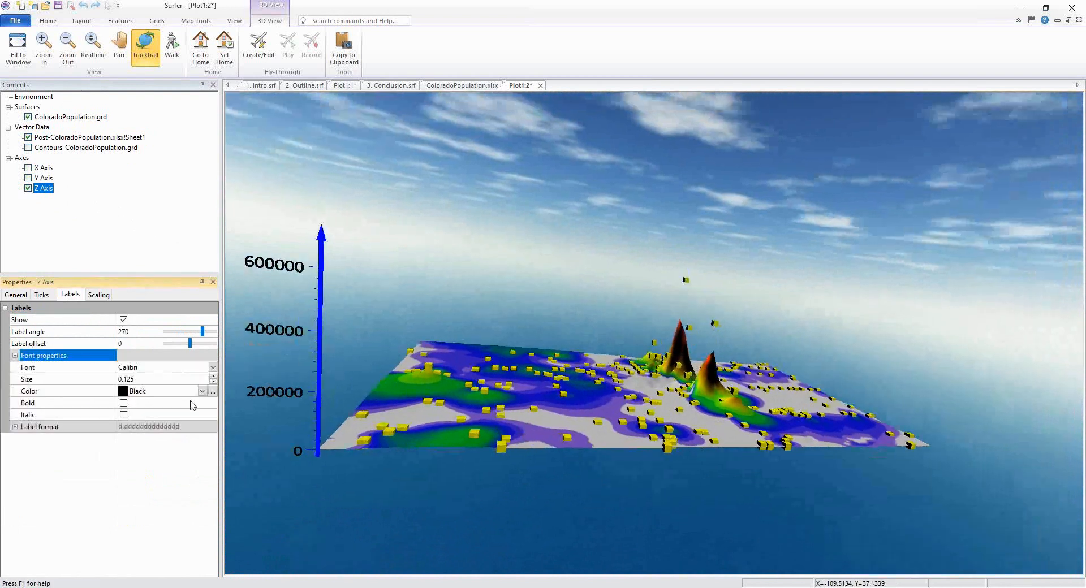
click(213, 383)
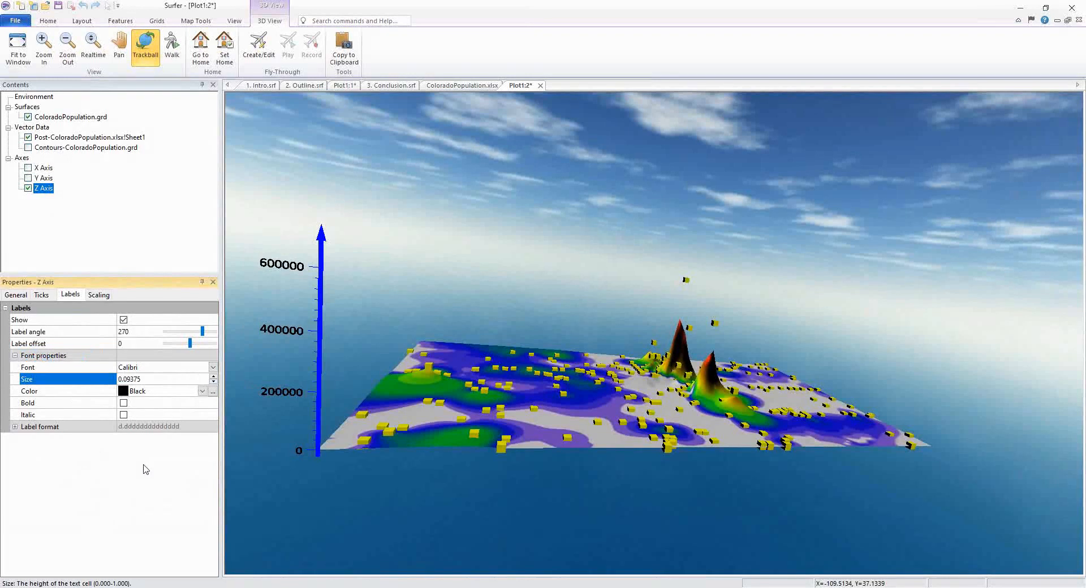
Try the suffix "m" on the Z axis label format and remove it again.
click(15, 428)
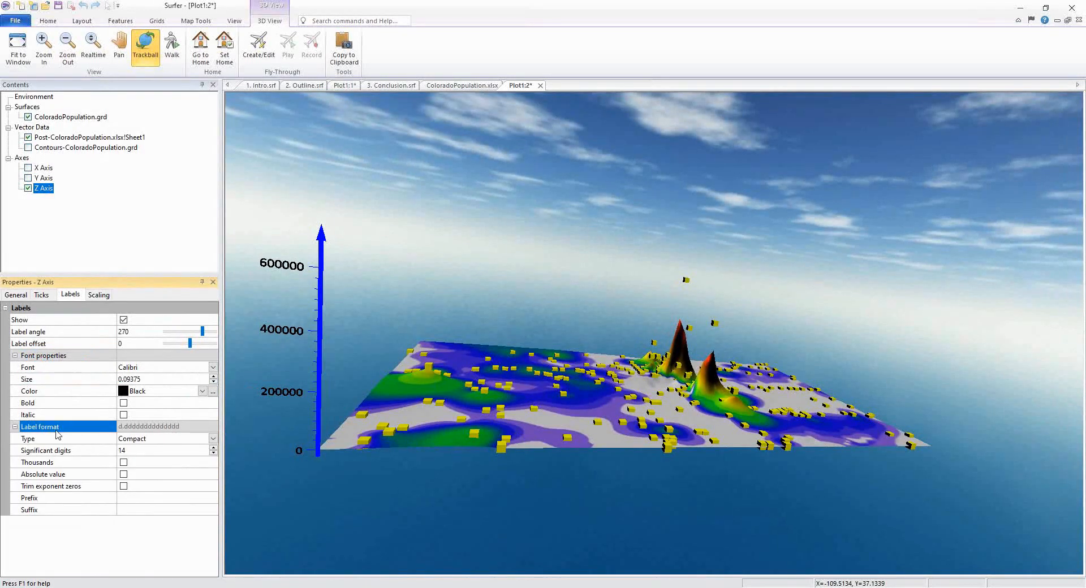
click(139, 512)
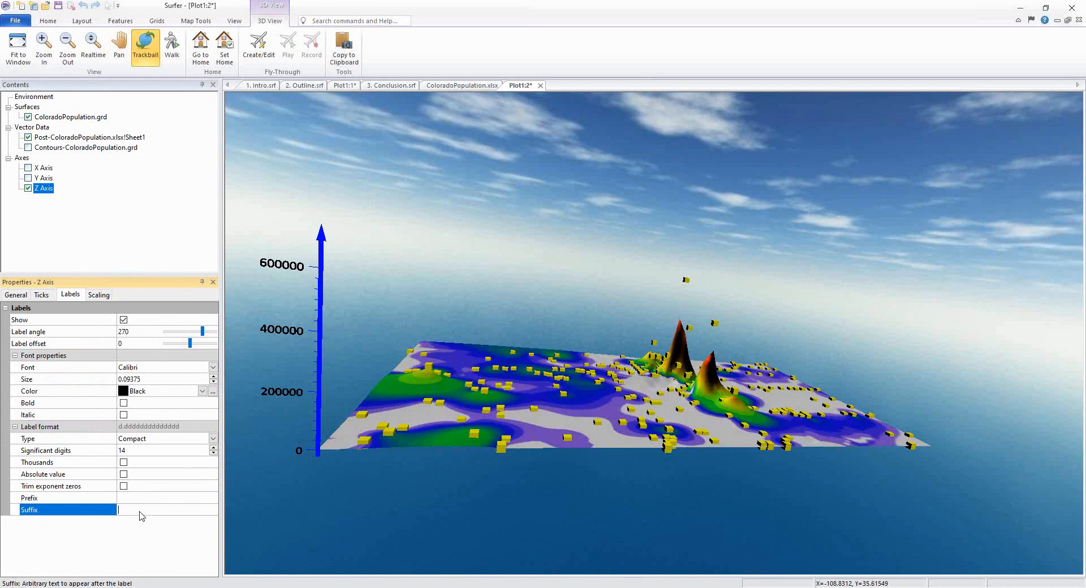
text(people)
key(BackSpace)
key(BackSpace)
key(BackSpace)
key(BackSpace)
key(BackSpace)
key(BackSpace)
text(m)
key(BackSpace)
text(m)
key(Return)
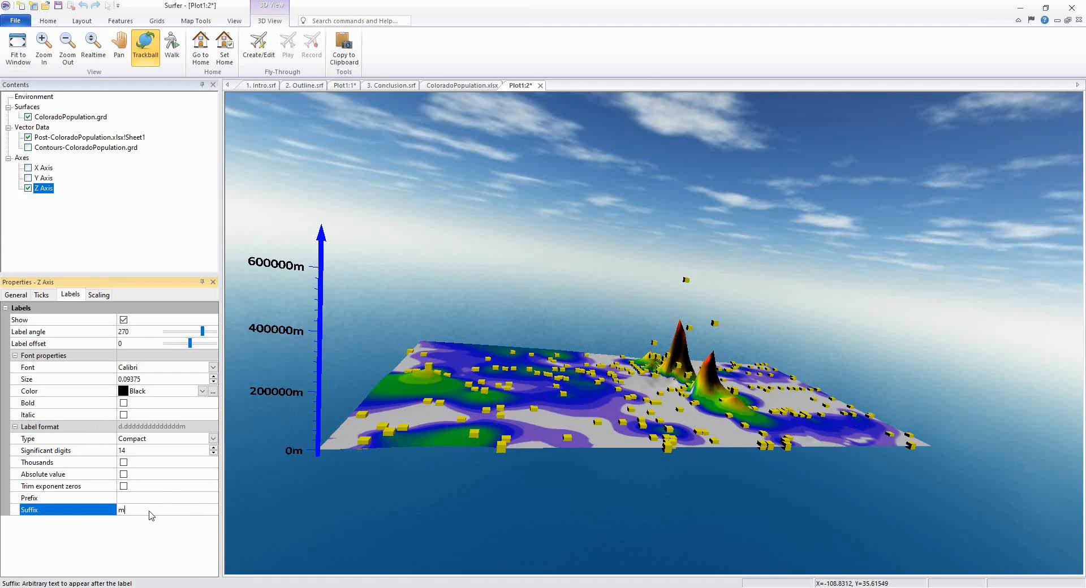
key(BackSpace)
key(Return)
Add the title "Population" to the Z axis of the 3D view.
drag(553, 418, 400, 382)
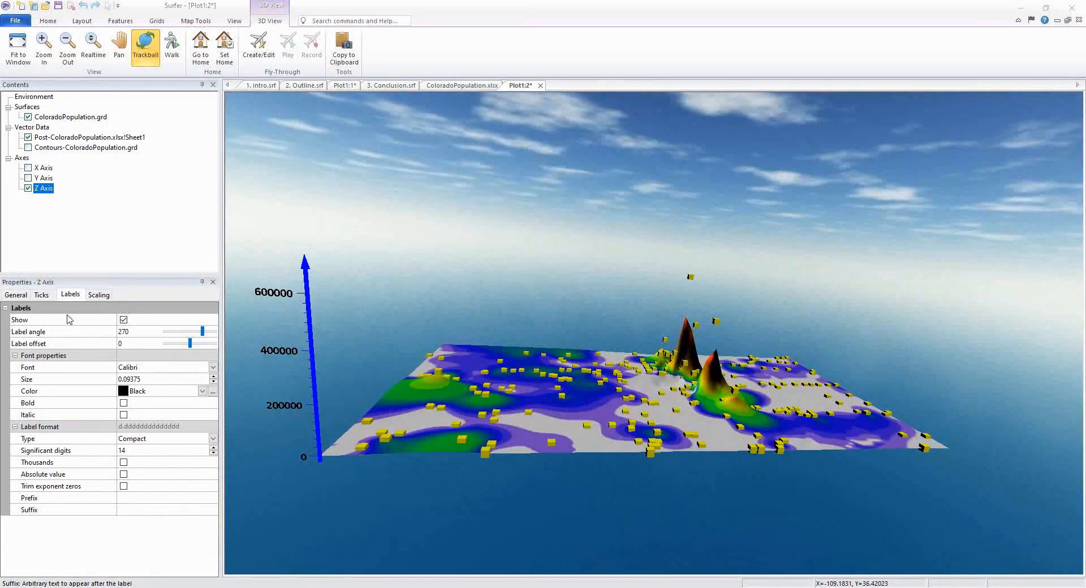
click(17, 295)
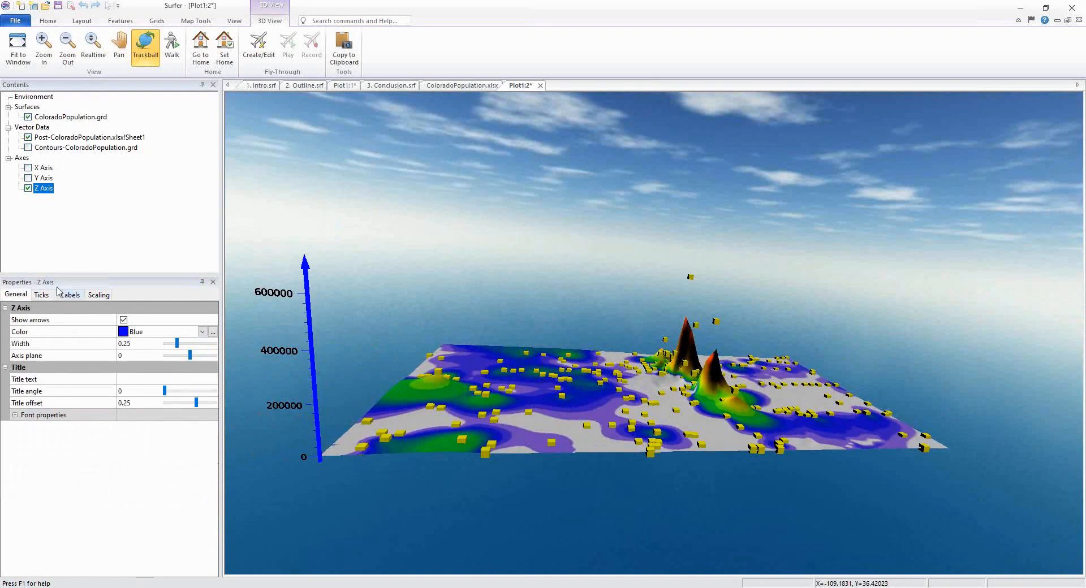
click(135, 380)
text(Population)
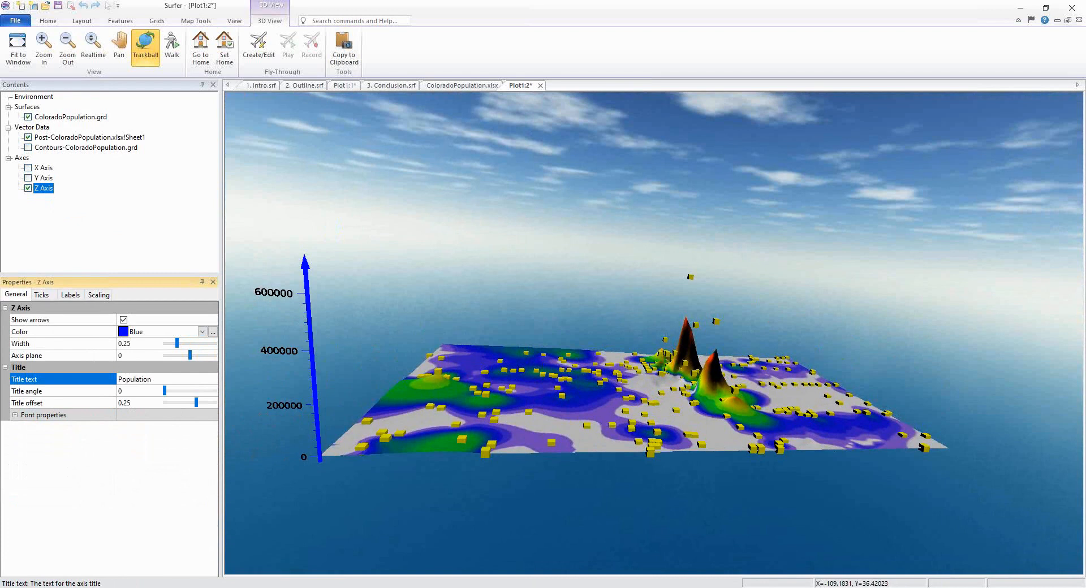
key(Return)
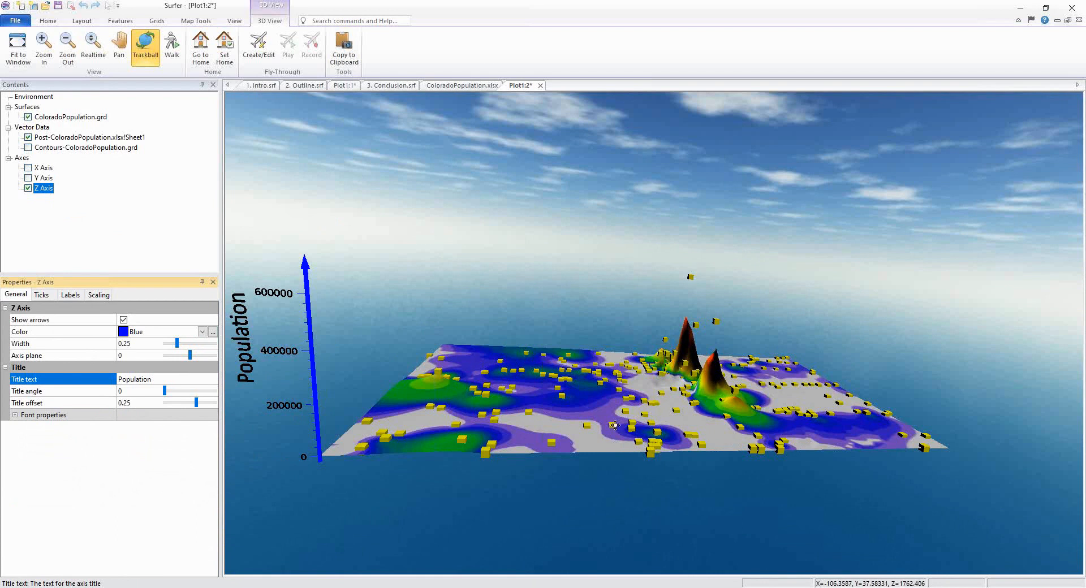
drag(616, 424, 665, 405)
drag(376, 320, 371, 335)
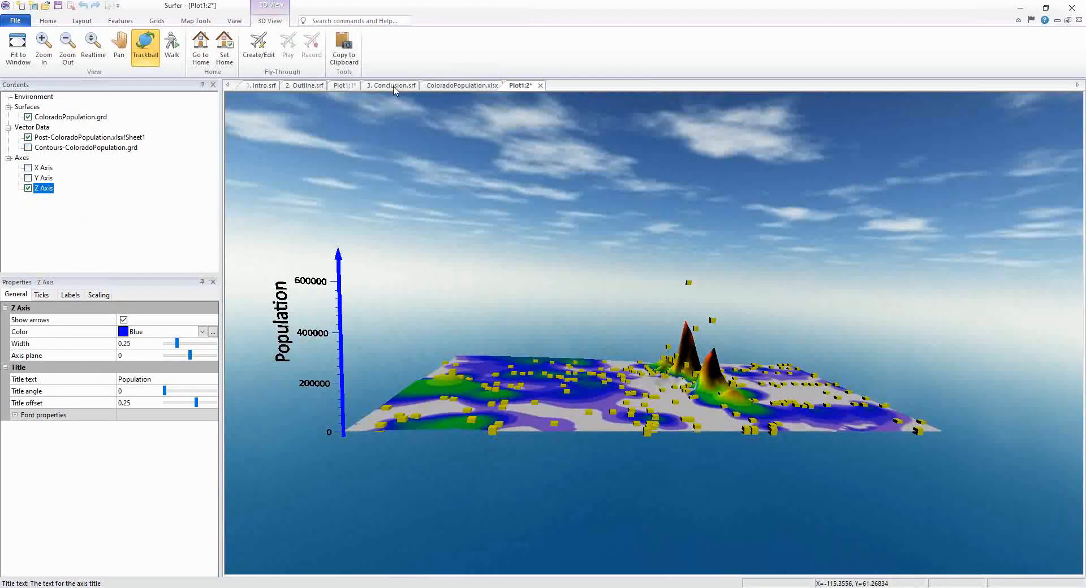
Switch to the 2D map in Plot1:1 and open the left axis's title text for editing.
click(355, 89)
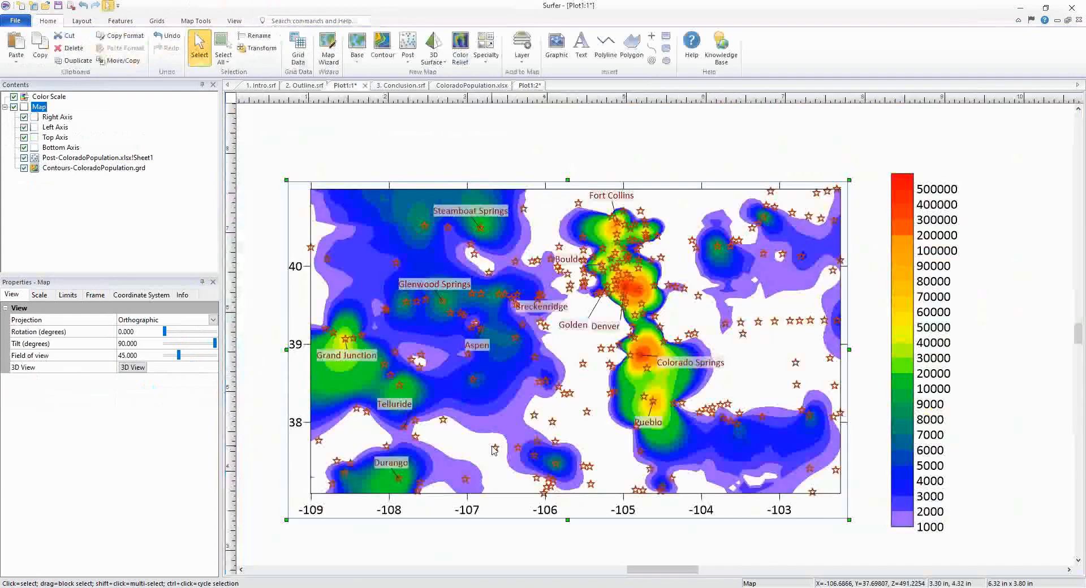
click(317, 359)
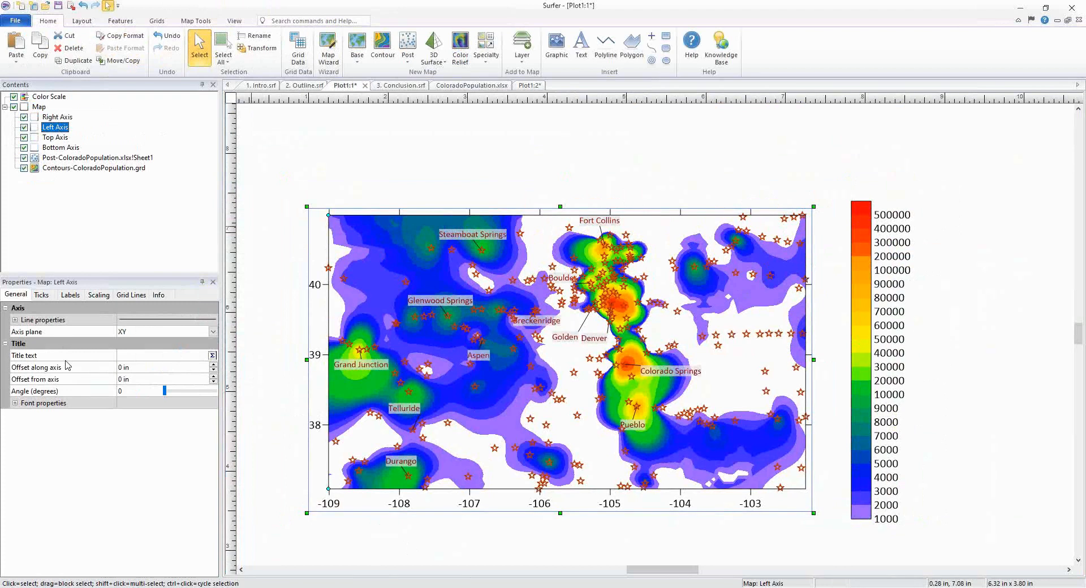
click(142, 358)
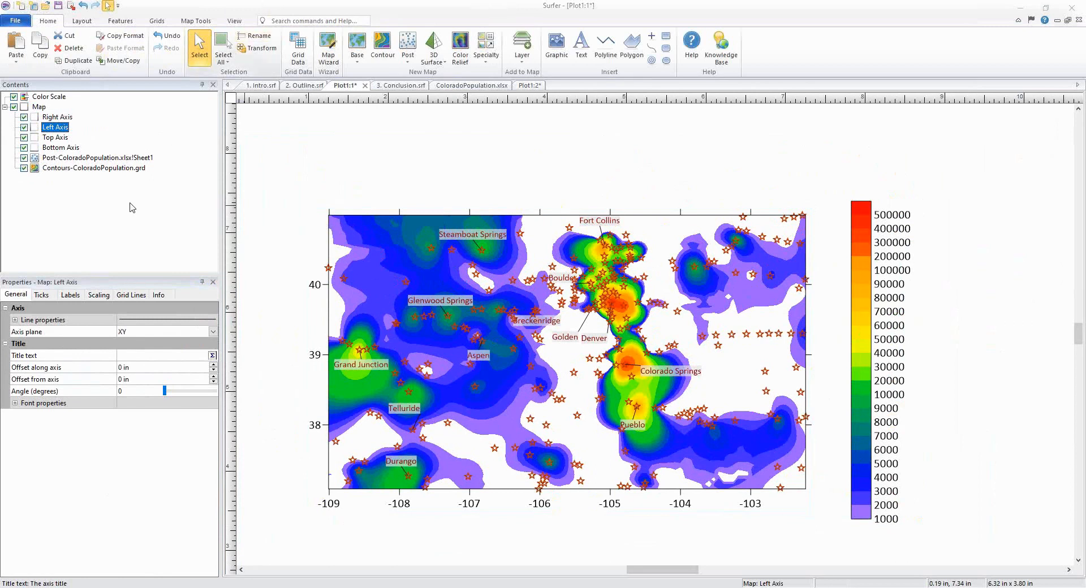
Check the contour layer's source coordinate system and assign World Geodetic System 1984 to the Post-ColoradoPopulation layer.
click(136, 169)
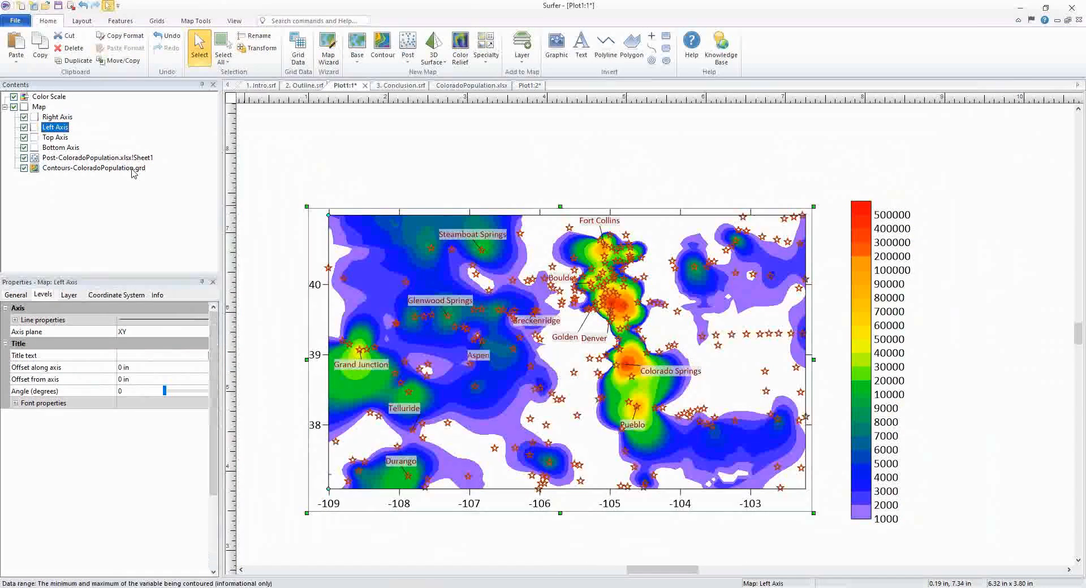
click(127, 295)
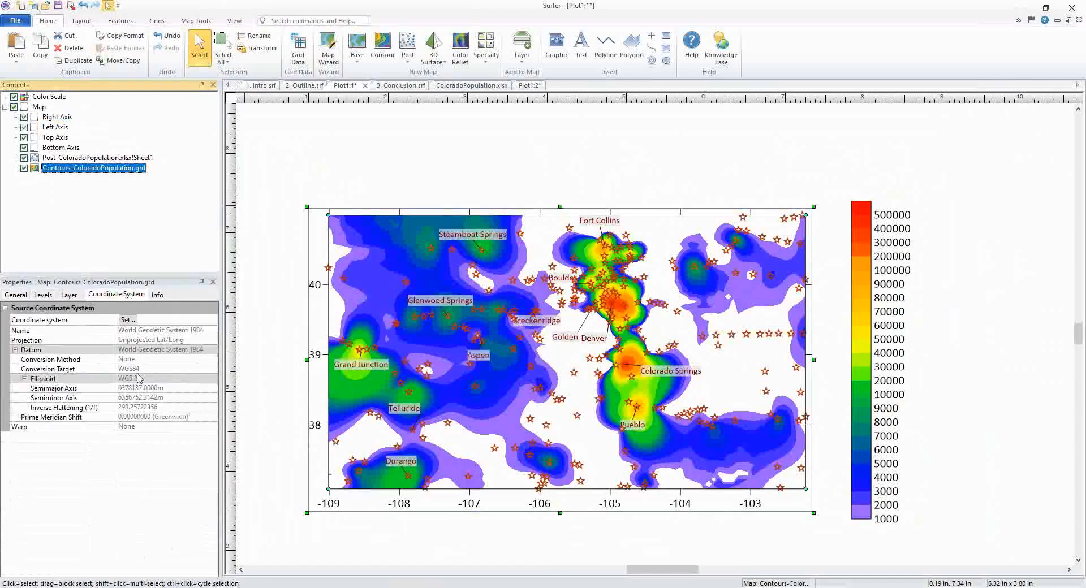
click(117, 160)
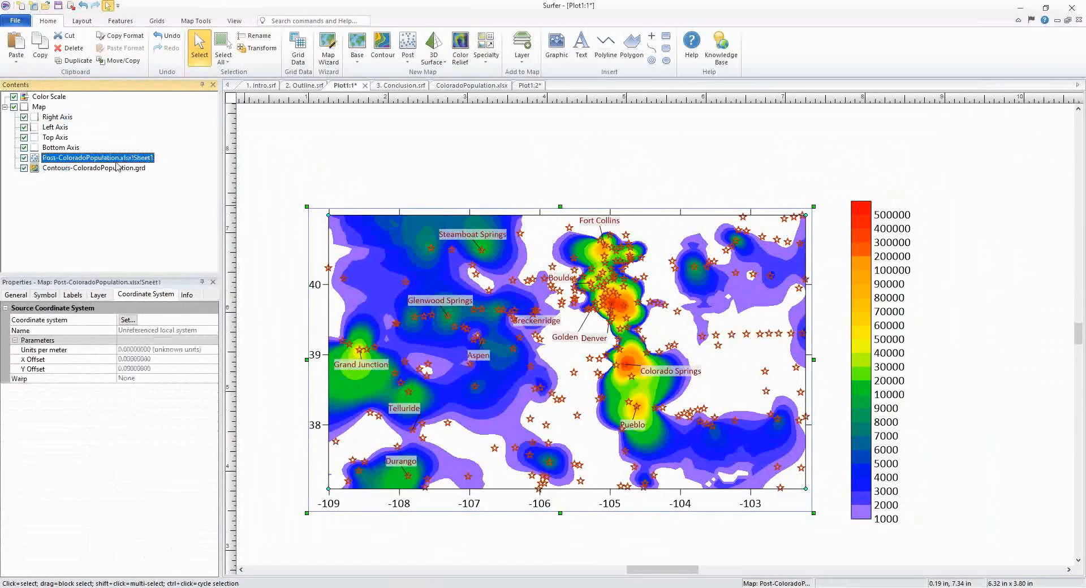
click(130, 320)
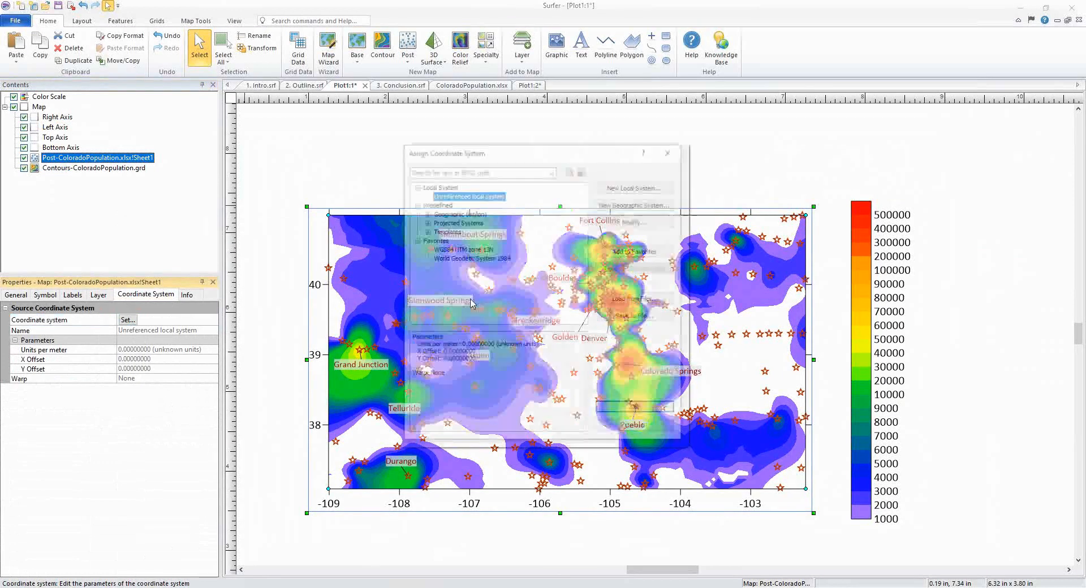
click(502, 261)
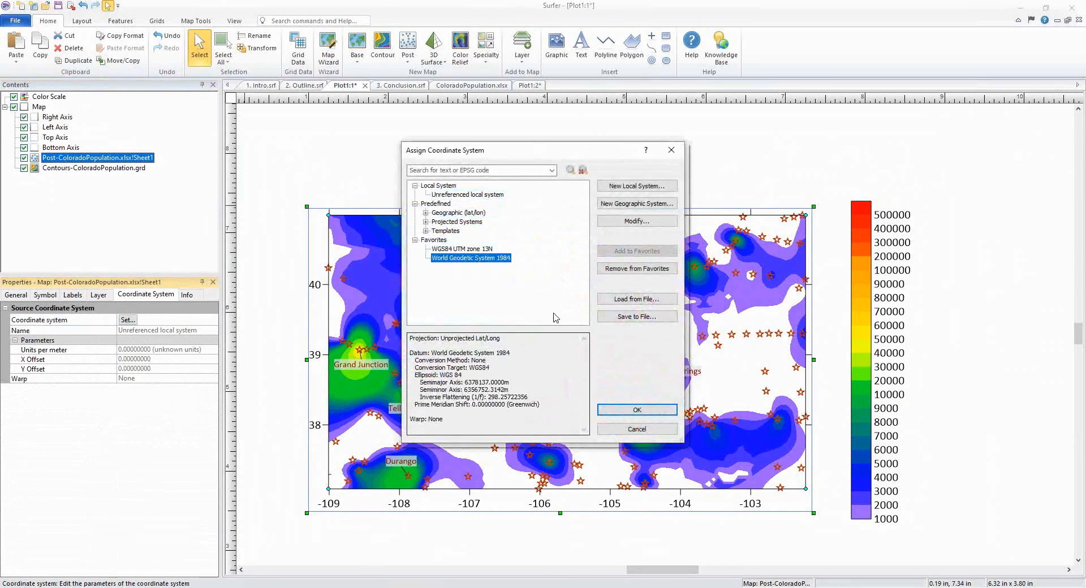
click(665, 413)
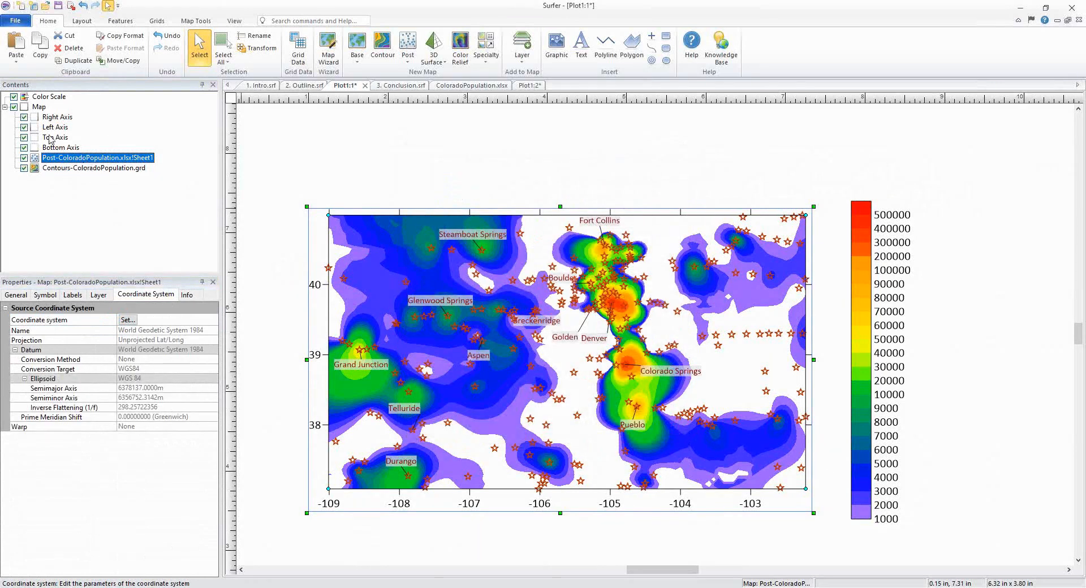
Review the map's target coordinate system and the source coordinate systems of the post and contour layers.
click(39, 106)
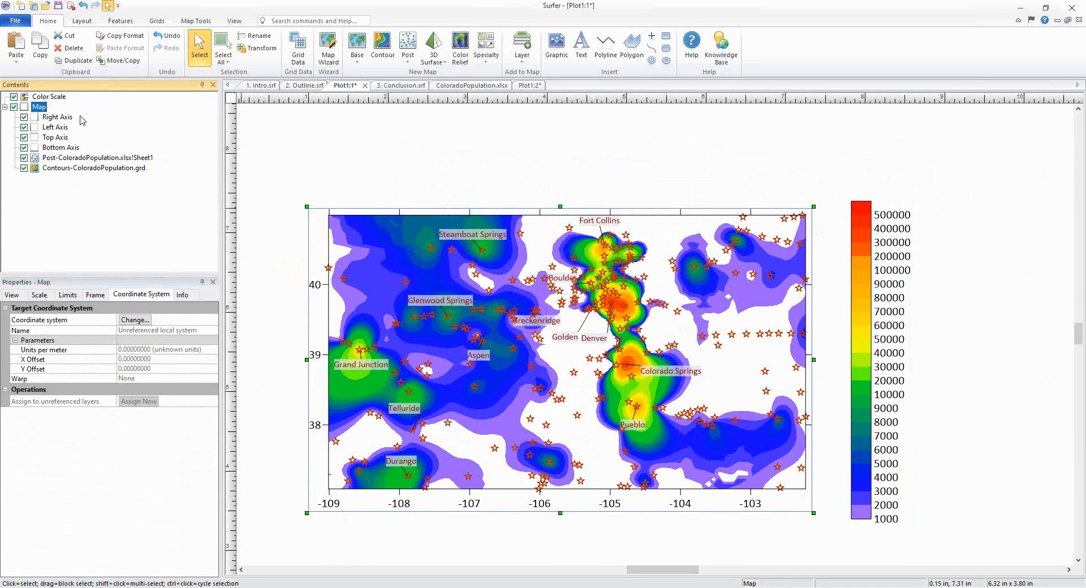
click(124, 159)
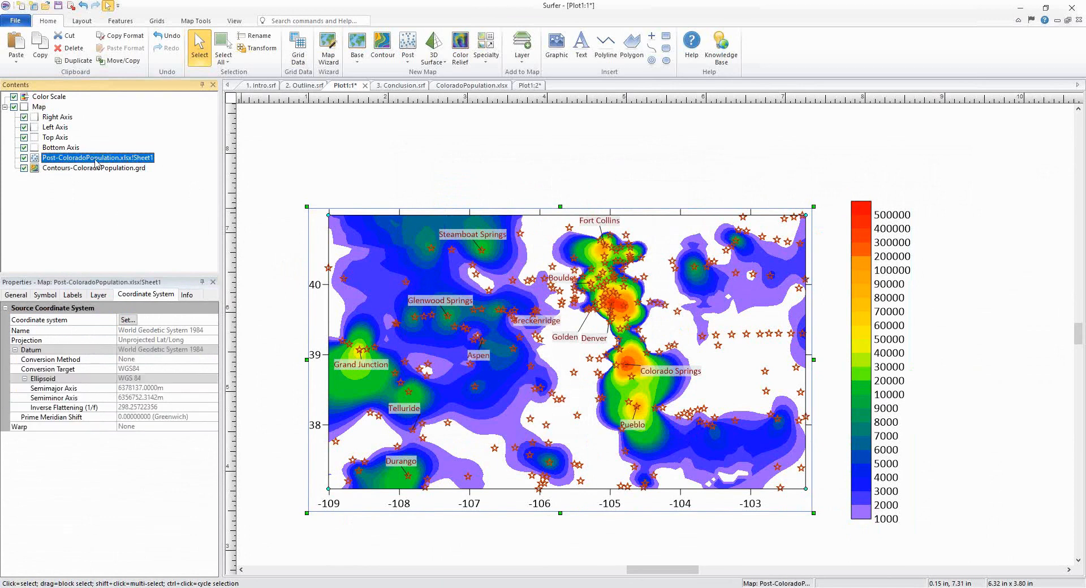
click(125, 169)
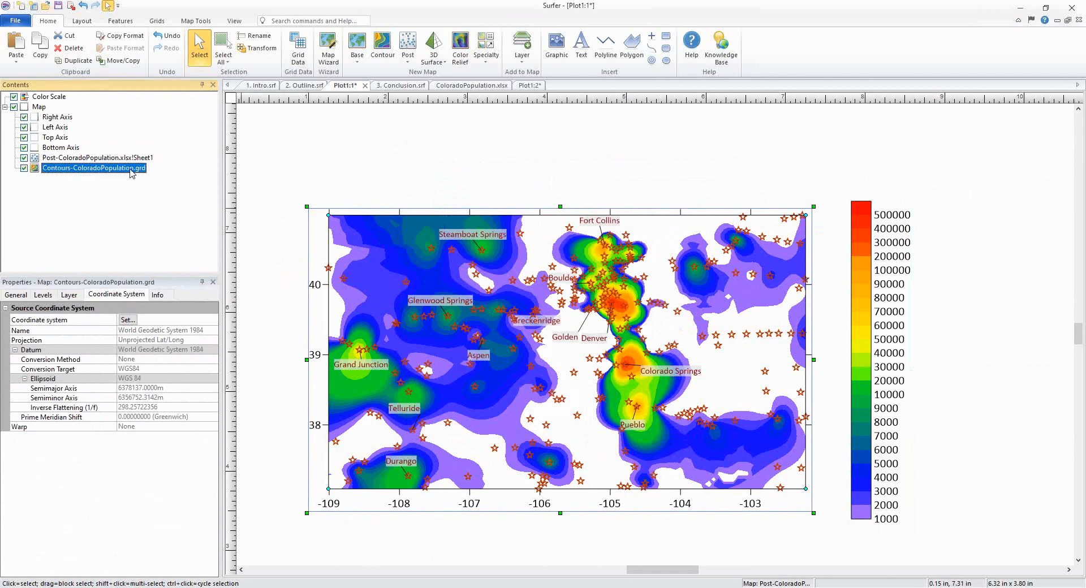
click(39, 107)
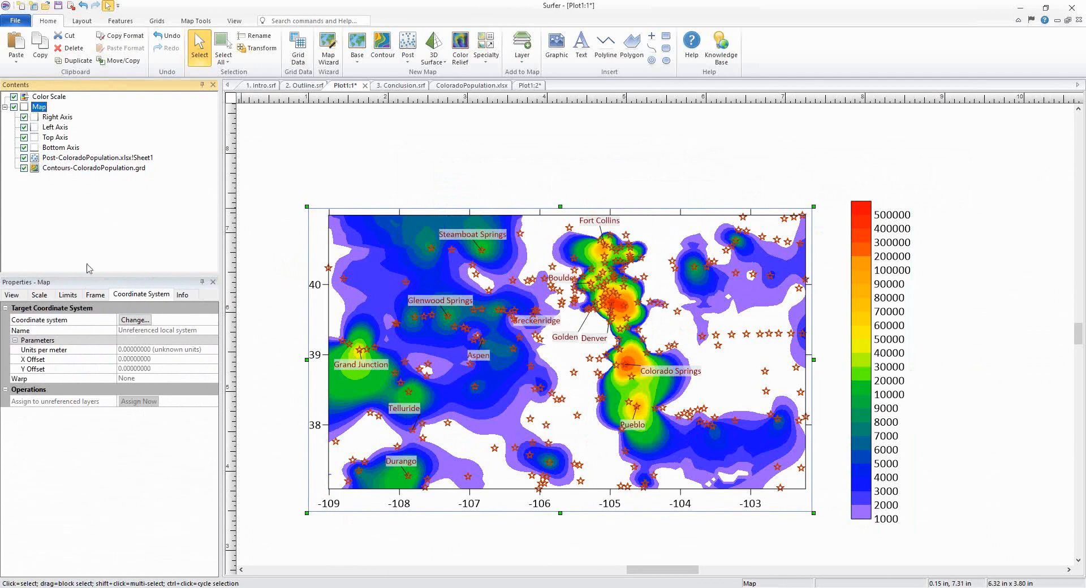
Start changing the whole map's target coordinate system and search the available systems for "13n".
click(150, 298)
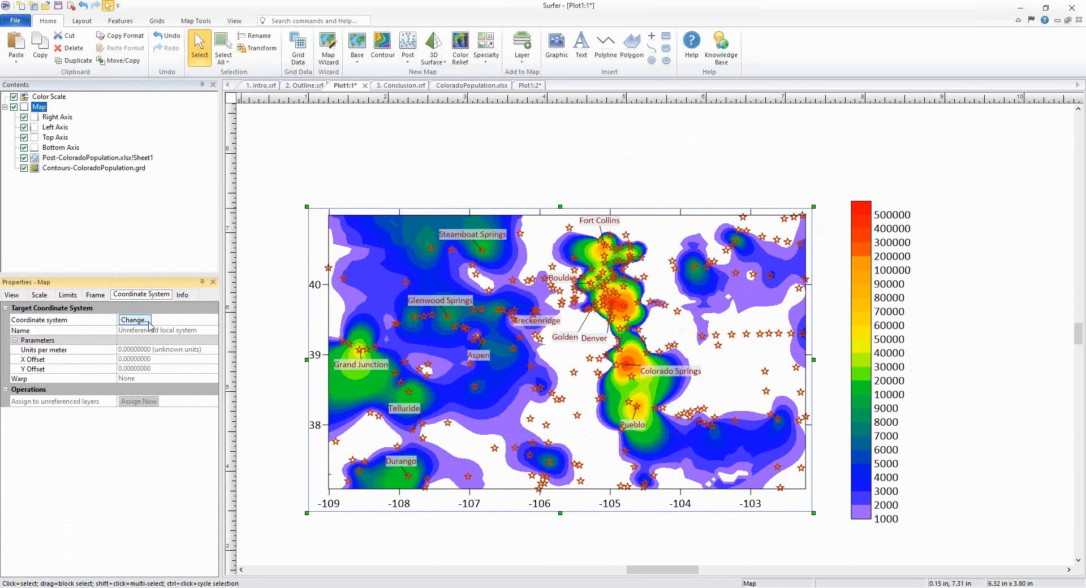
click(147, 321)
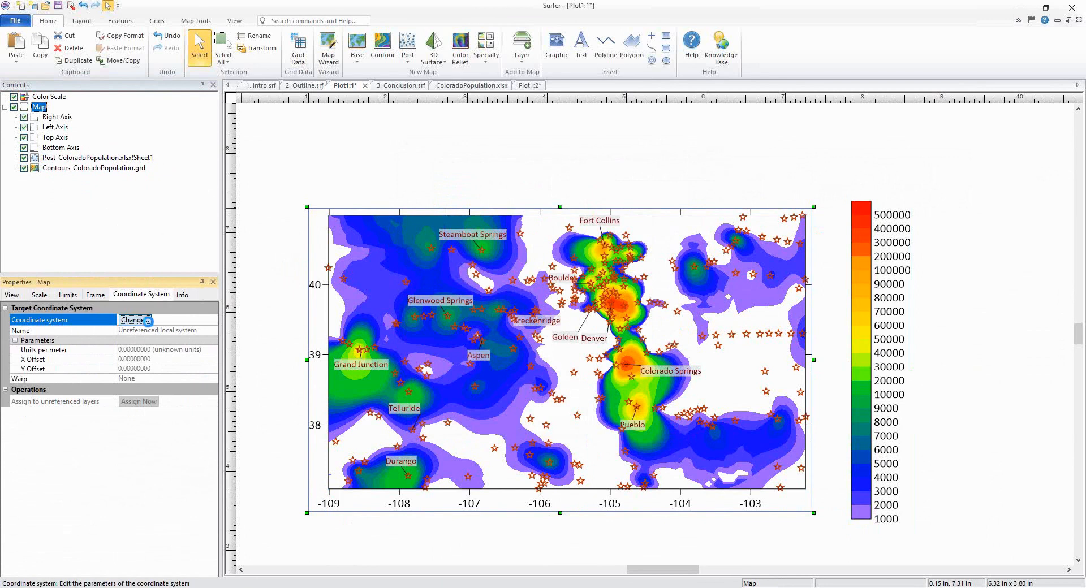
click(147, 321)
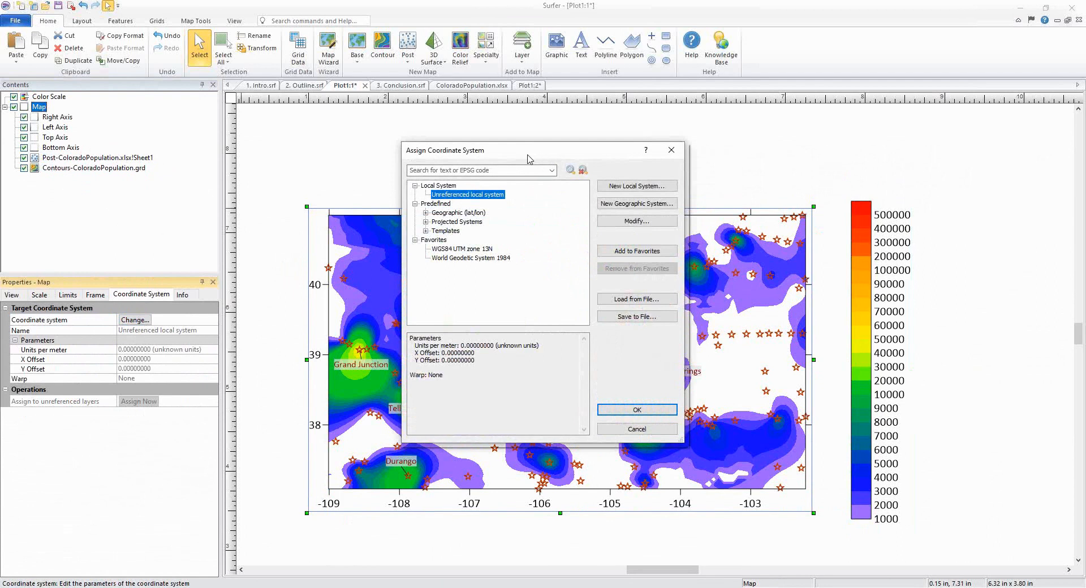
drag(426, 157, 164, 170)
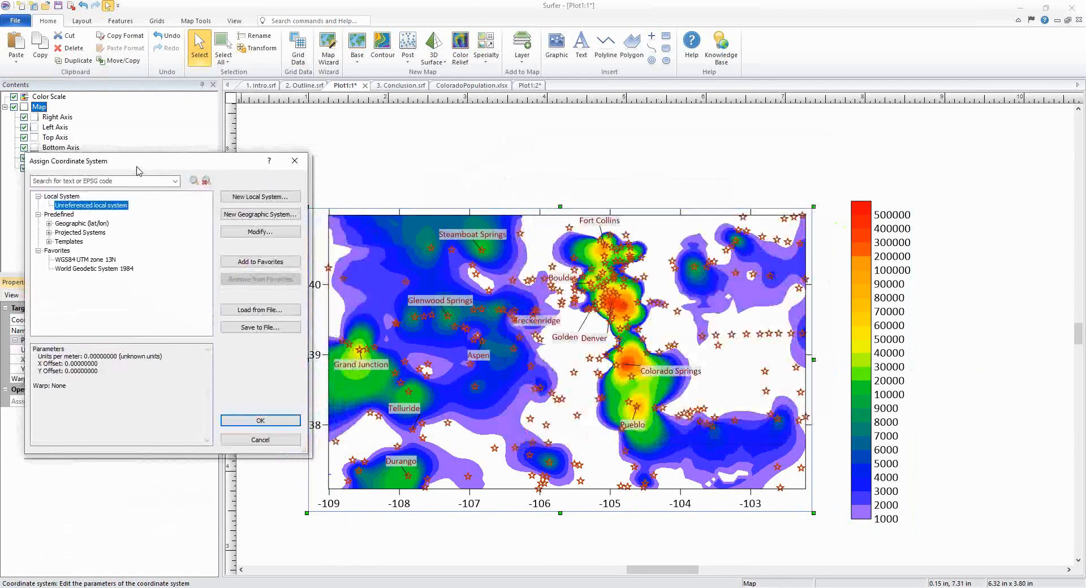
click(48, 233)
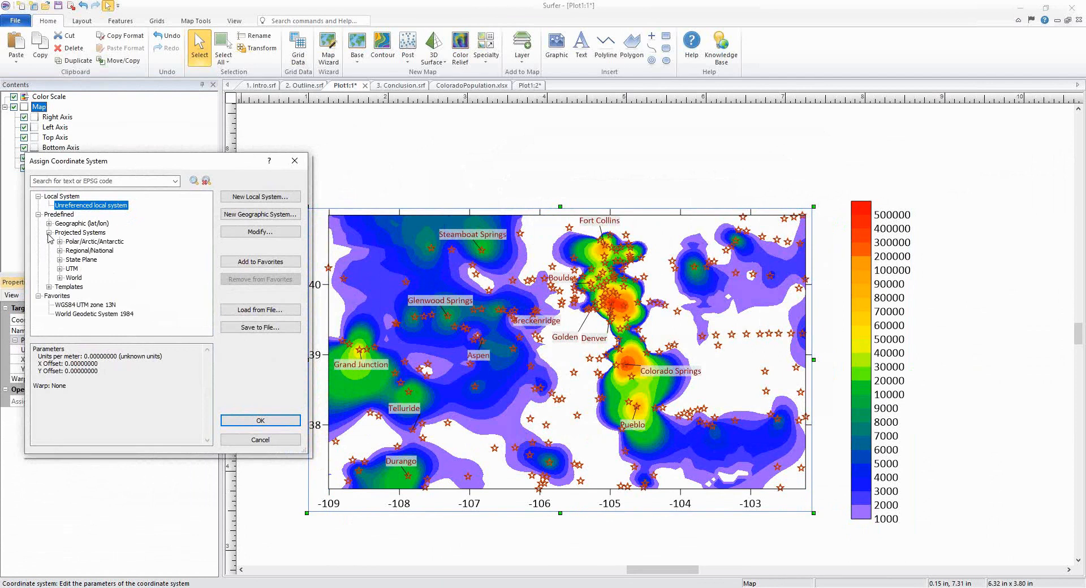
click(60, 270)
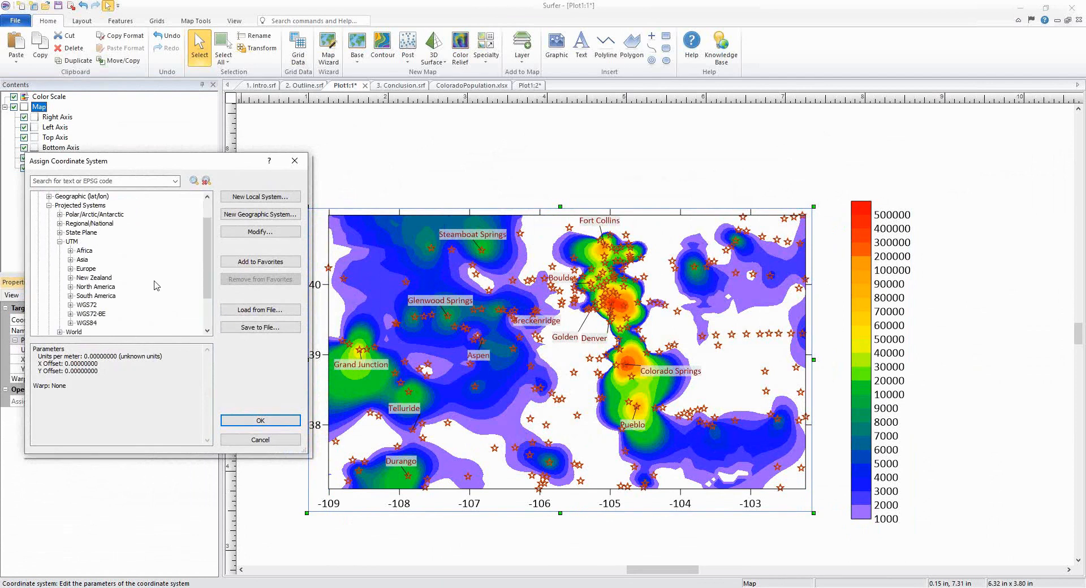
scroll(156, 287, up, 1)
click(111, 182)
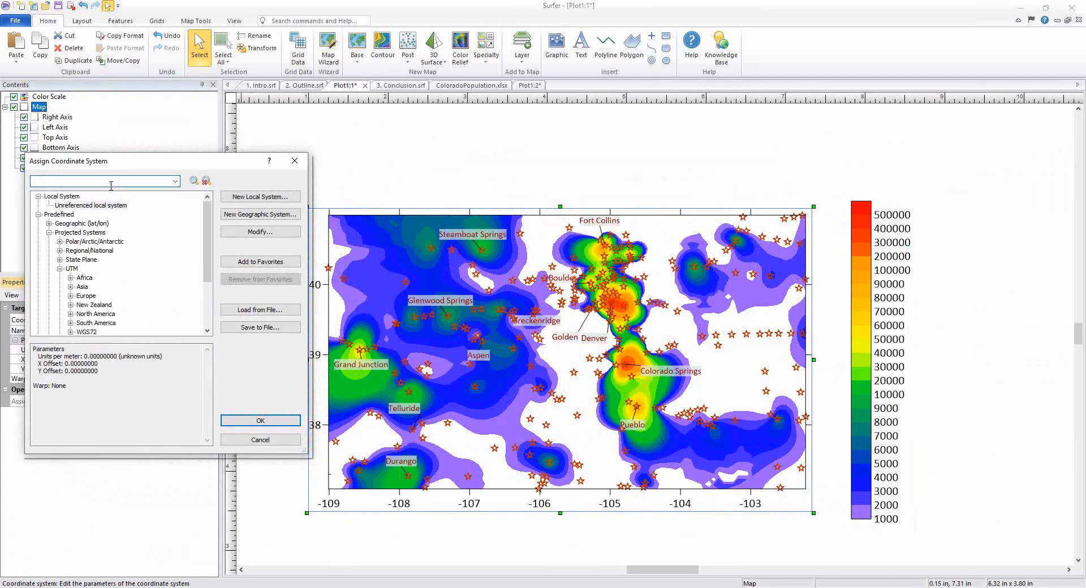
text(13n)
key(Return)
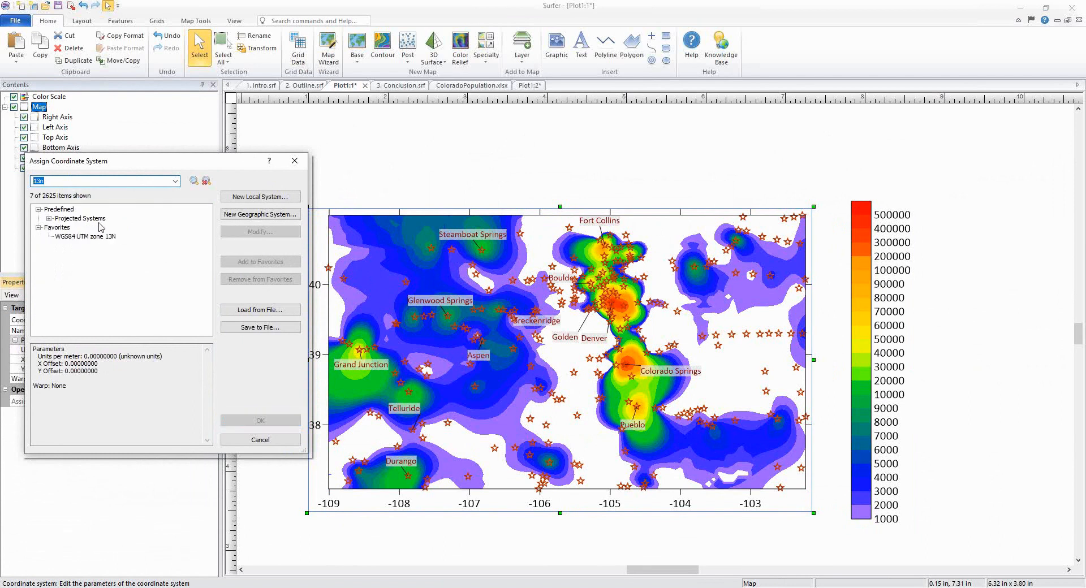
Set the map's target coordinate system to the predefined WGS84 UTM zone 13N, accepting the loss of custom label edits.
click(49, 218)
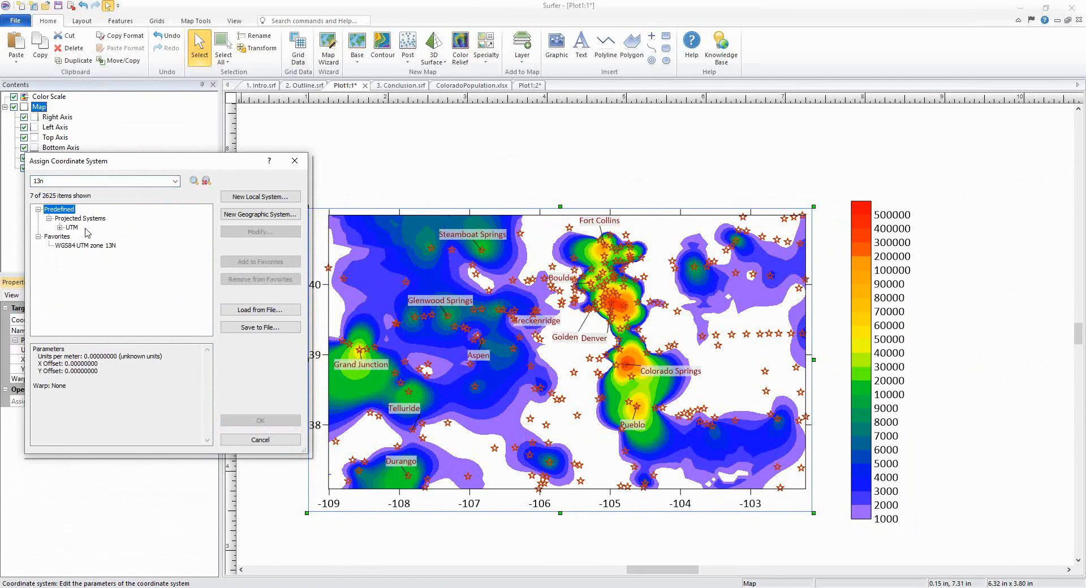
click(60, 228)
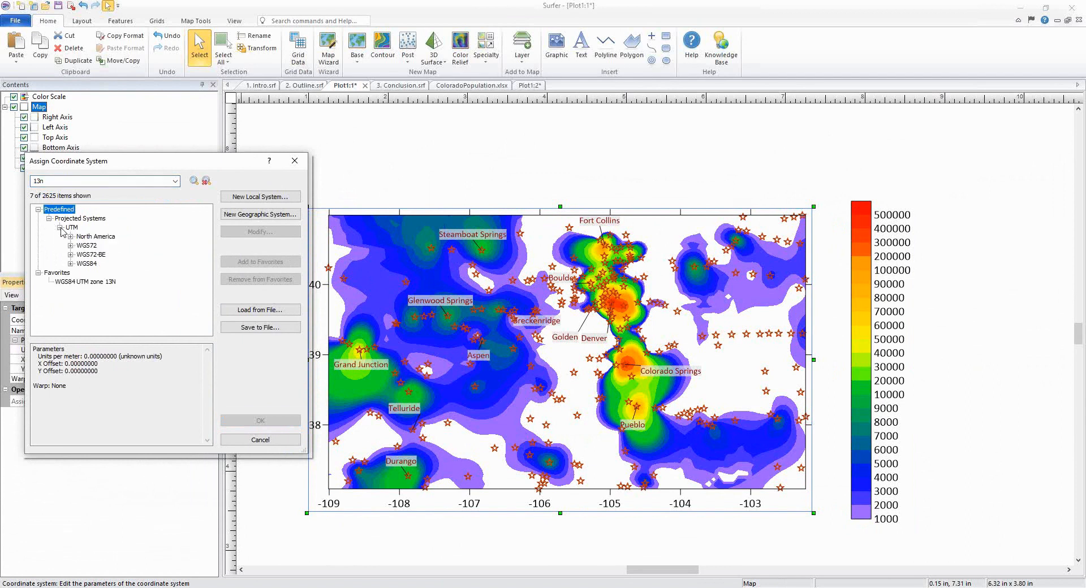
click(71, 264)
click(70, 254)
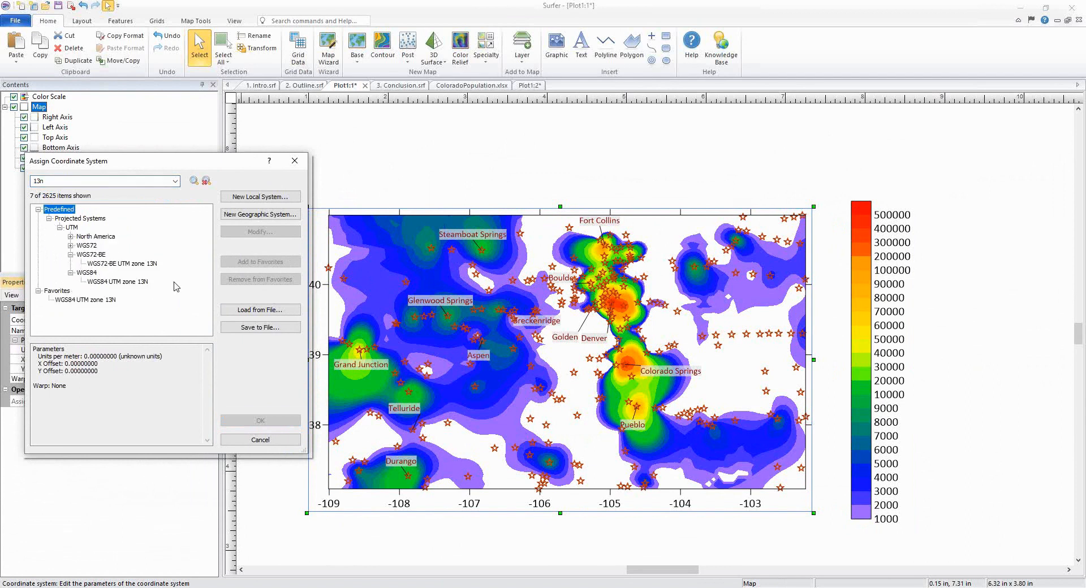
click(71, 246)
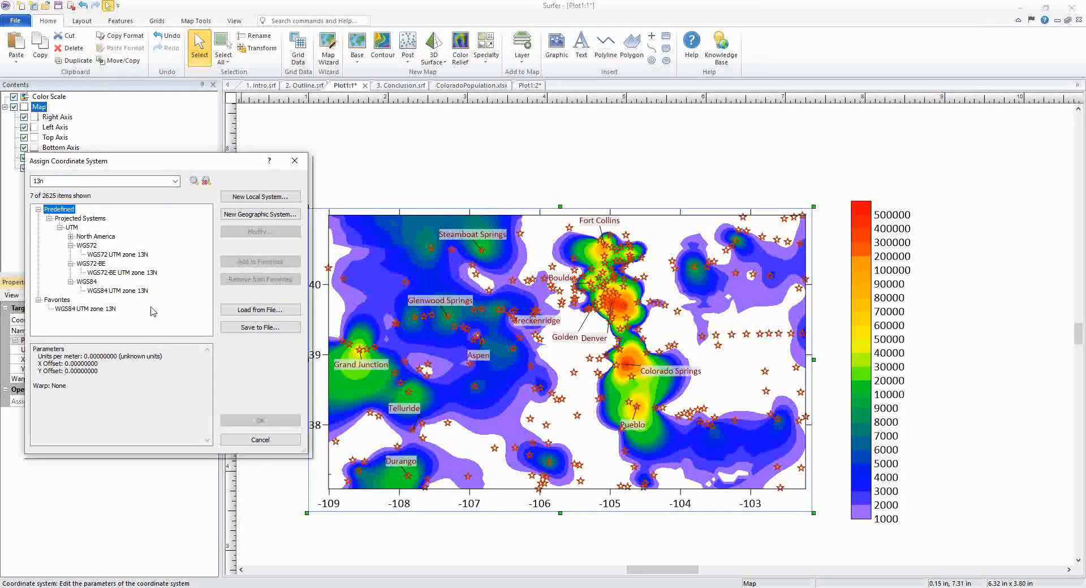
click(119, 291)
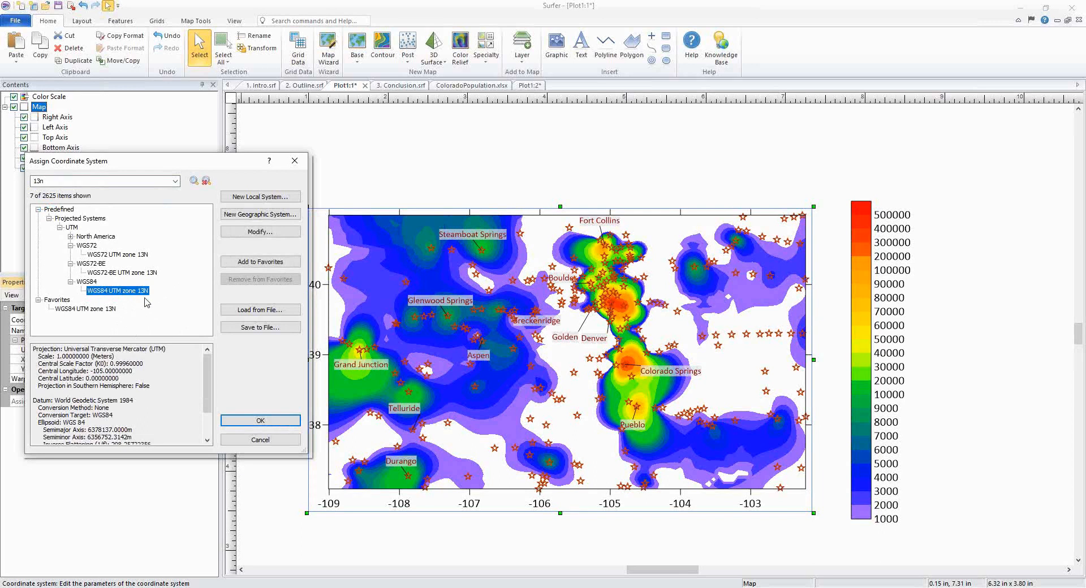
click(247, 425)
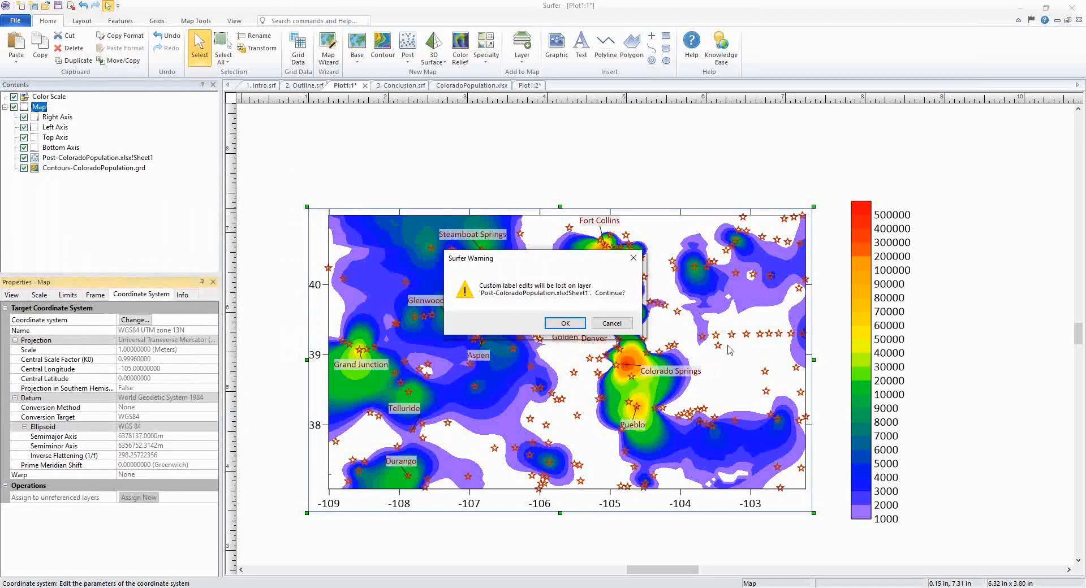
click(565, 324)
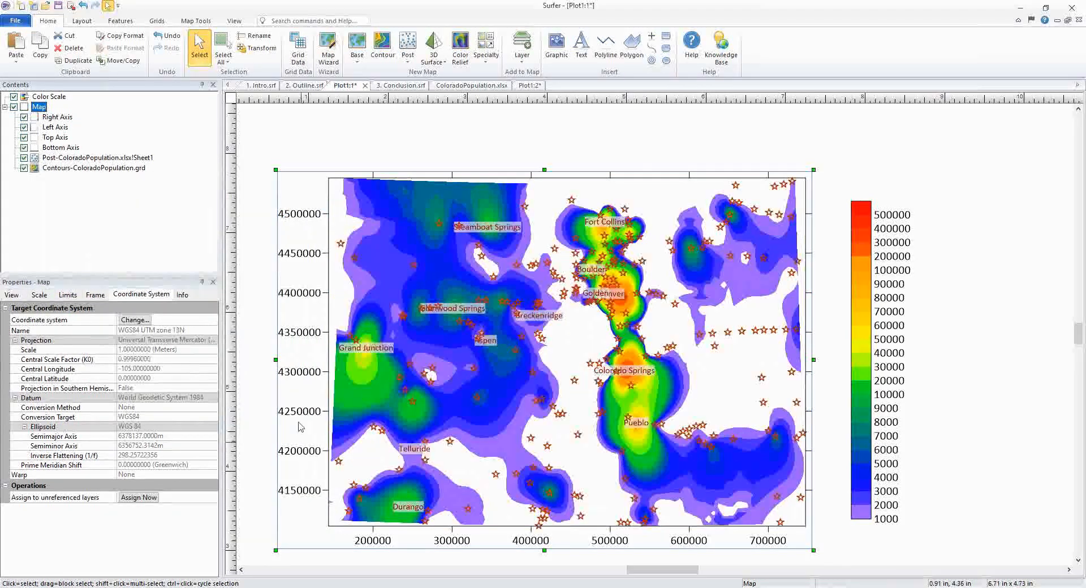
Compare the post layer's source coordinate system with the whole map's target coordinate system.
click(145, 160)
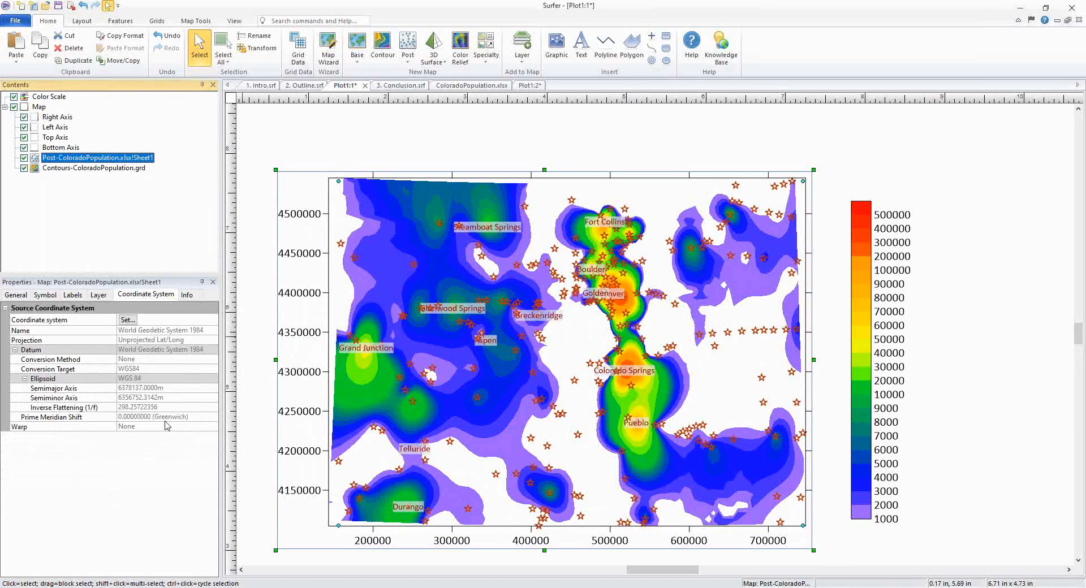
click(38, 111)
click(38, 109)
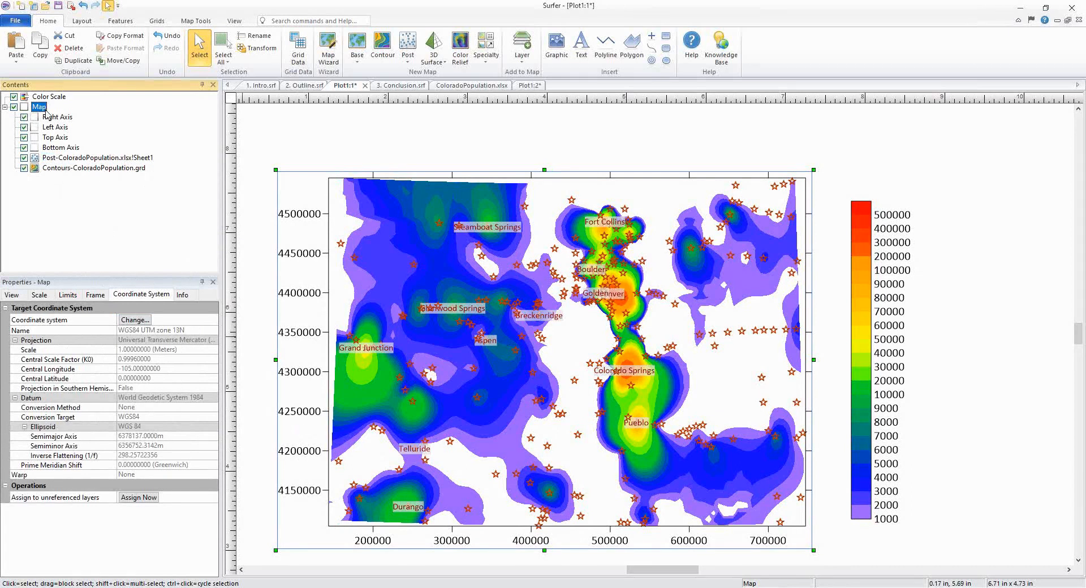
Add a map scale bar to the reprojected map and center it just below the bottom axis labels.
click(207, 21)
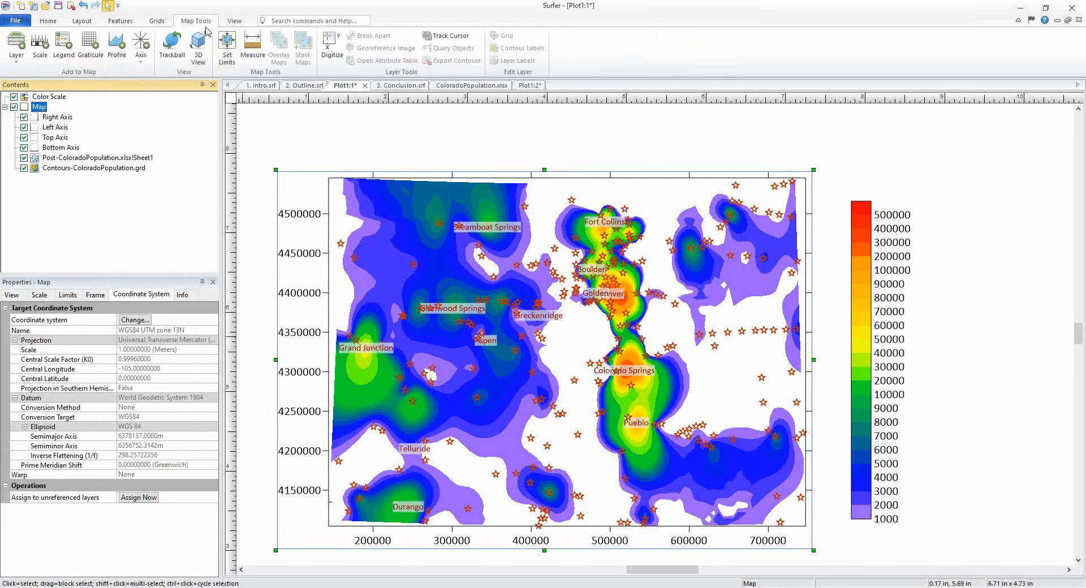
click(41, 55)
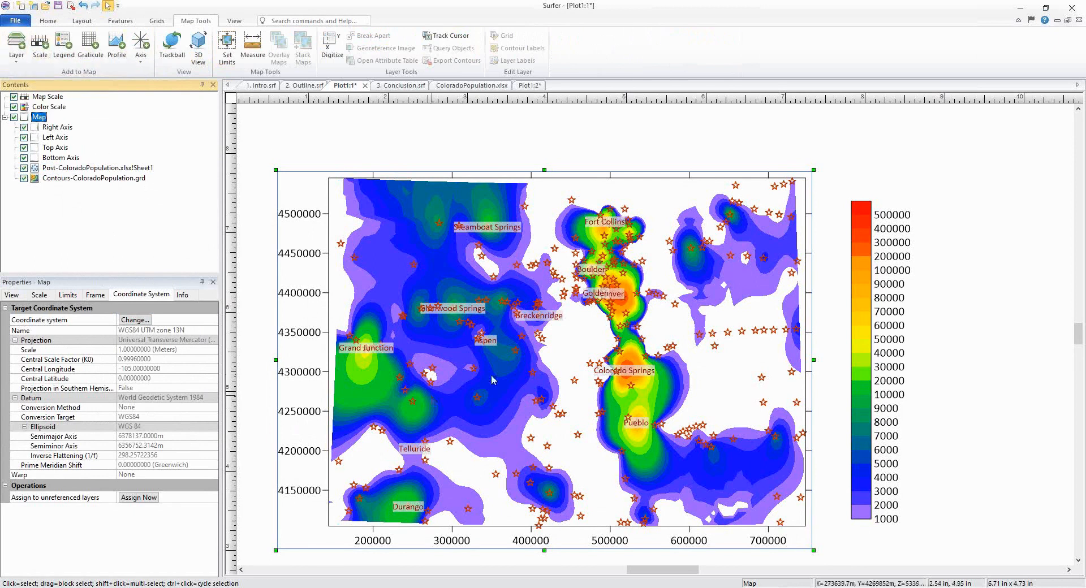
click(256, 380)
key(ctrl+a)
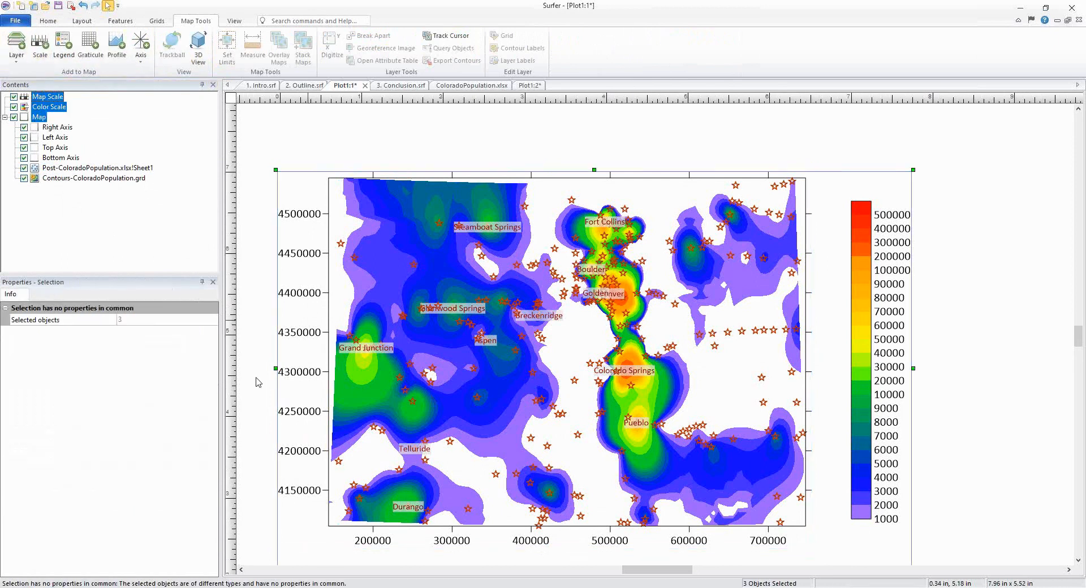
key(ctrl+l)
click(1001, 522)
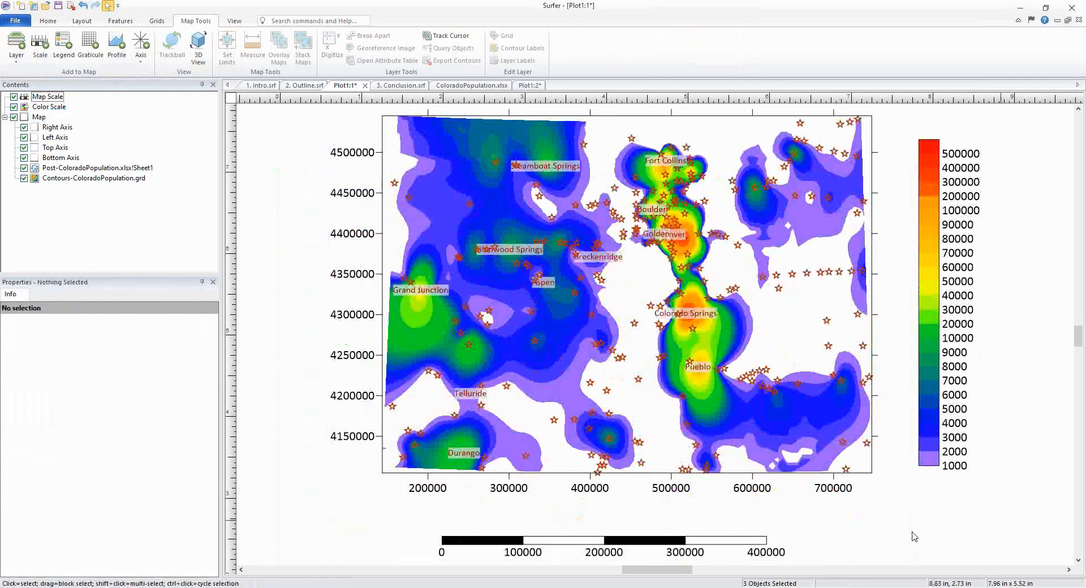
click(584, 554)
drag(712, 529, 712, 528)
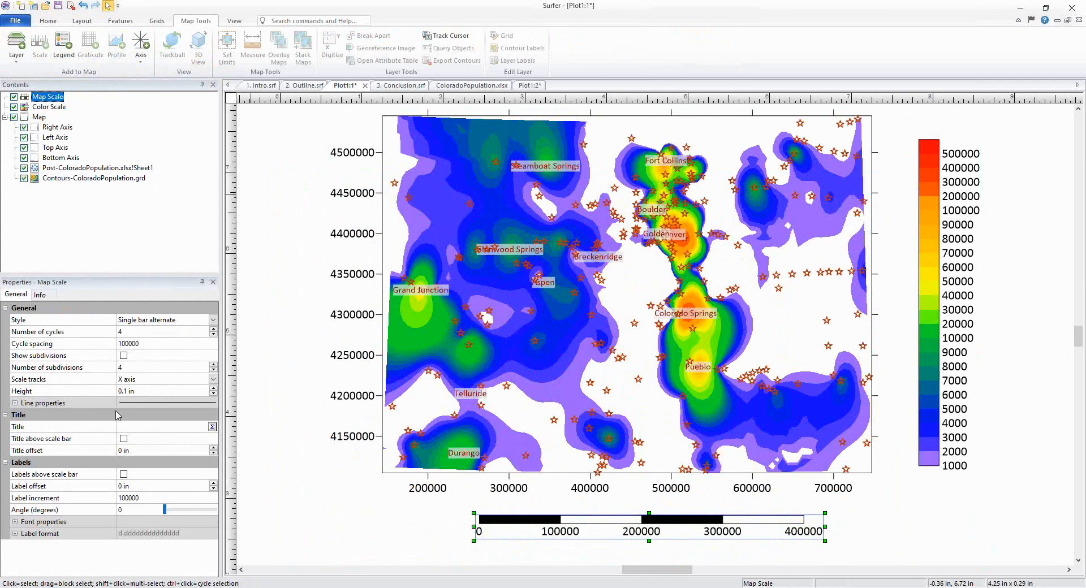
Try the Double bar unfilled style on the scale bar and settle on Comb.
click(164, 320)
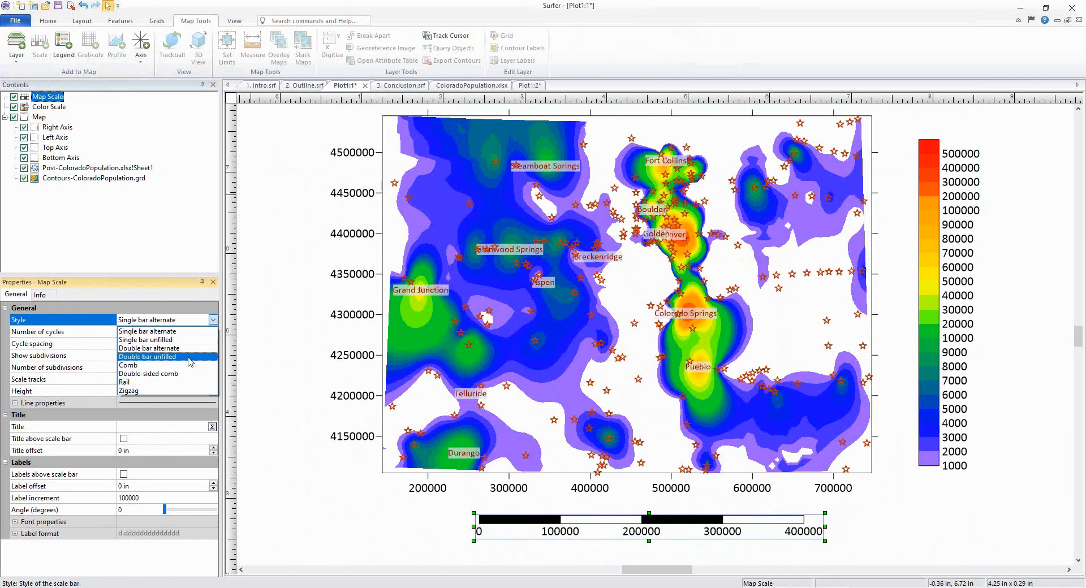
click(190, 362)
click(182, 324)
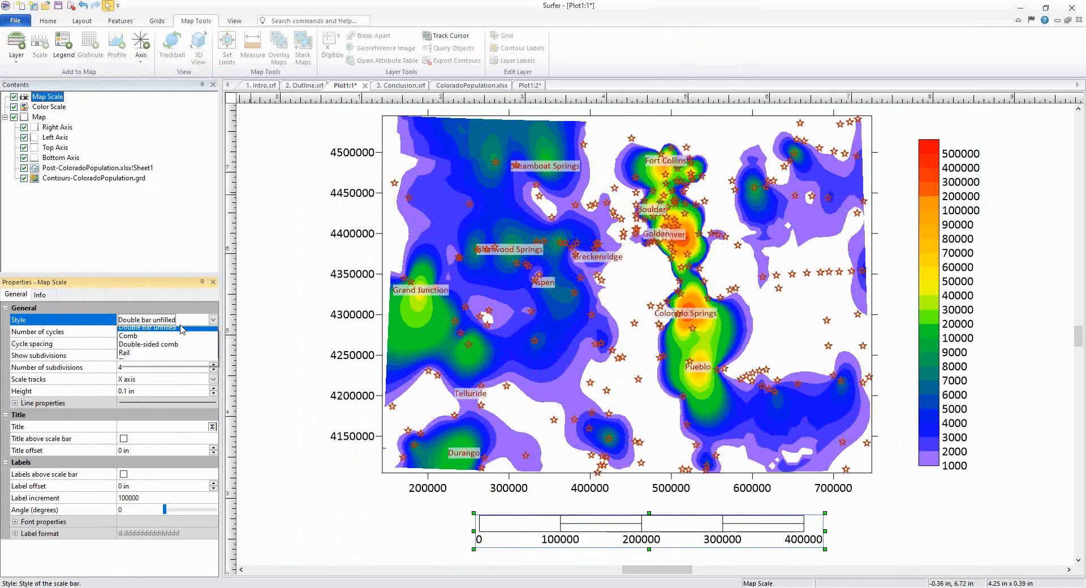
click(161, 336)
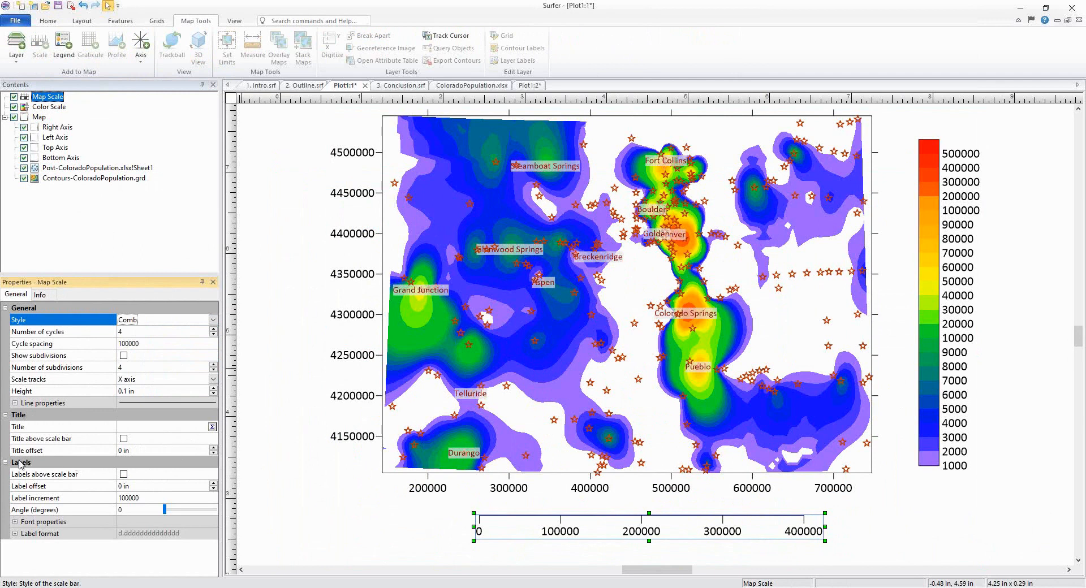
Add the suffix "m" to the scale bar's label format.
click(15, 534)
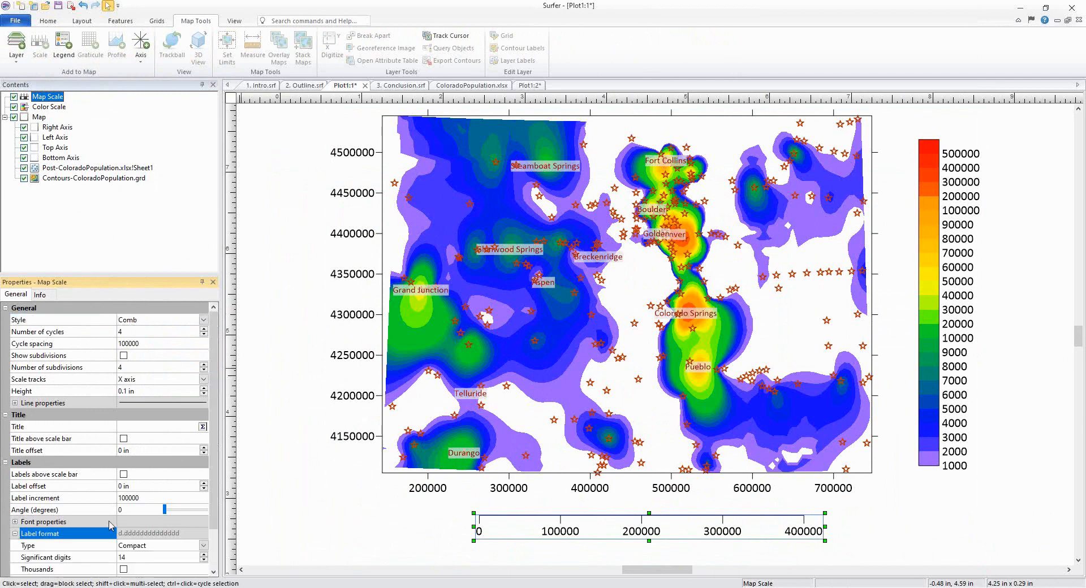
scroll(111, 527, down, 2)
click(136, 571)
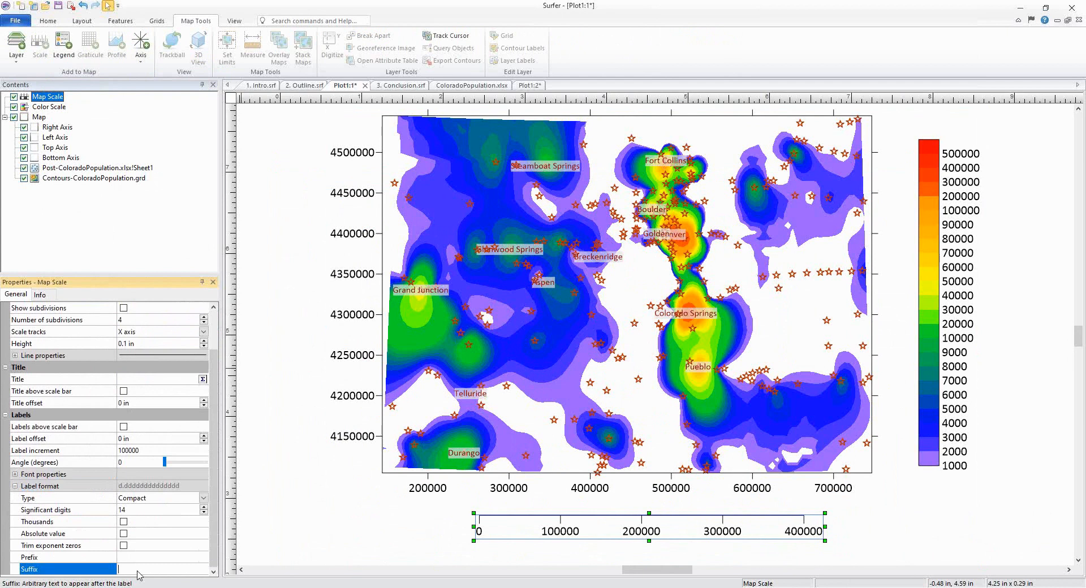
text(m)
key(Return)
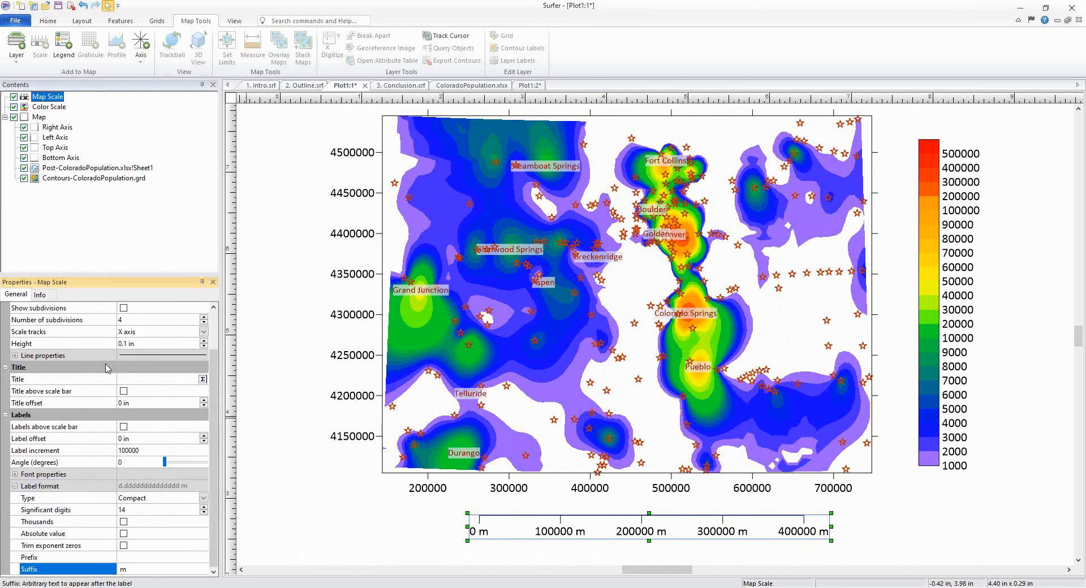
scroll(107, 369, up, 2)
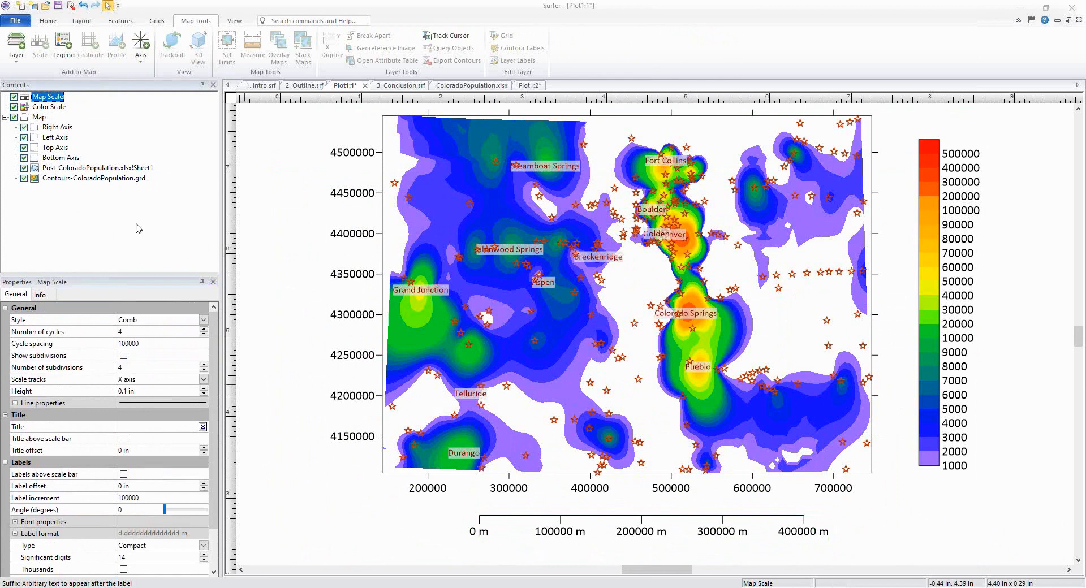
Review the map's spatial extents and open the xMin limit.
click(39, 117)
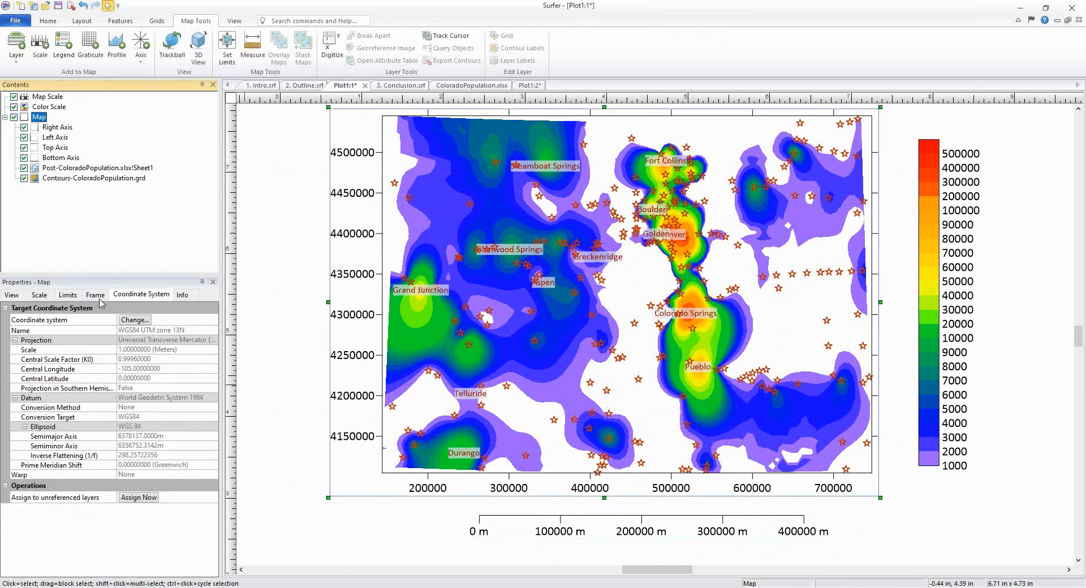
click(68, 296)
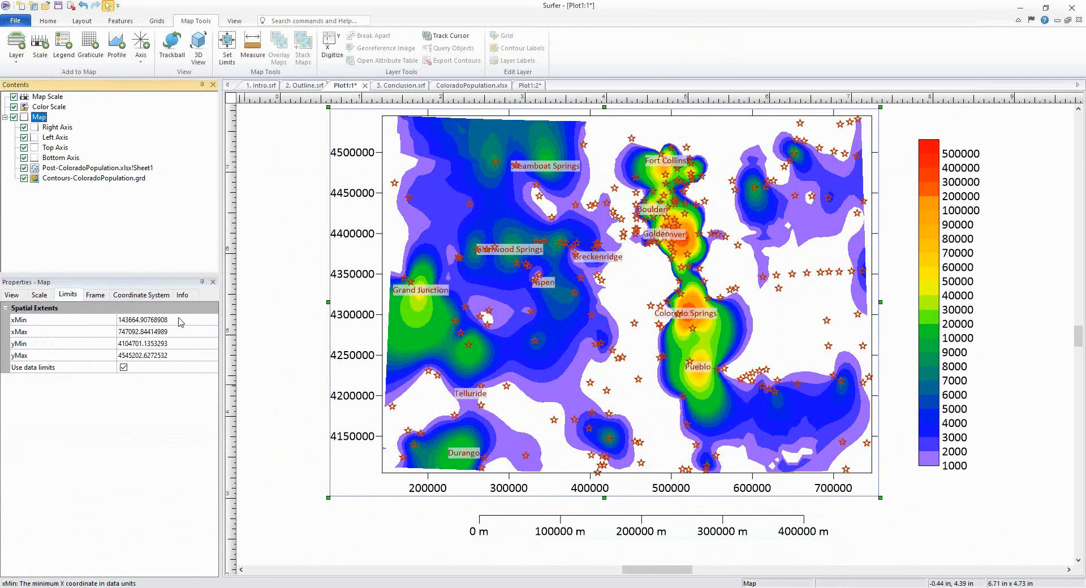
click(116, 324)
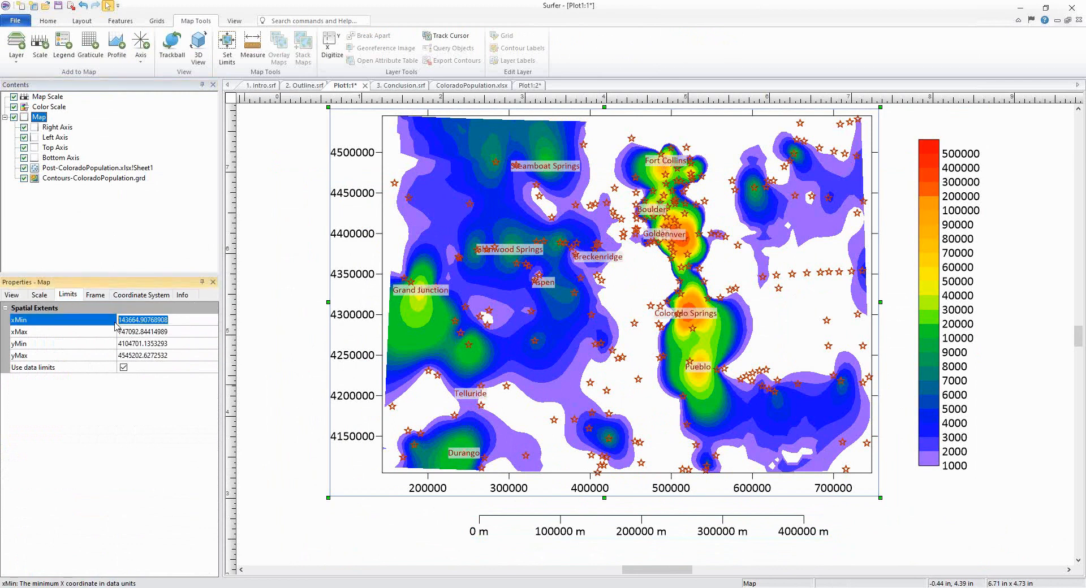
click(175, 429)
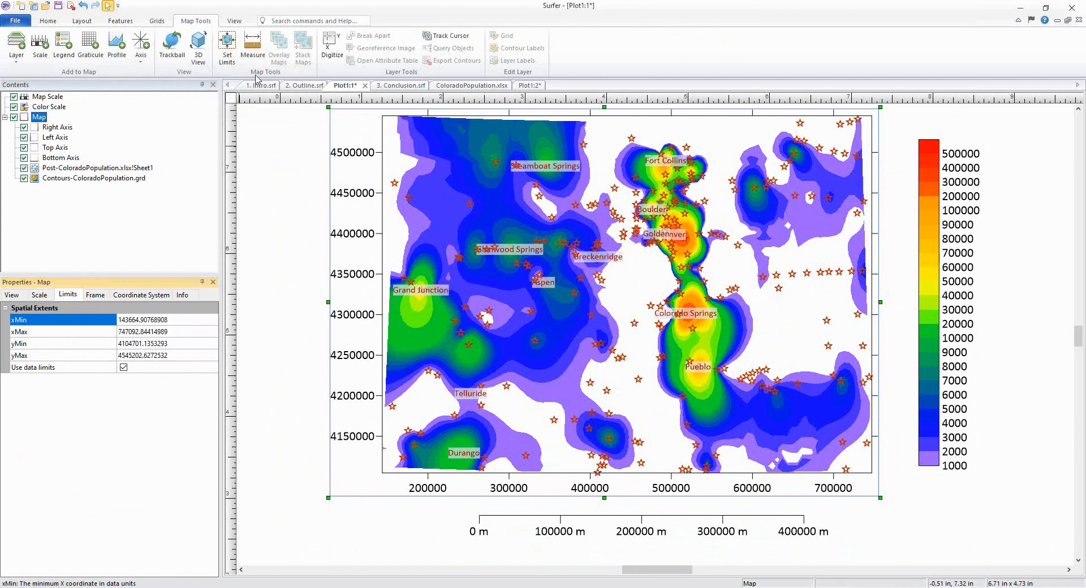
Extend the map limits graphically beyond the data on all sides, to about X 132800 to 756400 and Y 4097900 to 4553100.
click(227, 51)
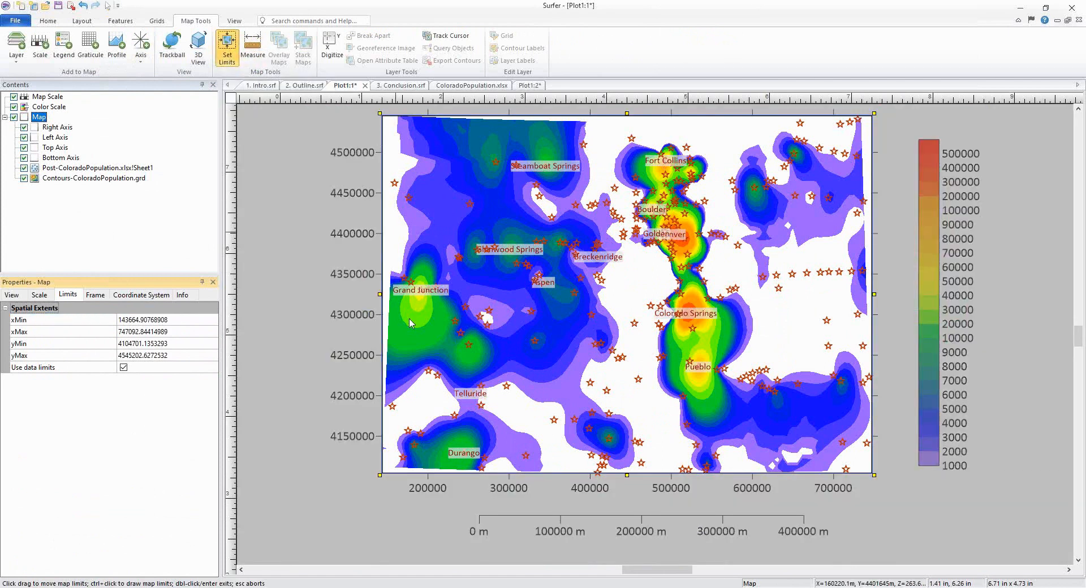
scroll(626, 330, down, 1)
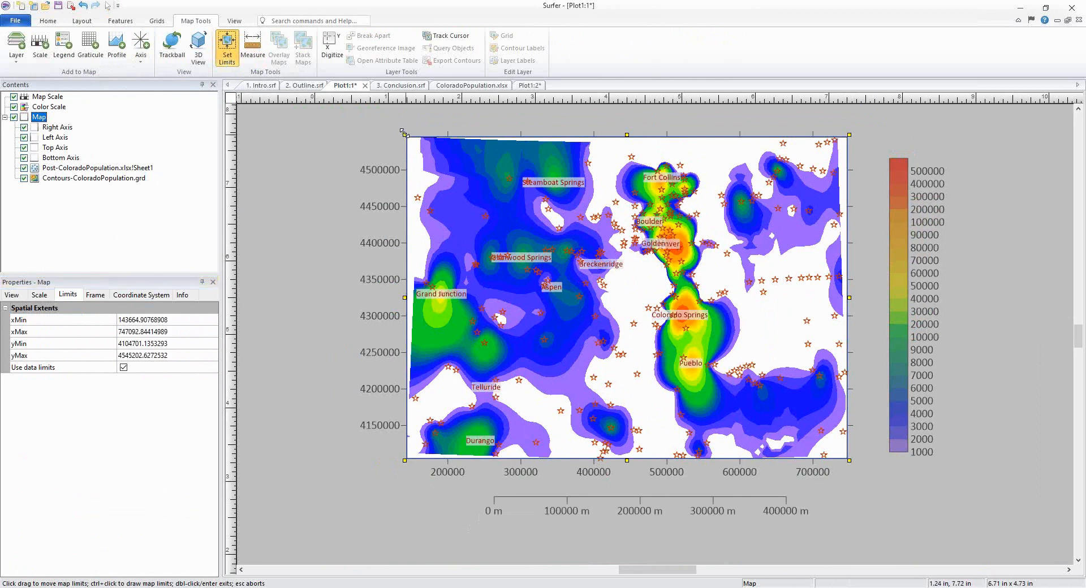
drag(404, 133, 397, 128)
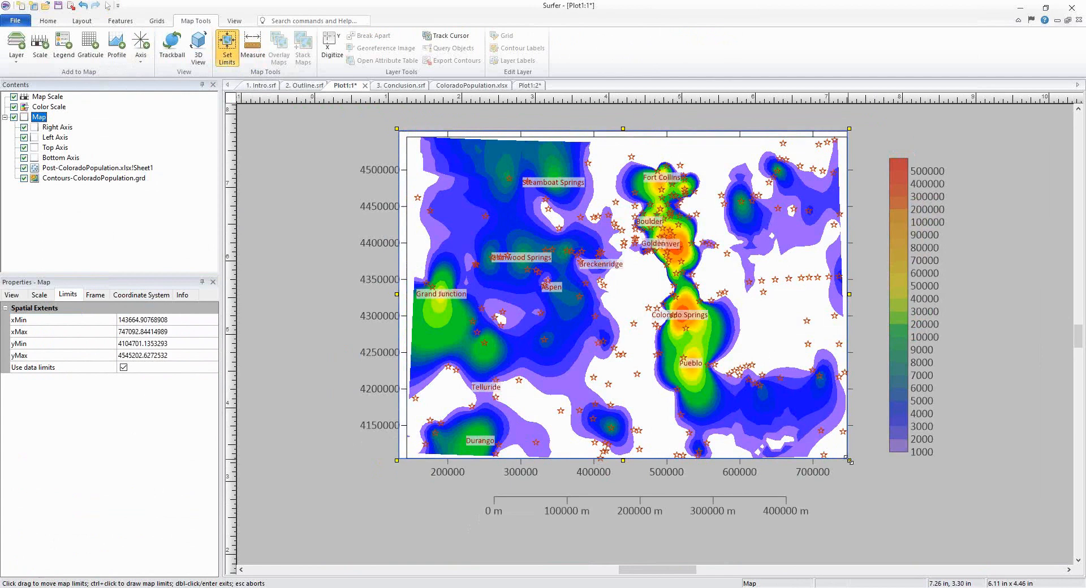
drag(850, 461, 856, 467)
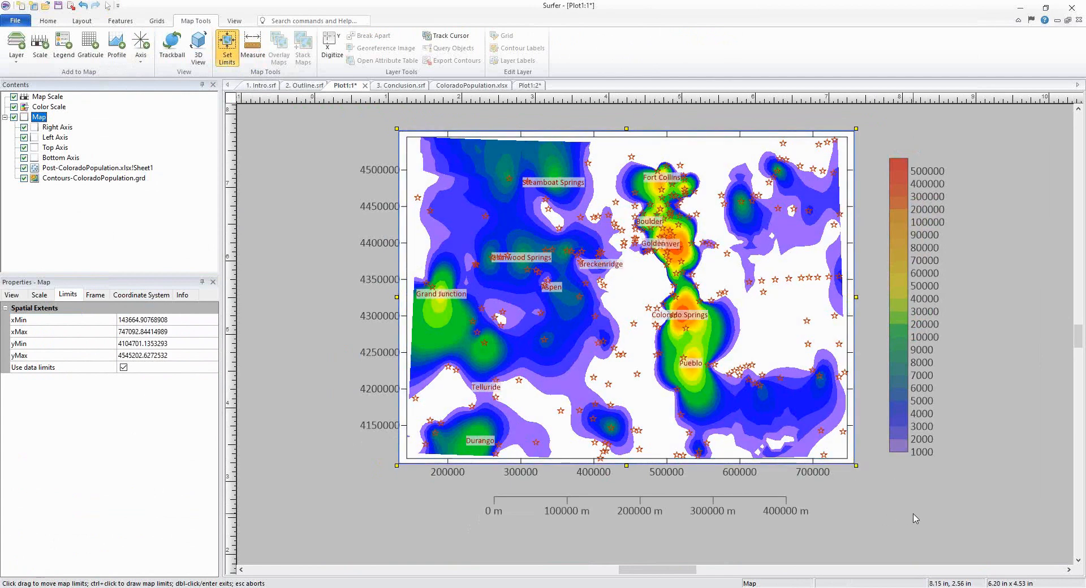
key(Return)
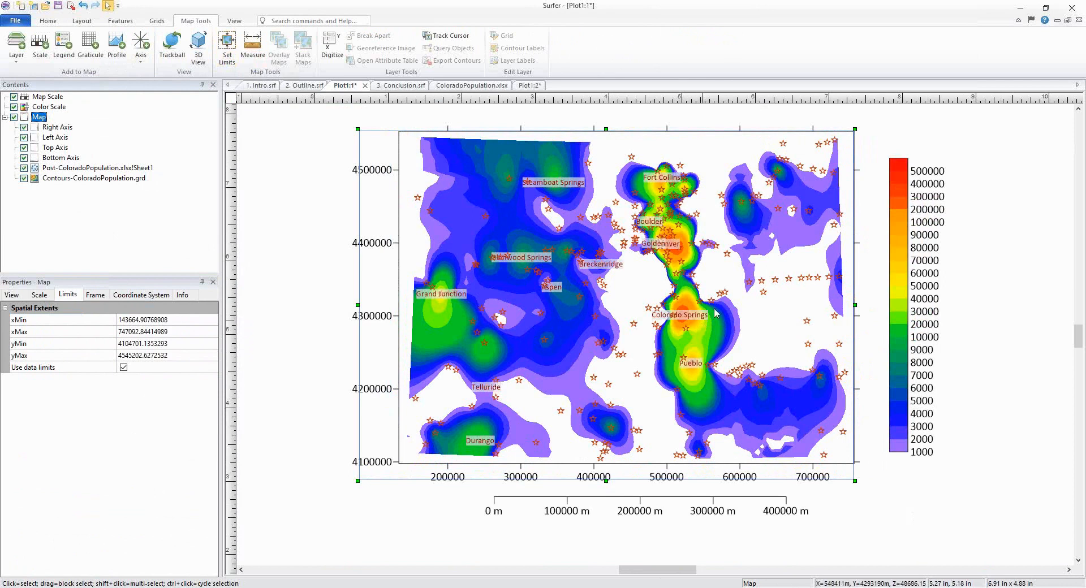
click(953, 530)
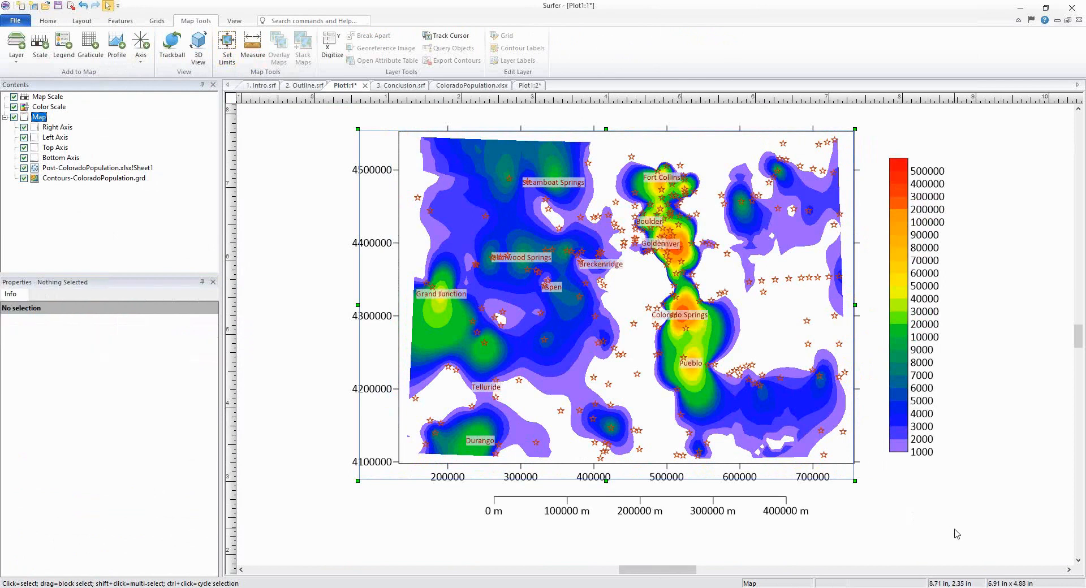
Check the map's new limits and its scale settings, opening the Y and X page-unit lengths.
click(34, 117)
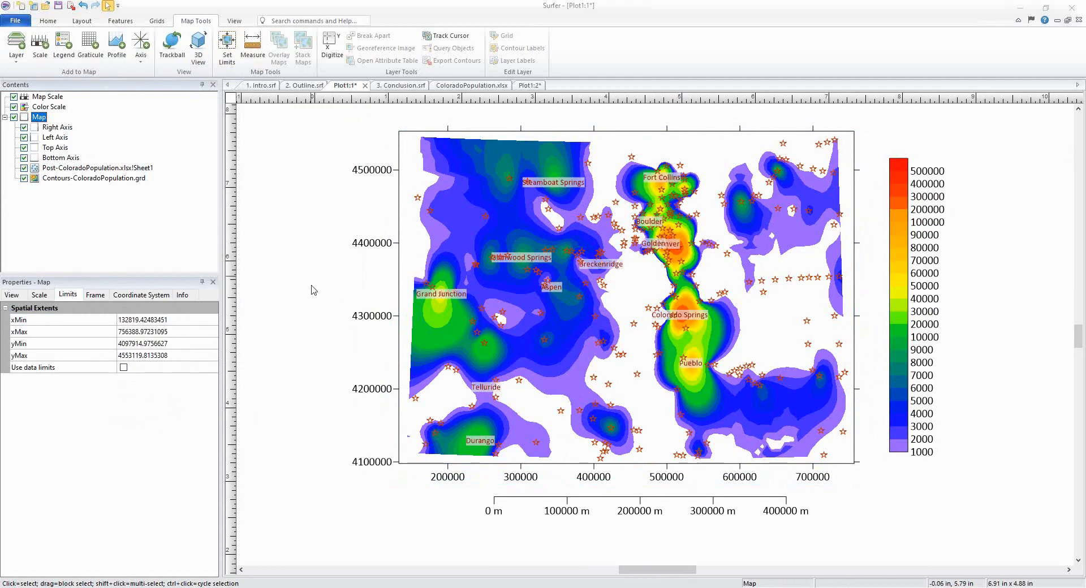
click(39, 295)
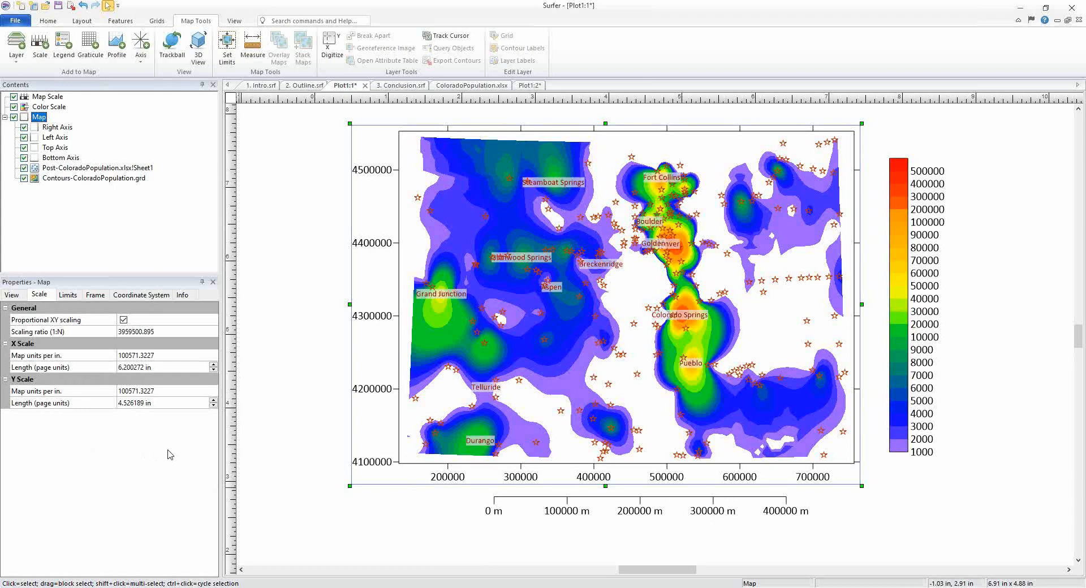
click(144, 407)
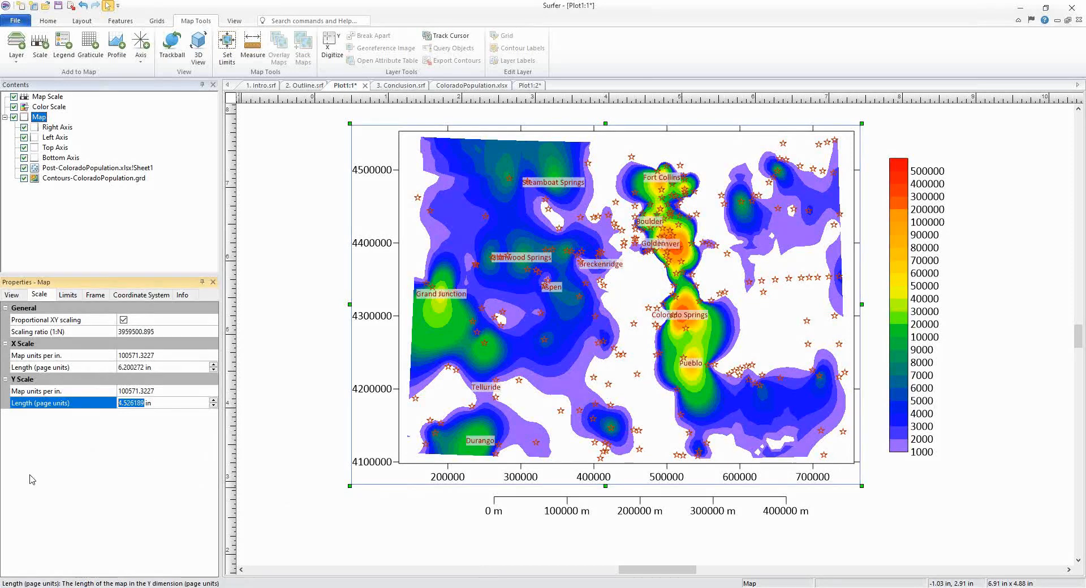
click(139, 369)
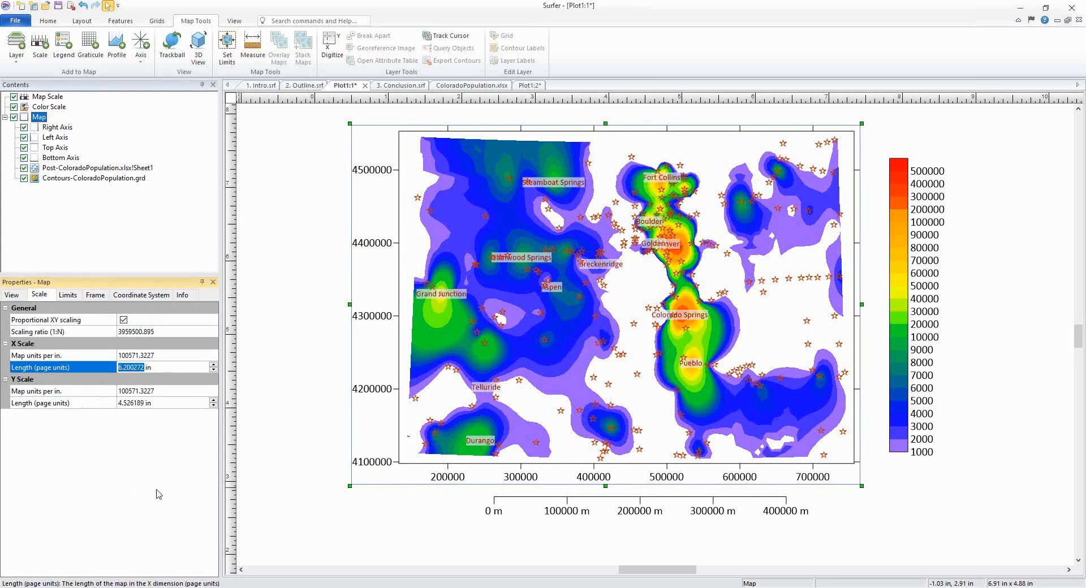
Set the map's X length to 10 in page units and check its map units per inch and scaling ratio.
text(10)
key(Return)
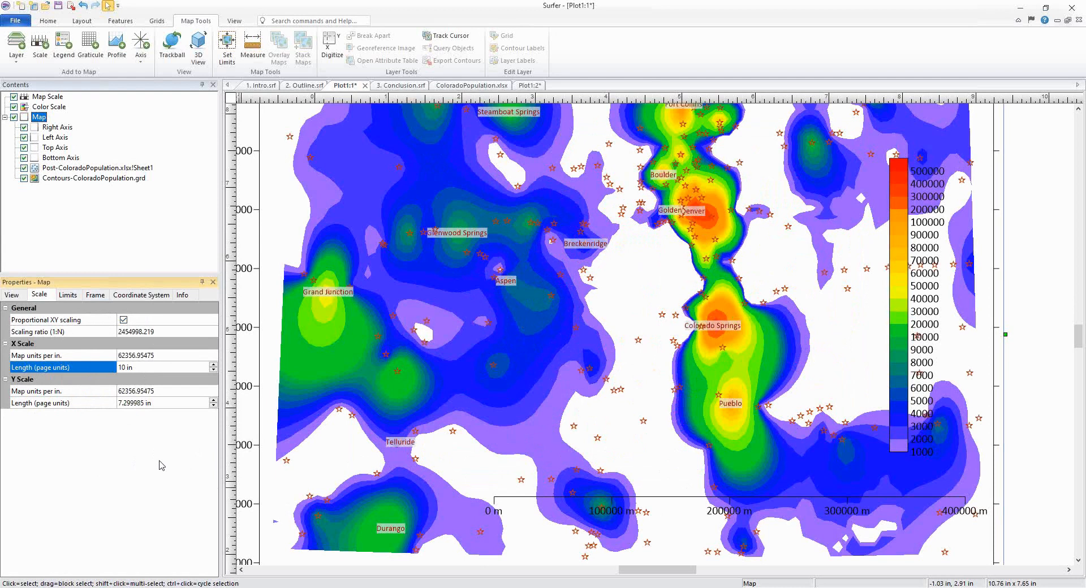
click(148, 356)
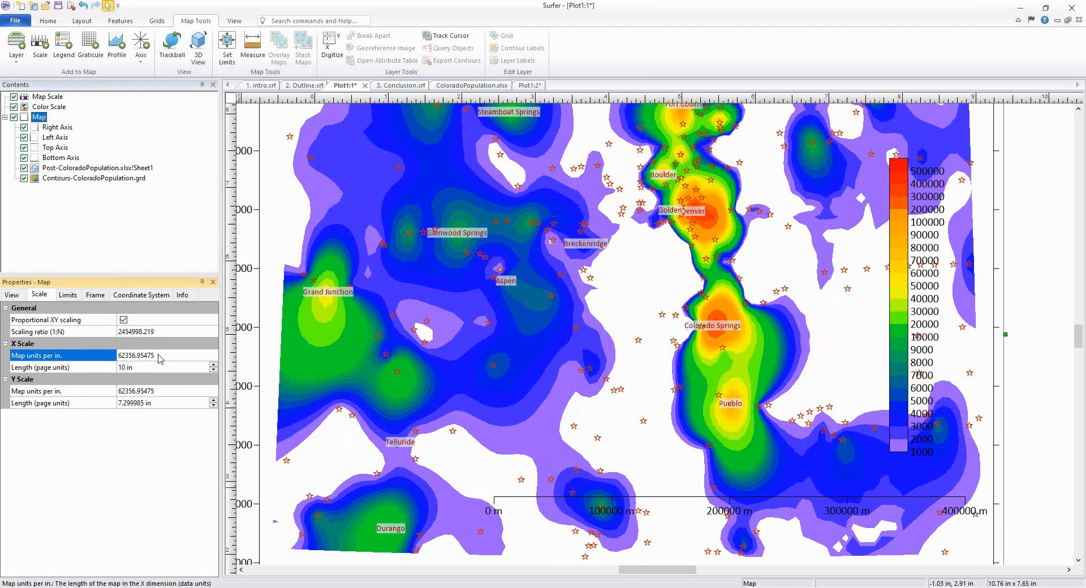
click(190, 334)
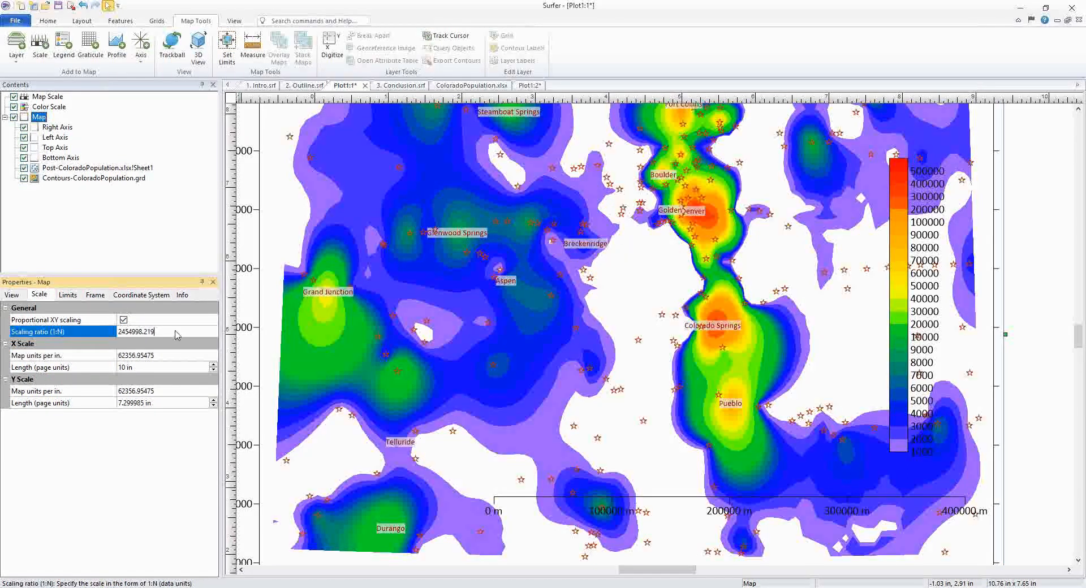
drag(177, 335, 117, 338)
Move the color scale clear of the map's right edge and the scale bar below the bottom axis.
click(1036, 447)
scroll(1036, 448, down, 2)
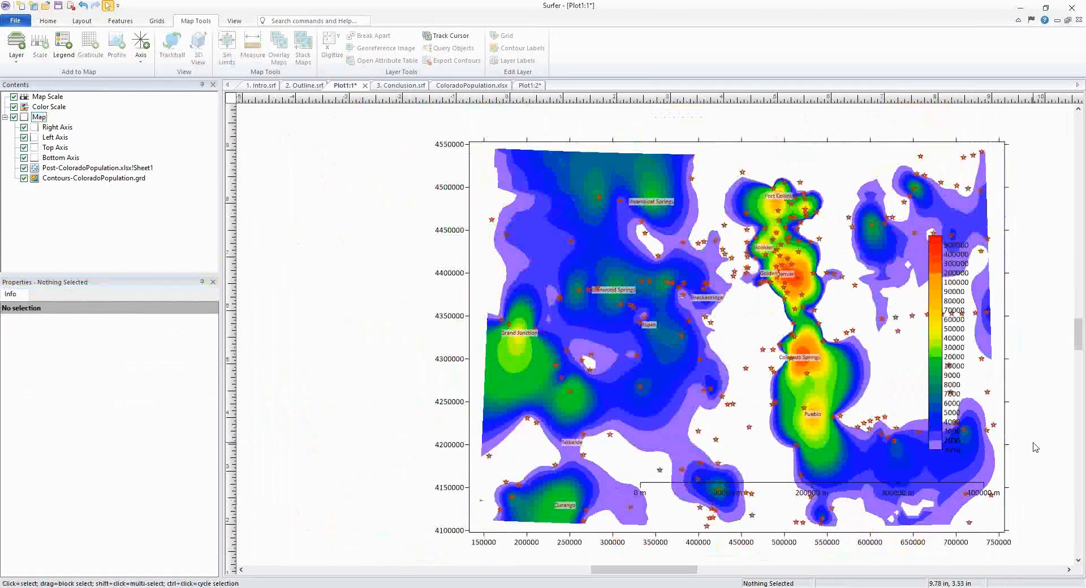
scroll(1036, 447, down, 1)
click(731, 368)
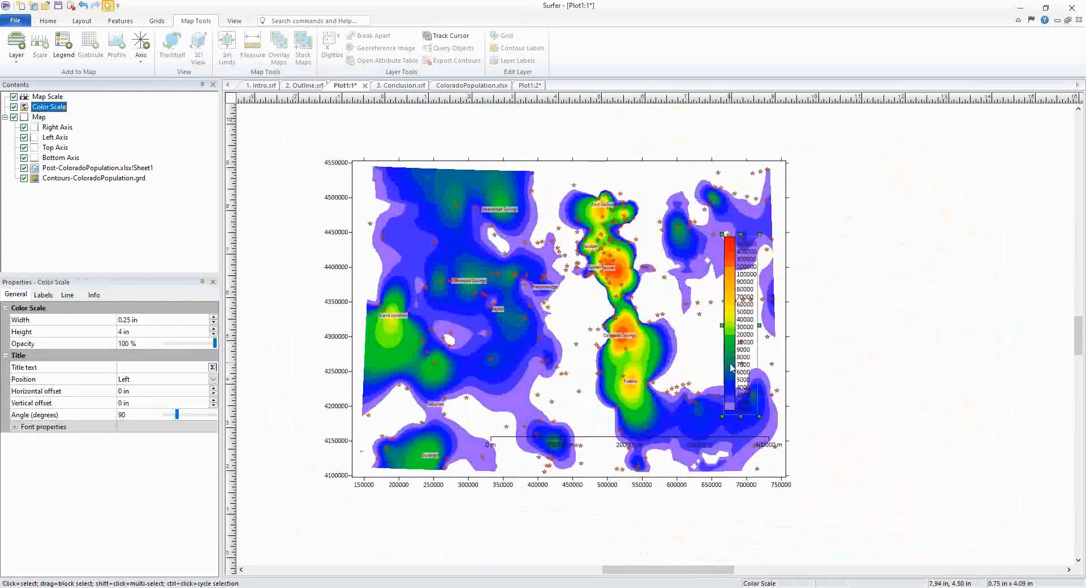
drag(732, 368, 810, 361)
drag(622, 451, 560, 512)
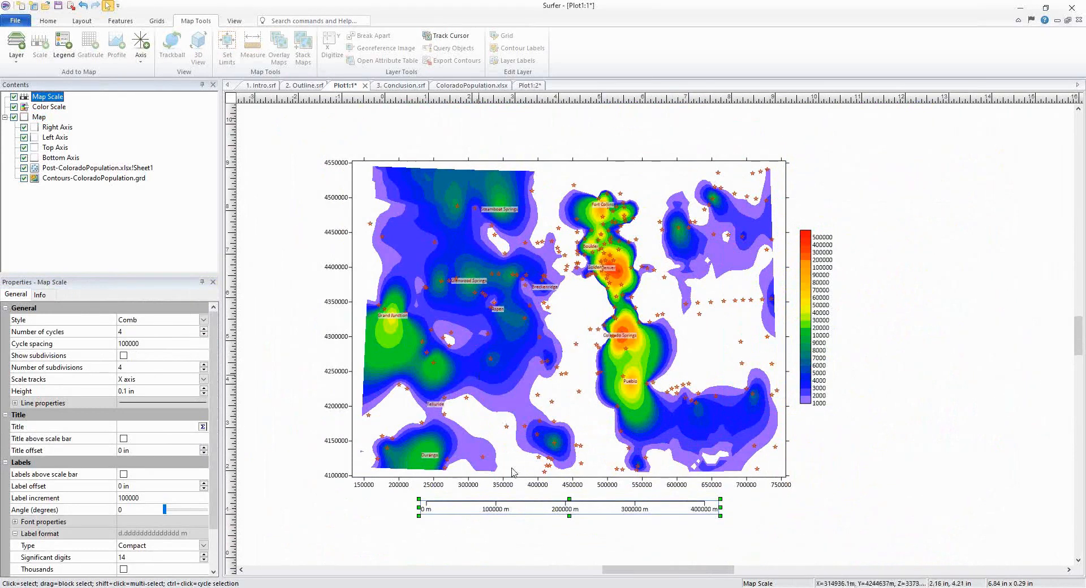
click(895, 481)
key(ctrl+a)
key(ctrl+l)
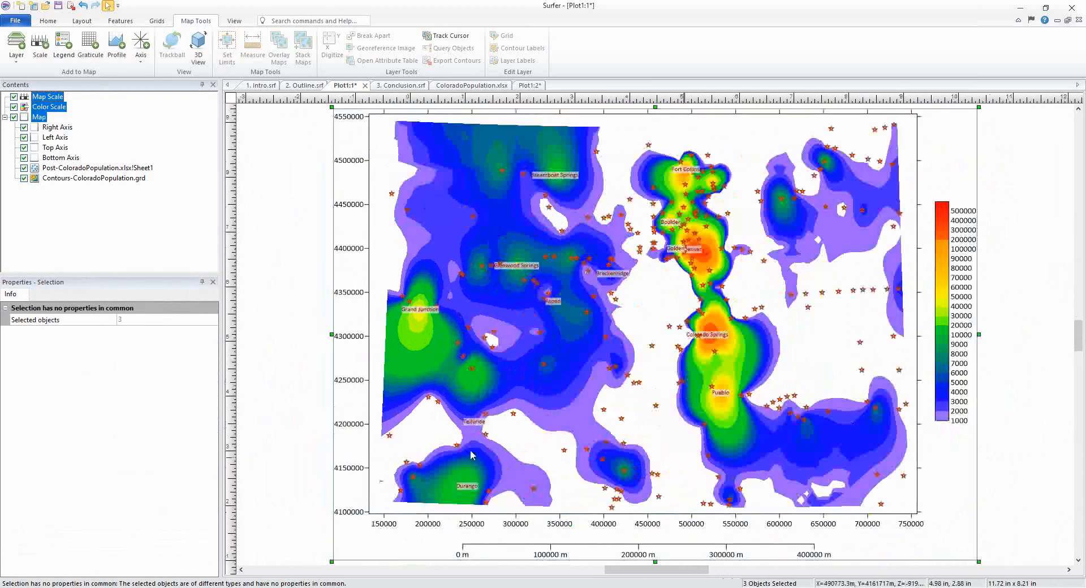
click(307, 436)
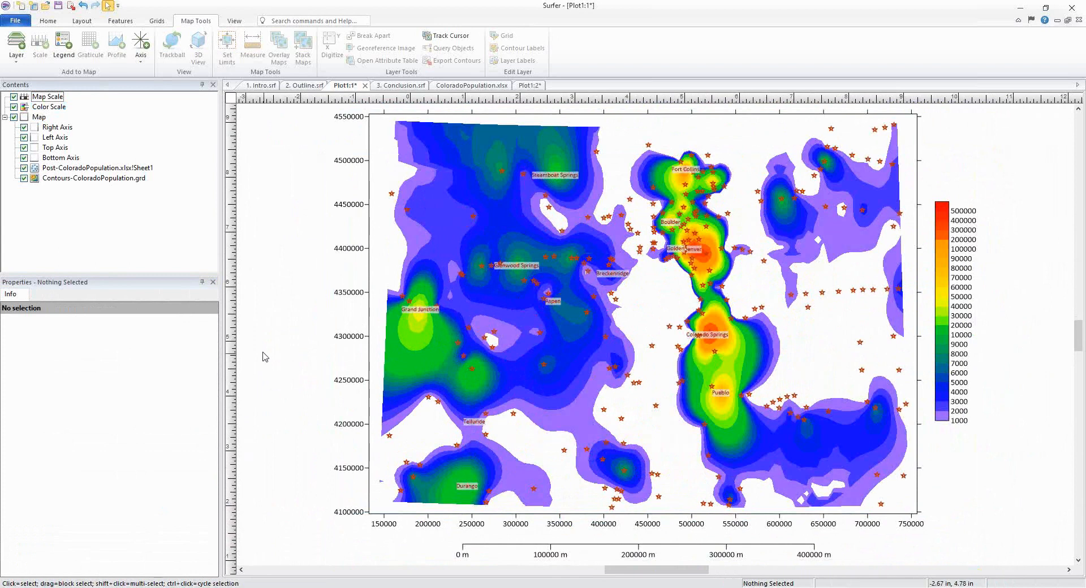
Switch the post layer's symbol sizing method to Fixed size and set the symbol size to 0.16 in.
click(88, 170)
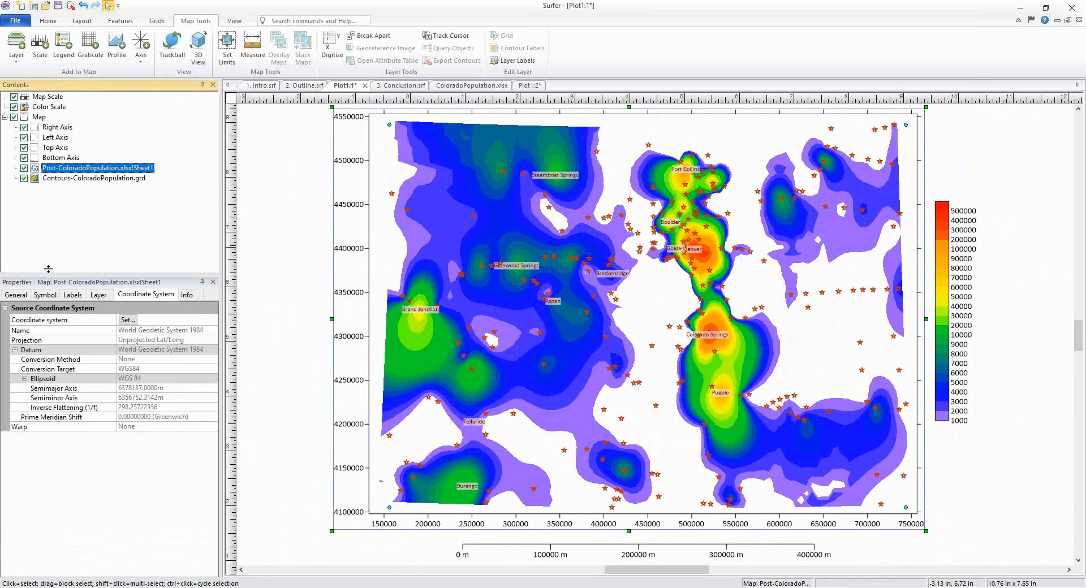
click(51, 295)
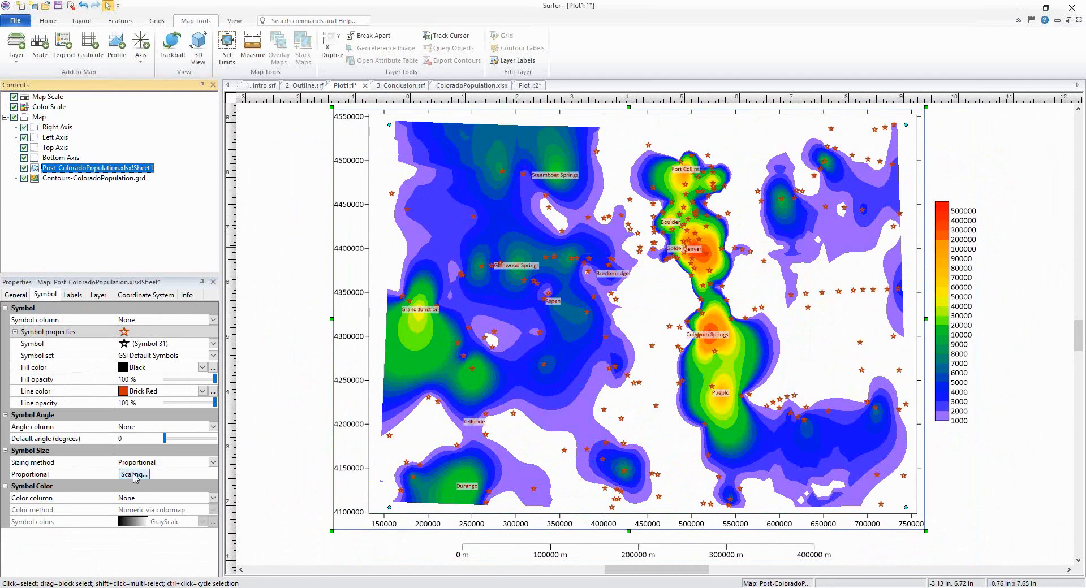
click(167, 463)
click(168, 477)
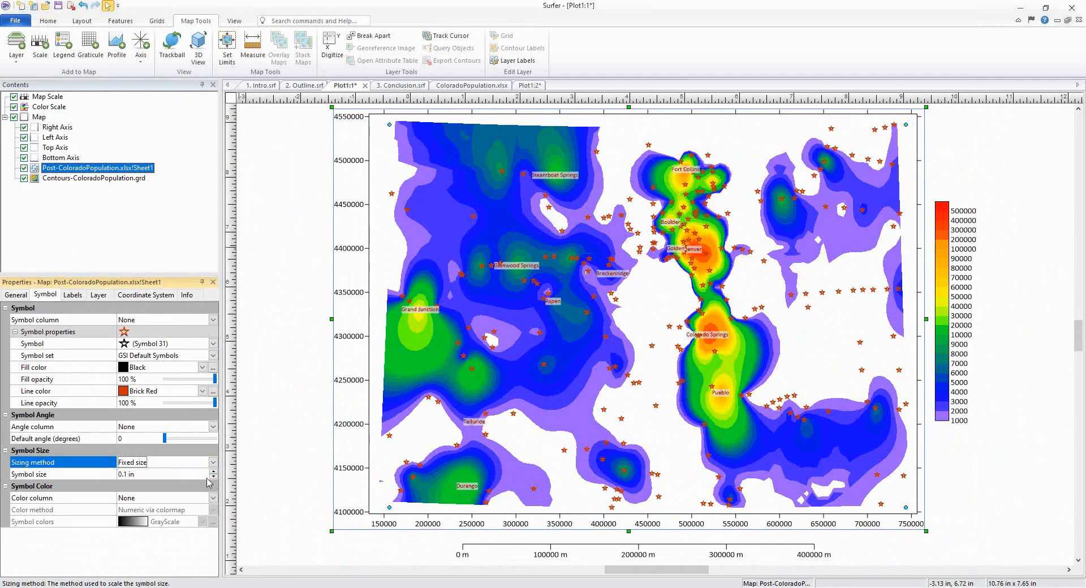
click(213, 472)
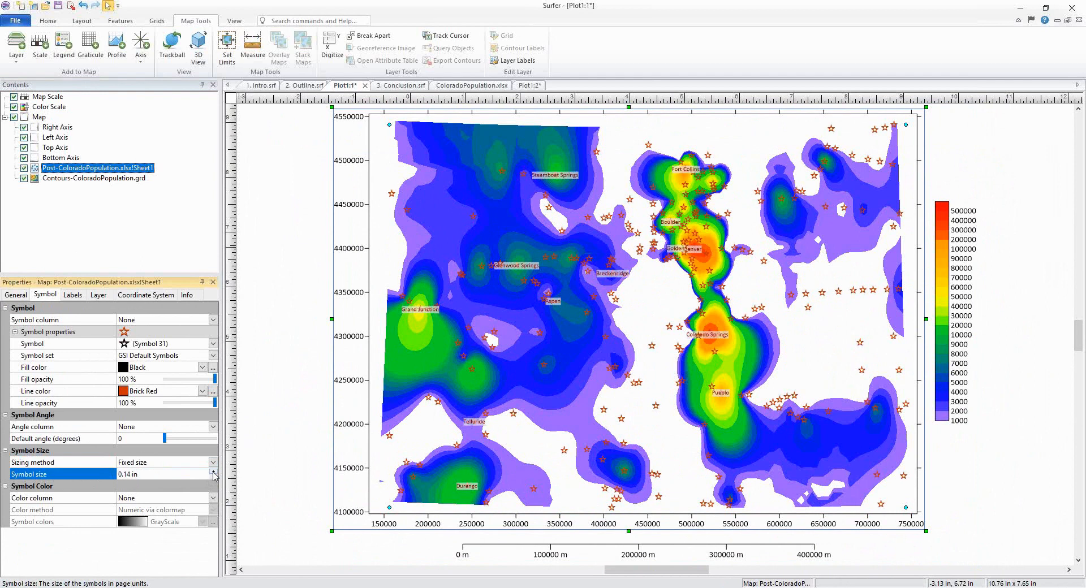
click(214, 472)
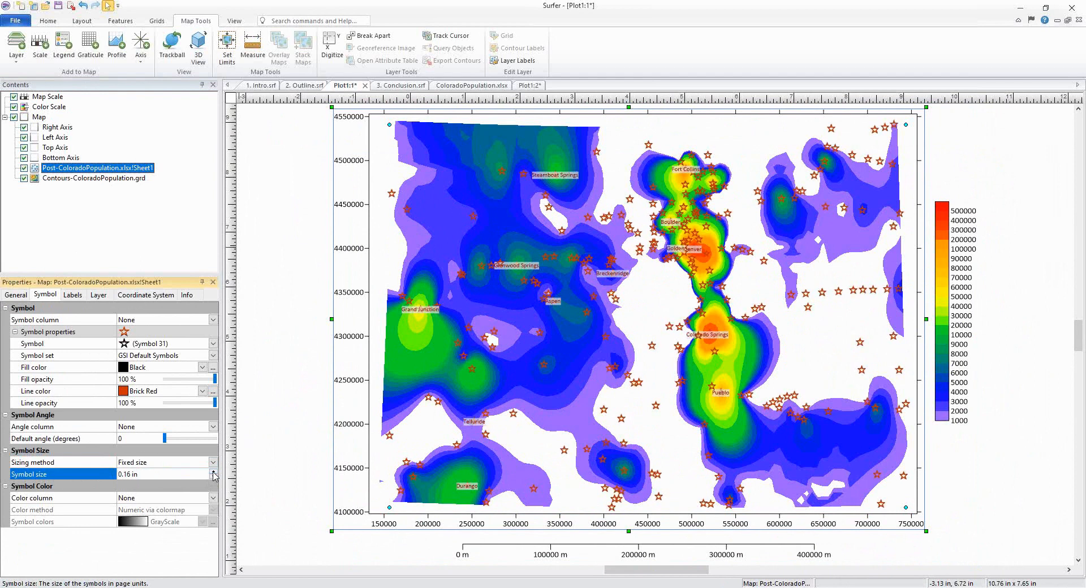
Increase the post layer's city label font size to 12 points.
click(73, 295)
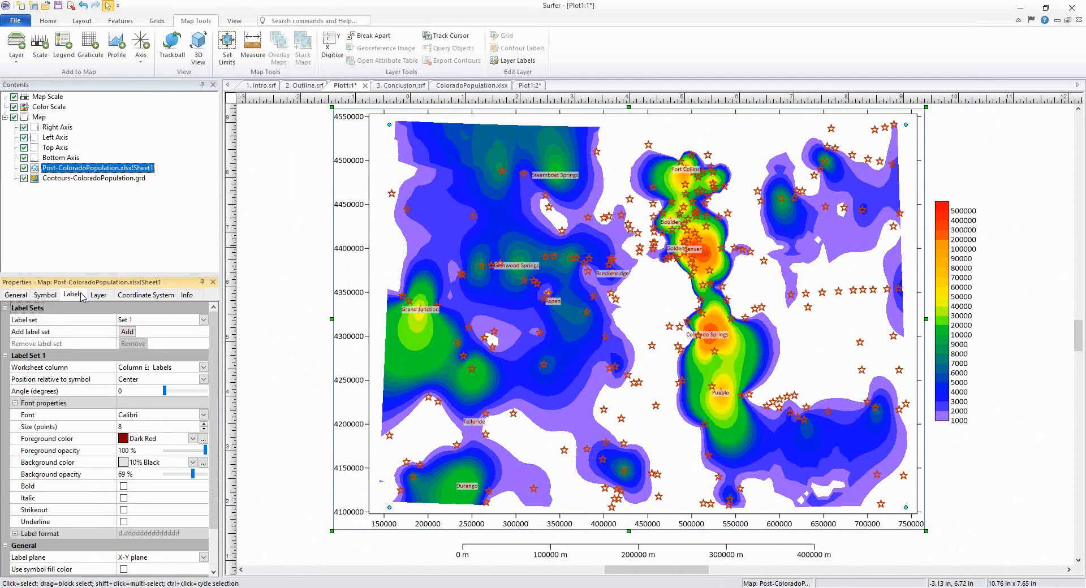
click(204, 424)
click(204, 424)
click(204, 424)
click(204, 425)
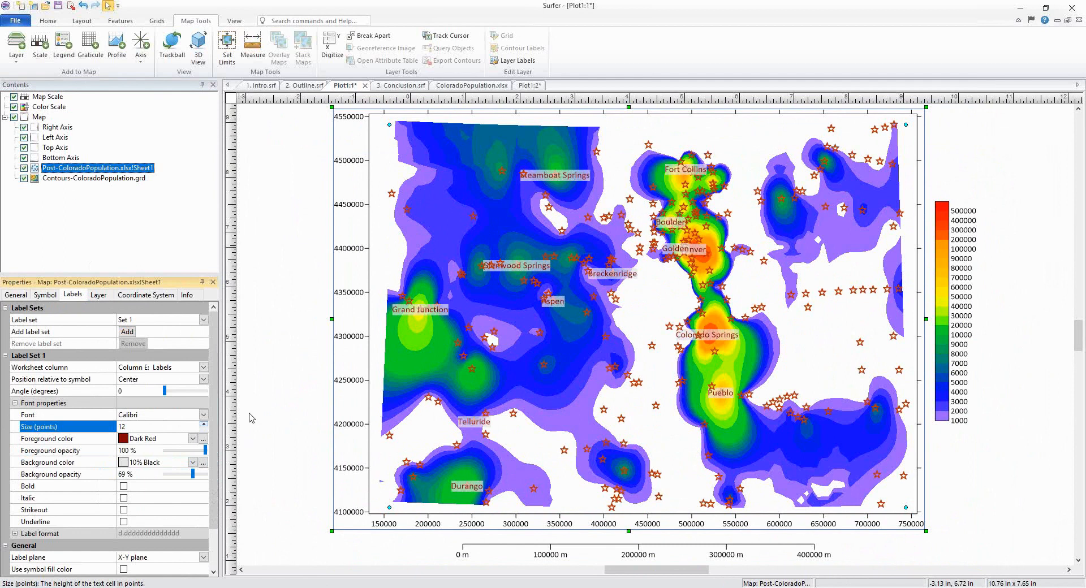
click(303, 369)
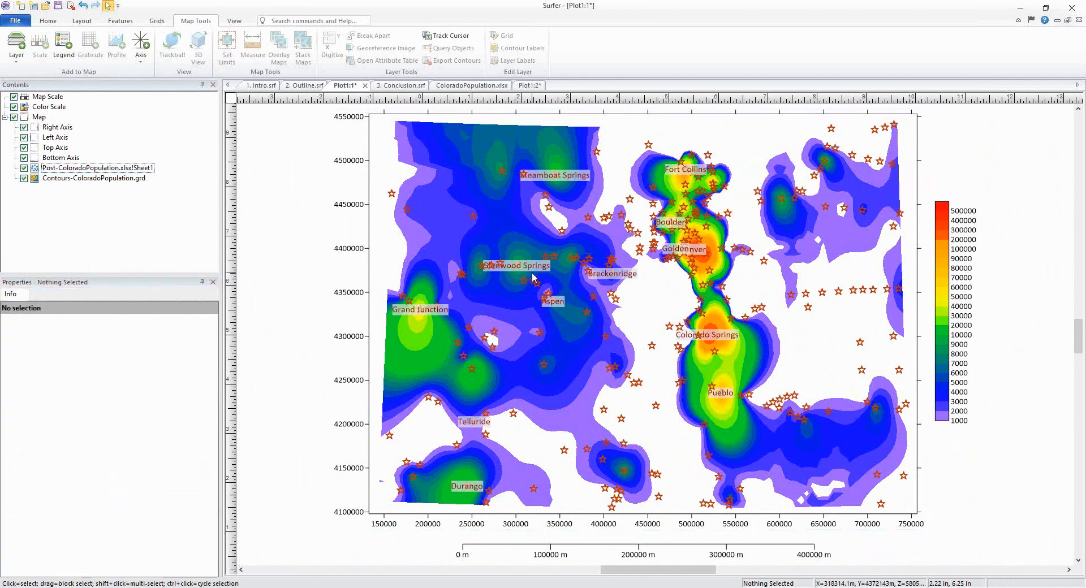
scroll(535, 281, down, 1)
scroll(579, 297, down, 1)
drag(579, 298, 579, 301)
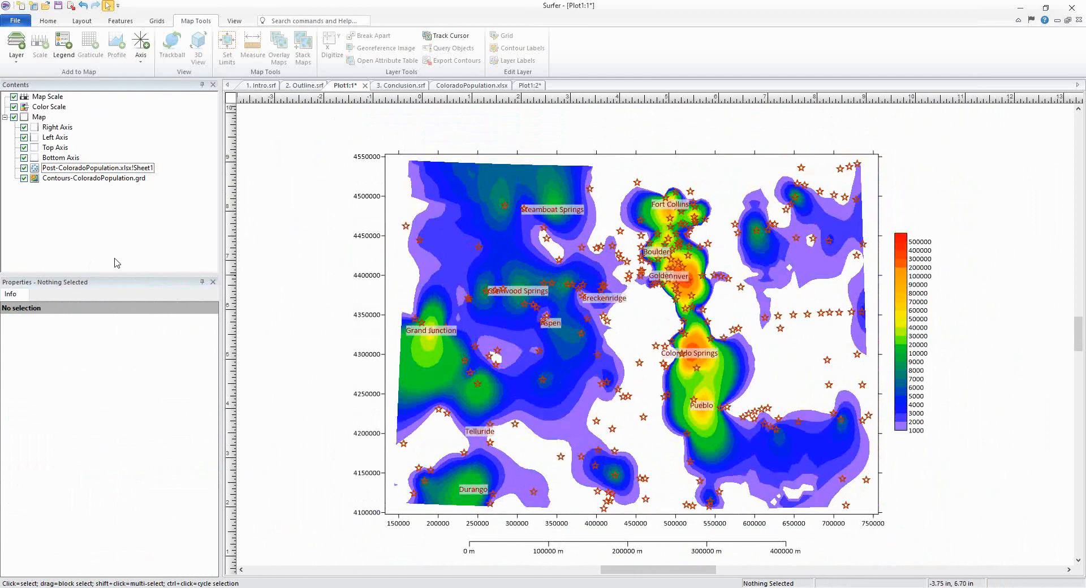
Title the map's top axis "Population per City".
click(59, 148)
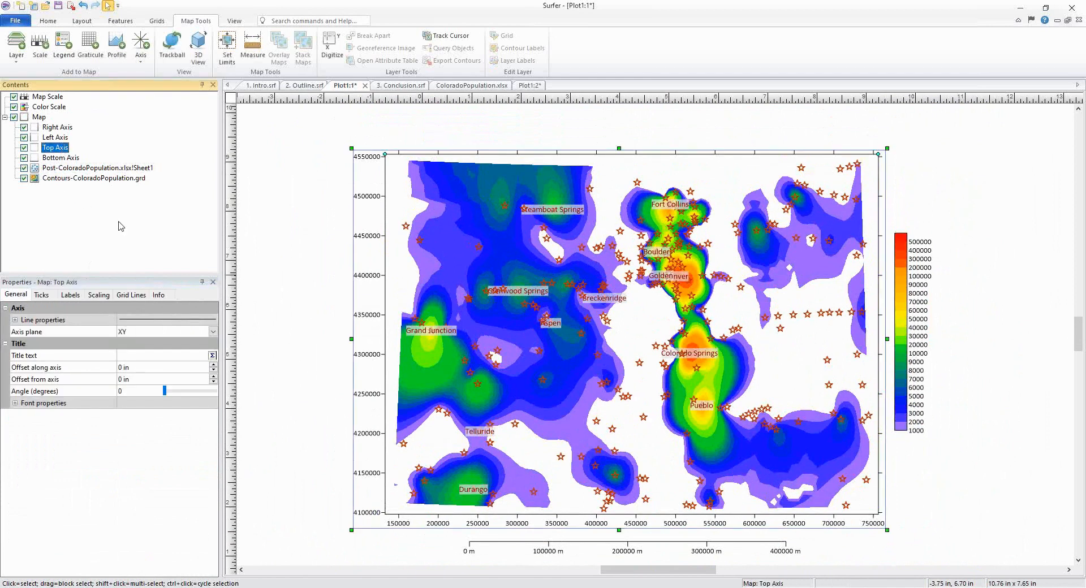
click(136, 364)
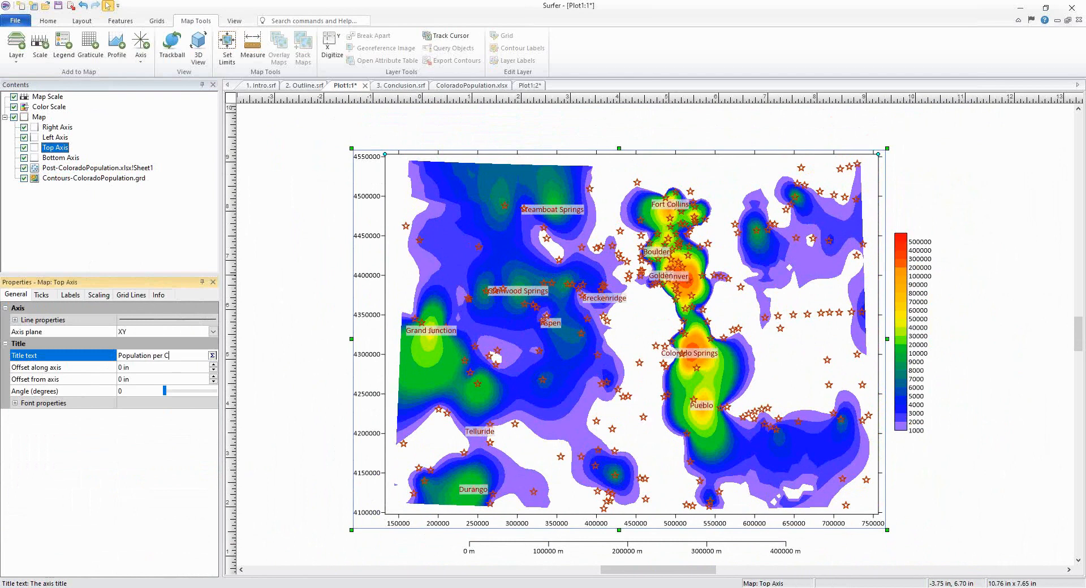
key(Return)
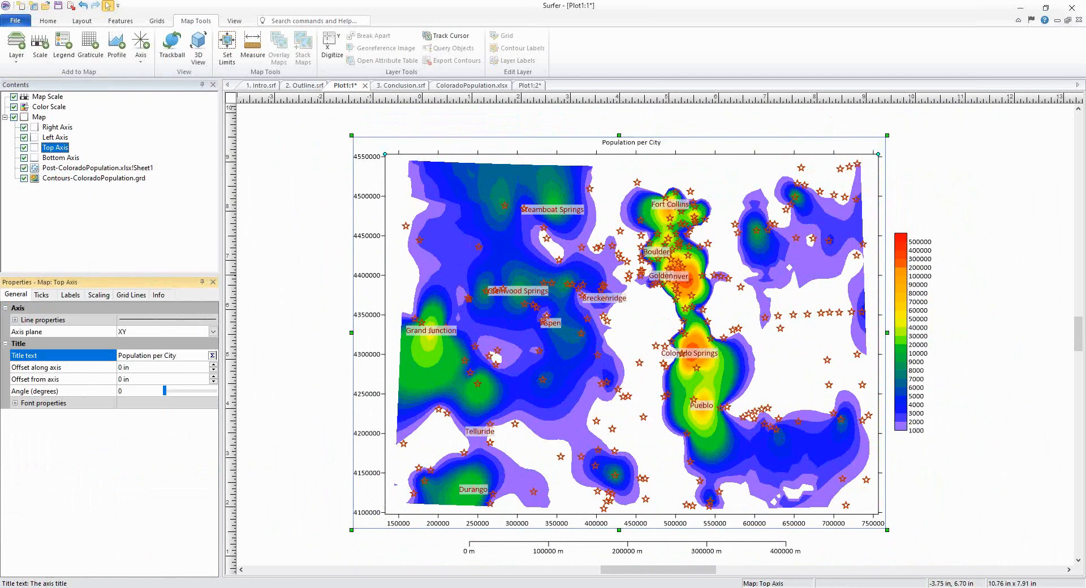
Enlarge the top axis title's font to 28 points.
click(16, 403)
click(214, 425)
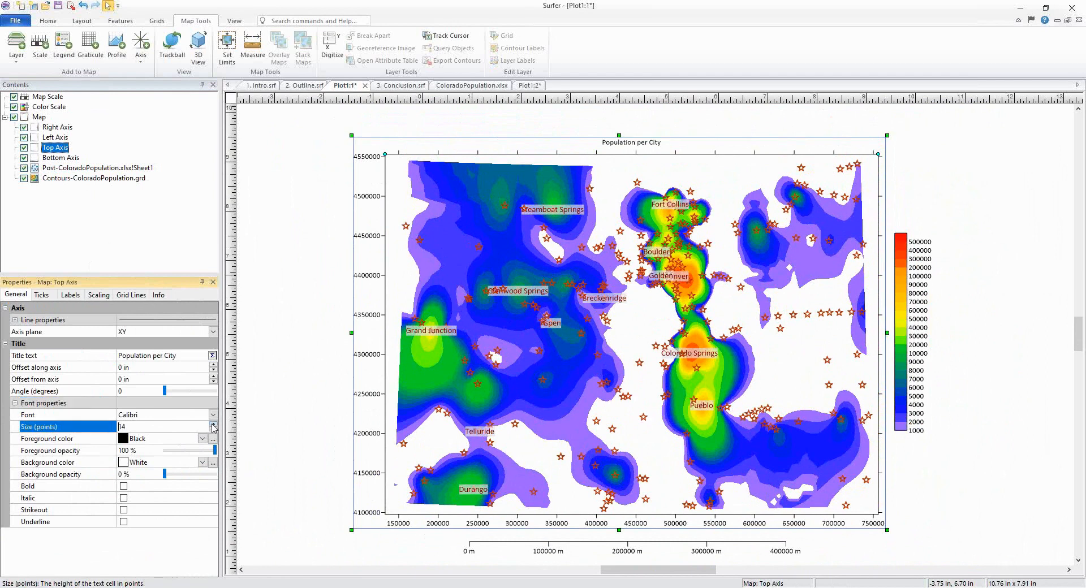
click(214, 425)
click(214, 425)
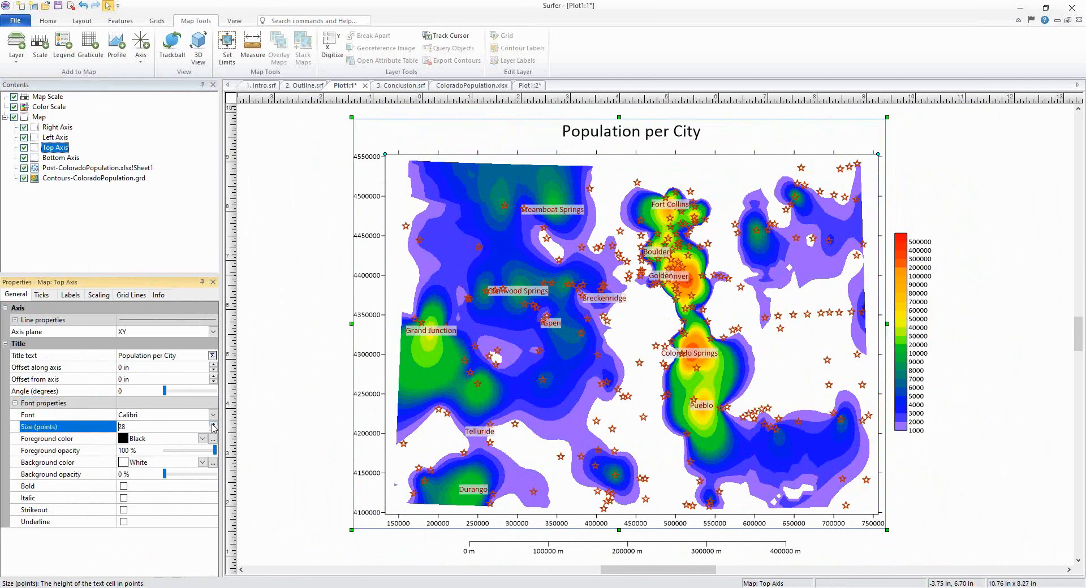
click(213, 425)
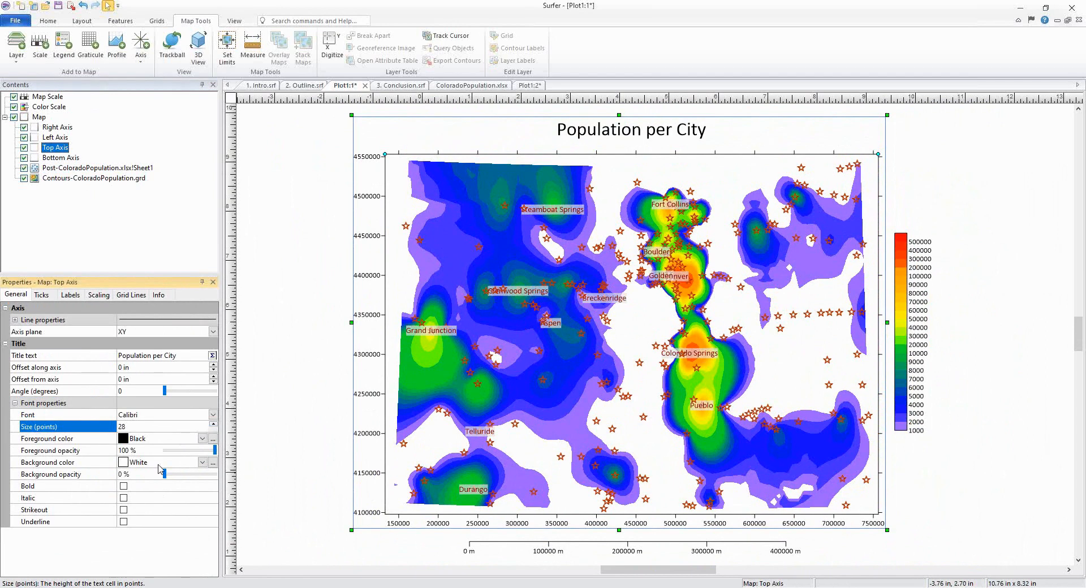
click(279, 485)
key(ctrl+a)
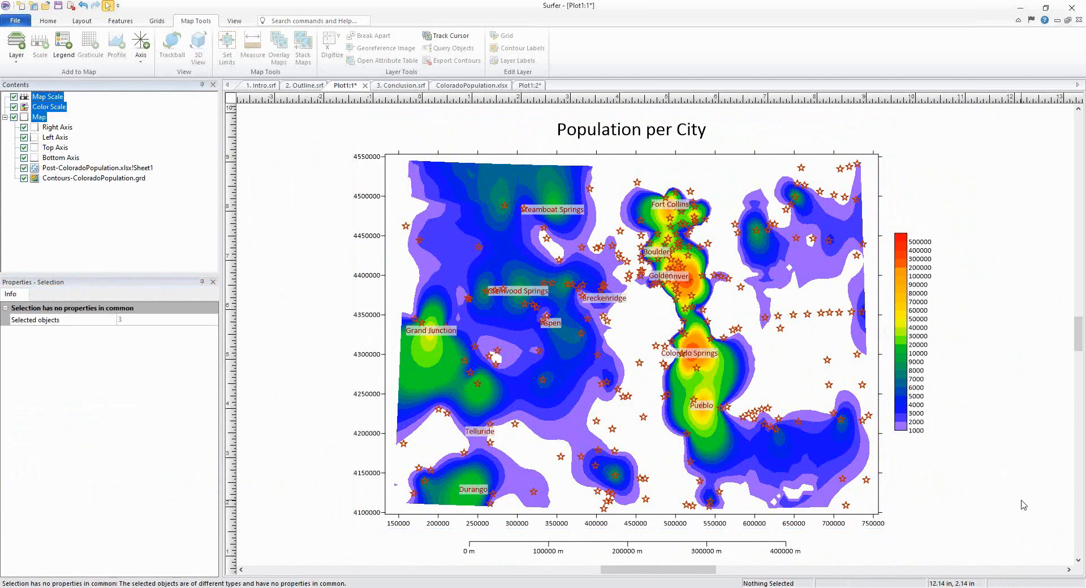
key(ctrl+l)
click(1062, 516)
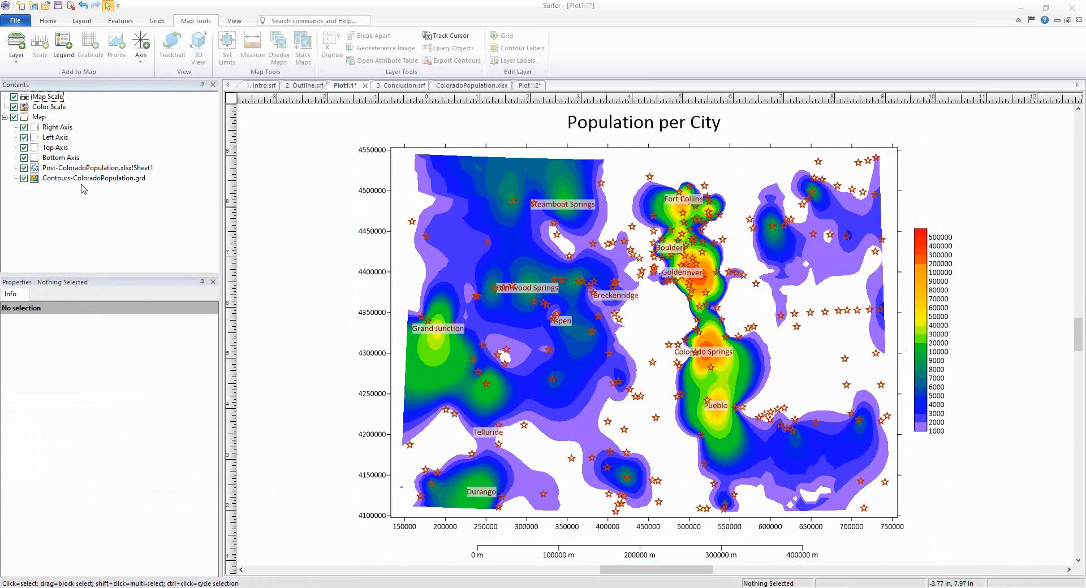
Start adding a base layer from an online server to the map, choosing HI_Mask under the NAIP imagery source.
click(52, 118)
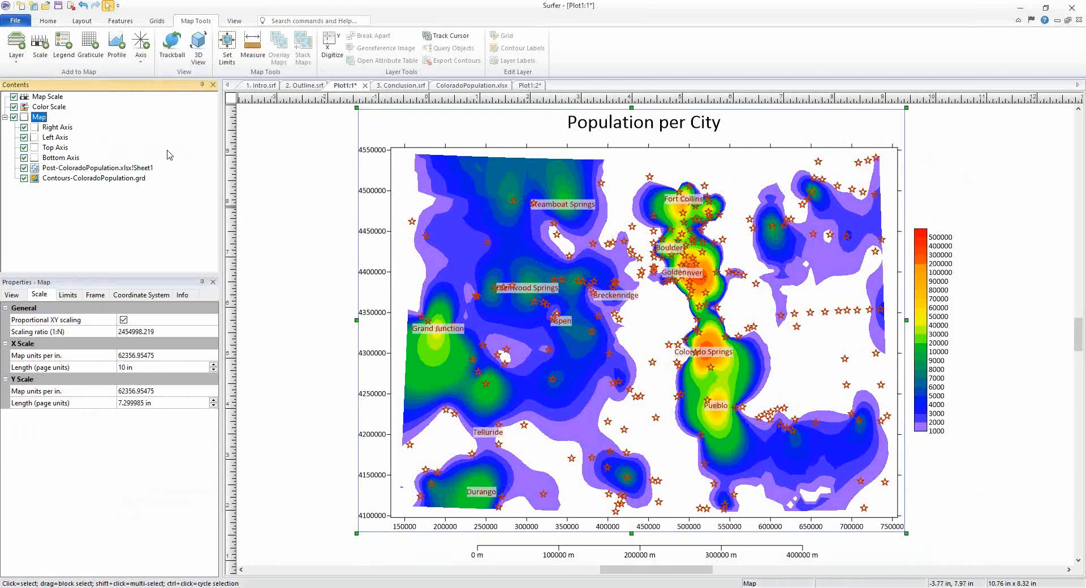
click(49, 22)
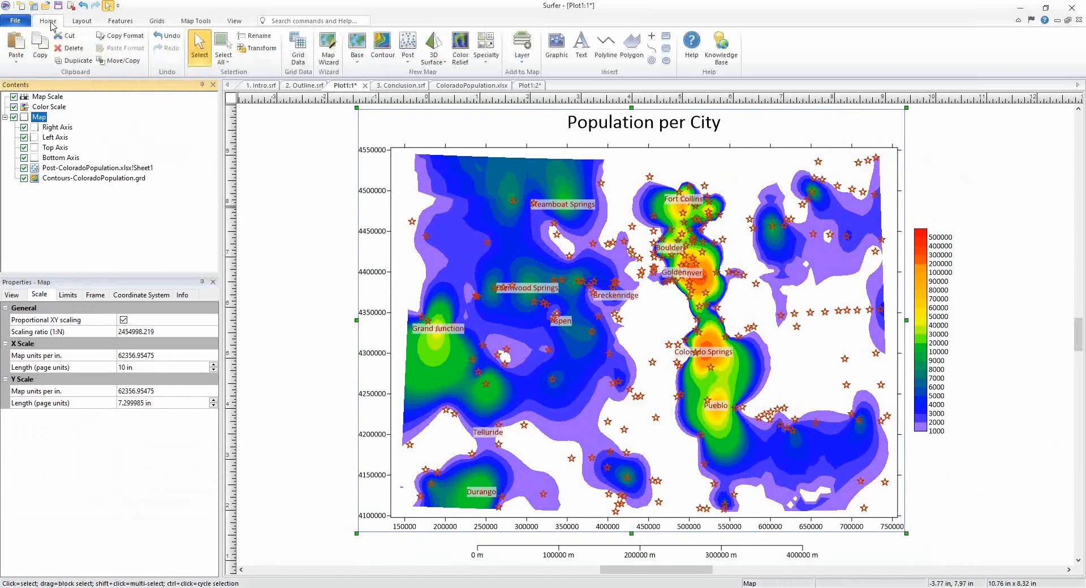
click(522, 63)
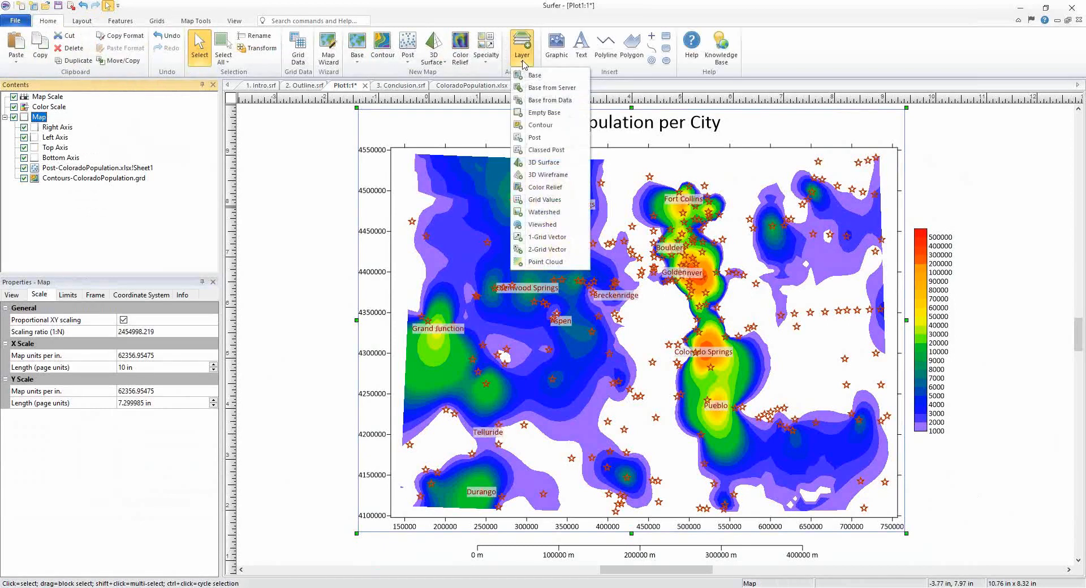
click(584, 89)
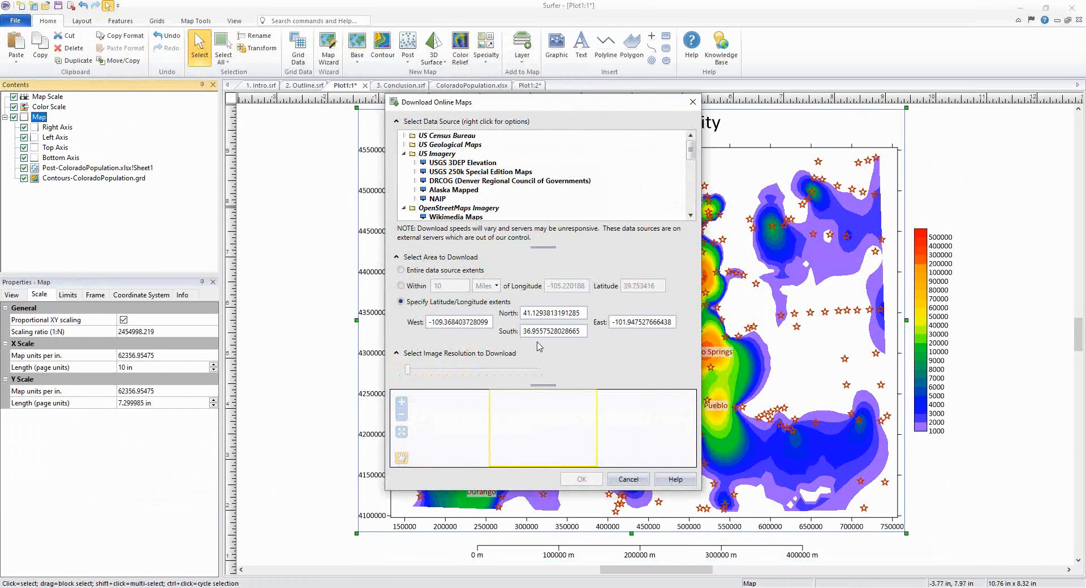
double_click(431, 199)
click(447, 146)
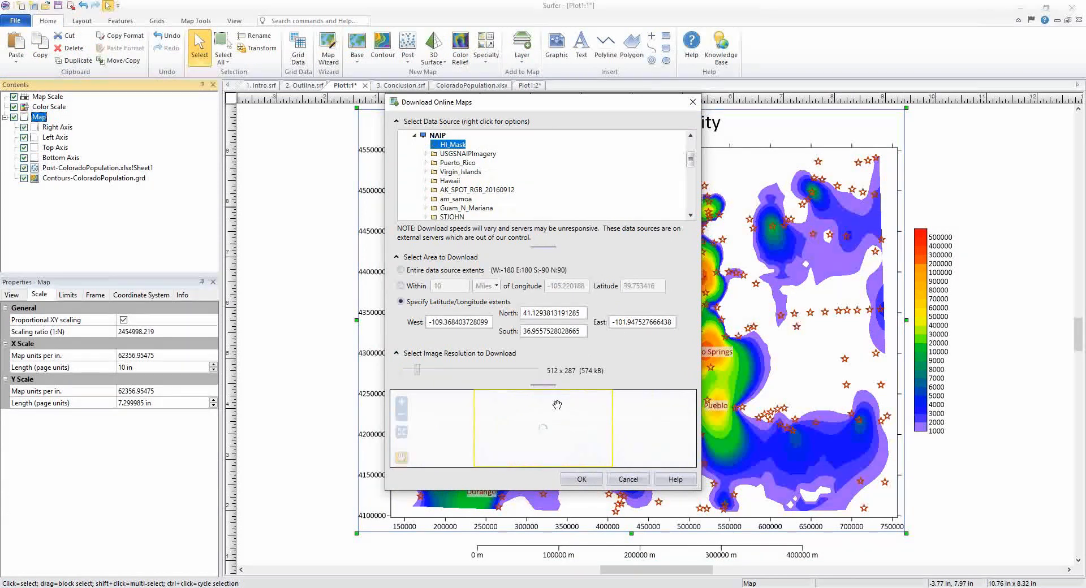
Enlarge the download preview and choose the Image layer of USGSNAIPImagery under NAIP as the data source.
drag(543, 385, 543, 335)
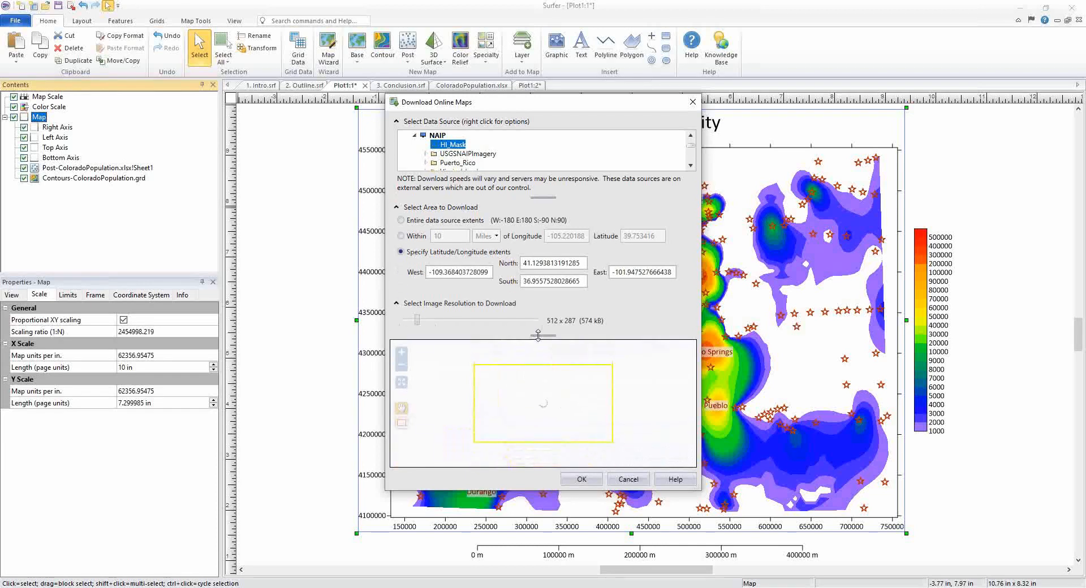
scroll(470, 141, down, 1)
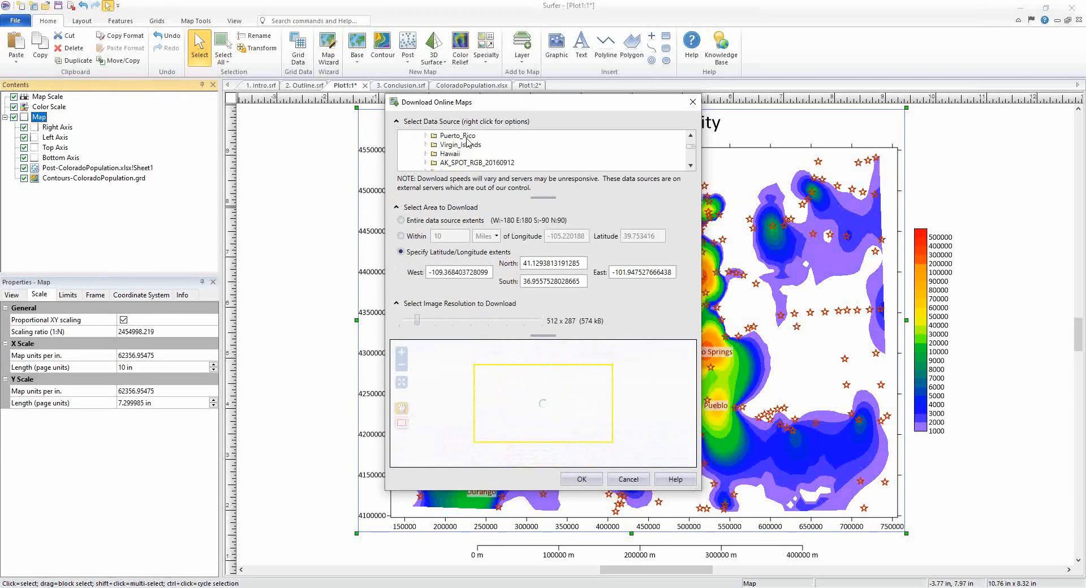
scroll(452, 146, up, 2)
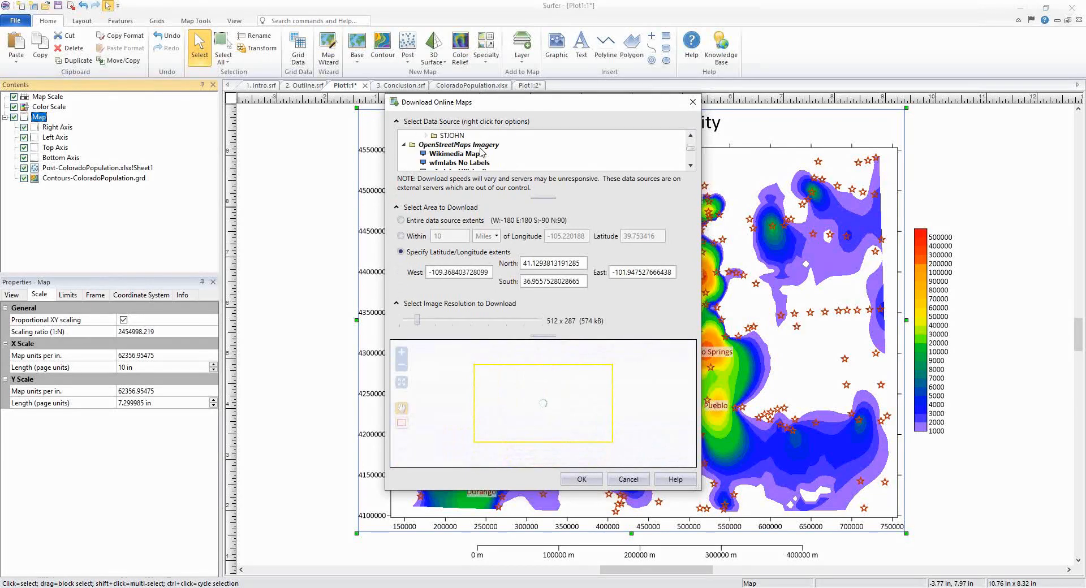
scroll(451, 152, down, 2)
scroll(449, 162, up, 2)
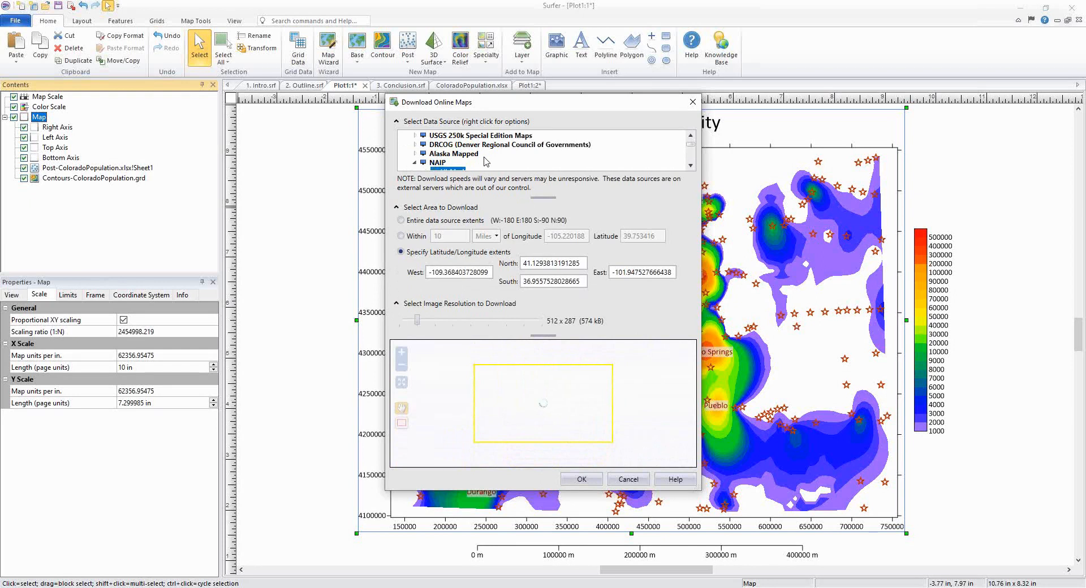
scroll(485, 161, down, 1)
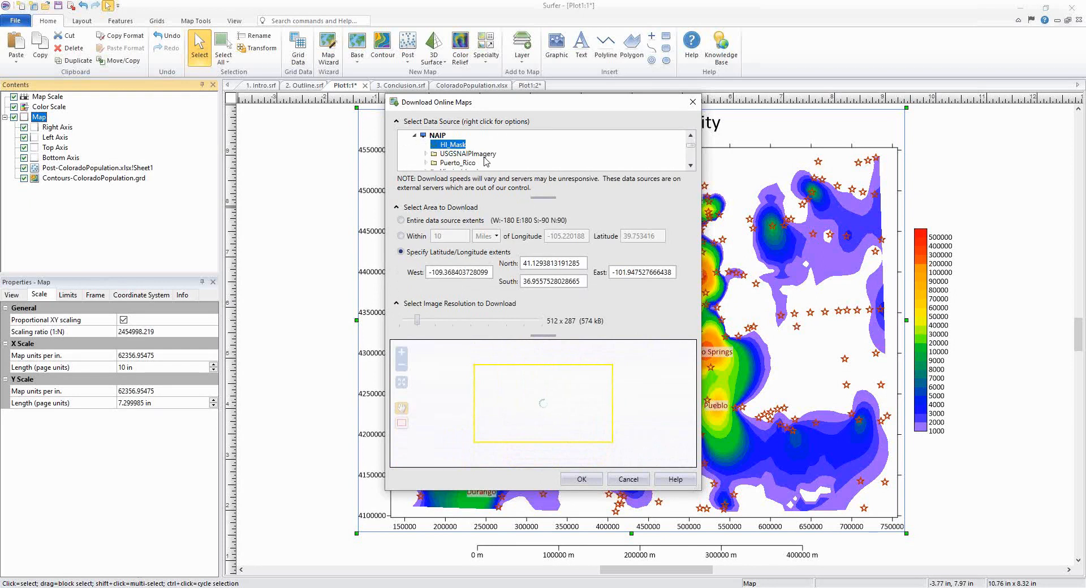
double_click(442, 155)
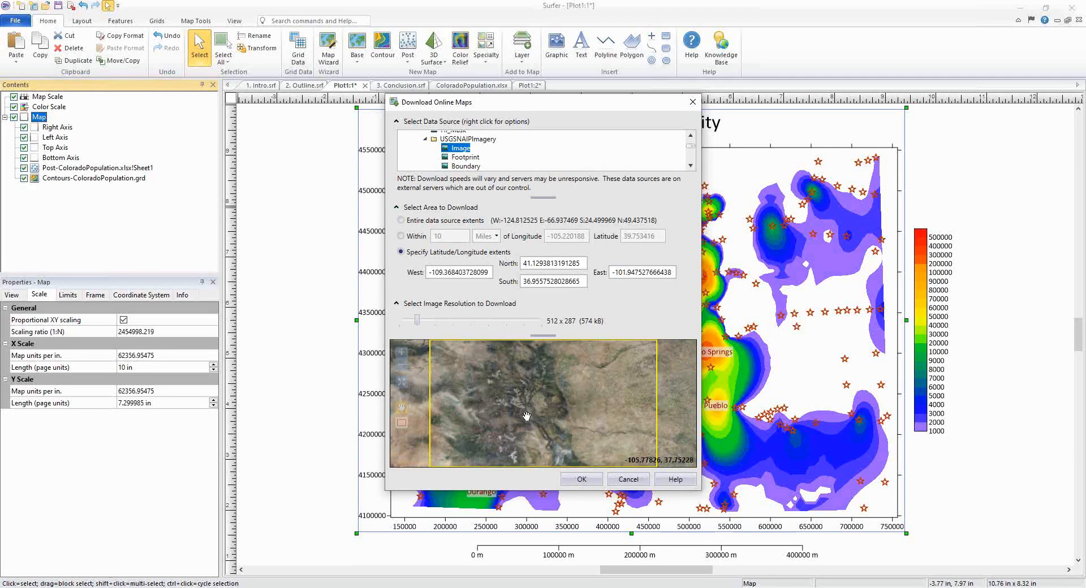
Download the base image at 256 x 143 resolution and keep the current map limits.
drag(418, 321, 408, 323)
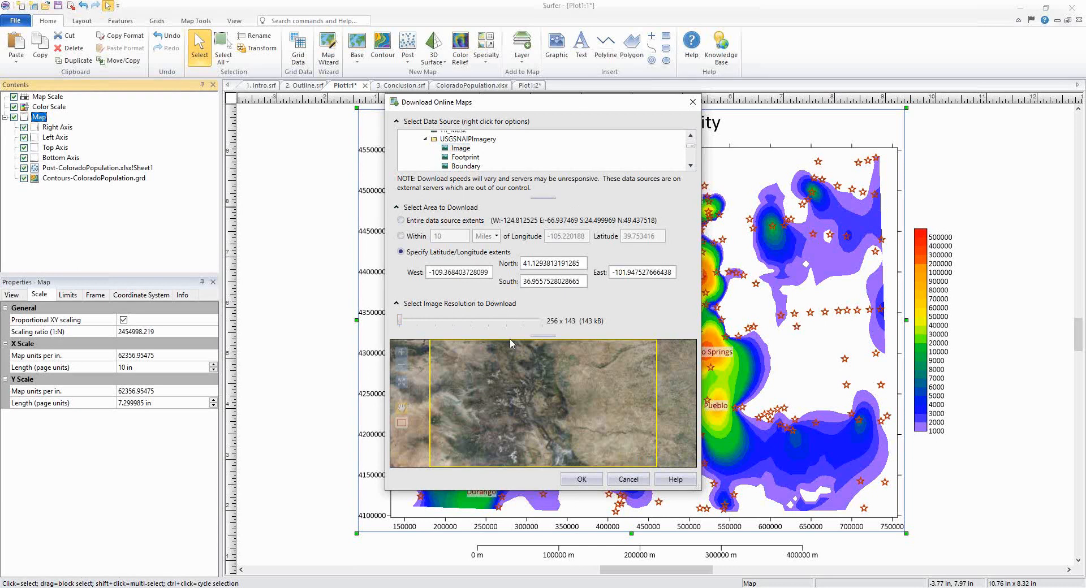
click(582, 480)
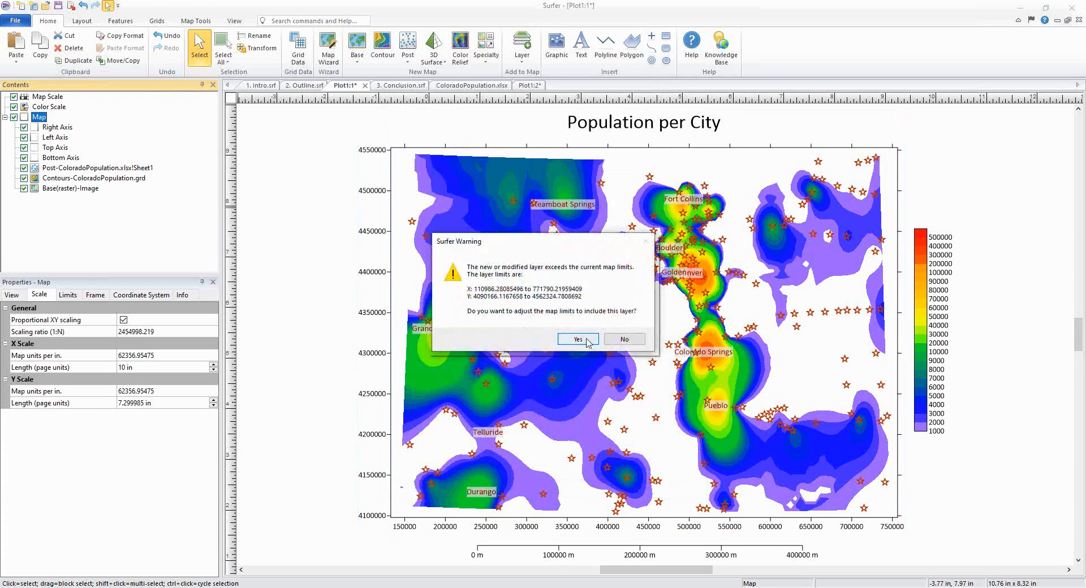
click(625, 339)
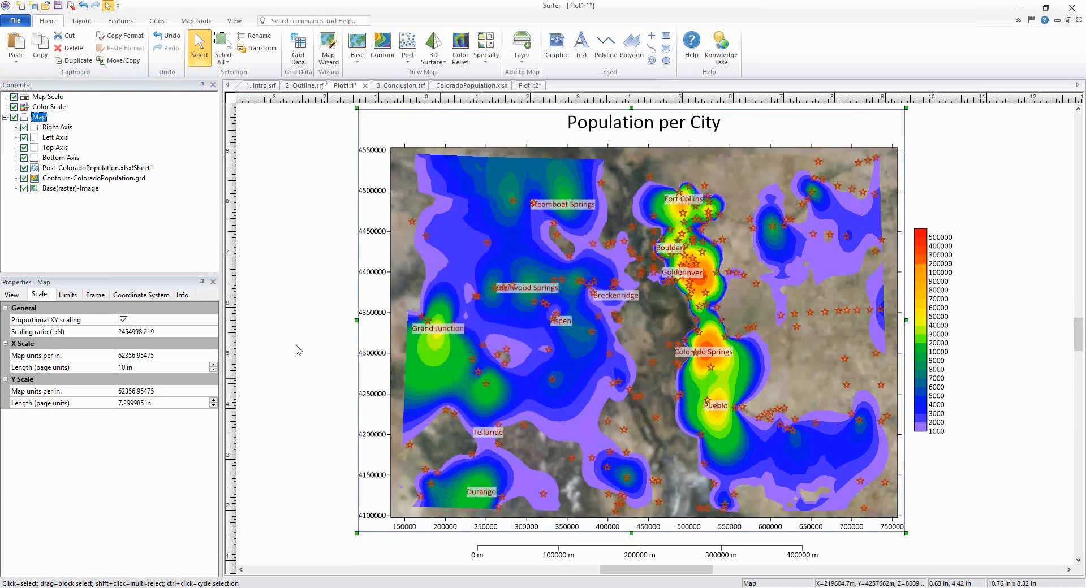
Check the coordinate systems of the base image layer and the map, and open the map in a 3D view.
click(71, 190)
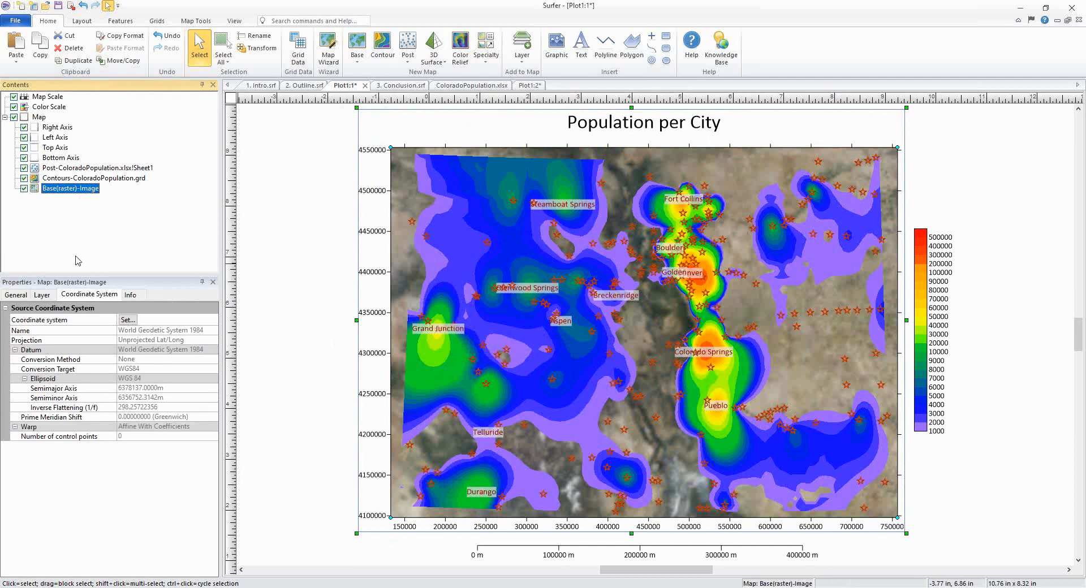
click(45, 117)
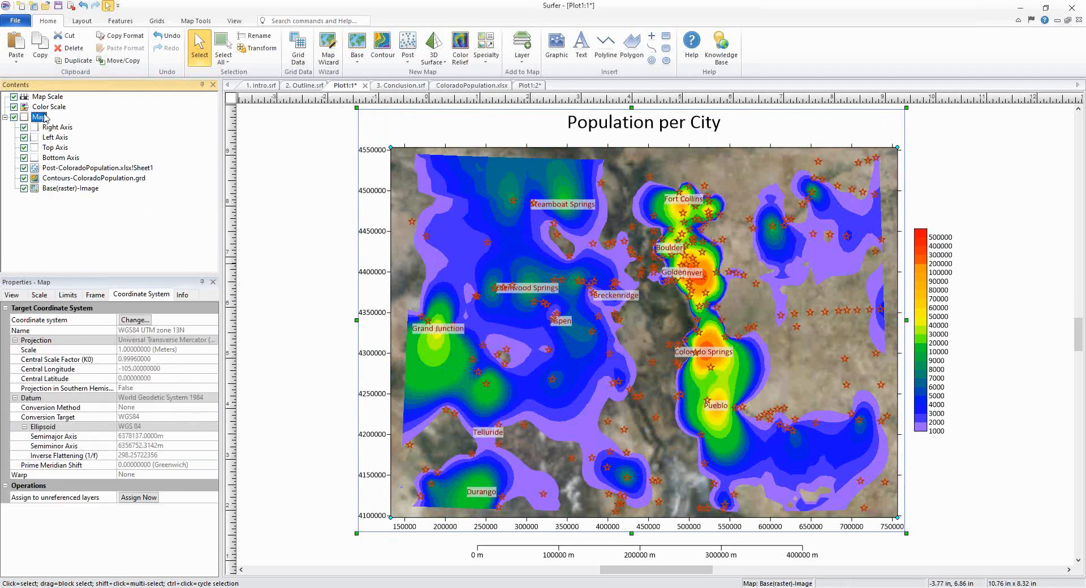
click(13, 295)
click(134, 368)
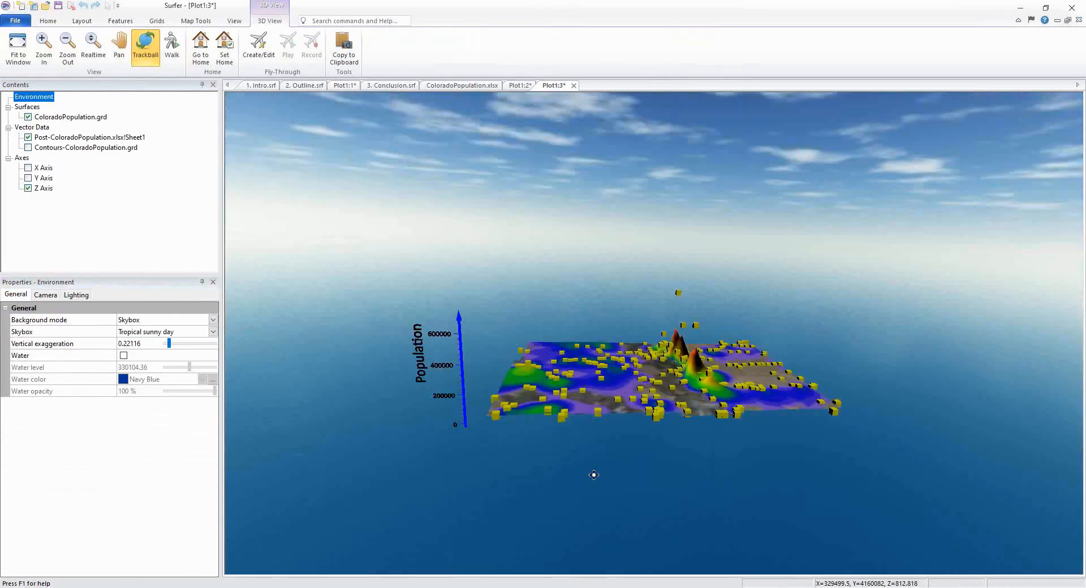
mouse_move(594, 475)
mouse_down()
mouse_move(618, 448)
mouse_move(609, 465)
mouse_up()
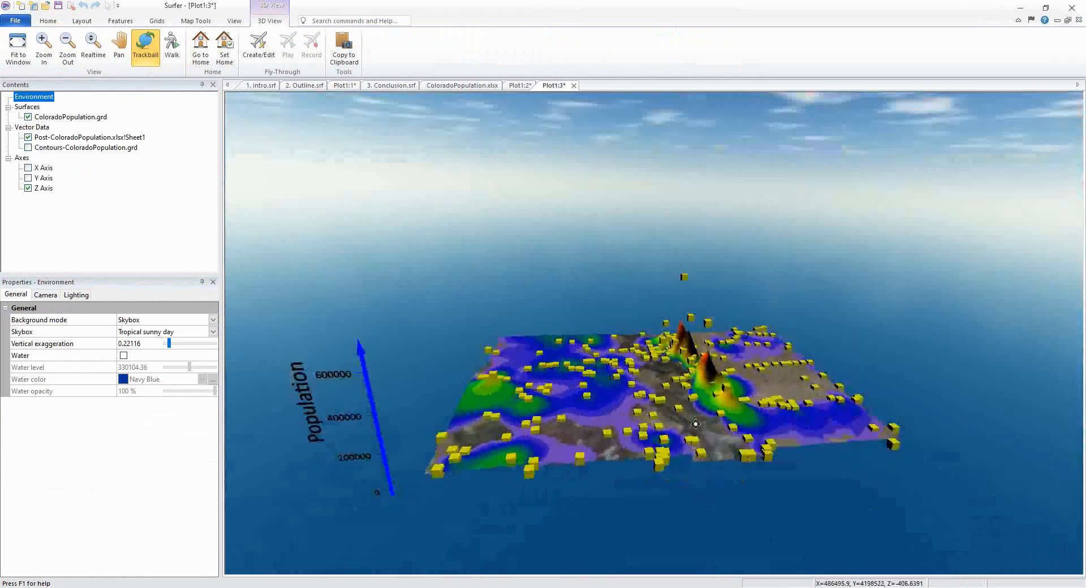
Hide the post points in the 3D view, and toggle the ColoradoPopulation.grd surface off and back on.
click(31, 139)
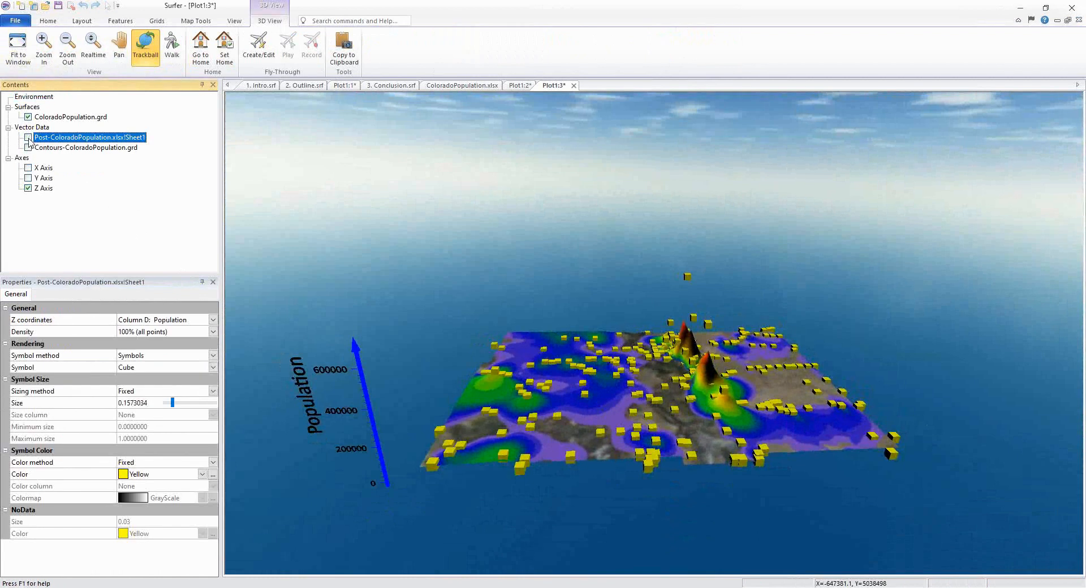
click(27, 137)
click(27, 117)
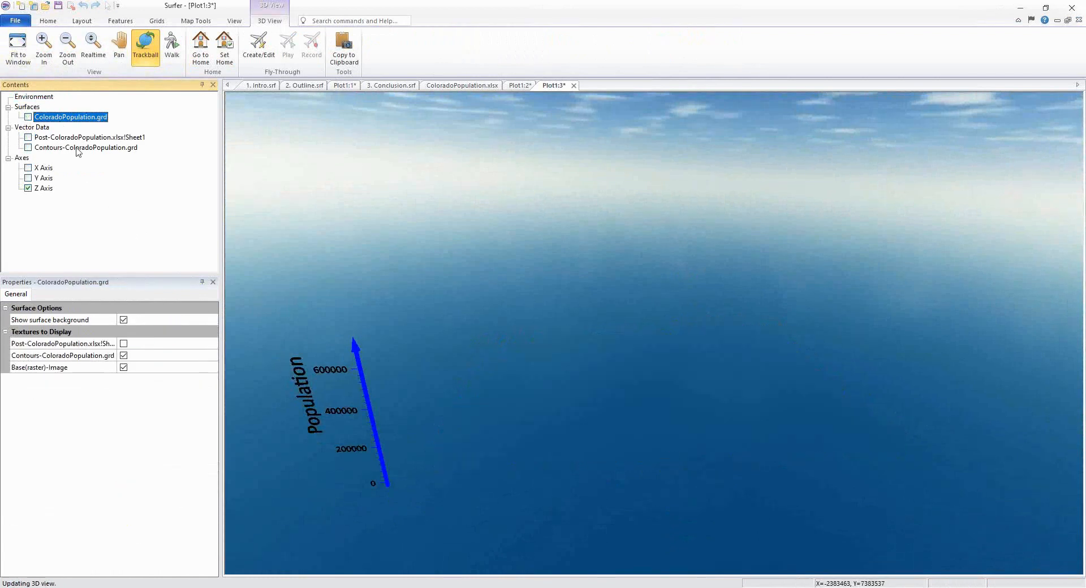
key(space)
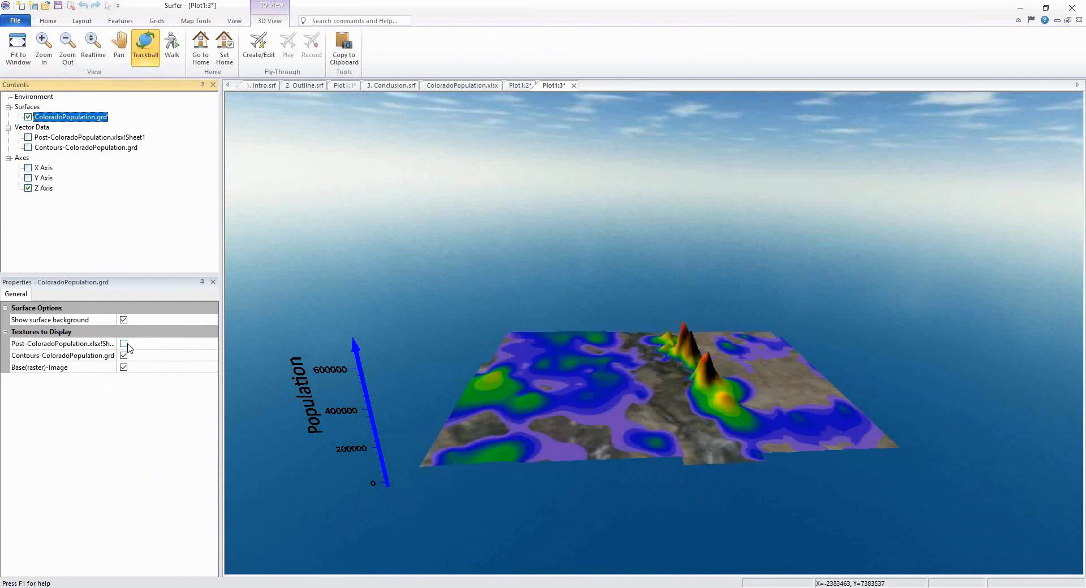
Remove the contours texture from the ColoradoPopulation.grd surface and inspect the imagery draped over it from several angles.
click(123, 355)
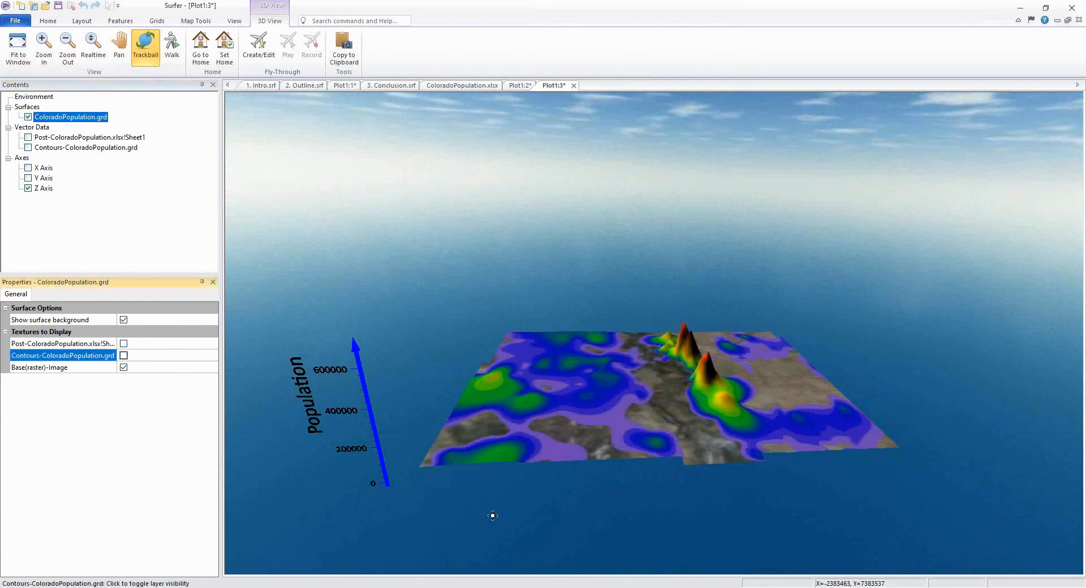
drag(611, 416, 706, 448)
drag(682, 396, 614, 450)
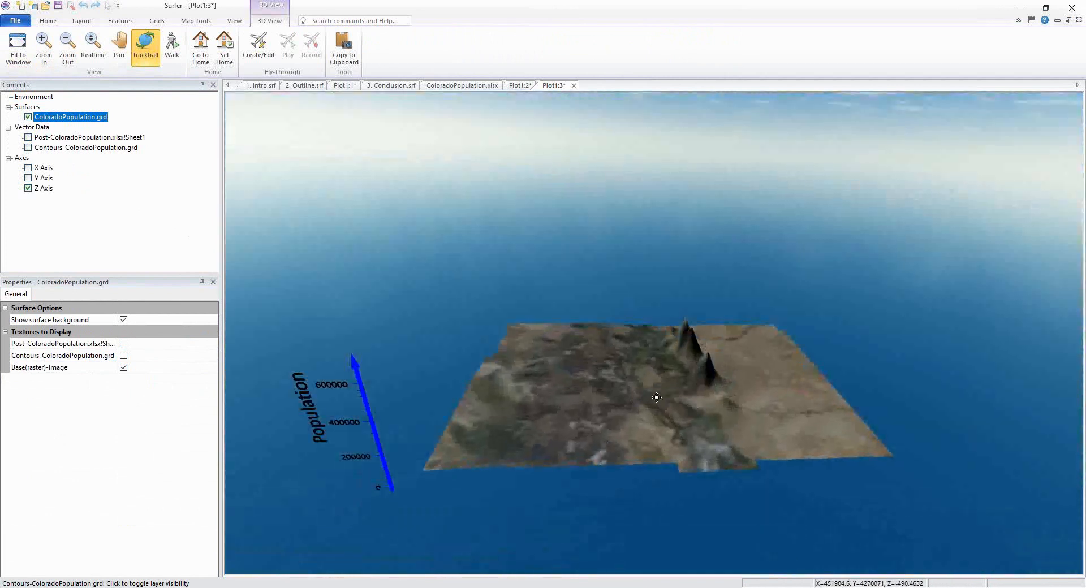
drag(648, 415, 614, 430)
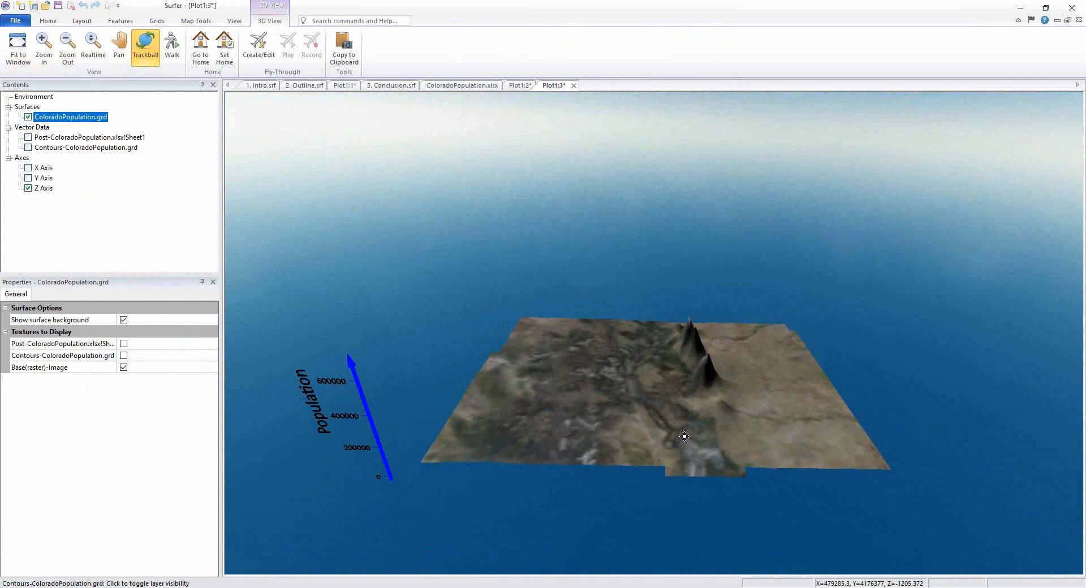
drag(686, 450, 656, 428)
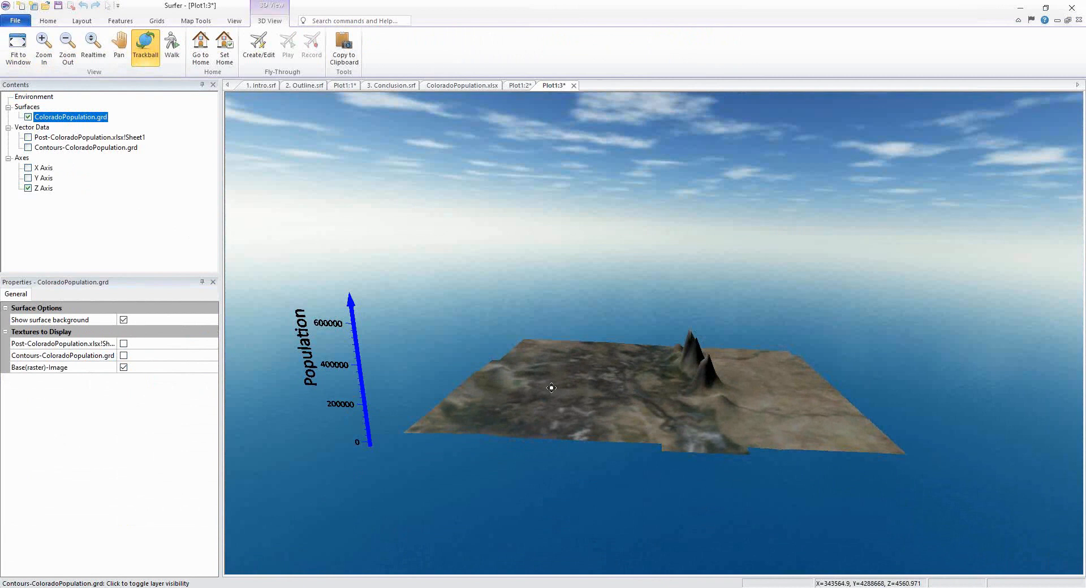
drag(552, 388, 660, 431)
Show both the post points and the contour lines as vector data over the 3D surface.
click(29, 137)
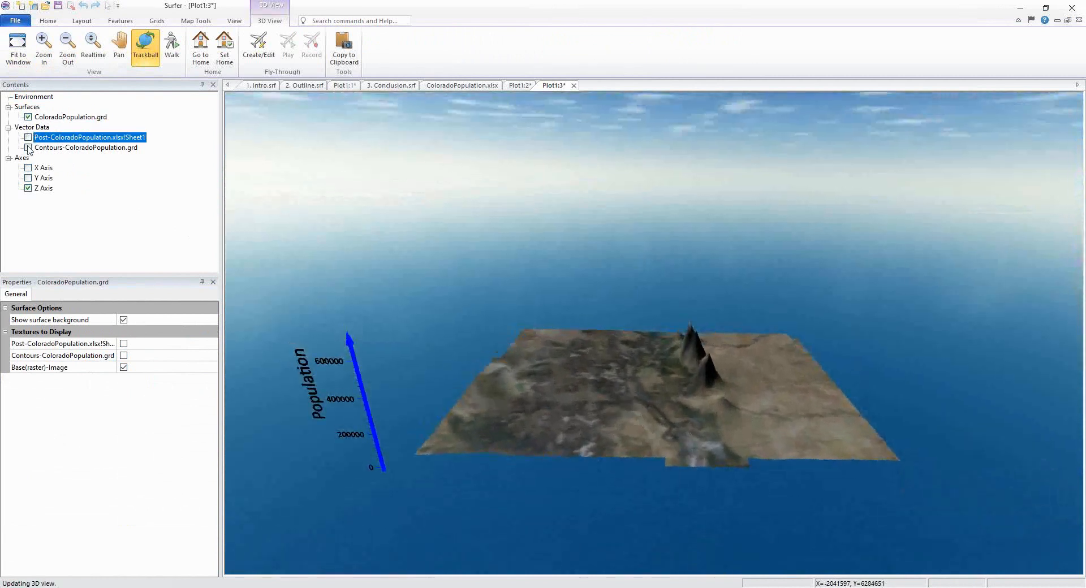
click(28, 147)
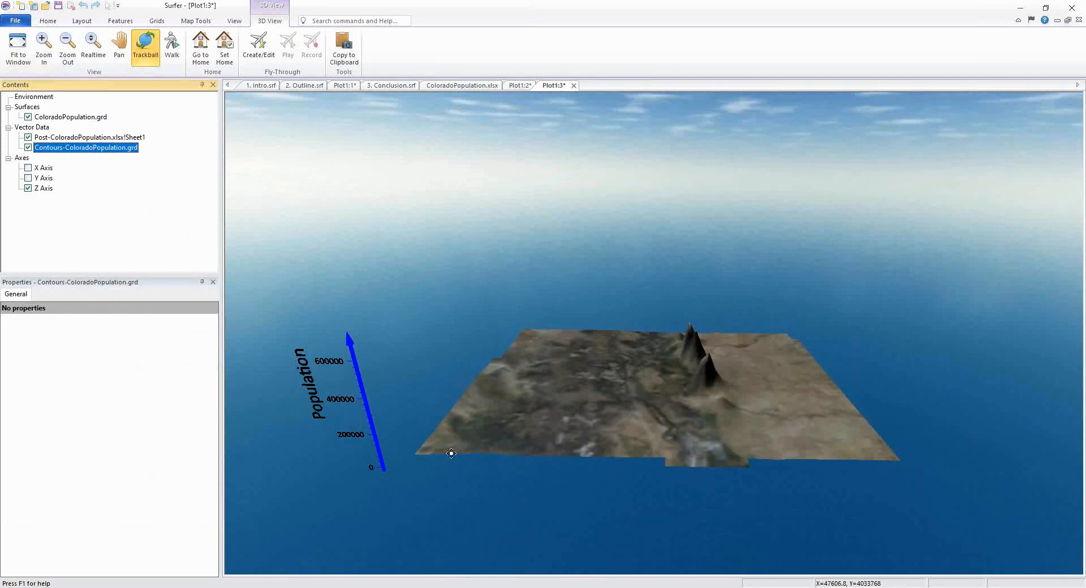
drag(474, 437, 465, 404)
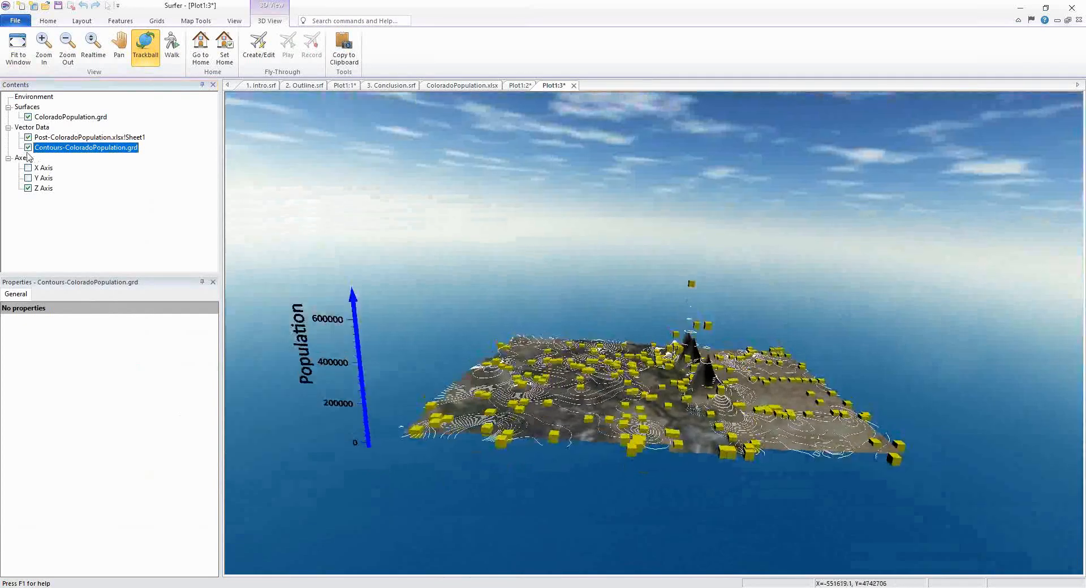
Hide the vector contour lines and display the contours texture on the ColoradoPopulation.grd surface.
click(28, 148)
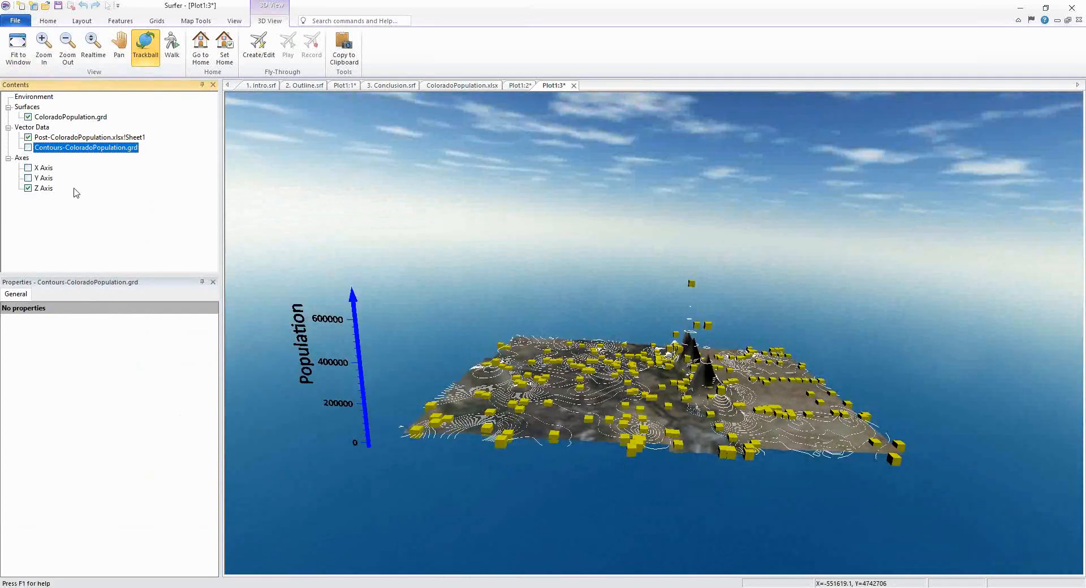
click(54, 117)
click(124, 357)
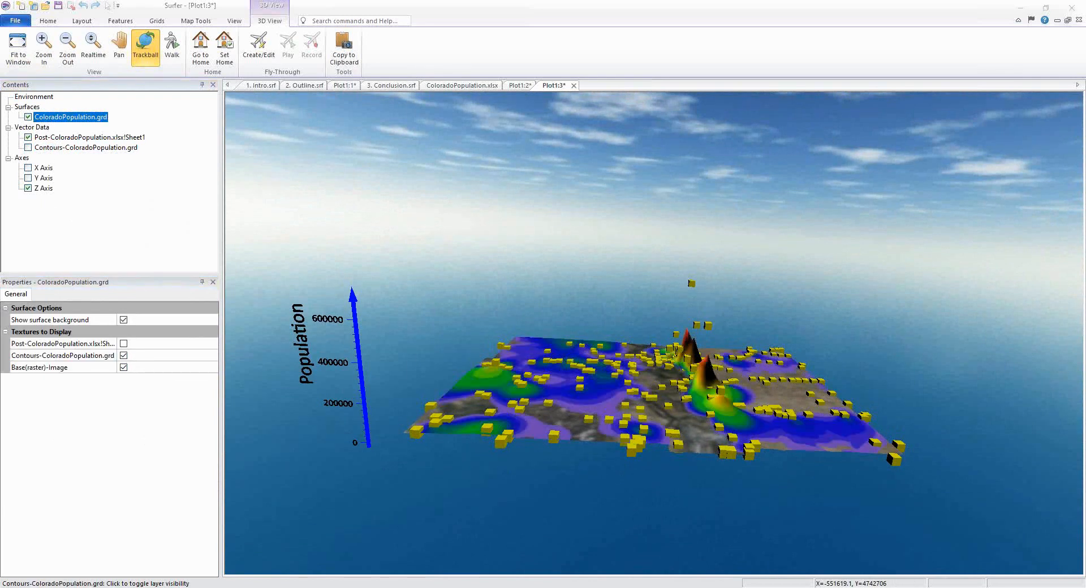
drag(632, 403, 616, 396)
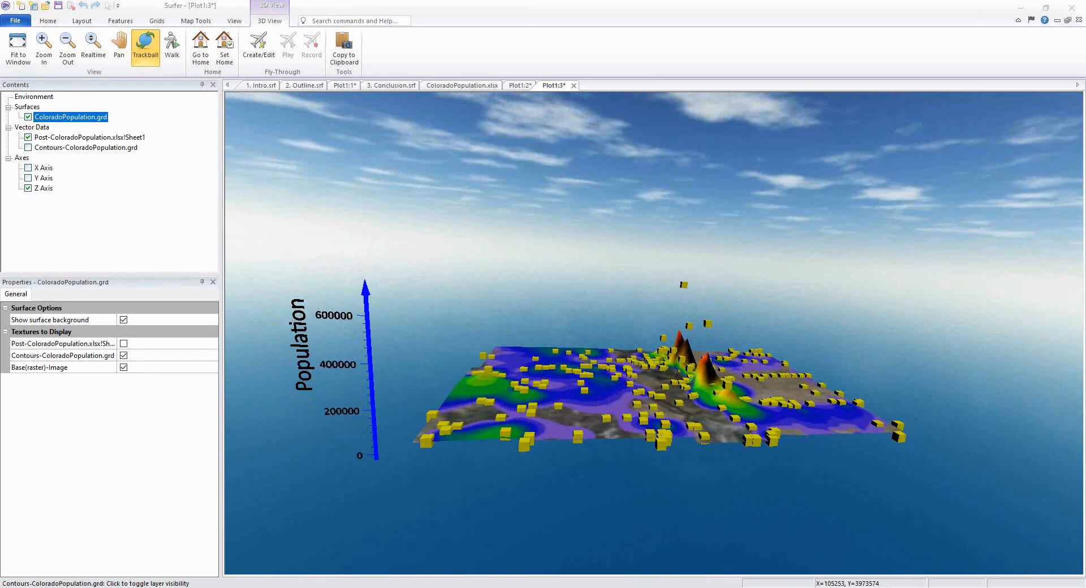
Switch to the 3. Conclusion.srf document.
click(378, 88)
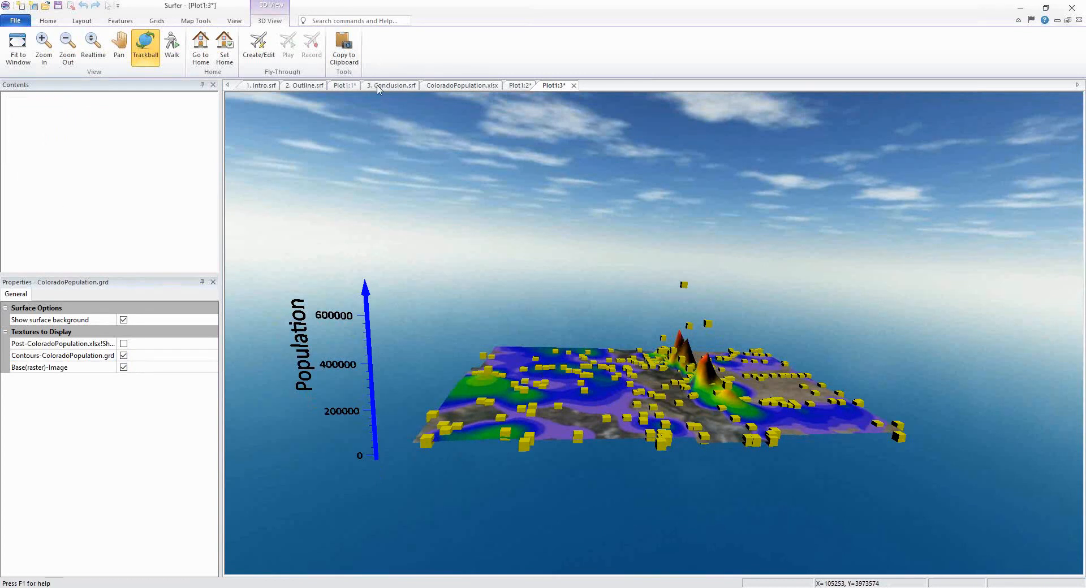